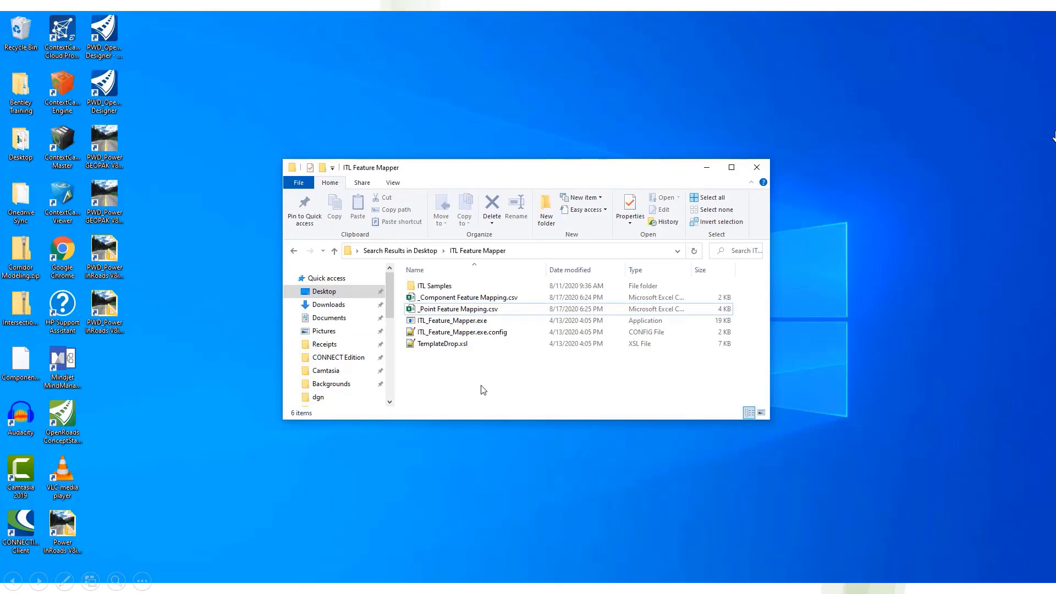
# Step: Open _Component Feature Mapping.csv and arrange it side by side with the already open _Point Feature Mapping.csv
pyautogui.click(458, 297)
pyautogui.doubleClick(458, 297)
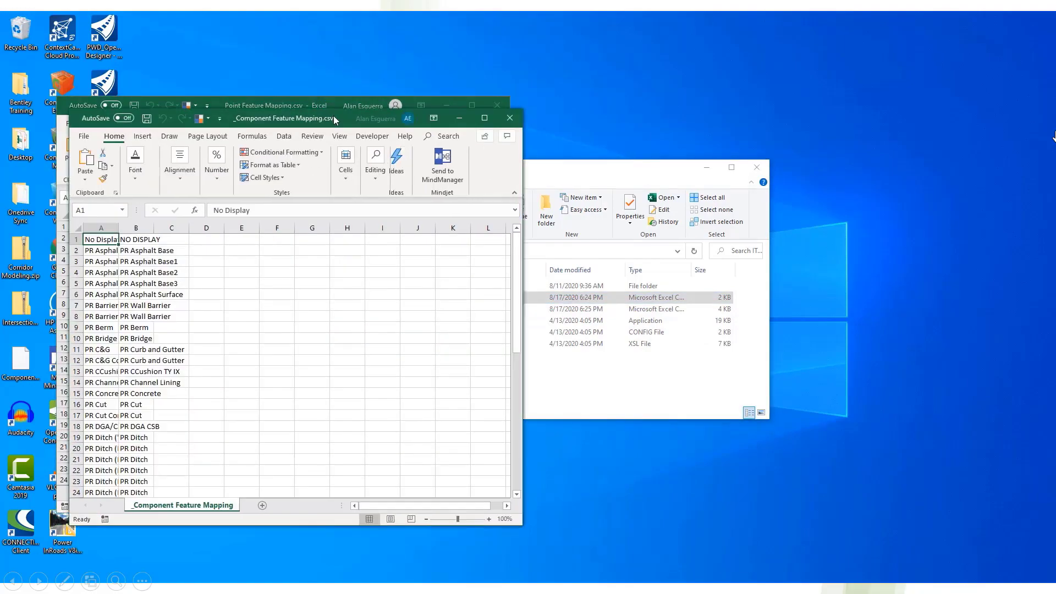
pyautogui.press('super+Right')
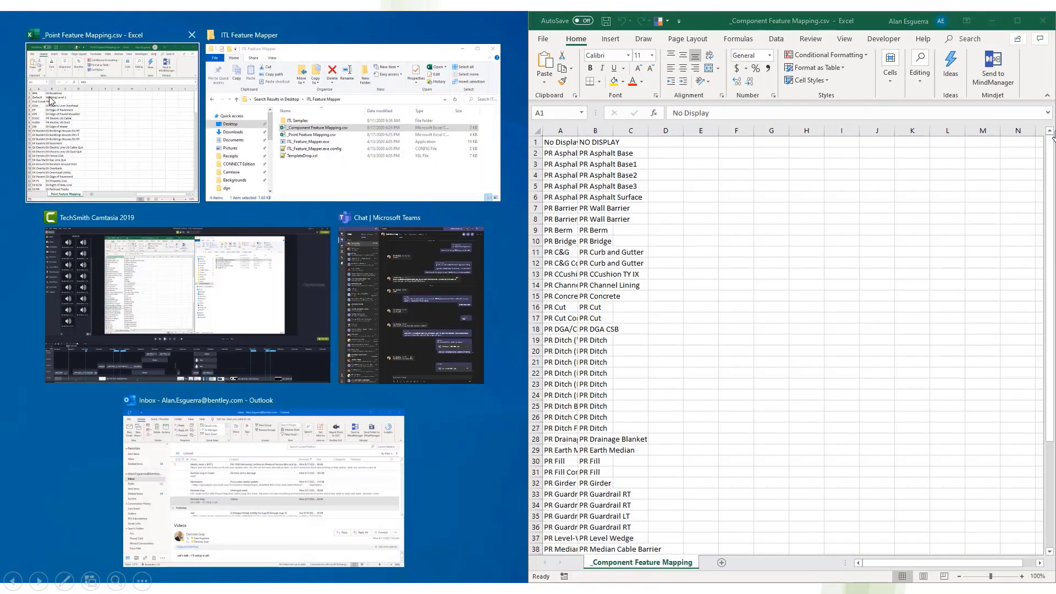
pyautogui.click(67, 95)
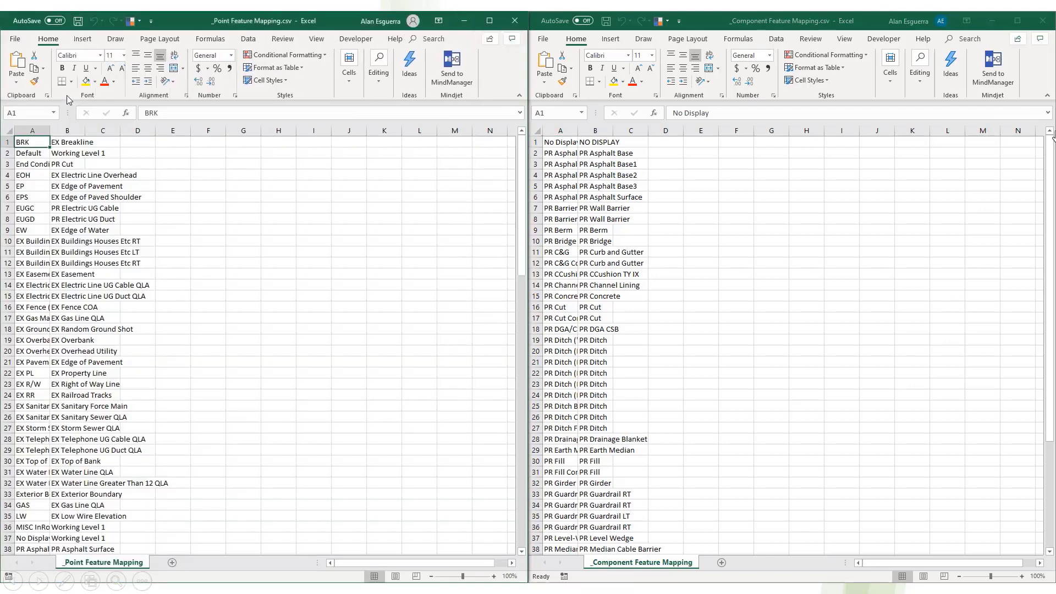
# Step: Fit column A to its contents in both mapping files and review the point and component feature mappings
pyautogui.doubleClick(49, 131)
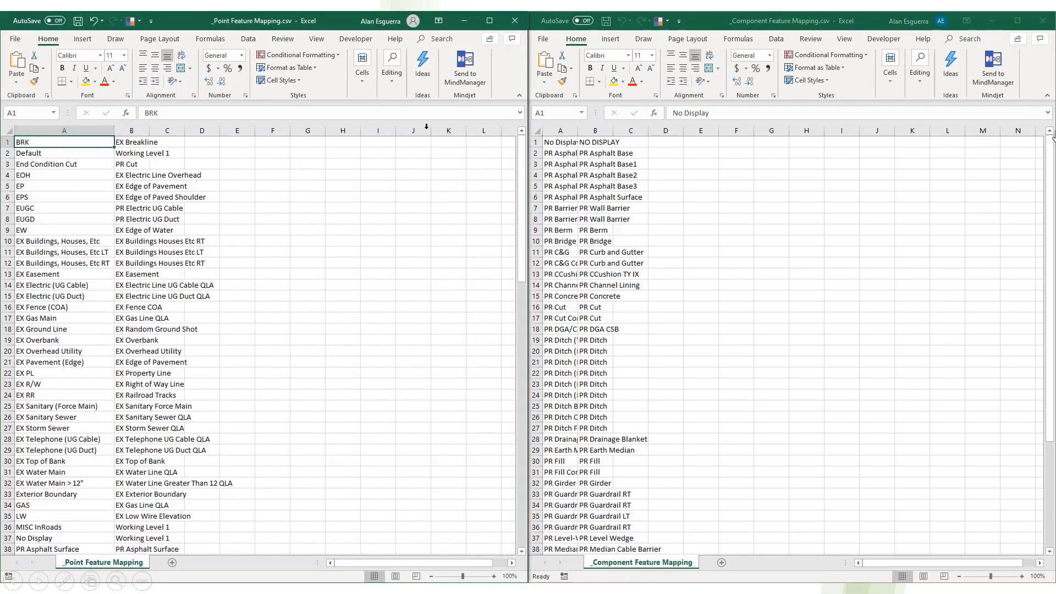
pyautogui.doubleClick(578, 130)
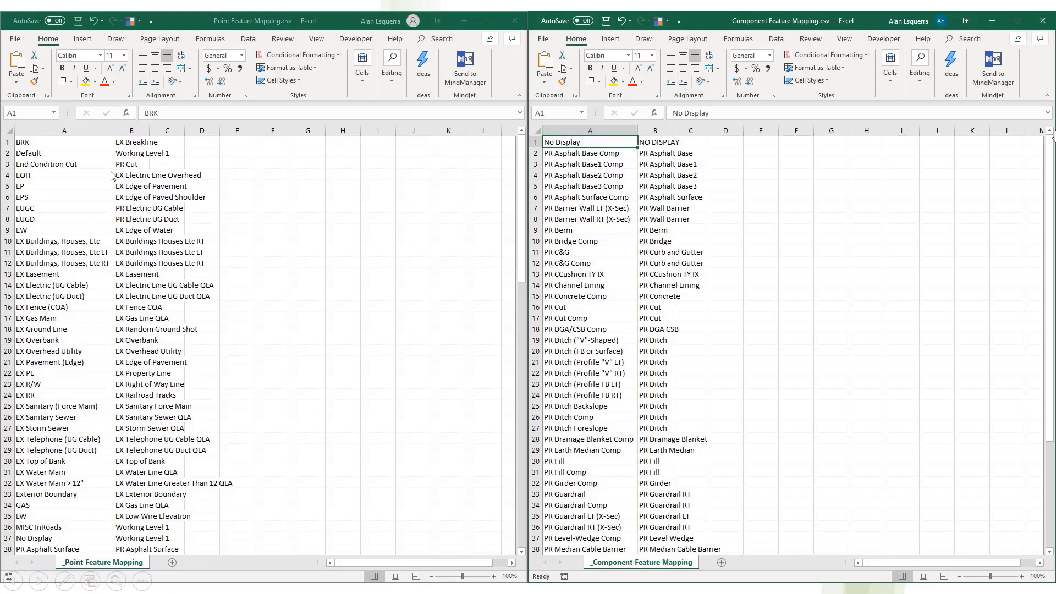
pyautogui.scroll(-7, 188, 270)
pyautogui.scroll(-17, 188, 270)
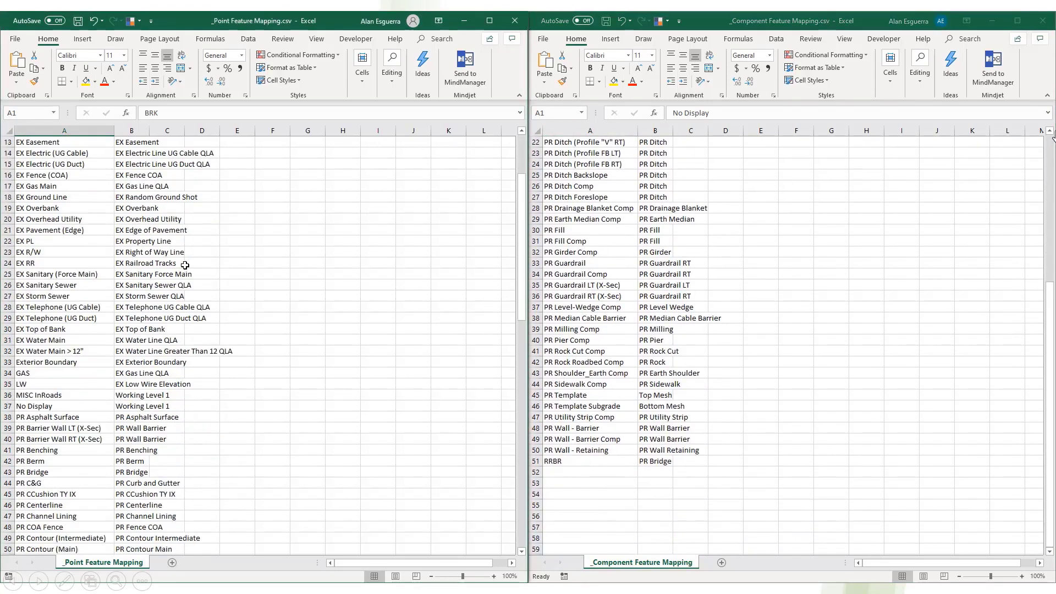
pyautogui.scroll(-7, 184, 264)
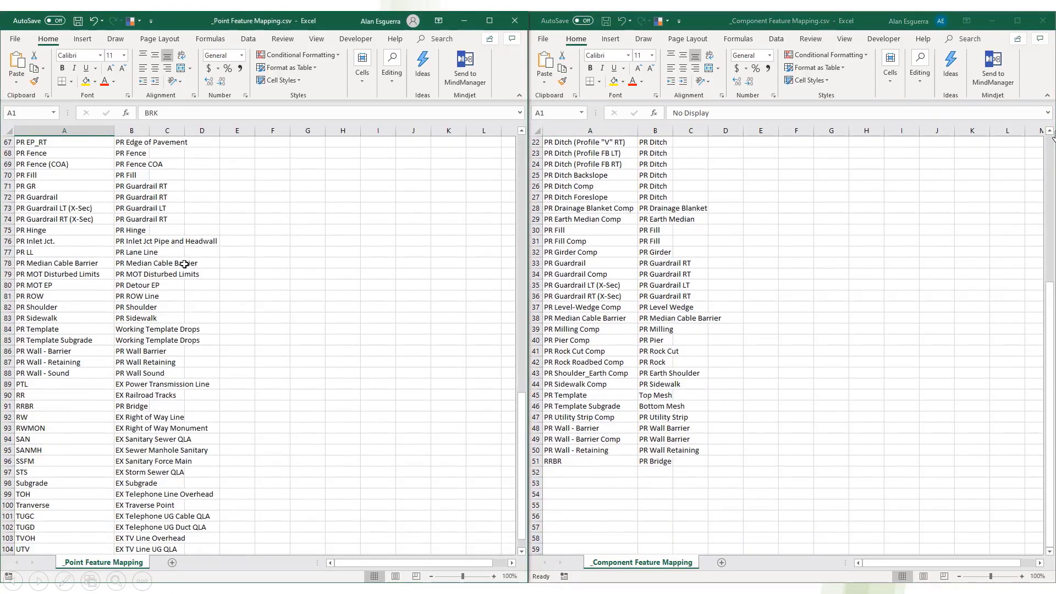
pyautogui.moveTo(520, 440); pyautogui.dragTo(505, 172)
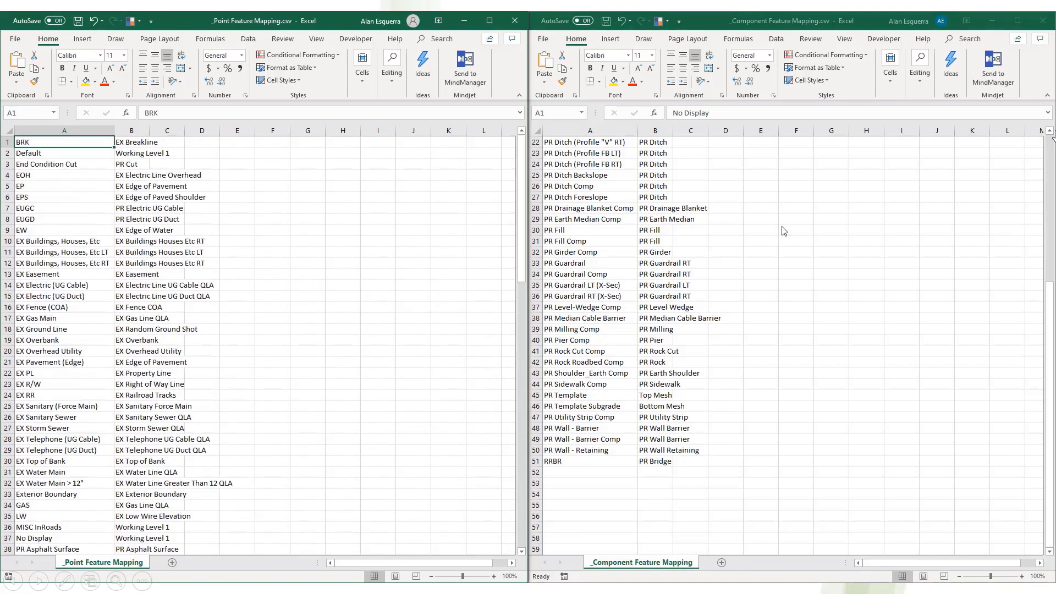
pyautogui.moveTo(1050, 330); pyautogui.dragTo(1048, 160)
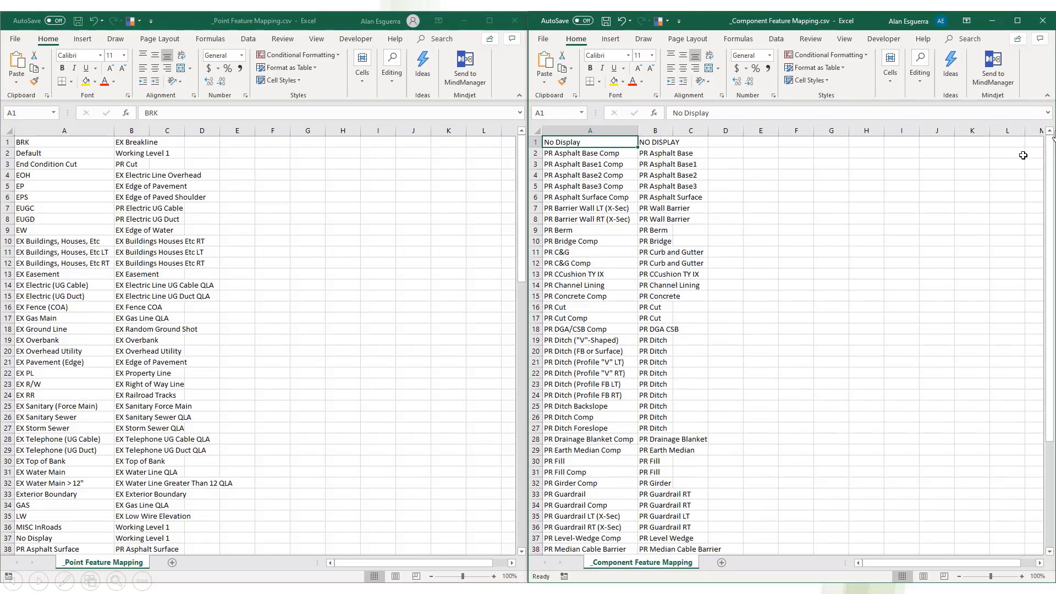
# Step: Close both mapping files with their changes saved, replacing the existing _Point Feature Mapping.csv
pyautogui.click(1051, 21)
pyautogui.click(487, 311)
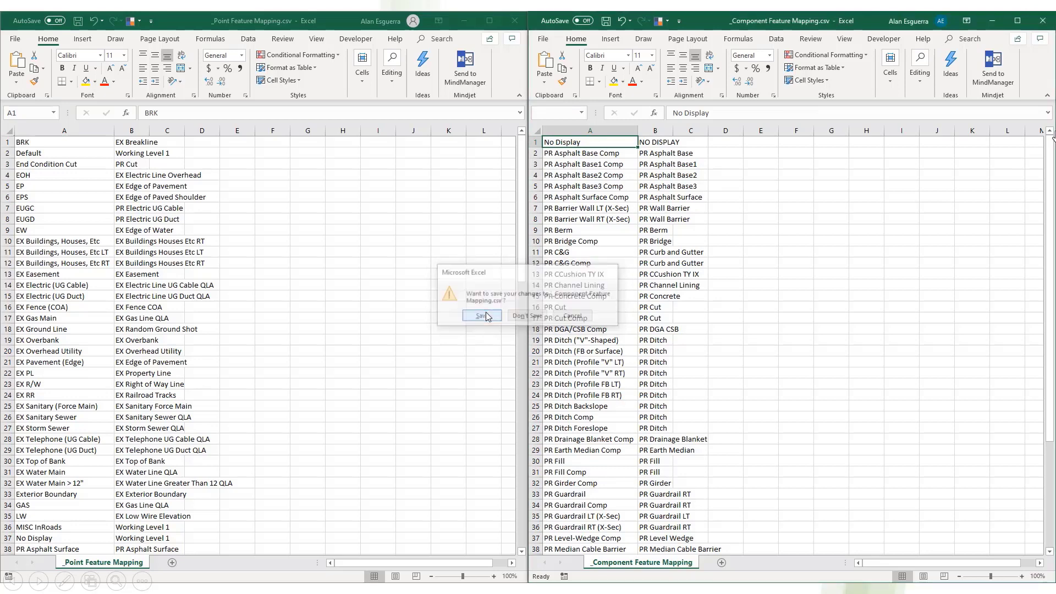
pyautogui.click(520, 17)
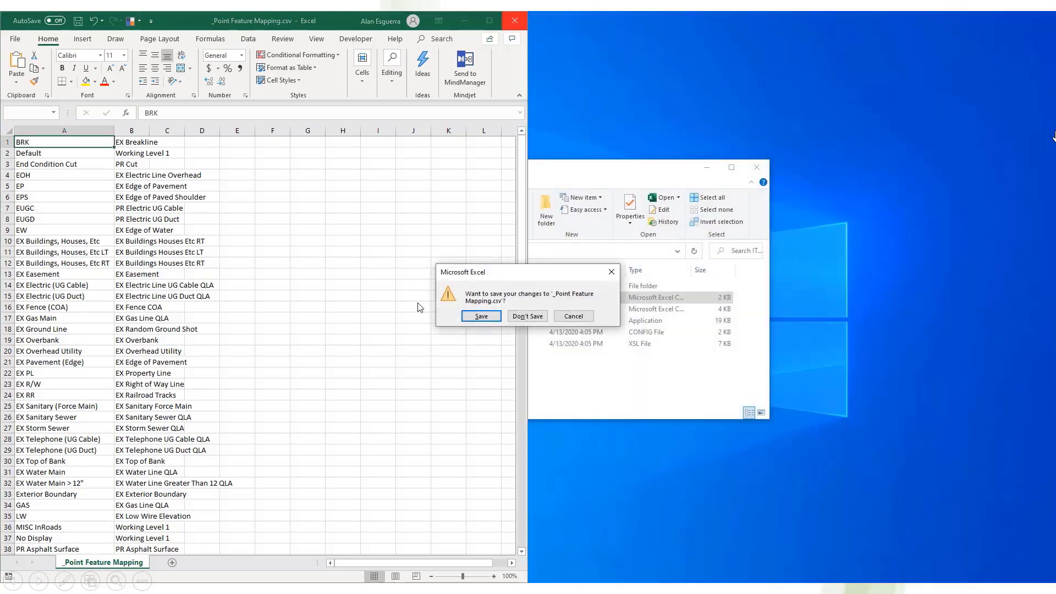
pyautogui.click(481, 316)
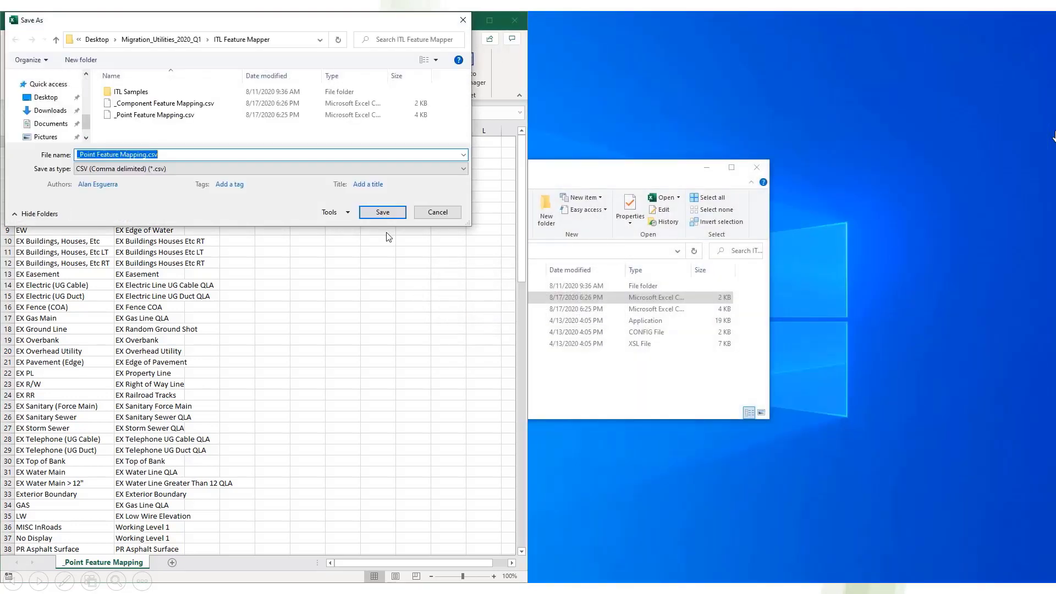
pyautogui.click(392, 213)
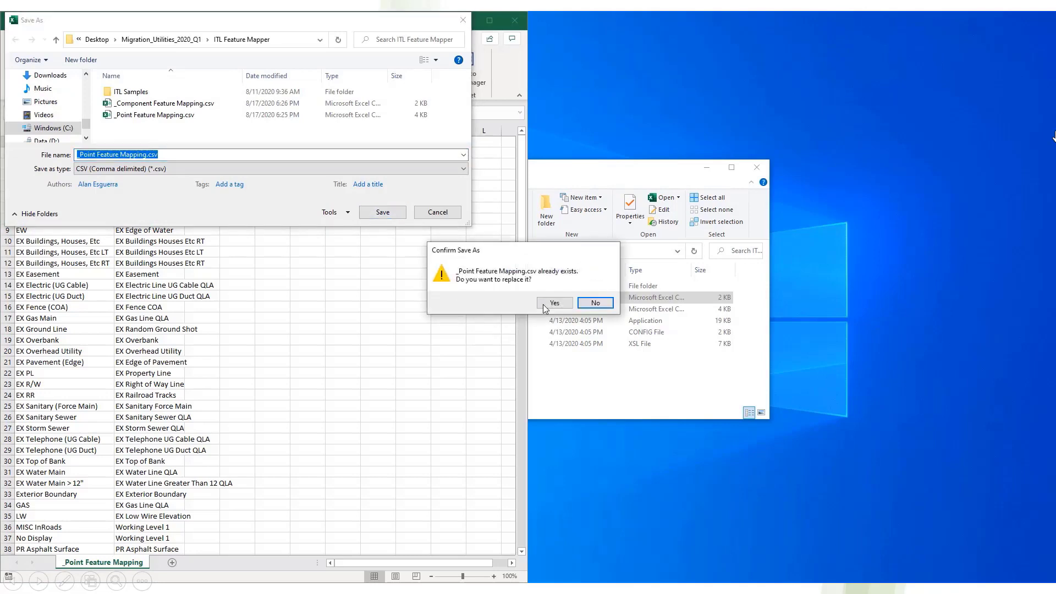
pyautogui.click(543, 299)
# Step: Launch ITL_Feature_Mapper.exe and load _Component Feature Mapping.csv and _Point Feature Mapping.csv as its component and point mapping files
pyautogui.click(463, 324)
pyautogui.doubleClick(464, 321)
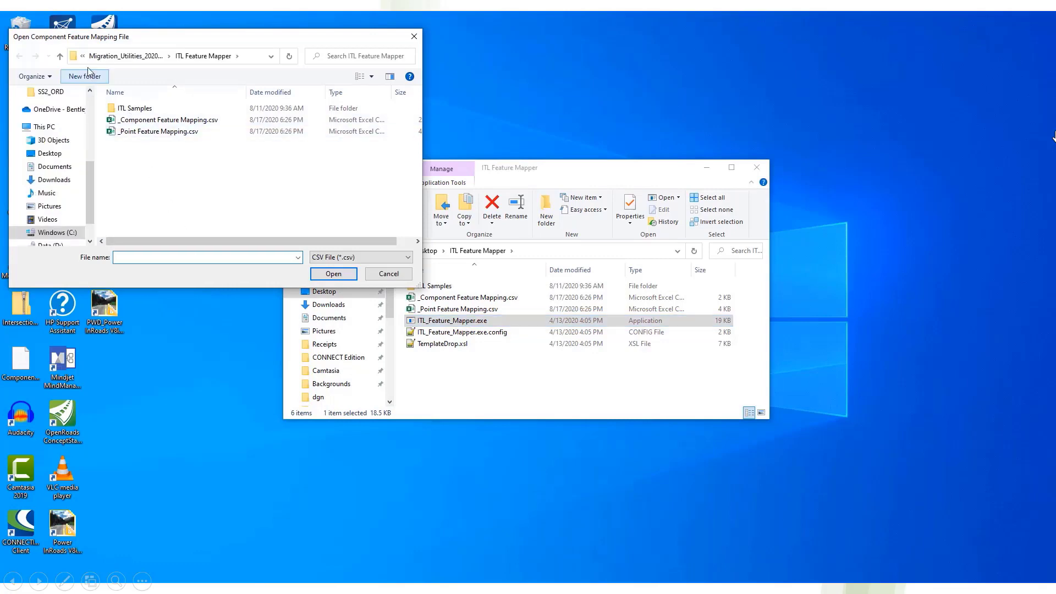
pyautogui.click(160, 120)
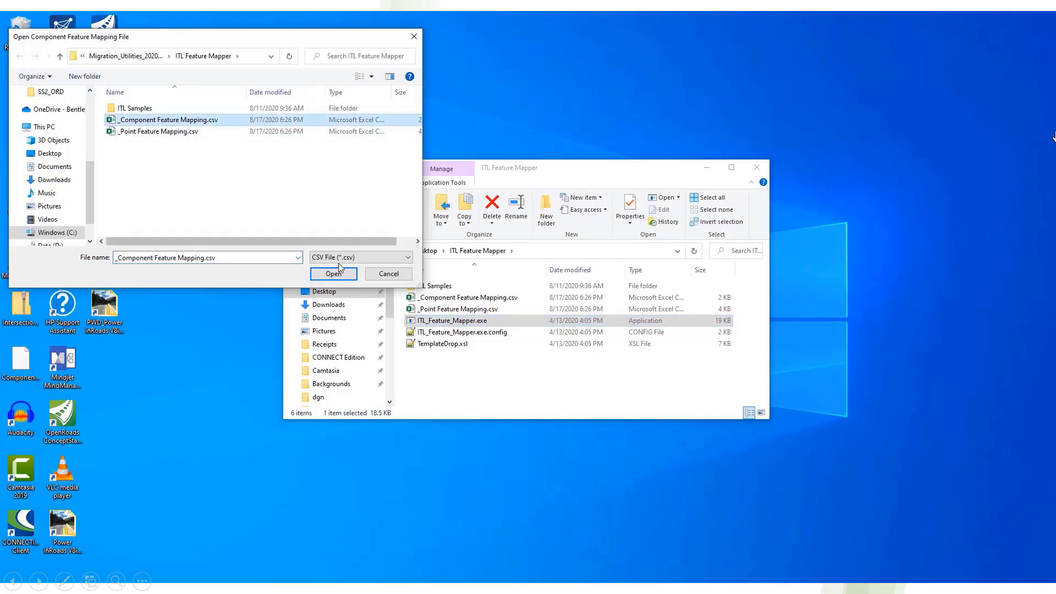
pyautogui.click(334, 273)
pyautogui.click(168, 132)
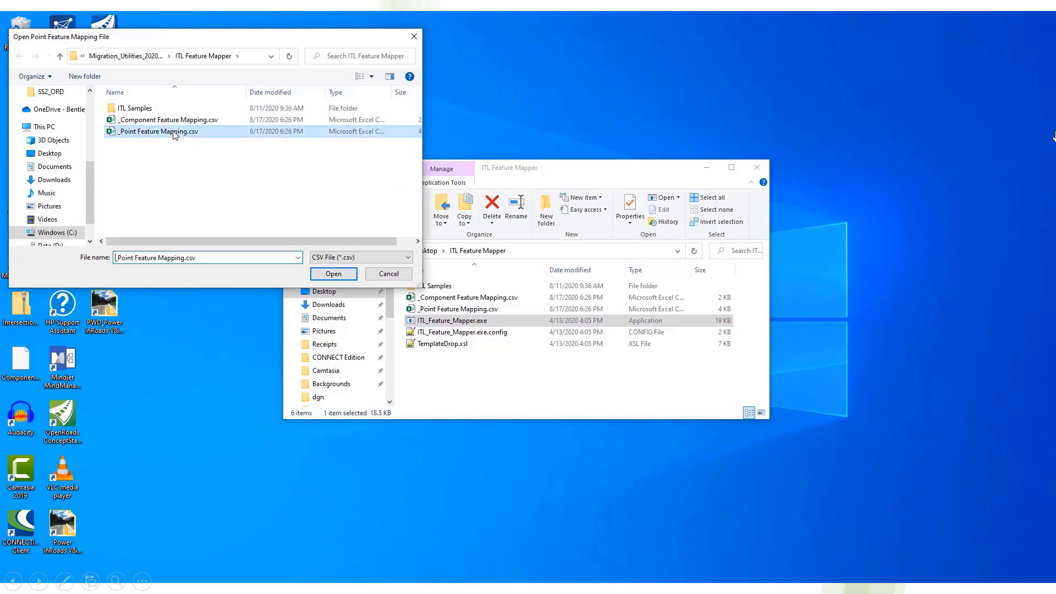
pyautogui.click(333, 273)
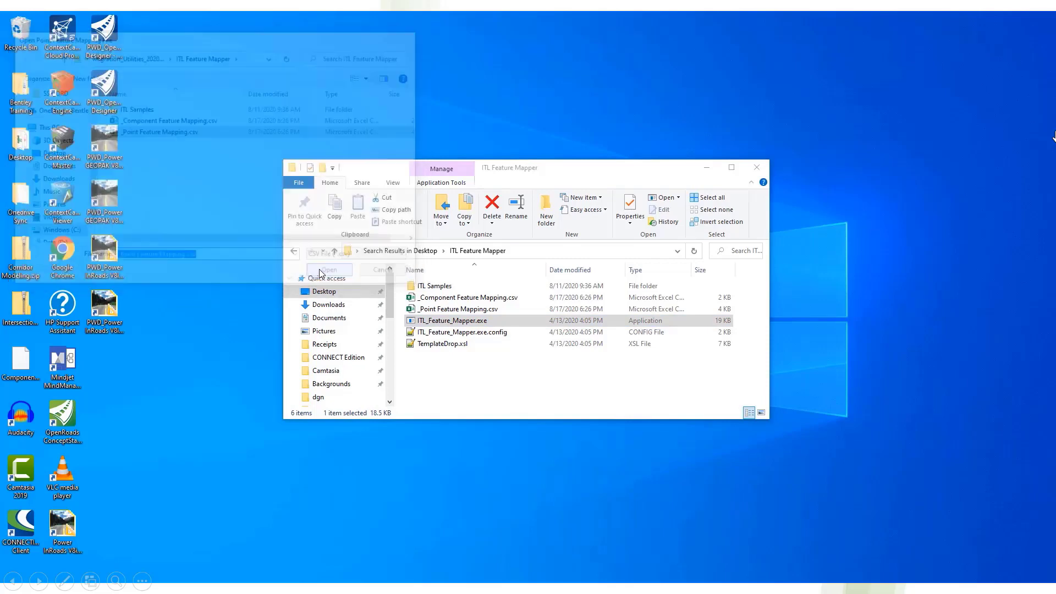
# Step: Choose Components.itl from the Desktop folder as the ITL file for remapping
pyautogui.click(368, 187)
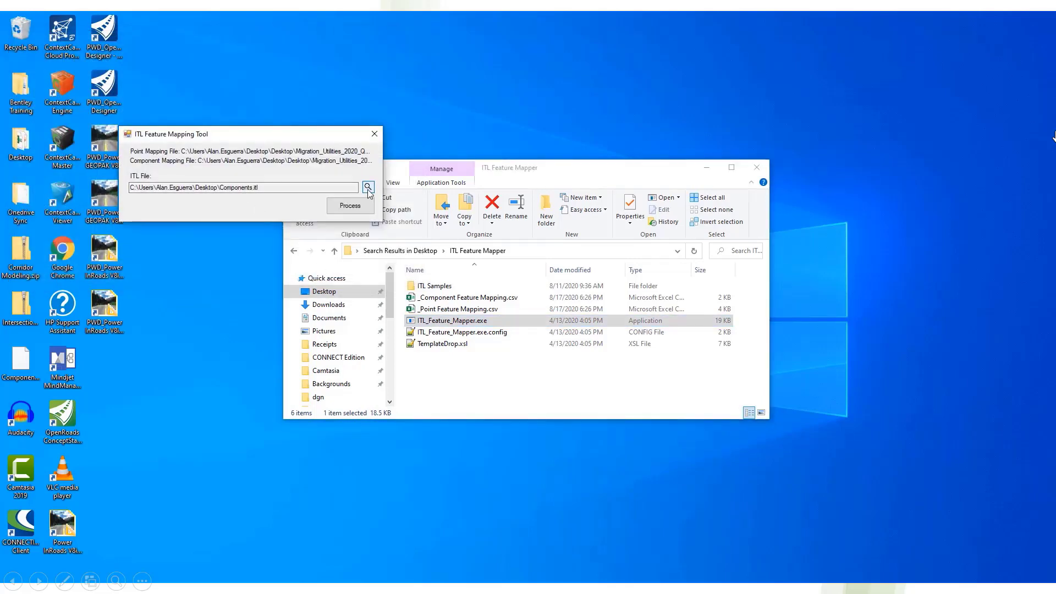
pyautogui.click(258, 223)
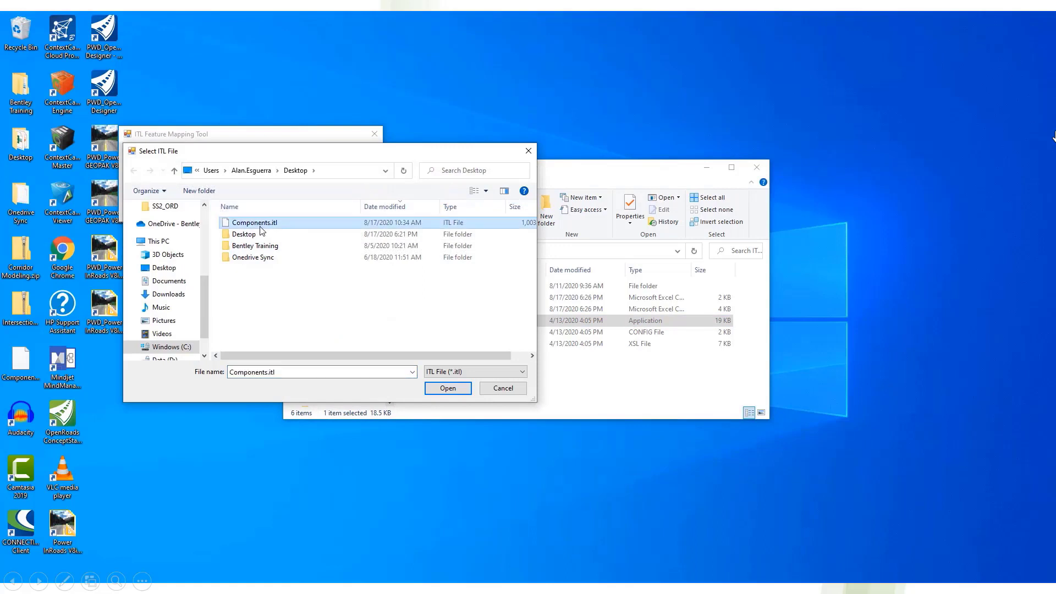
pyautogui.click(465, 388)
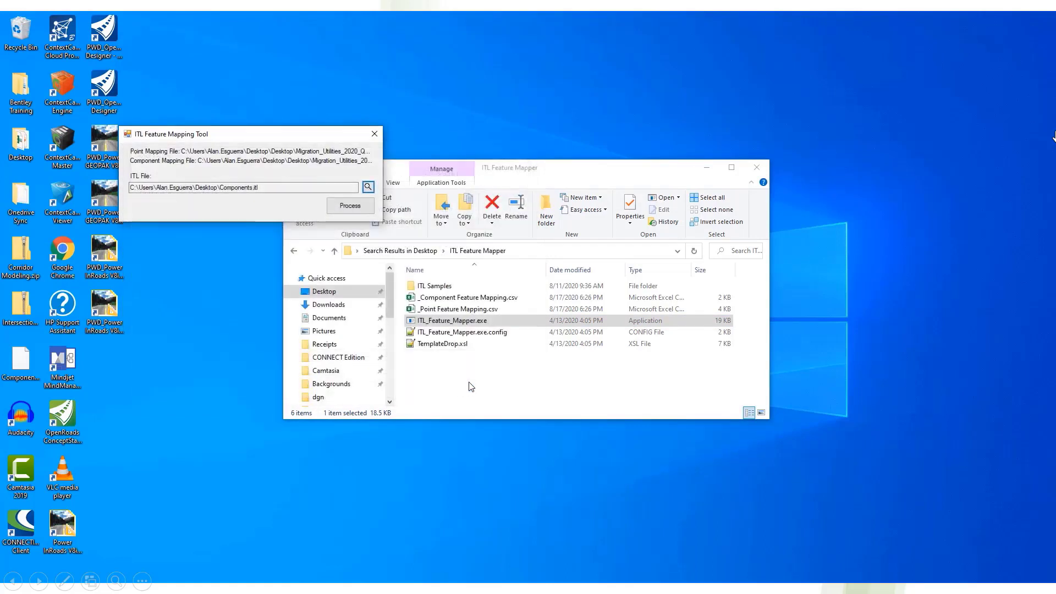
# Step: Process Components.itl twice with the ITL Feature Mapping Tool, dismissing each completion notice, and close the tool
pyautogui.click(347, 207)
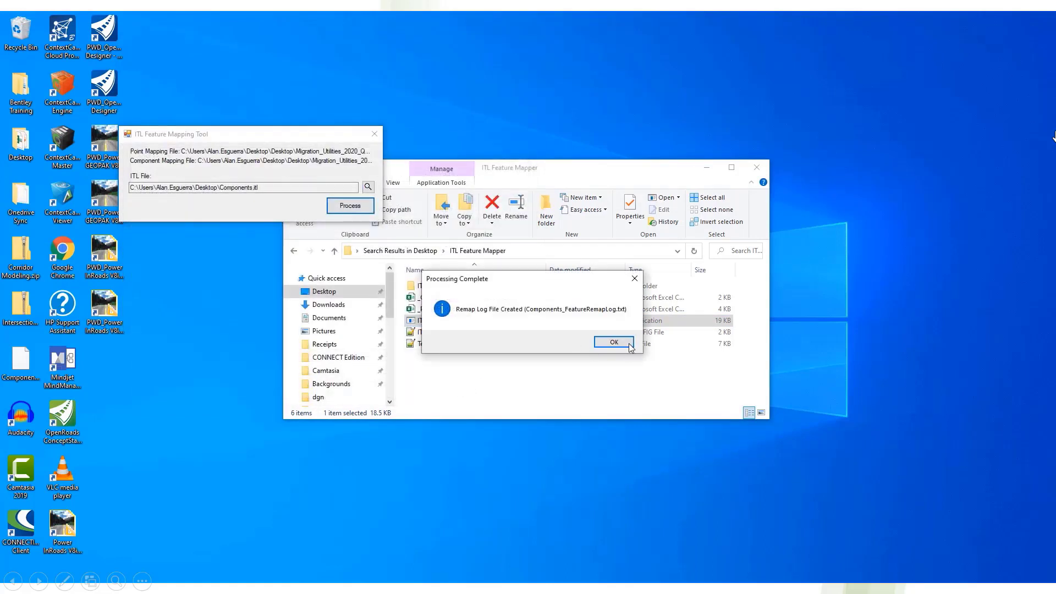
pyautogui.click(614, 342)
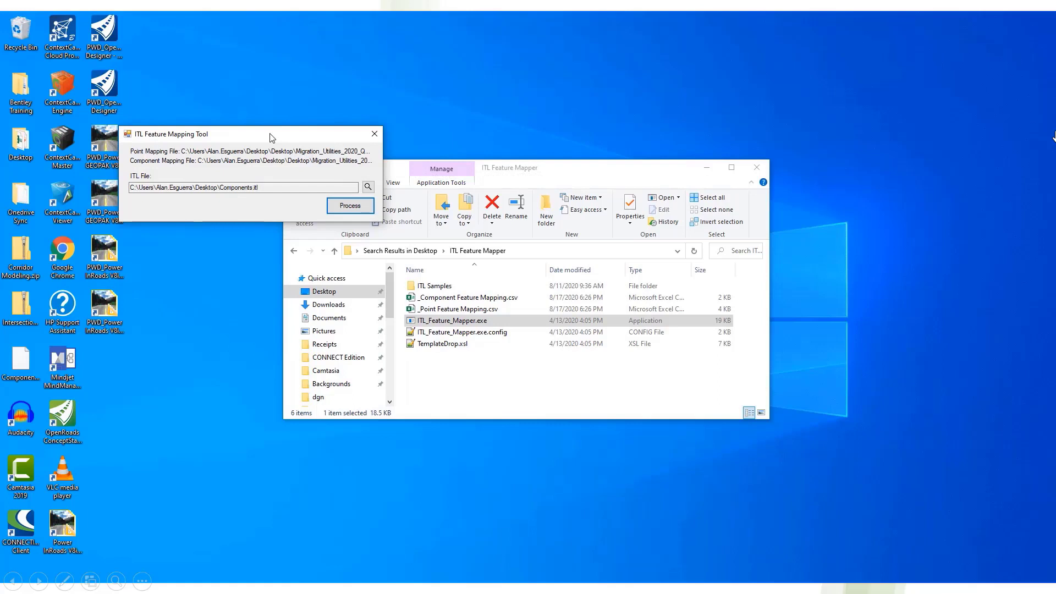
pyautogui.click(349, 206)
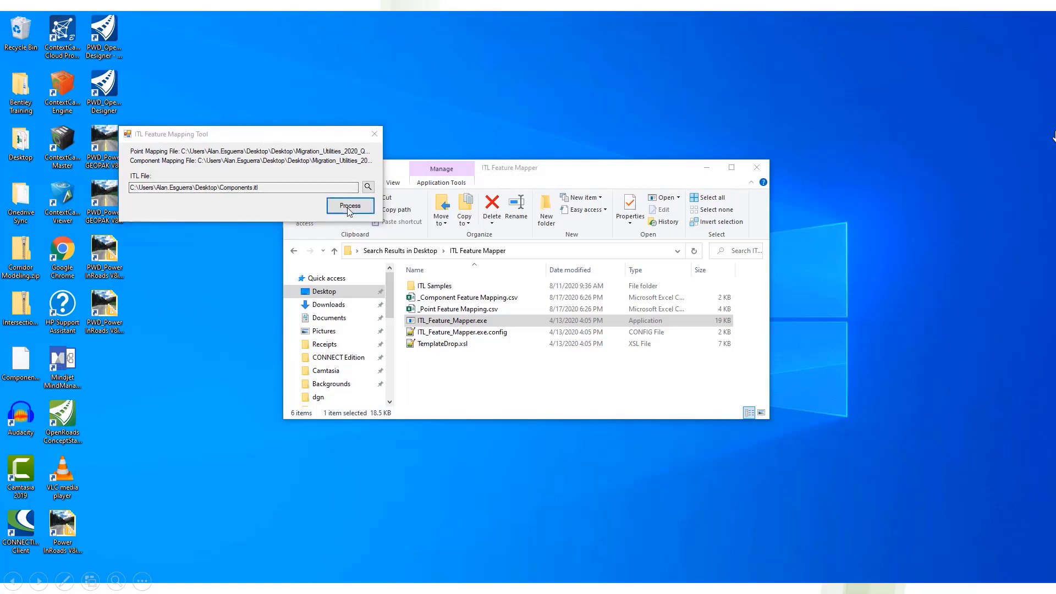
pyautogui.click(624, 342)
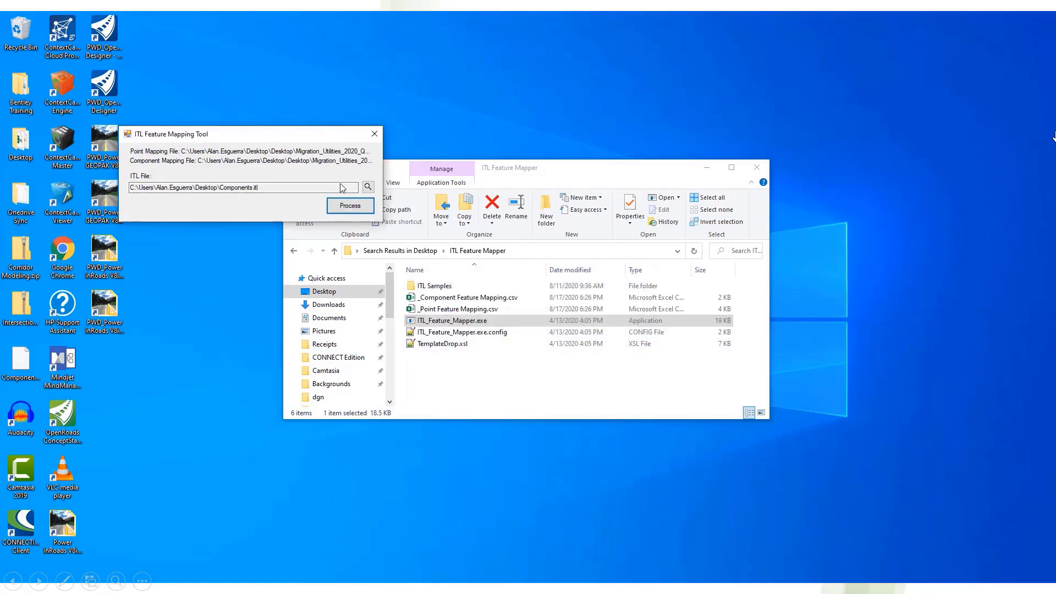
pyautogui.click(375, 134)
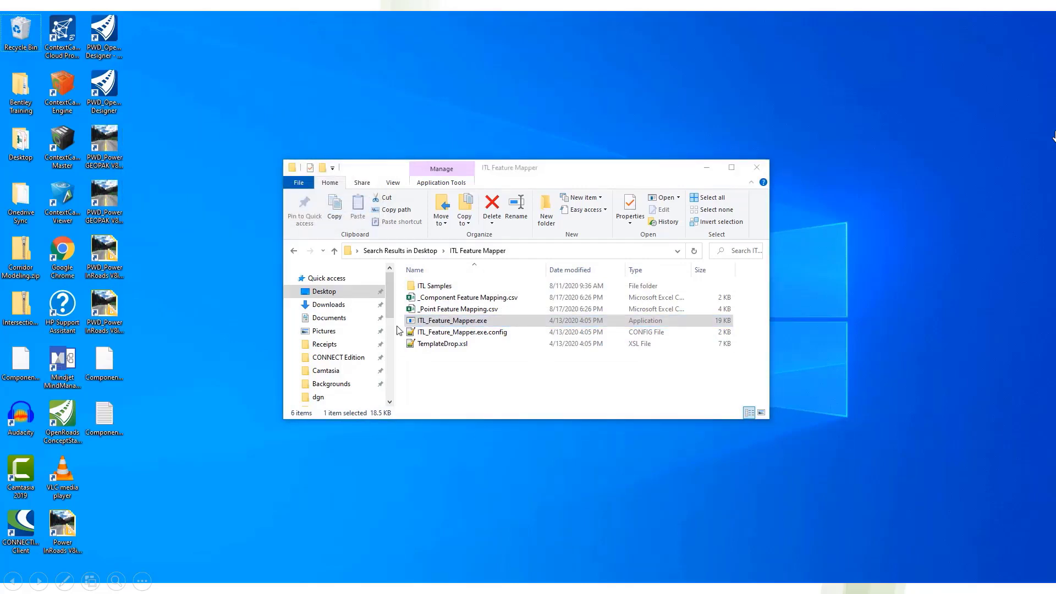
# Step: Open Components_FeatureRemapLog.txt from the Desktop folder in a new Explorer window and examine the features not found in the mapping file
pyautogui.hotkey('ctrl', 'n')
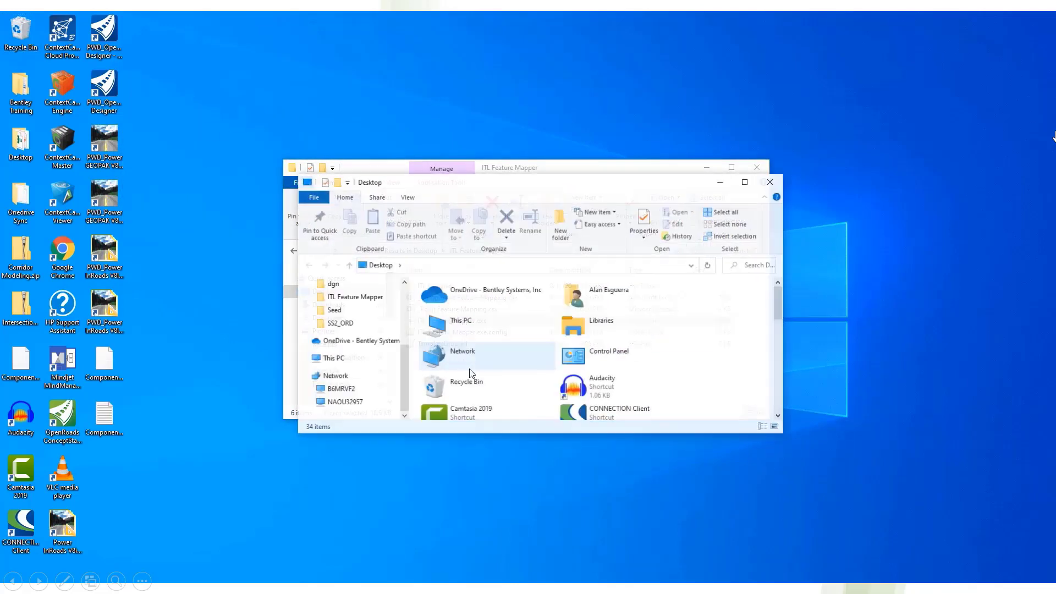
pyautogui.click(350, 311)
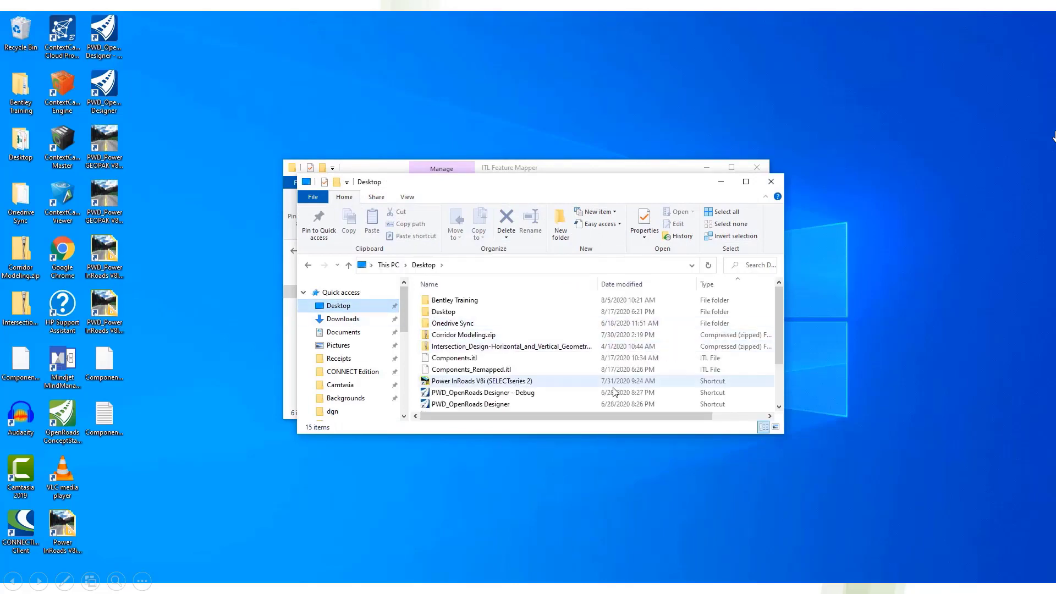
pyautogui.scroll(-2, 552, 372)
pyautogui.doubleClick(530, 405)
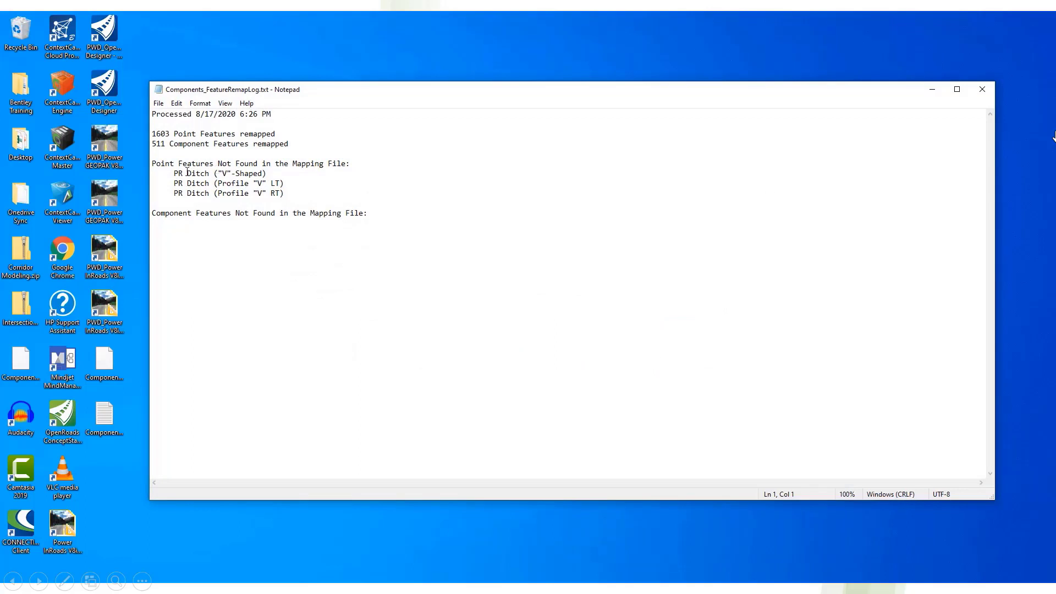
pyautogui.moveTo(174, 173); pyautogui.dragTo(276, 173)
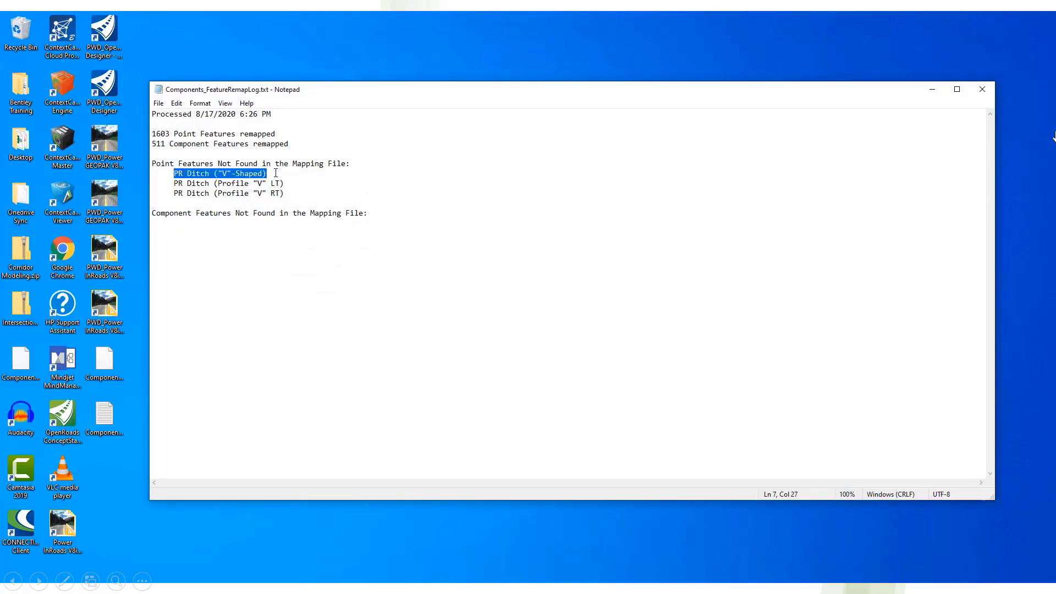
pyautogui.click(275, 174)
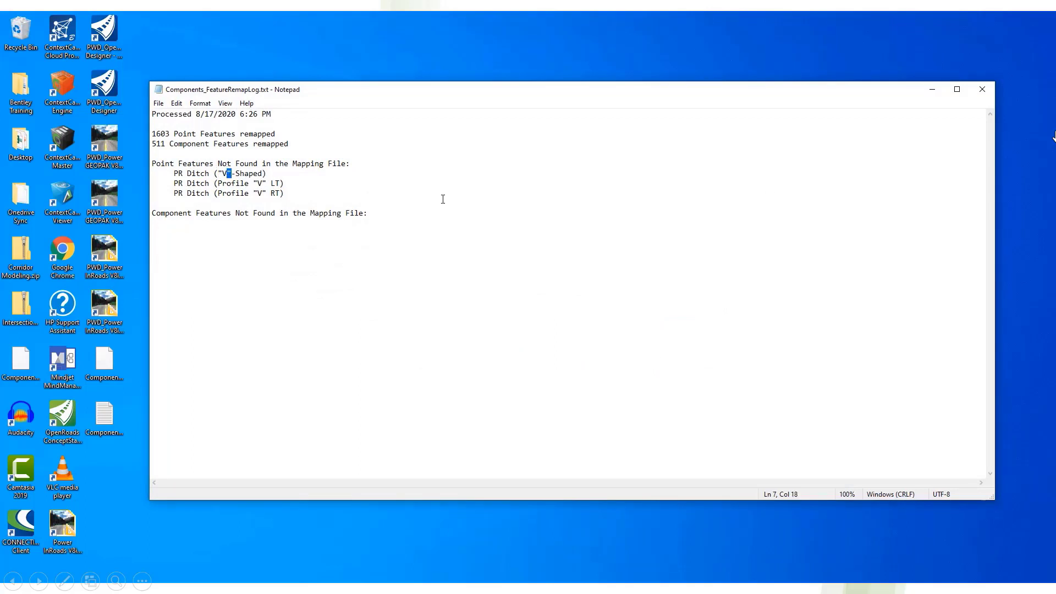
# Step: Reopen _Point Feature Mapping.csv in Excel and position the remap log window beside it for comparison
pyautogui.moveTo(617, 90); pyautogui.dragTo(903, 146)
pyautogui.click(390, 171)
pyautogui.click(468, 311)
pyautogui.doubleClick(468, 312)
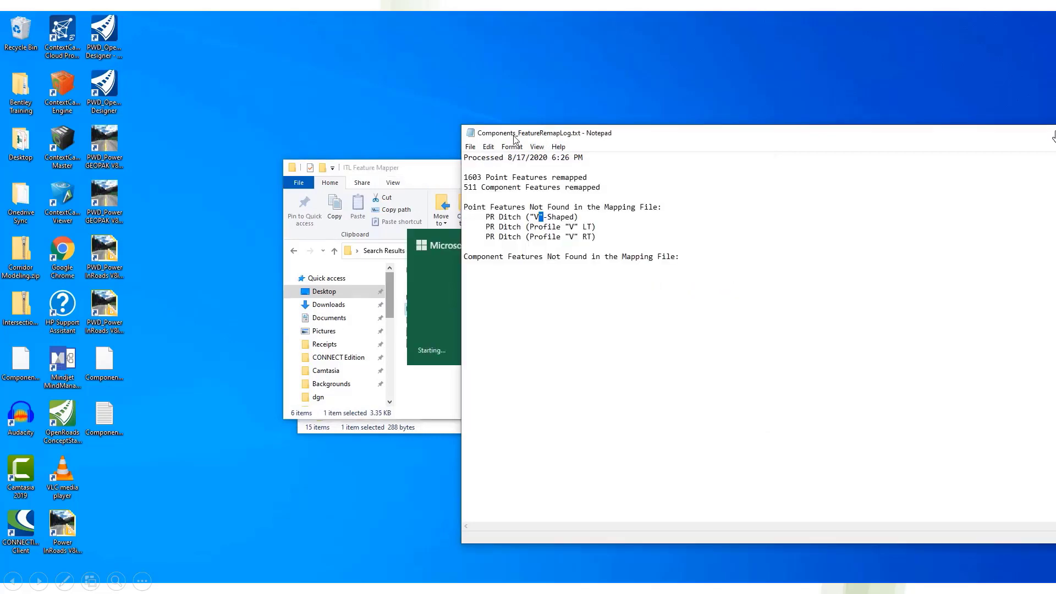
pyautogui.click(578, 135)
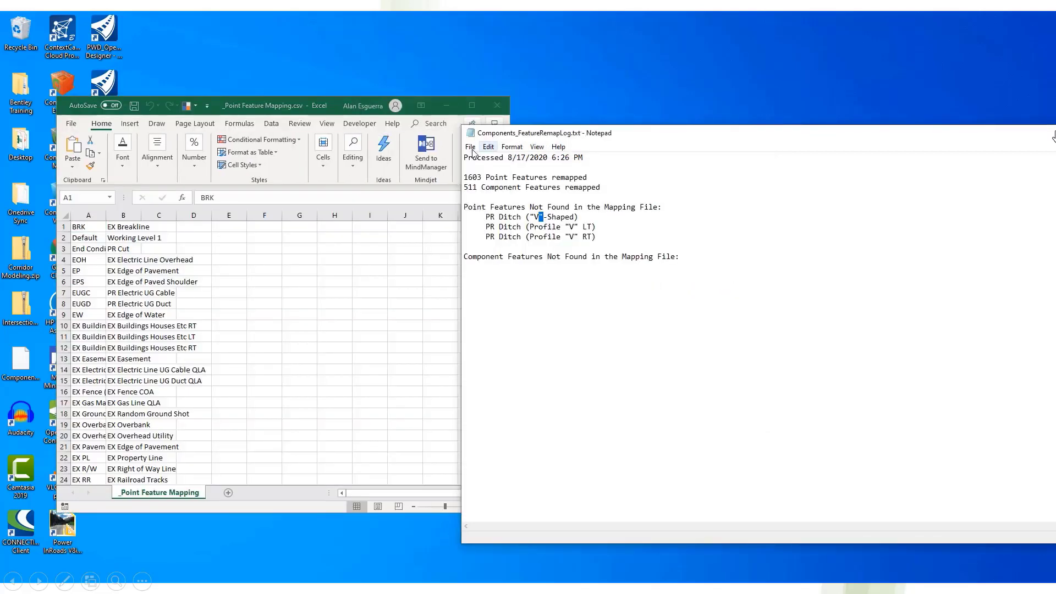
pyautogui.moveTo(575, 135); pyautogui.dragTo(670, 123)
# Step: Fit column A to its contents and select the PR Ditch ("V"-Shaped) entry in the point feature mapping
pyautogui.doubleClick(106, 215)
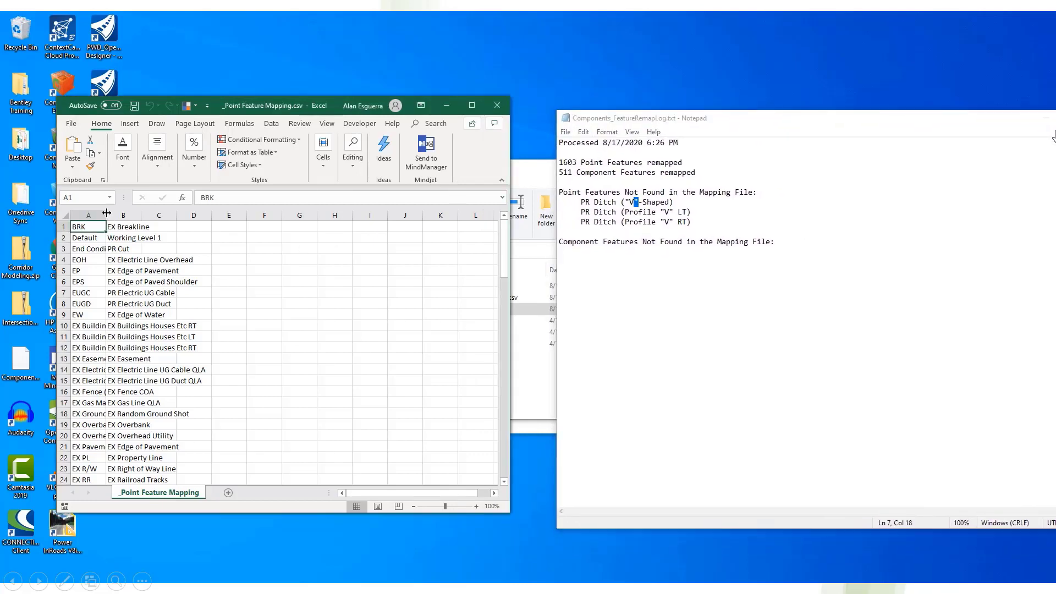
pyautogui.scroll(-6, 165, 308)
pyautogui.scroll(-7, 168, 316)
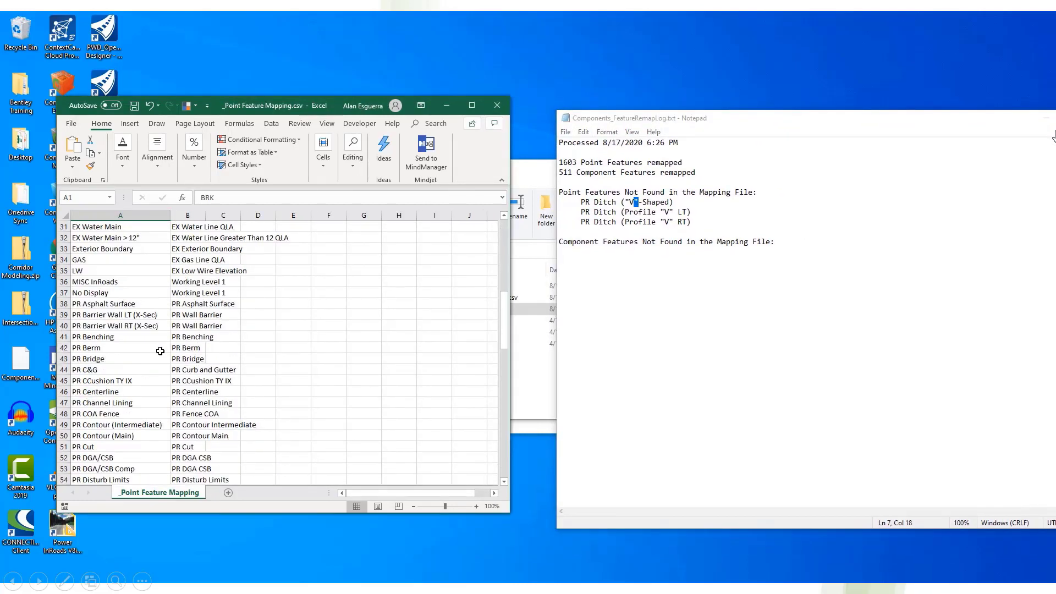
pyautogui.click(119, 394)
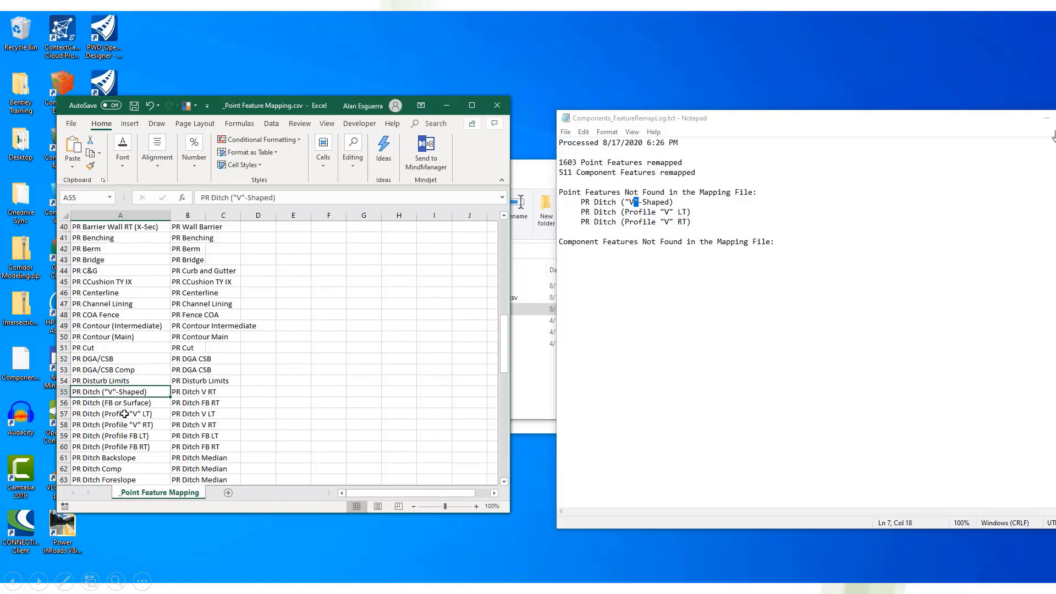
# Step: Replace all double quotation marks in the point feature mapping sheet with the &quot; code copied from cell B106
pyautogui.click(199, 394)
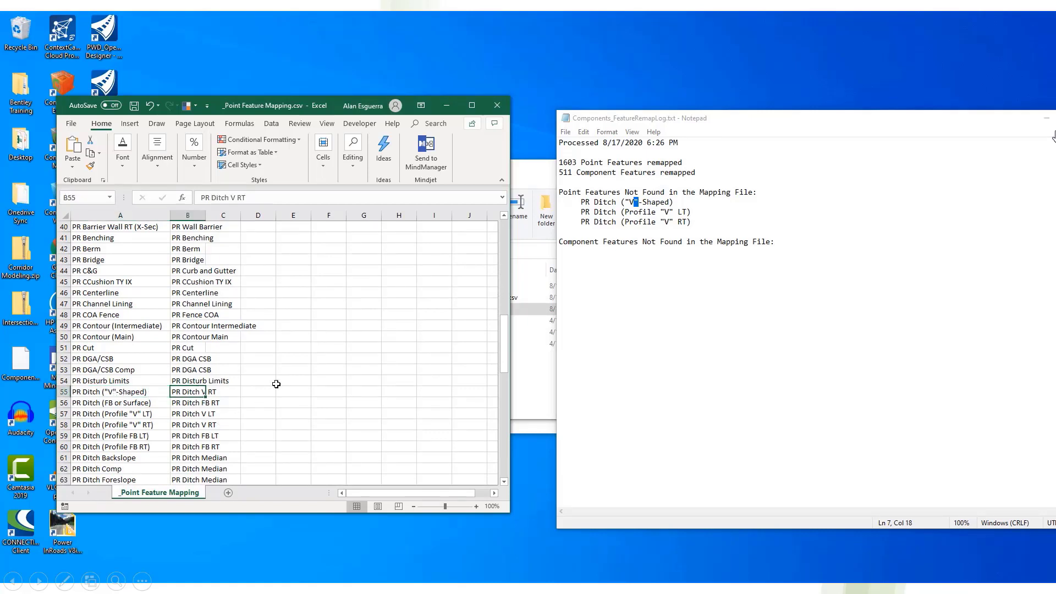
pyautogui.scroll(-18, 274, 386)
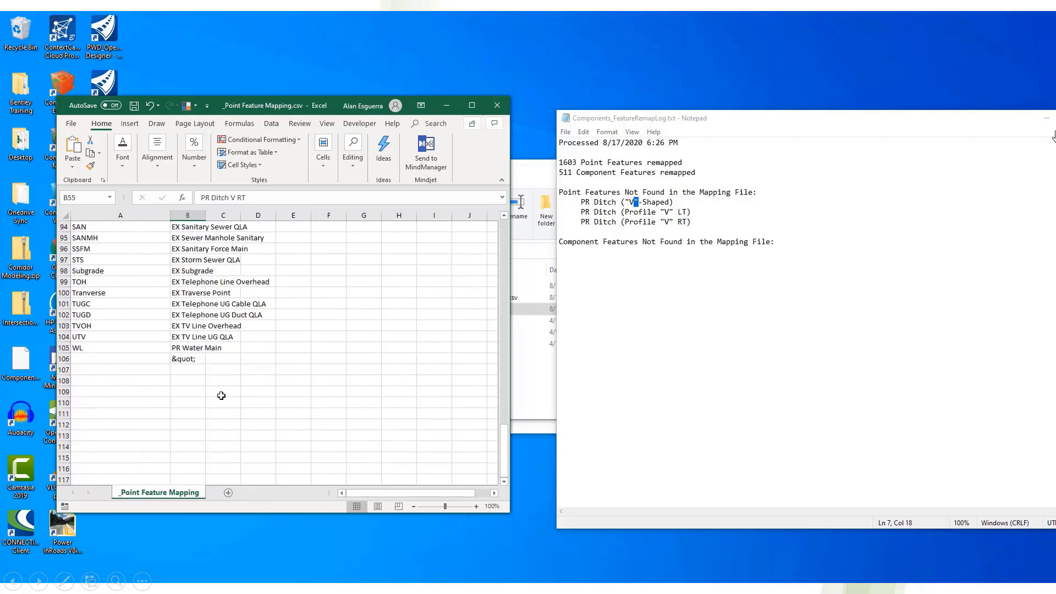
pyautogui.click(186, 360)
pyautogui.hotkey('ctrl', 'c')
pyautogui.hotkey('ctrl', 'h')
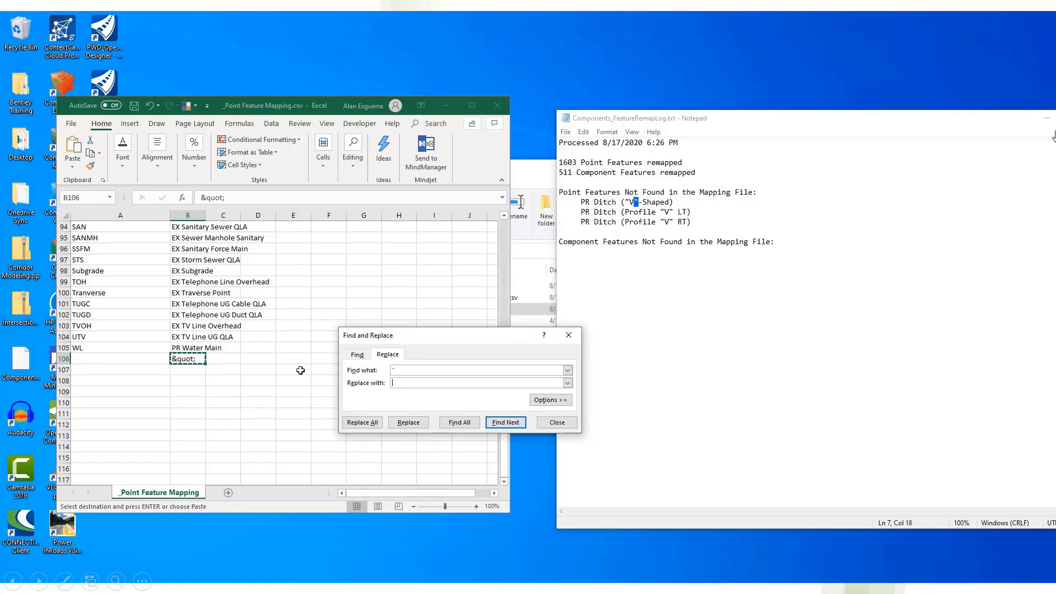
pyautogui.hotkey('ctrl', 'v')
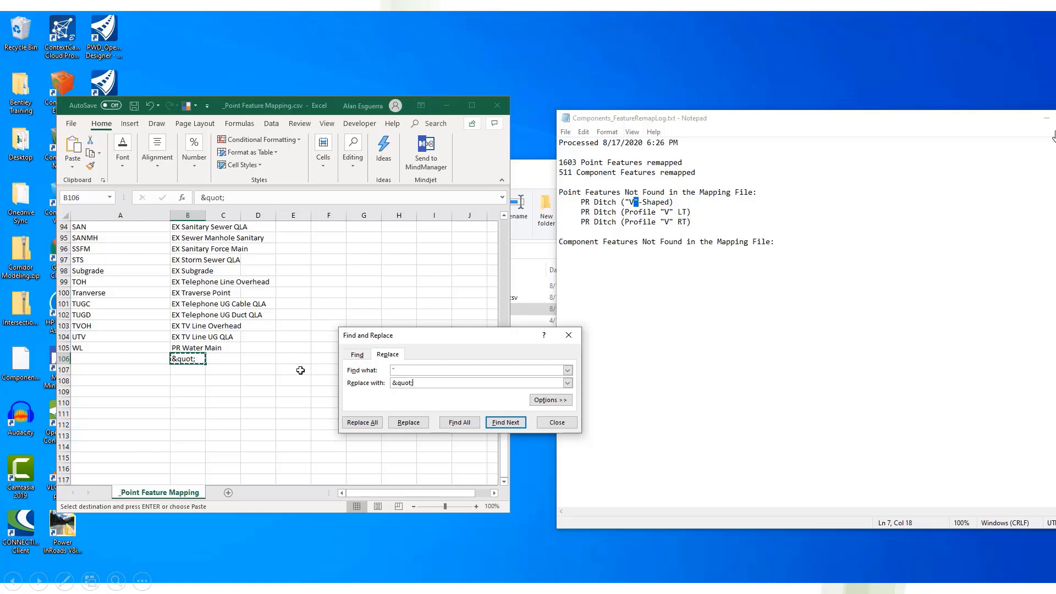
pyautogui.click(360, 422)
pyautogui.click(547, 334)
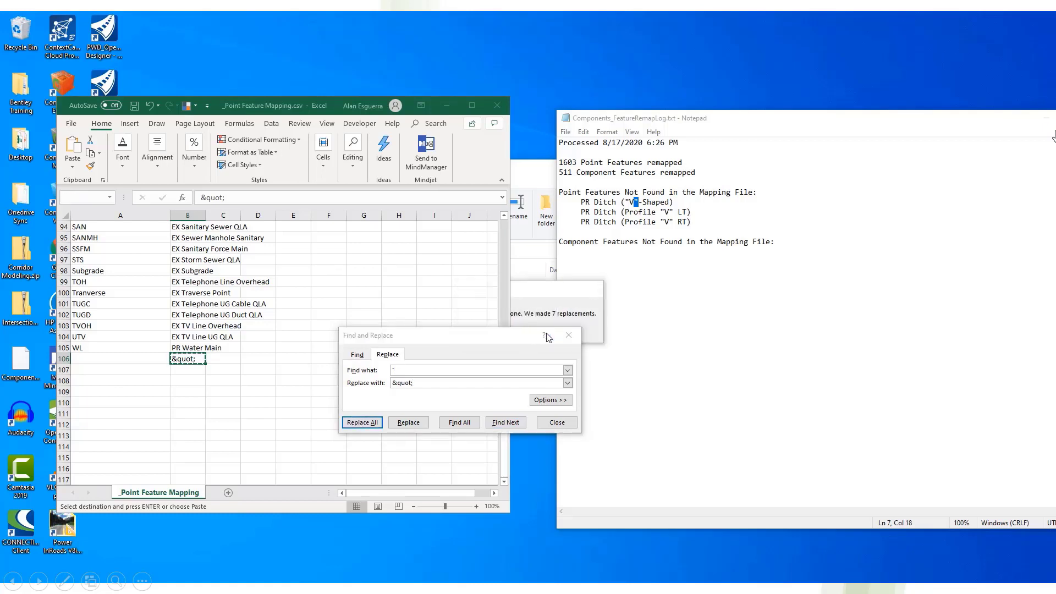
pyautogui.click(569, 336)
# Step: Move the mapping spreadsheet clear of the Explorer window and fit column A to show the full PR Ditch entries
pyautogui.moveTo(295, 114); pyautogui.dragTo(639, 100)
pyautogui.scroll(10, 594, 370)
pyautogui.scroll(6, 595, 369)
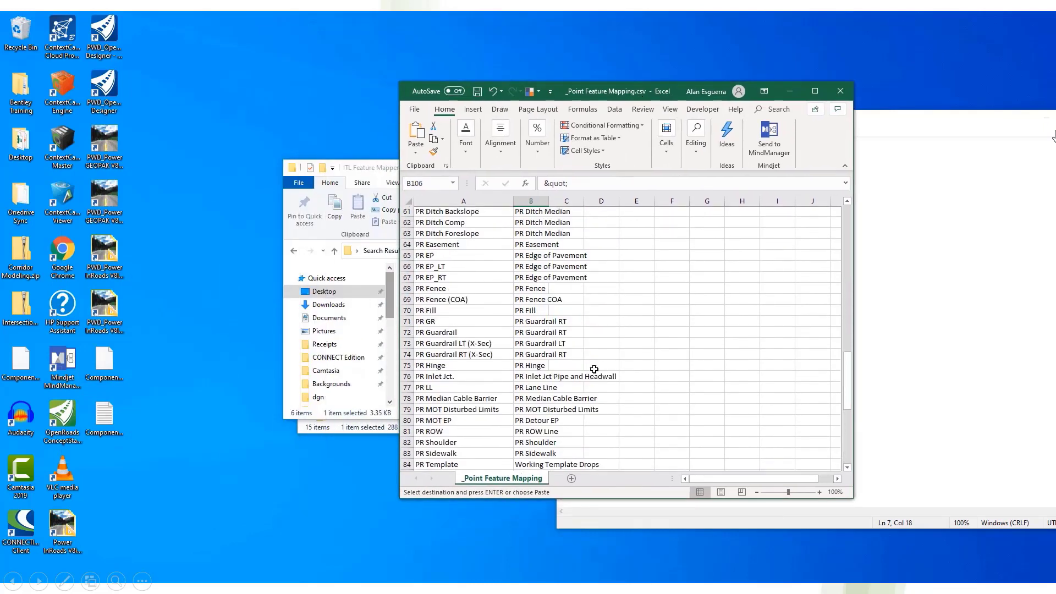
pyautogui.doubleClick(513, 201)
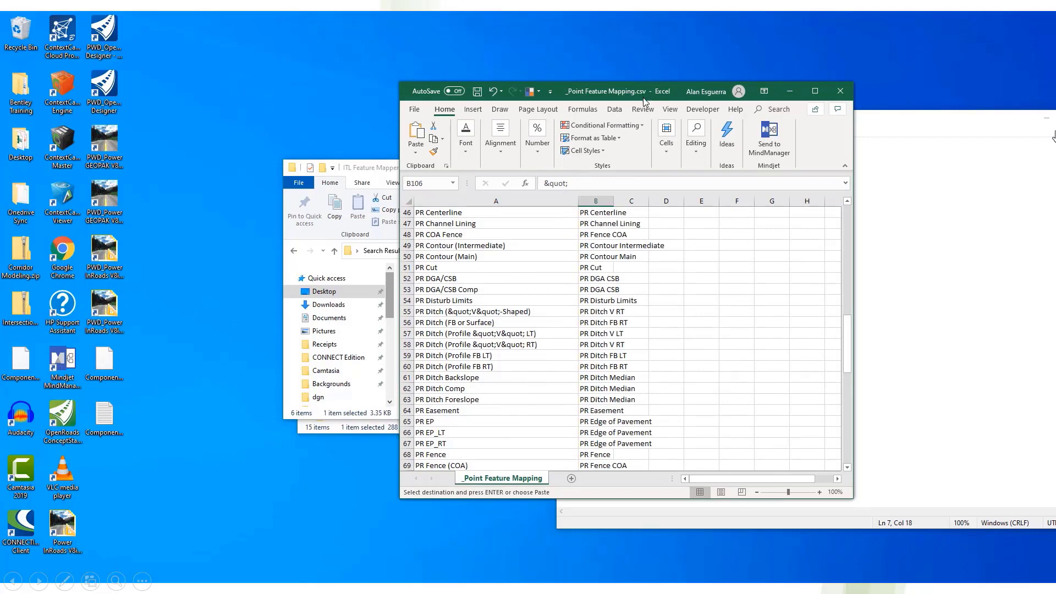
# Step: Open Components.itl from the desktop in Notepad++ and arrange it side by side with the point feature mapping spreadsheet
pyautogui.moveTo(644, 97); pyautogui.dragTo(705, 97)
pyautogui.click(22, 363)
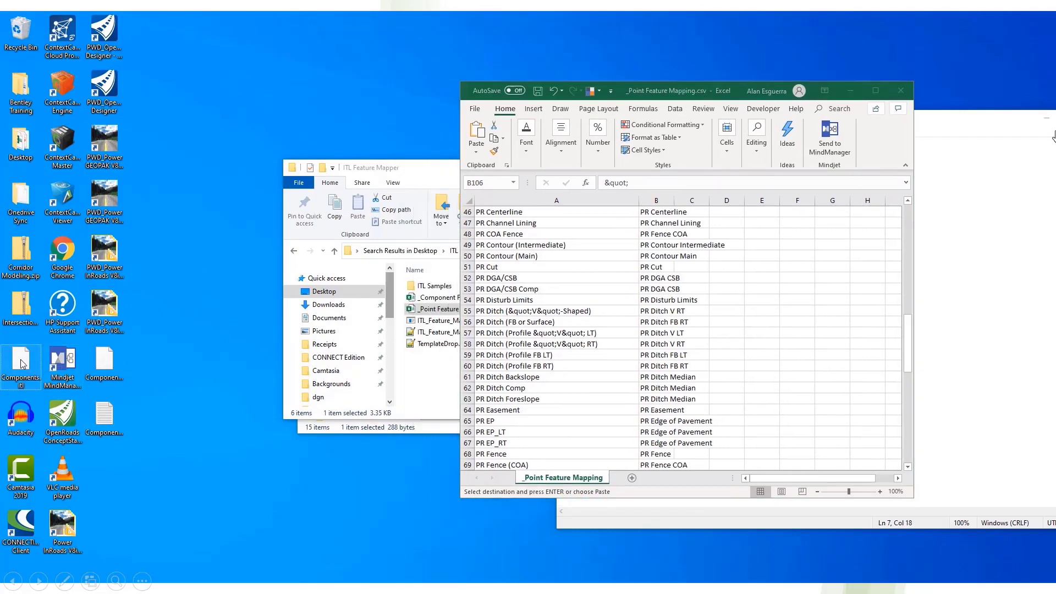
pyautogui.rightClick(22, 363)
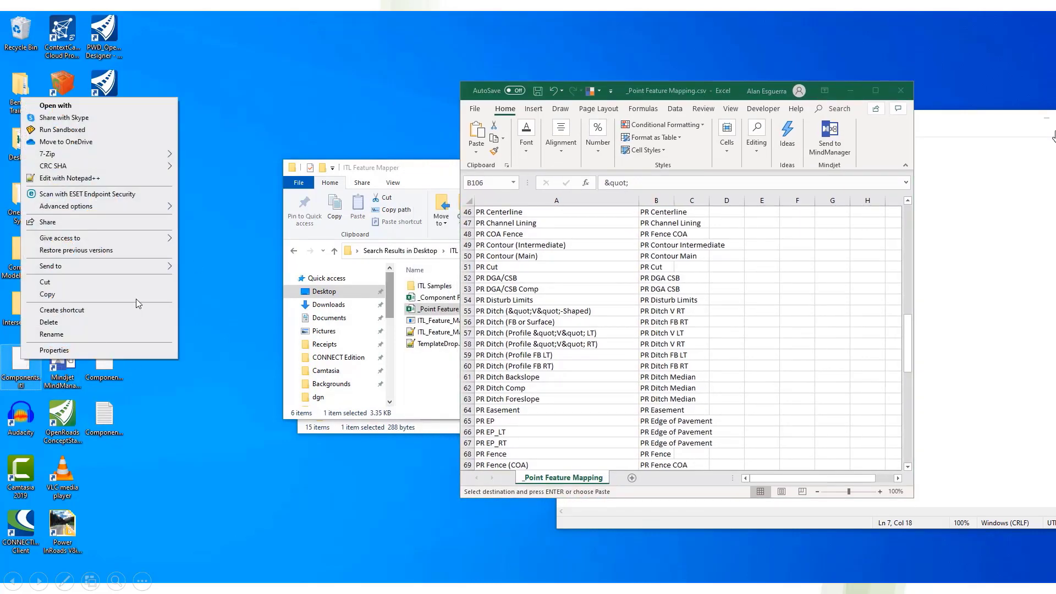
pyautogui.click(123, 180)
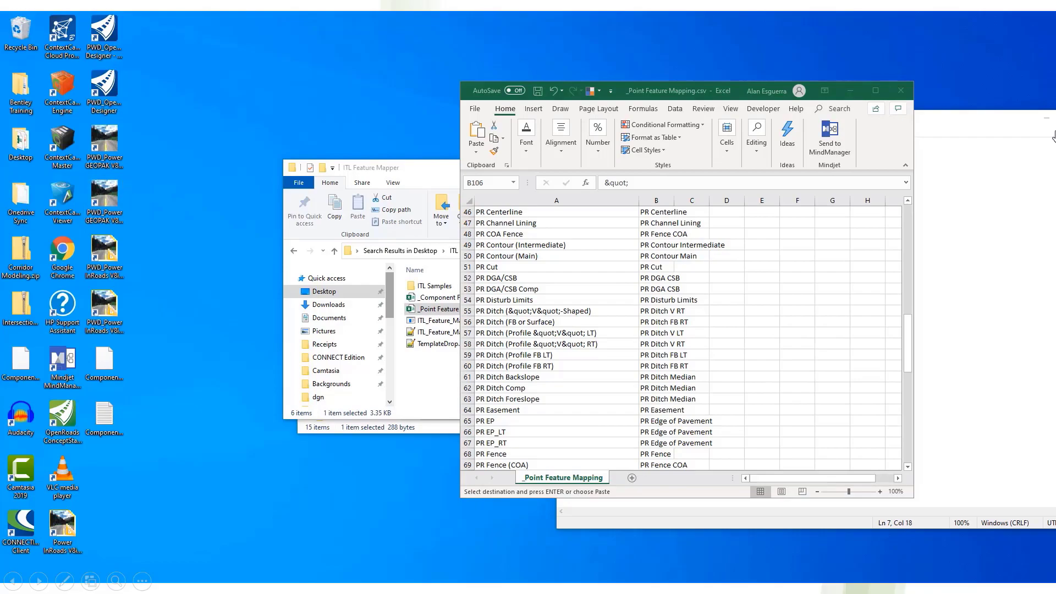
pyautogui.moveTo(0, 58); pyautogui.dragTo(538, 44)
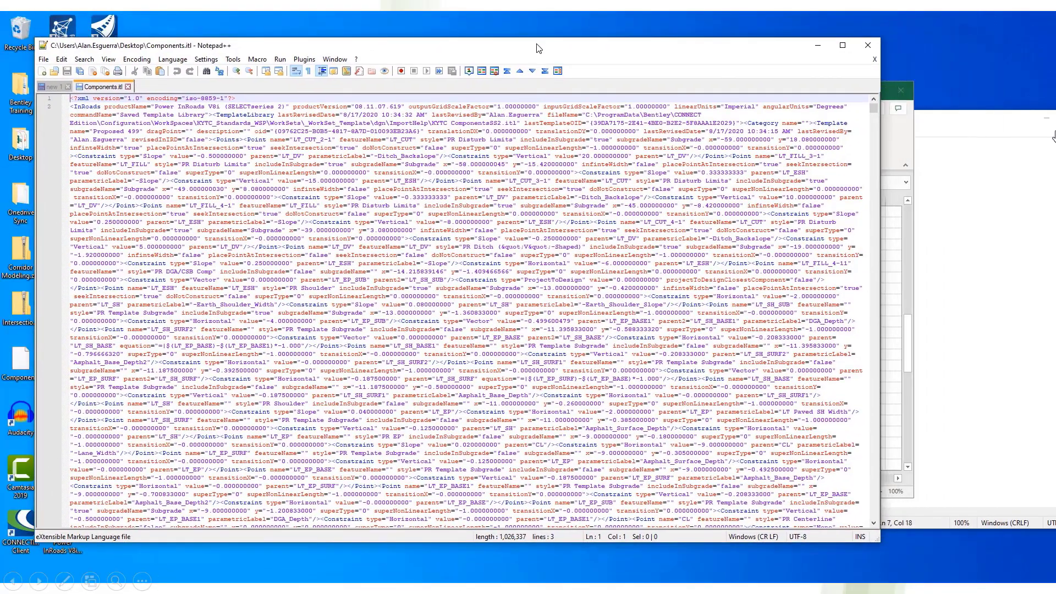
pyautogui.press('super+Left')
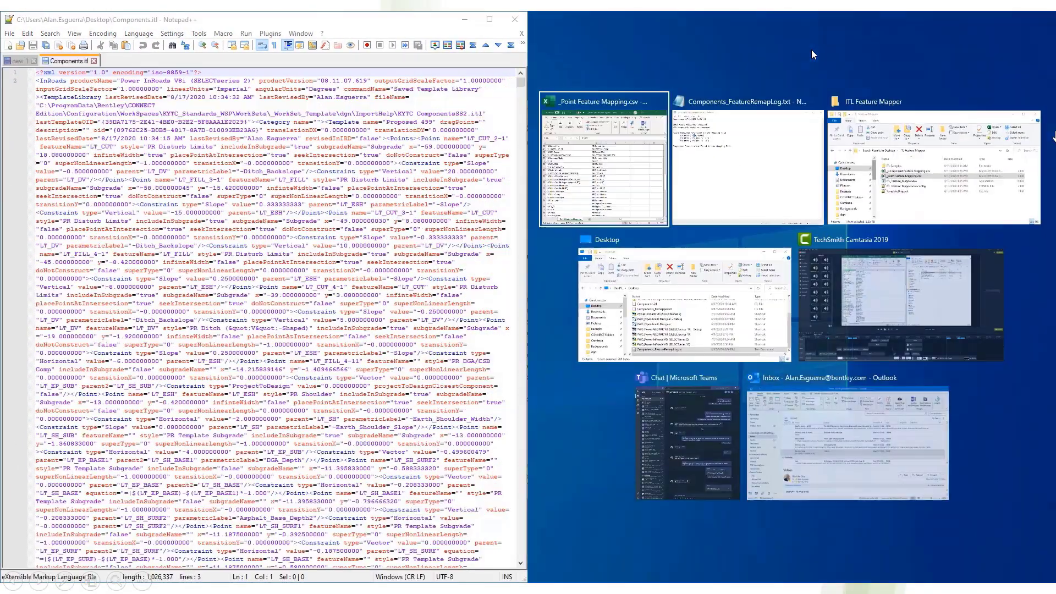
pyautogui.click(616, 161)
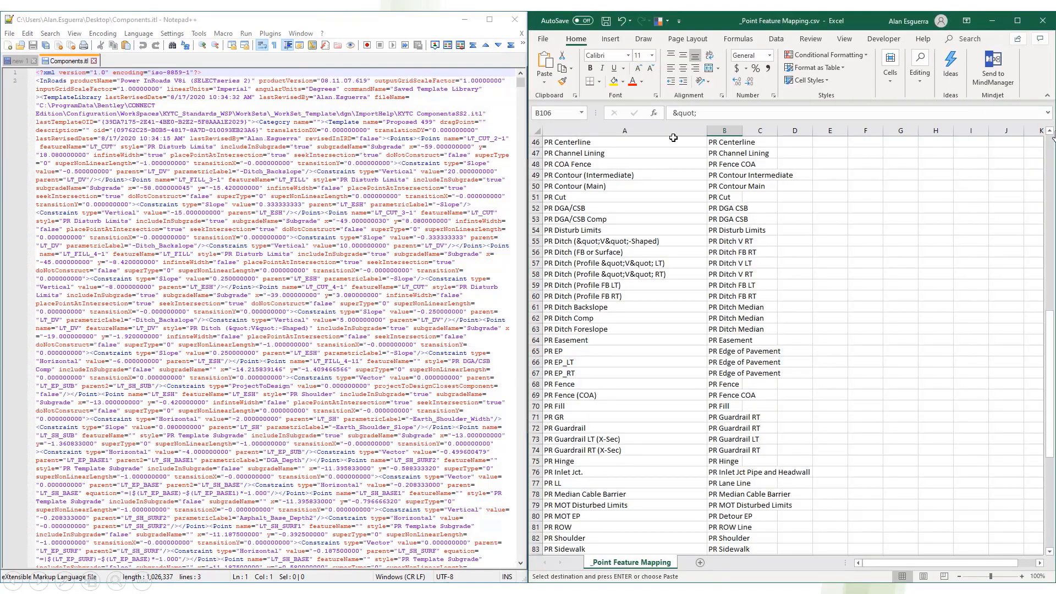
# Step: Replace all occurrences of PR Ditch (&quot;V&quot;-Shaped) in Components.itl with PR Ditch V RT
pyautogui.click(649, 243)
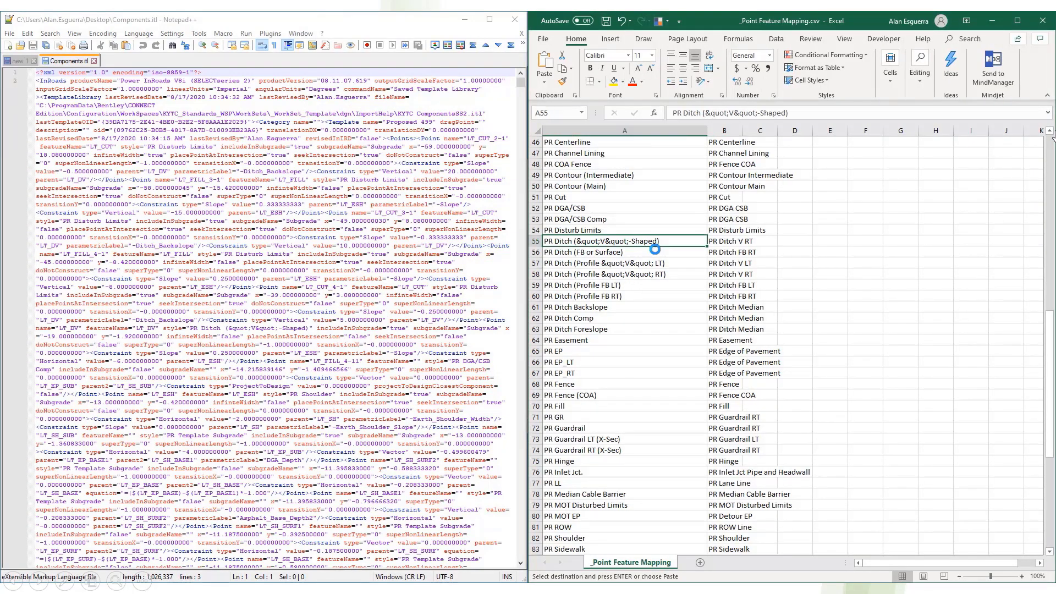
pyautogui.click(435, 205)
pyautogui.hotkey('ctrl', 'f')
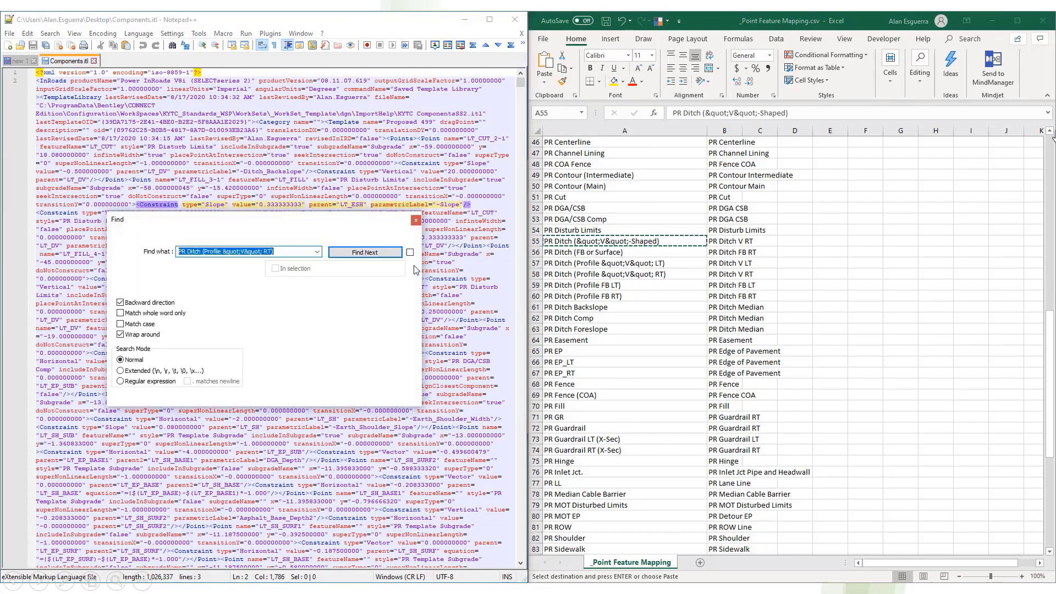
pyautogui.click(144, 234)
pyautogui.hotkey('ctrl', 'v')
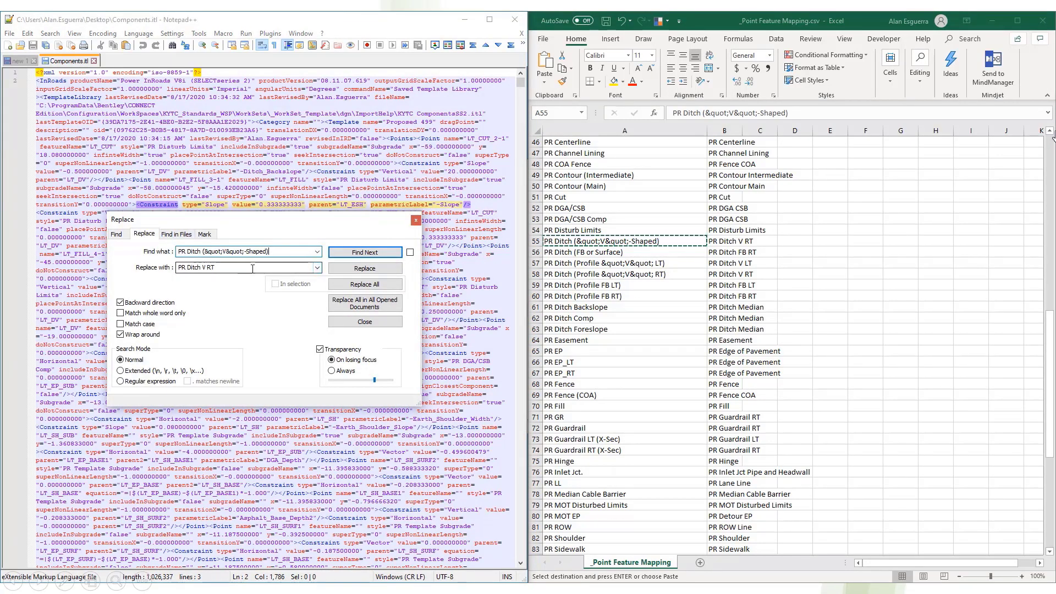
pyautogui.click(355, 284)
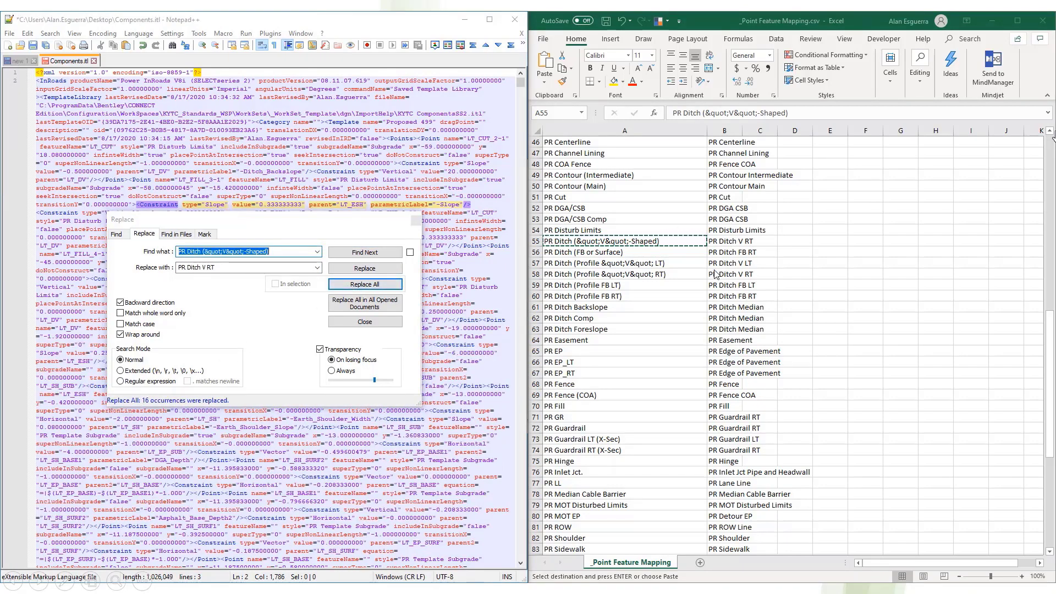
# Step: Replace all occurrences of PR Ditch (Profile &quot;V&quot; RT) in Components.itl with PR Ditch V RT
pyautogui.click(673, 274)
pyautogui.hotkey('ctrl', 'c')
pyautogui.moveTo(289, 251); pyautogui.dragTo(154, 245)
pyautogui.hotkey('ctrl', 'v')
pyautogui.click(355, 283)
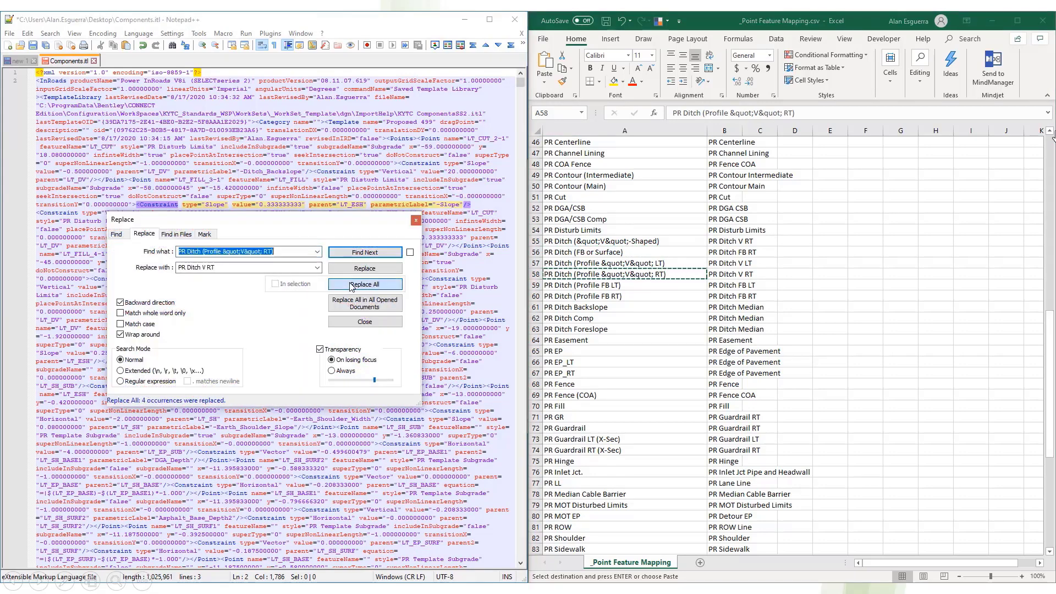
# Step: Replace all occurrences of PR Ditch (Profile &quot;V&quot; LT) in Components.itl with PR Ditch V LT and close the Replace dialog
pyautogui.click(265, 251)
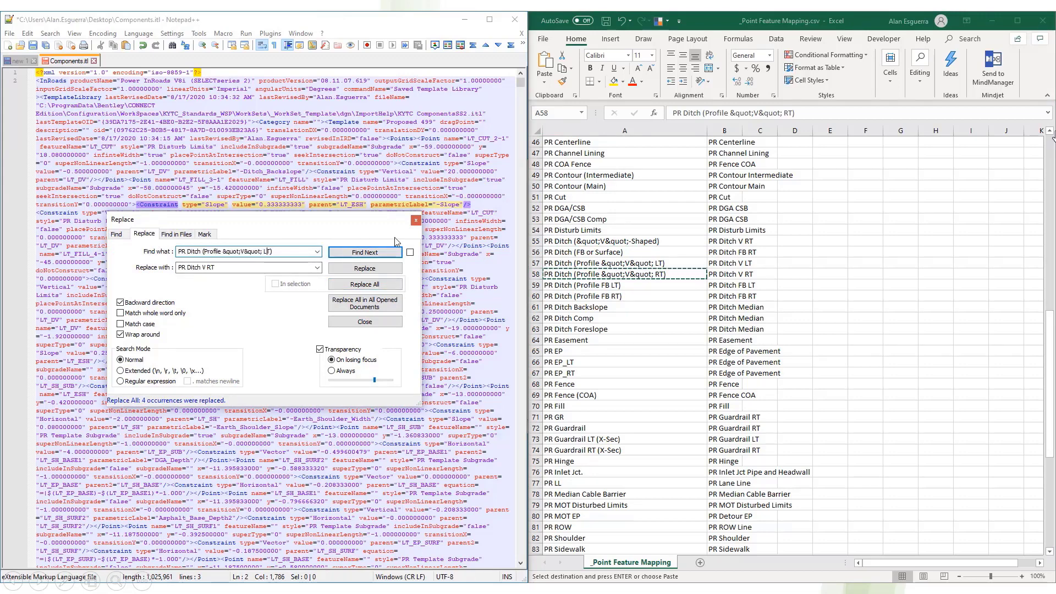
pyautogui.press('Tab')
pyautogui.click(210, 268)
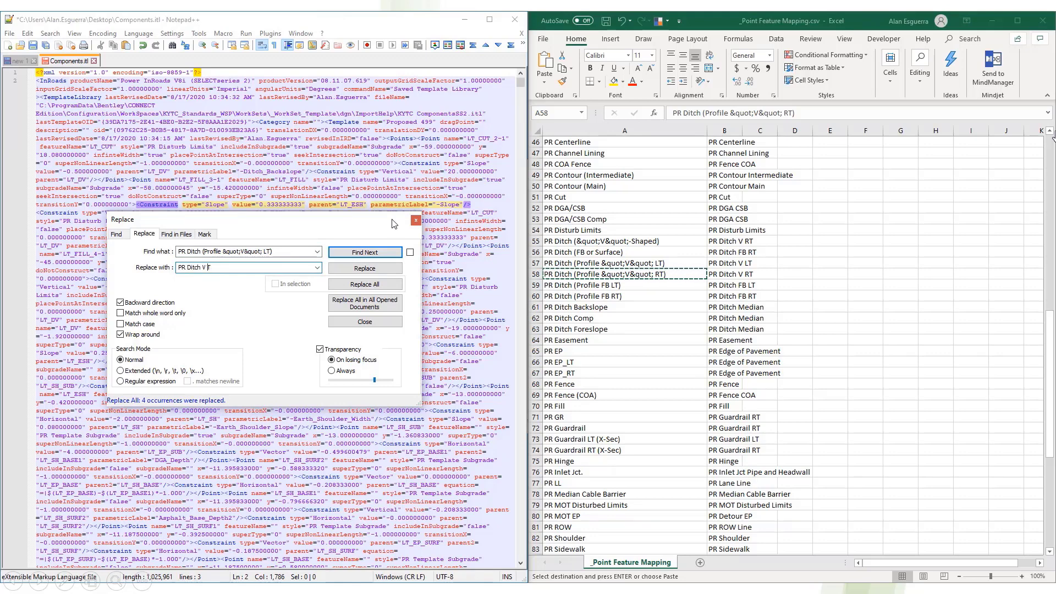
pyautogui.click(373, 284)
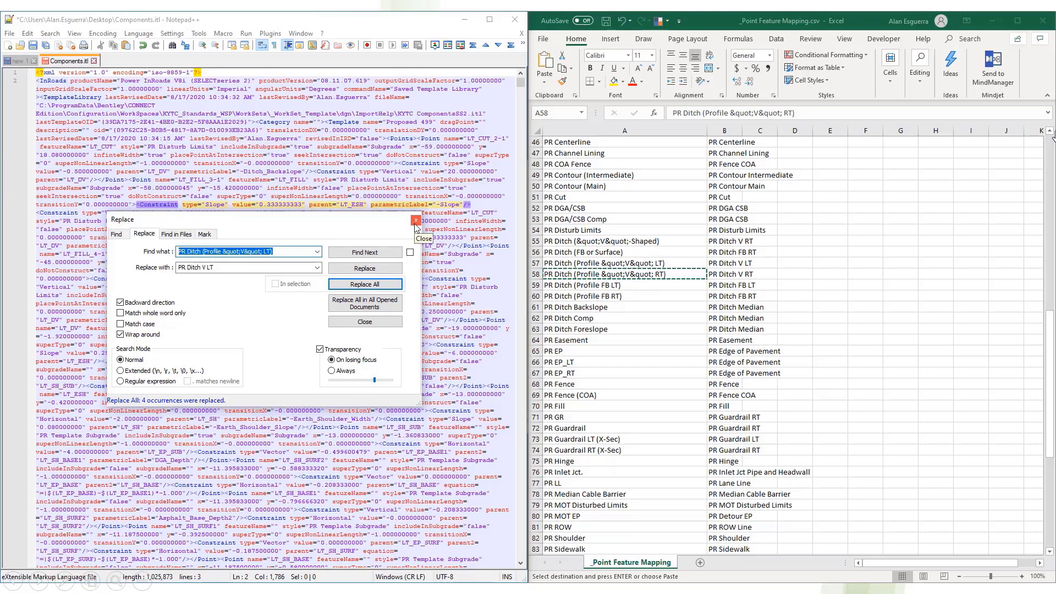
pyautogui.click(415, 223)
# Step: Save Components.itl and _Point Feature Mapping.csv, closing both files and Notepad++
pyautogui.hotkey('ctrl', 's')
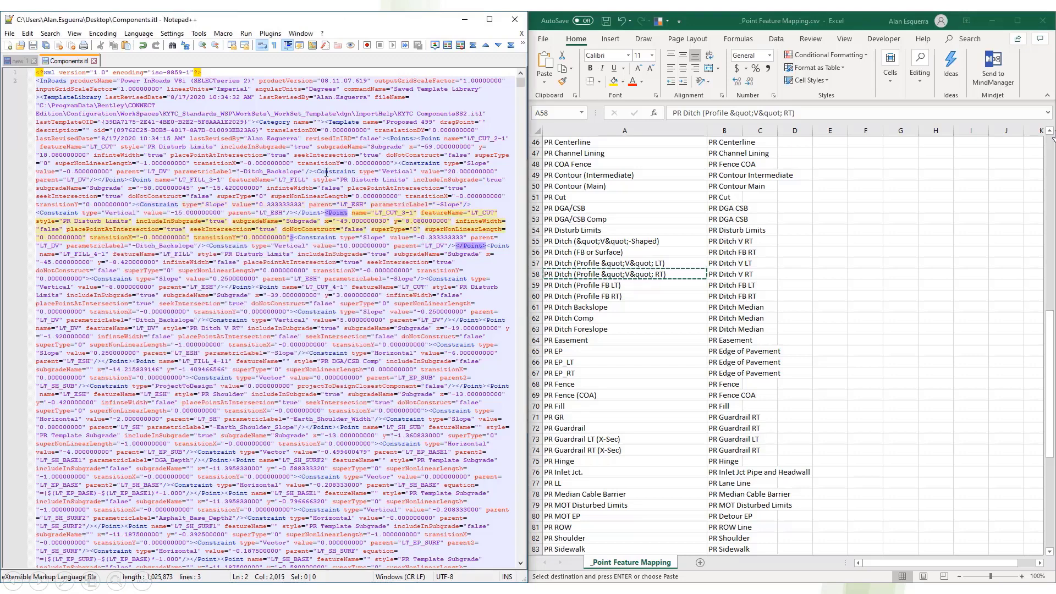
pyautogui.click(94, 61)
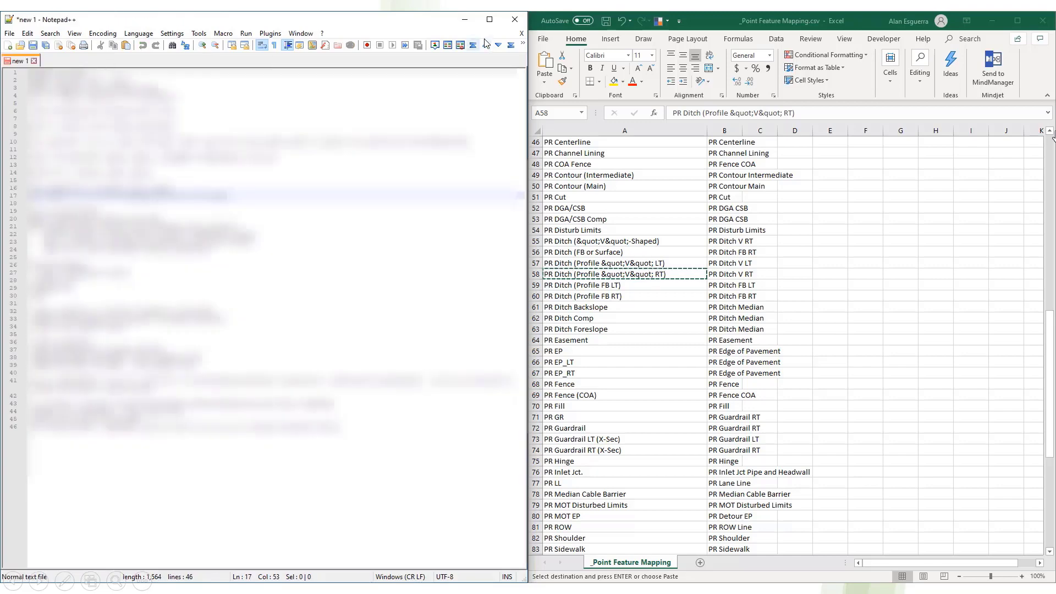
pyautogui.click(513, 25)
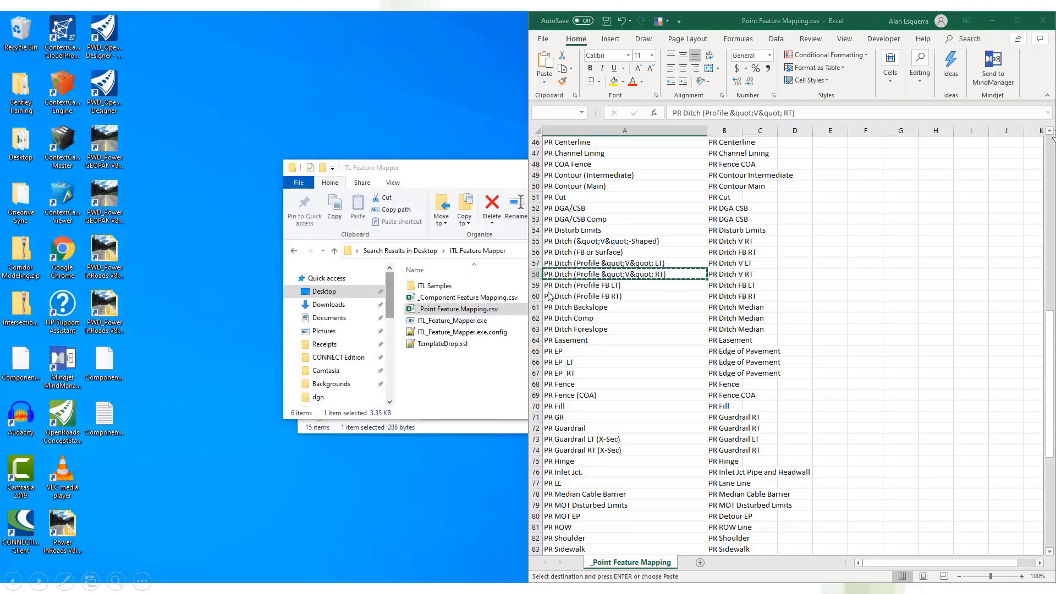
pyautogui.click(832, 107)
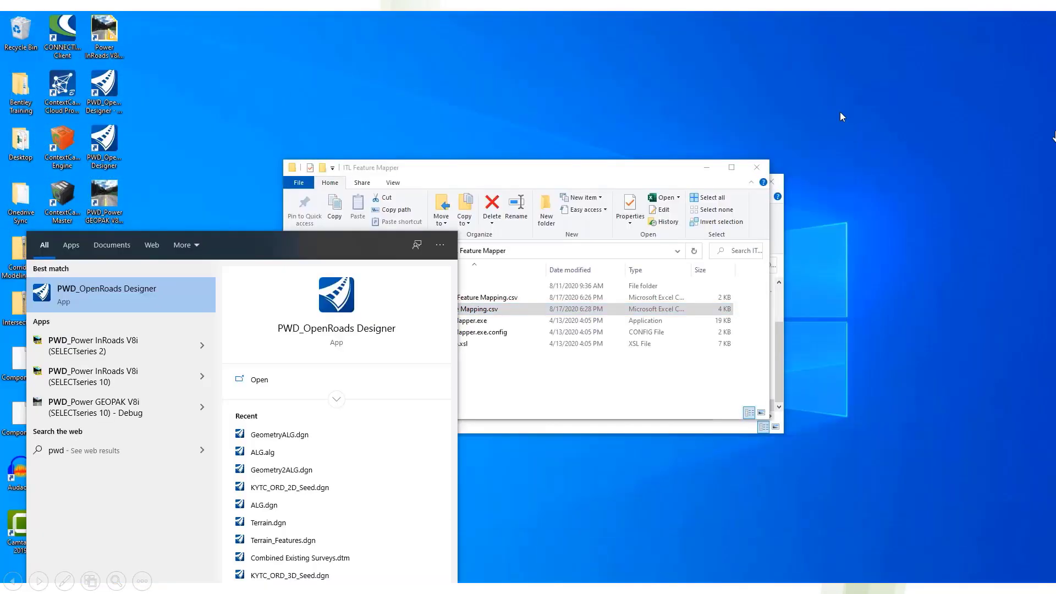
# Step: Open KYTC_Features_Levels_Element Templates_Annotations.dgnlib in OpenRoads Designer and load Components.itl from the Desktop in the template editor, showing the Entrances template
pyautogui.press('Return')
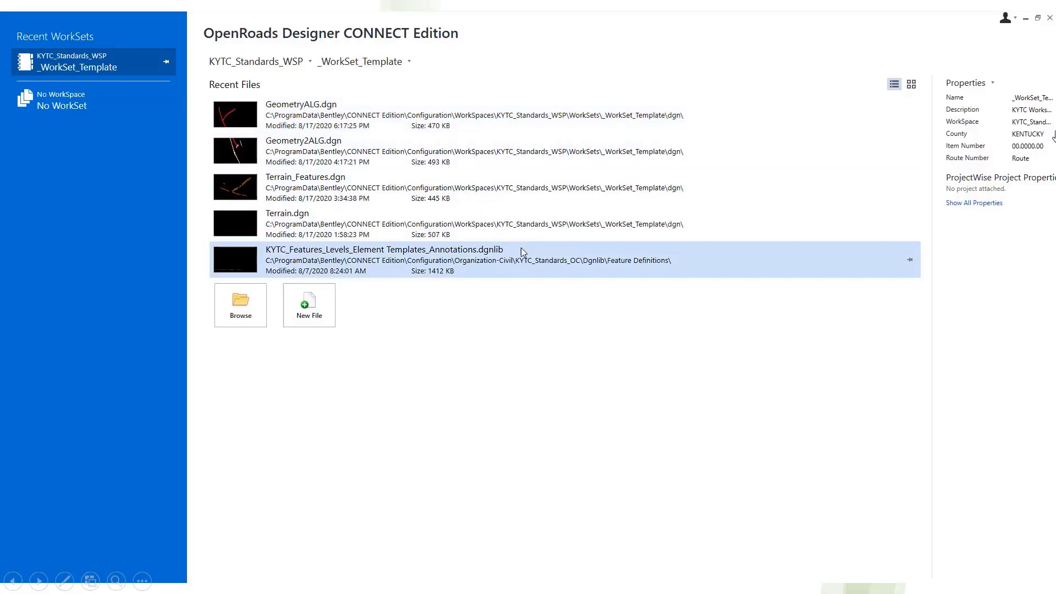
pyautogui.click(520, 250)
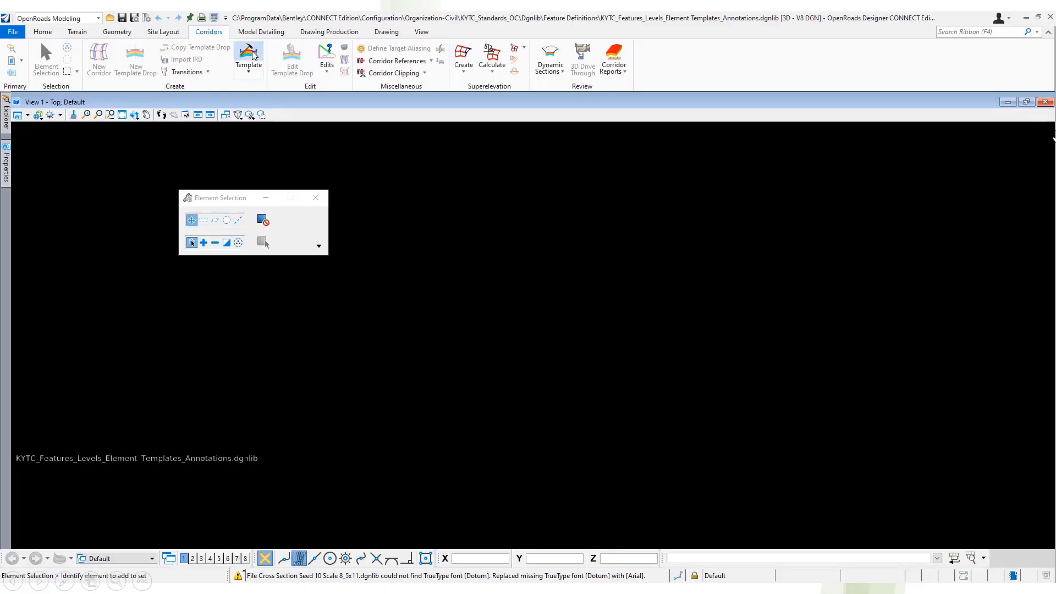
pyautogui.click(249, 55)
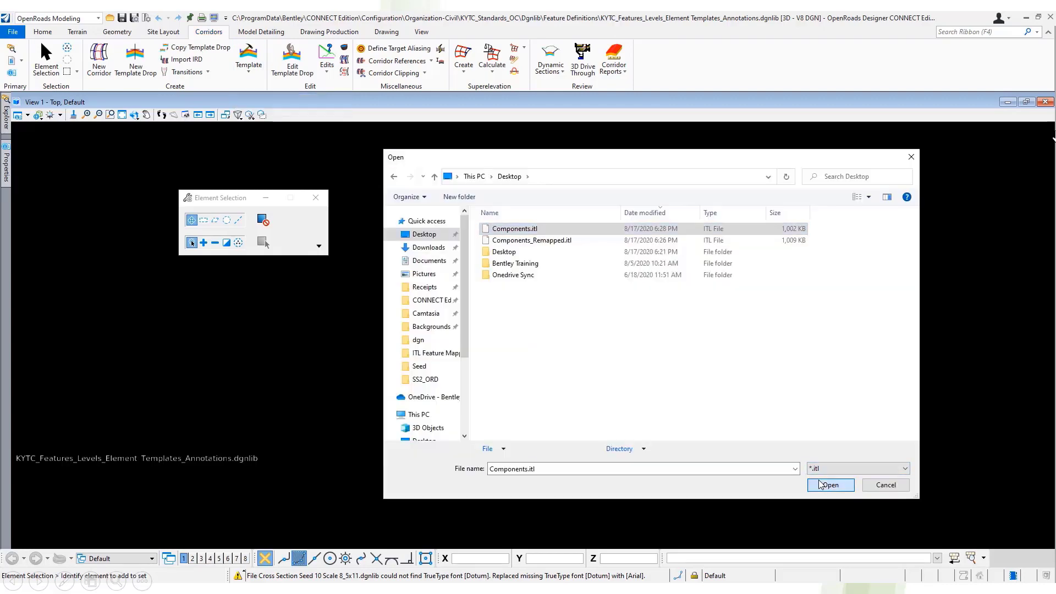
pyautogui.click(829, 485)
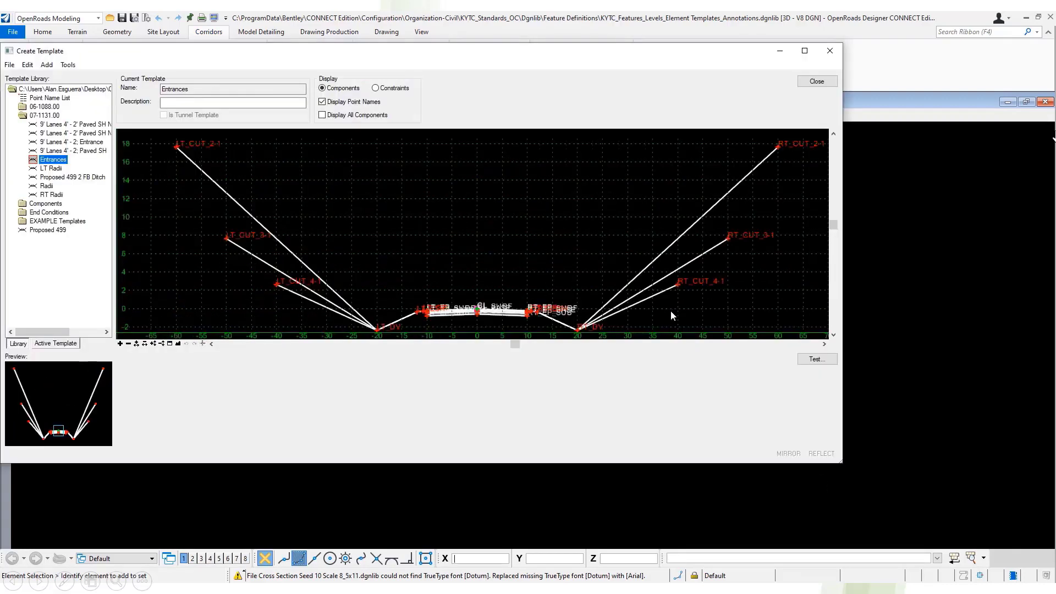
# Step: Inspect point LT_CUT_2-1 in the Entrances template, then browse the Mesh feature definitions in the LT_V-Ditch_2:1 component's properties
pyautogui.moveTo(176, 150)
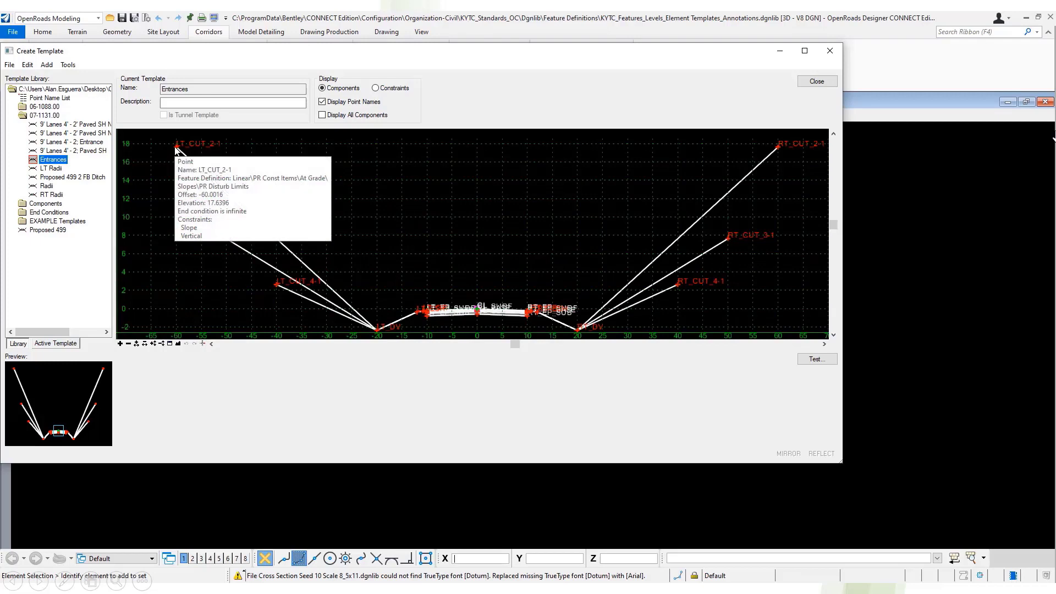
pyautogui.doubleClick(297, 258)
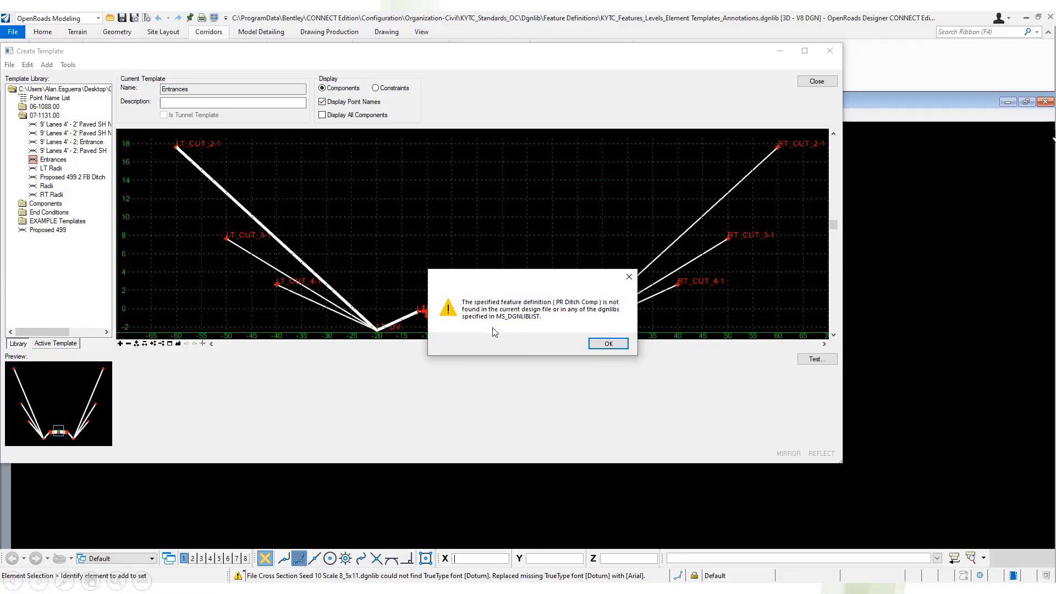
pyautogui.click(608, 344)
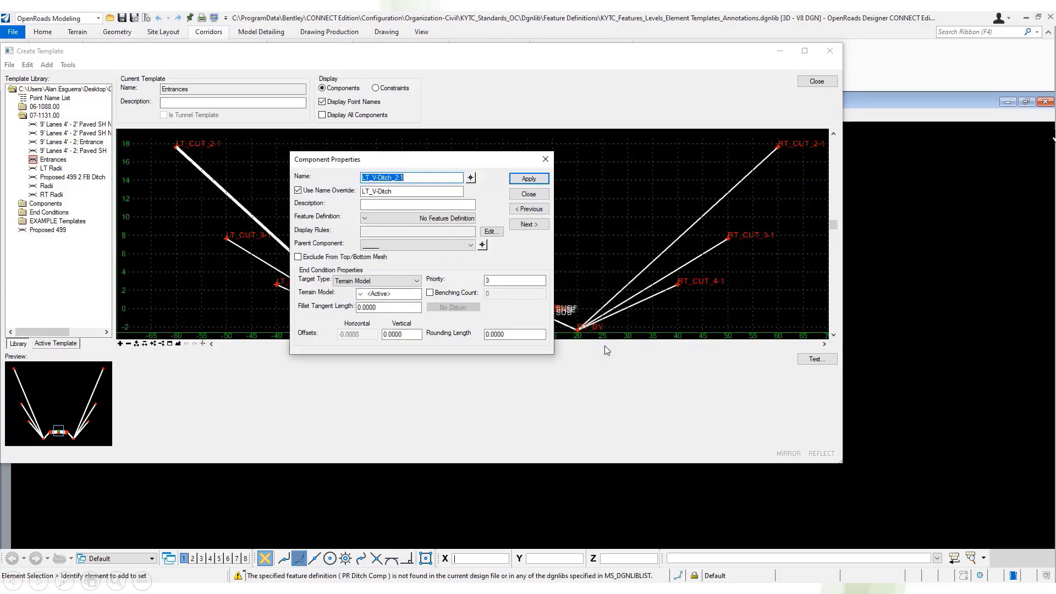
pyautogui.click(407, 218)
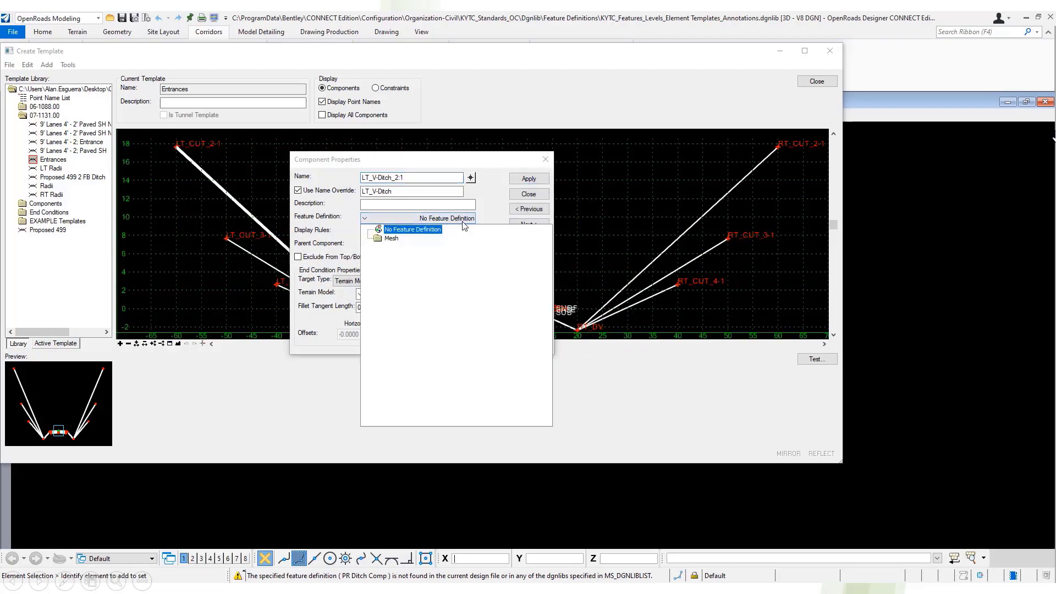
pyautogui.doubleClick(402, 240)
pyautogui.doubleClick(396, 248)
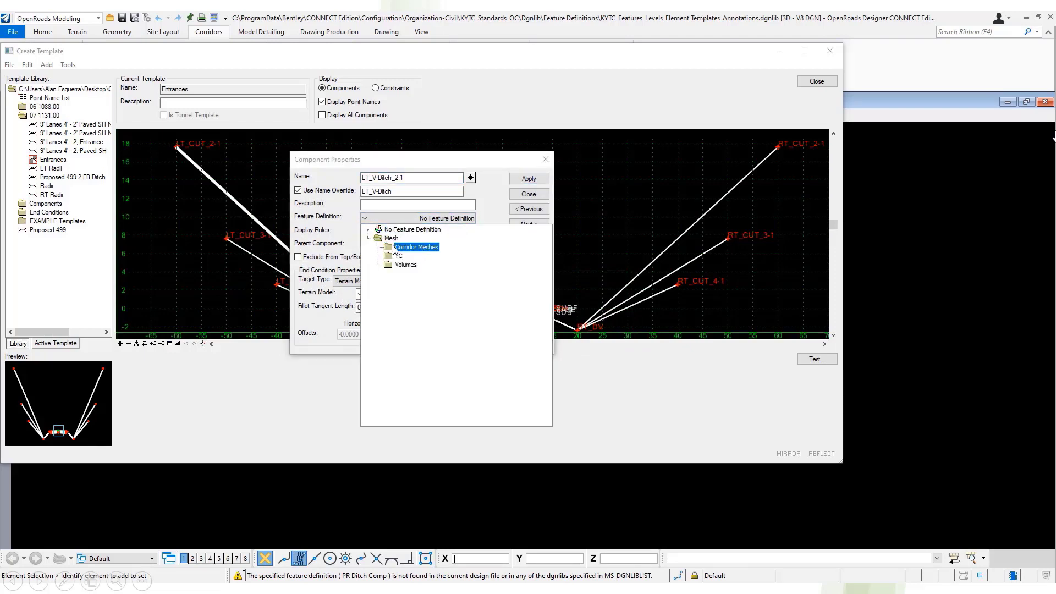
pyautogui.click(483, 205)
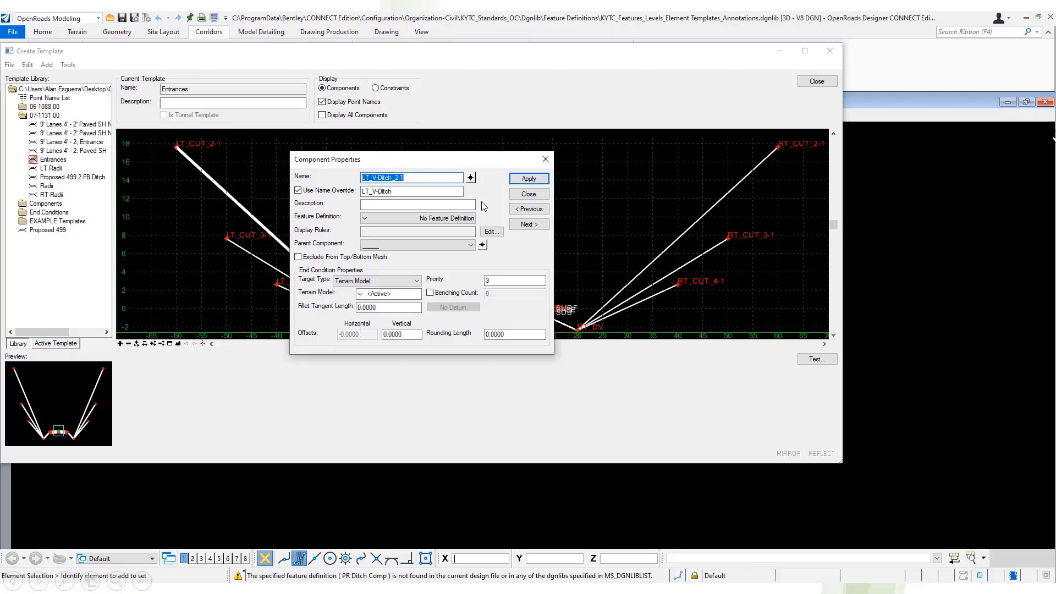
# Step: Apply the Fence_Wrought_Iron 4ft feature definition to points CL_BASE, CL_SUB and CL_SURF of the Entrances template
pyautogui.click(515, 197)
pyautogui.click(67, 65)
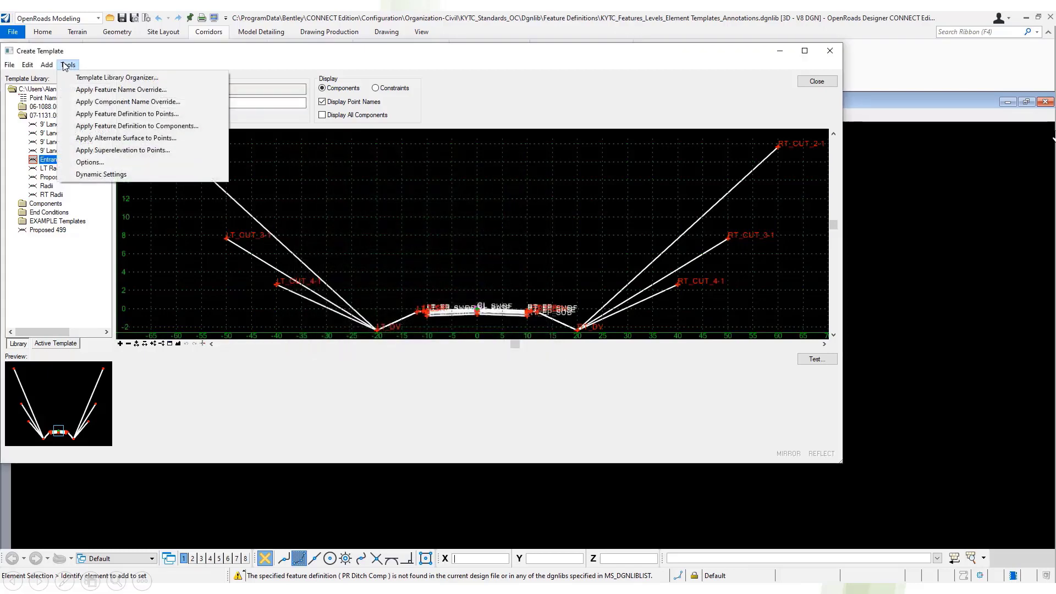
pyautogui.click(196, 114)
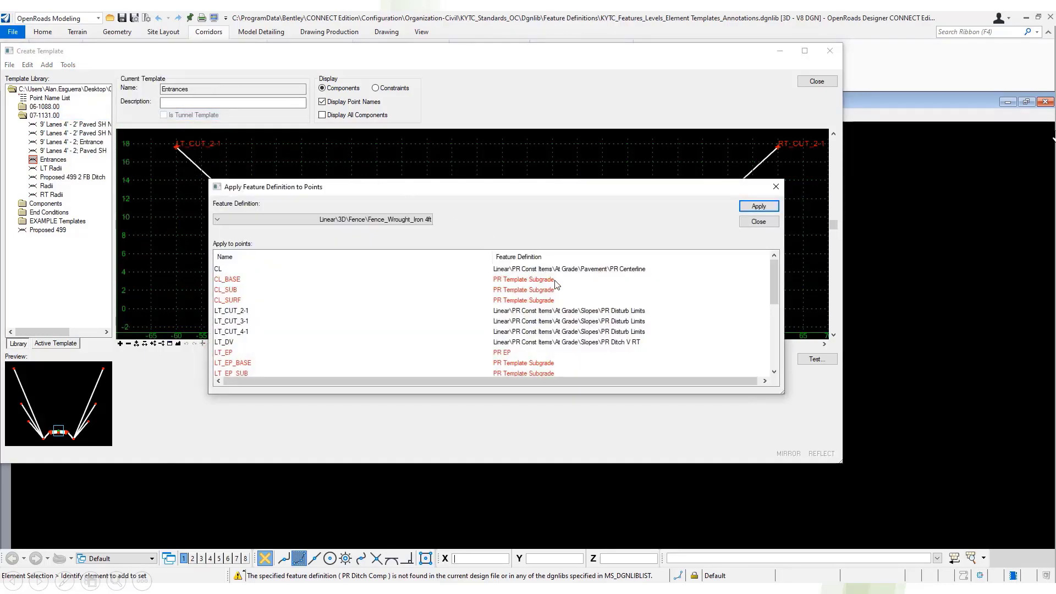
pyautogui.click(554, 281)
pyautogui.click(387, 223)
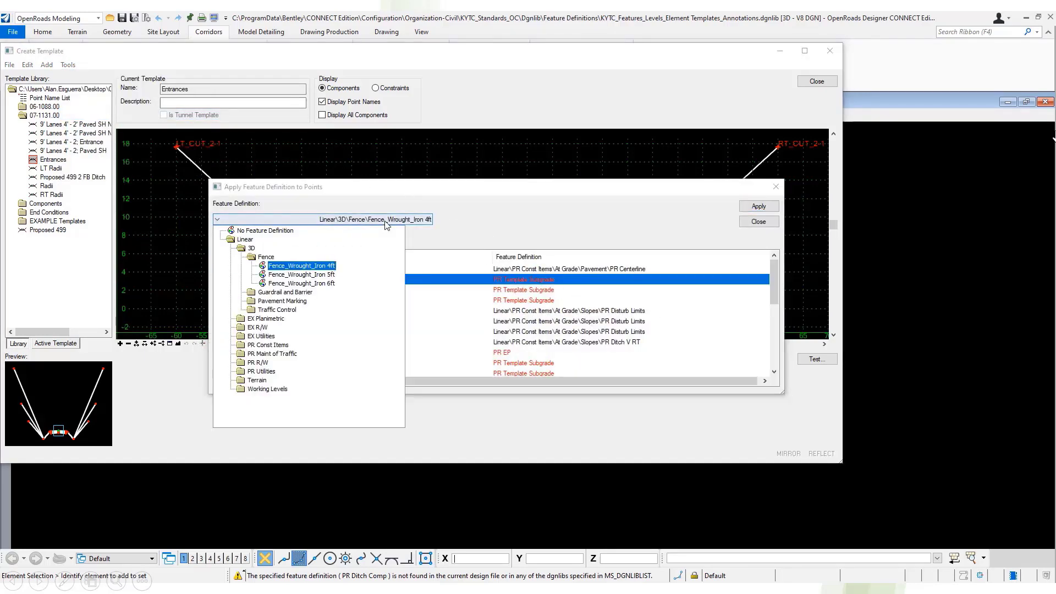
pyautogui.click(423, 229)
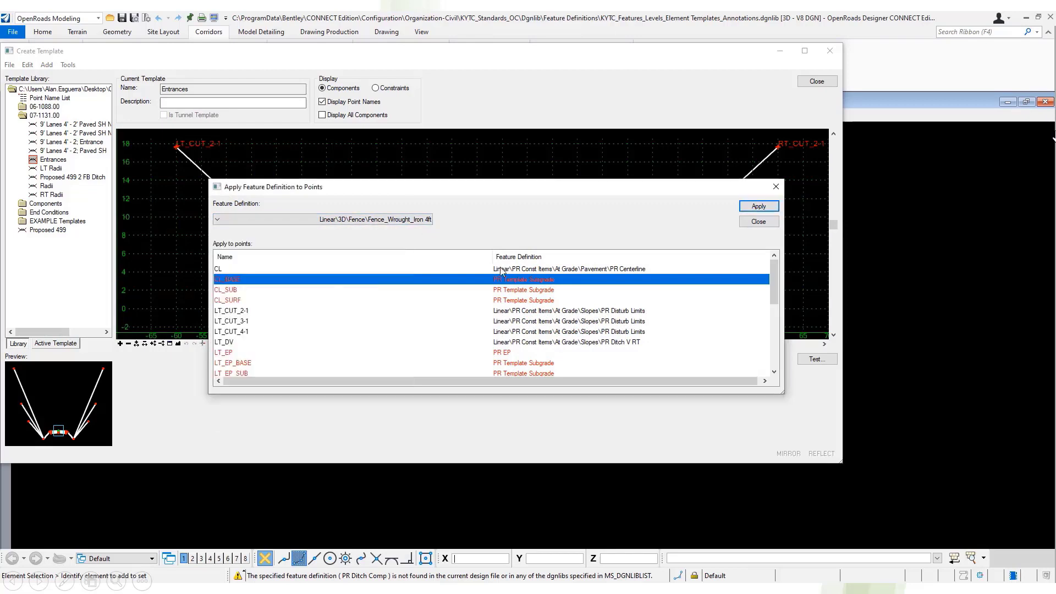
pyautogui.keyDown('shift'); pyautogui.click(542, 300); pyautogui.keyUp('shift')
pyautogui.click(751, 212)
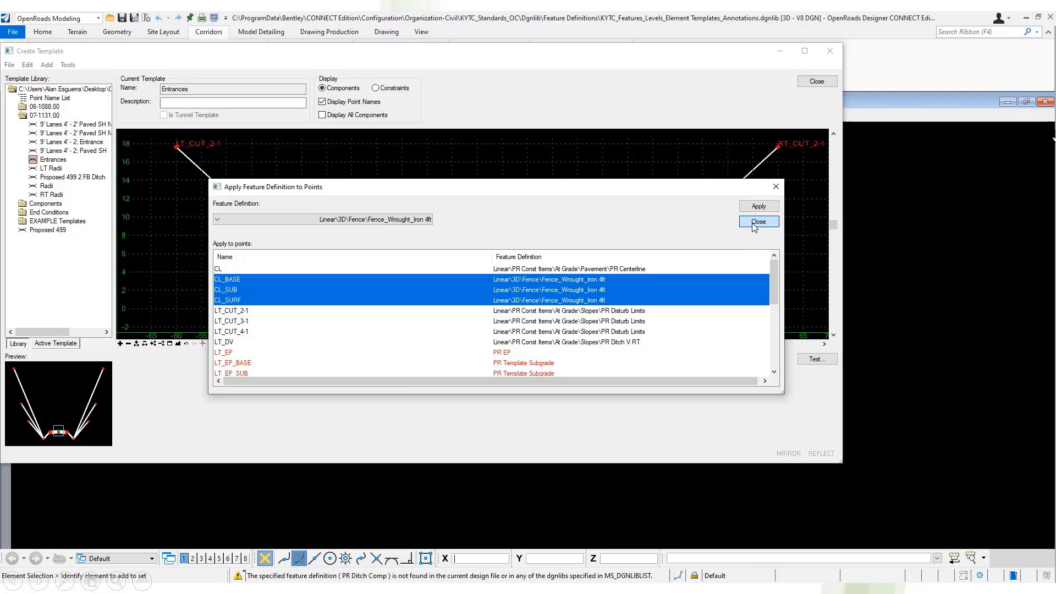
pyautogui.click(758, 222)
# Step: Open Components_Remapped.itl from the Desktop in the template editor, discarding the changes to Components.itl
pyautogui.click(10, 65)
pyautogui.click(21, 89)
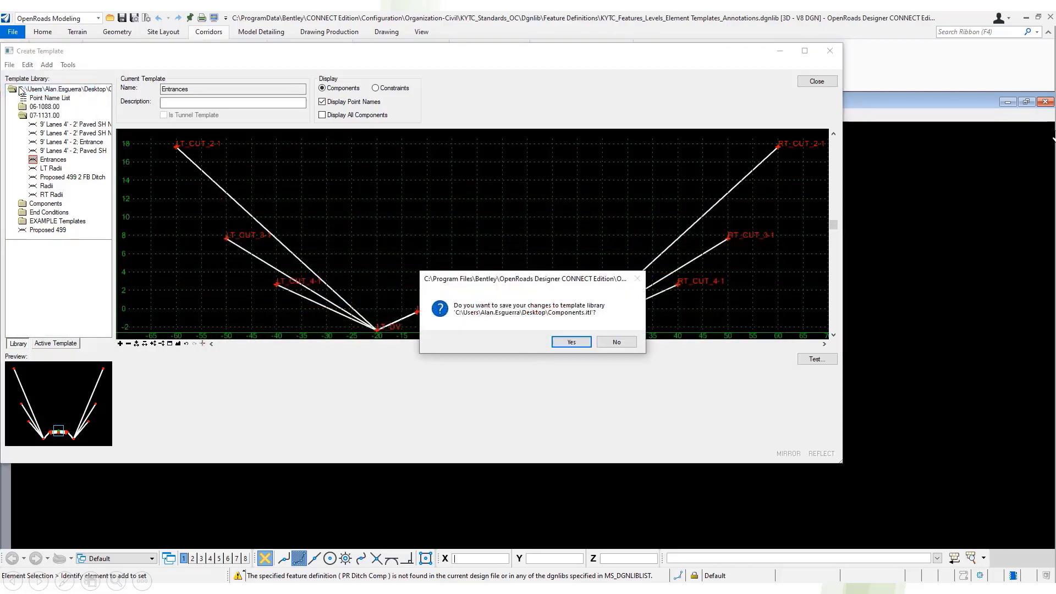
pyautogui.click(624, 346)
pyautogui.click(574, 241)
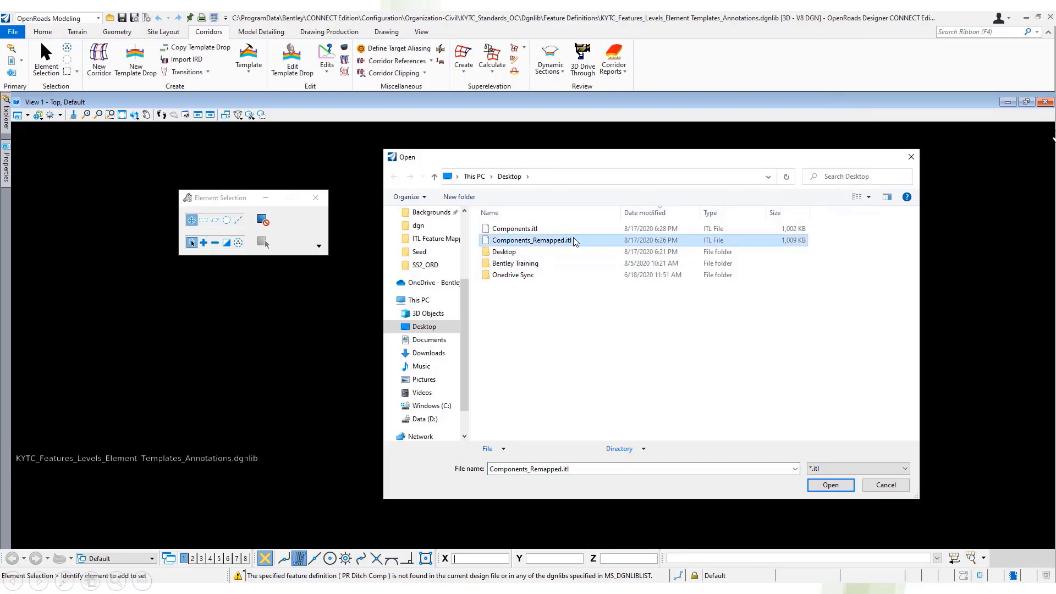
pyautogui.click(813, 486)
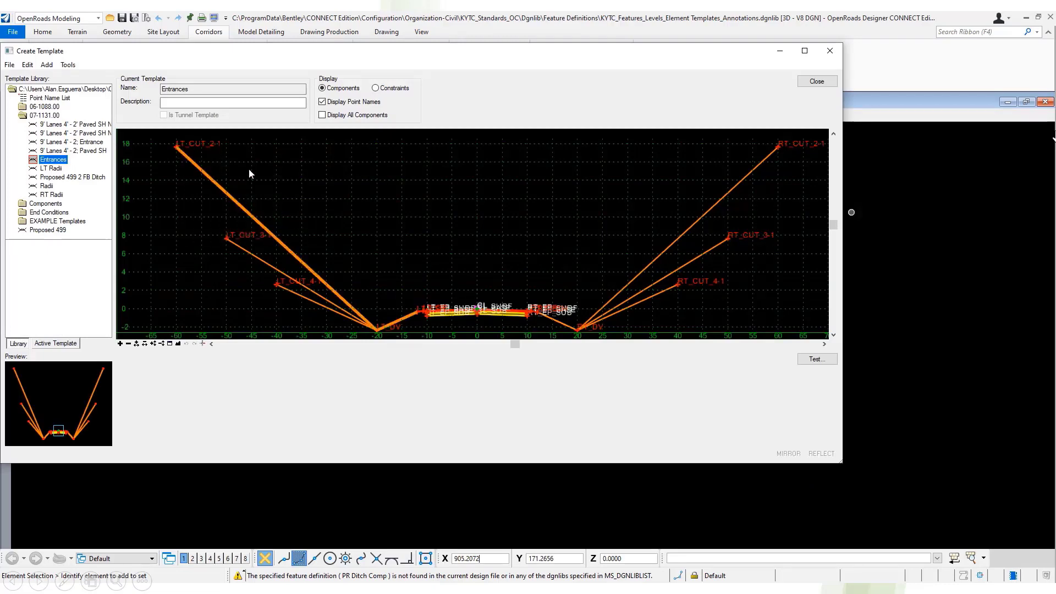
# Step: Check the feature definition of the LT_V-Ditch_2:1 component in the remapped Entrances template against the Mesh definitions
pyautogui.doubleClick(263, 164)
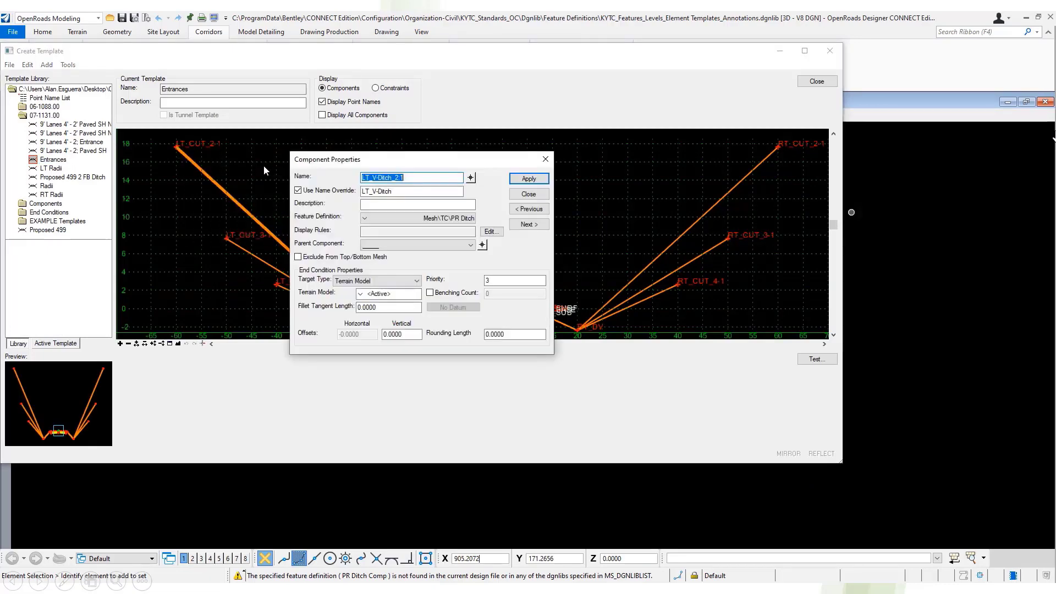
pyautogui.click(440, 220)
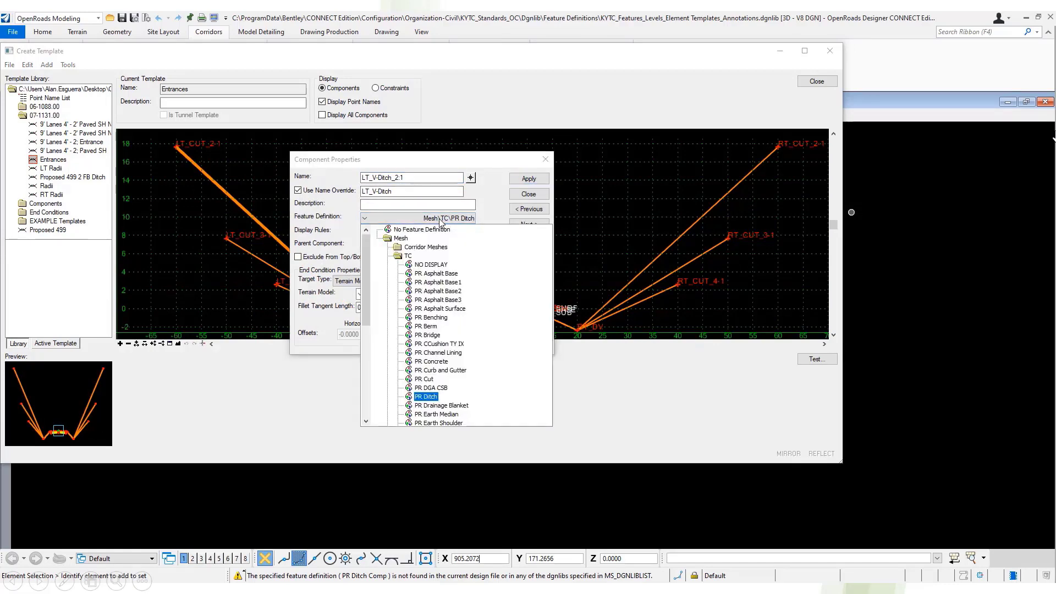
pyautogui.click(441, 220)
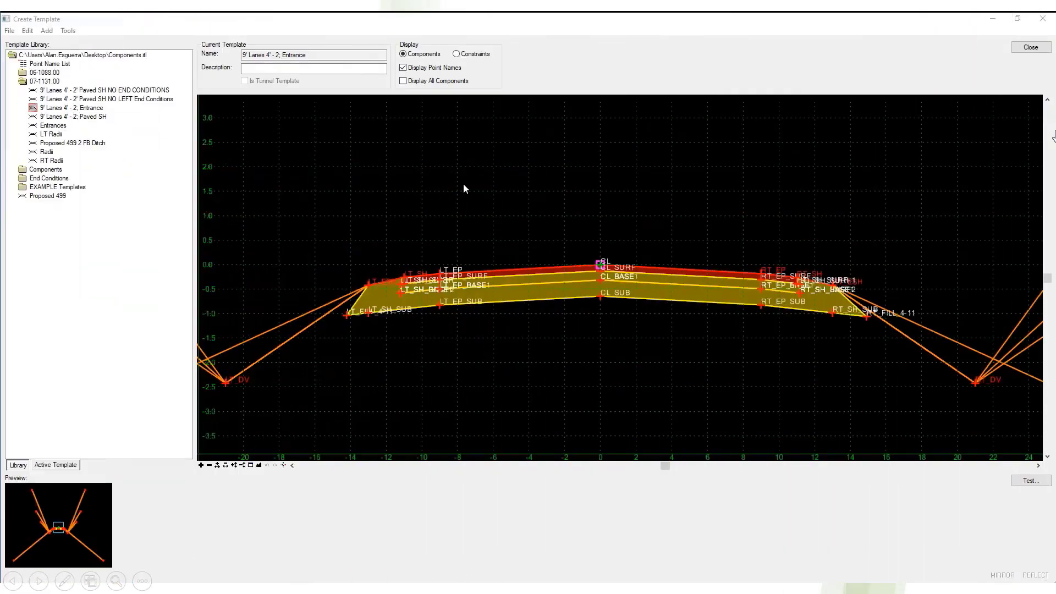
# Step: Review the earth shoulder point properties, including the superelevation flag, in the 9' Lanes 4' - 2; Entrance template
pyautogui.doubleClick(368, 286)
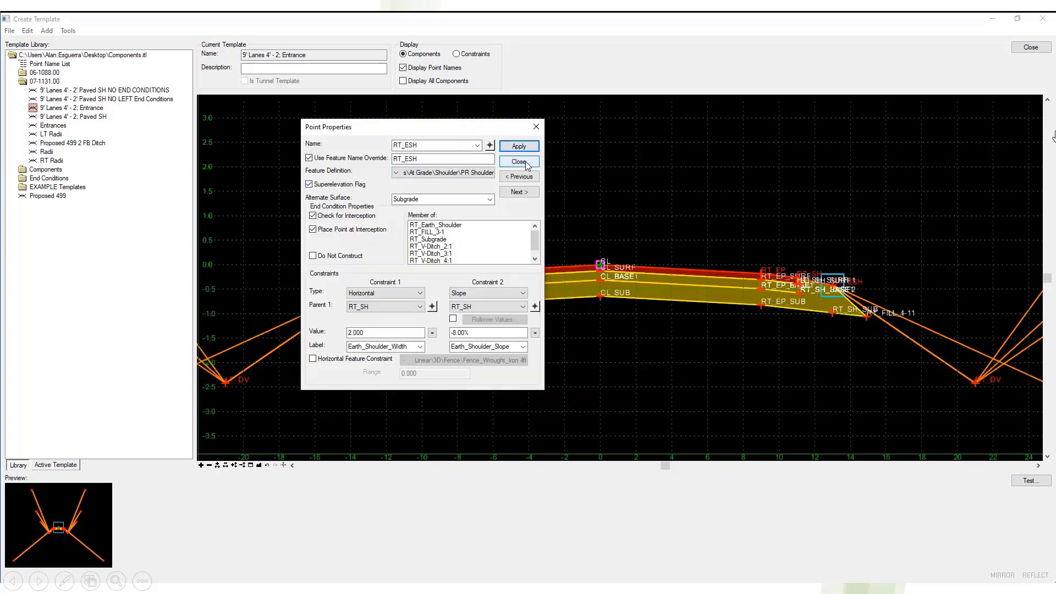
pyautogui.click(518, 162)
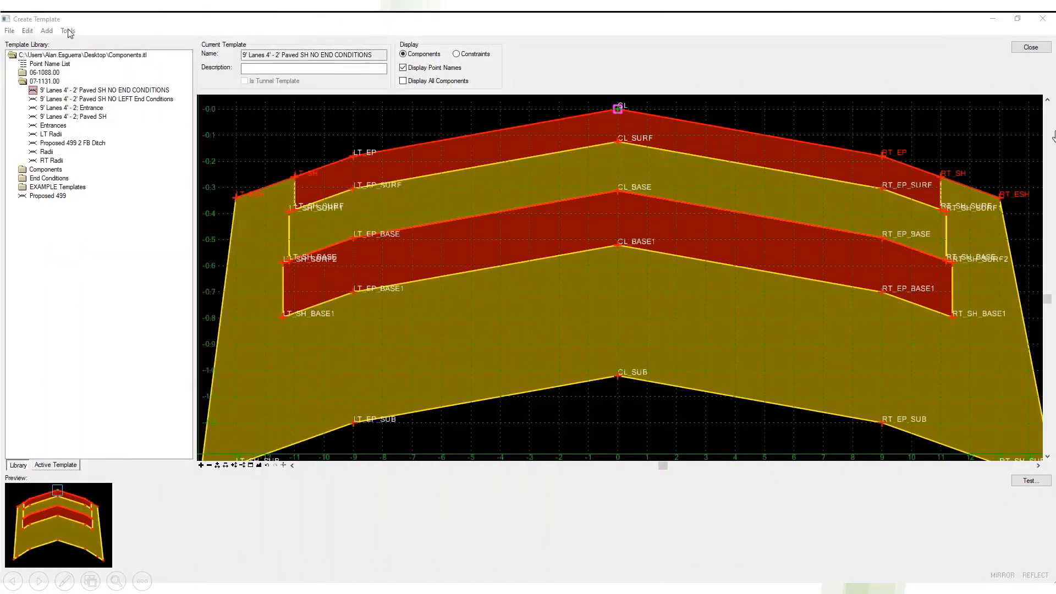
# Step: In Apply Superelevation to Points for the NO END CONDITIONS template, select CL, LT_EP, LT_ESH, RT_EP, RT_ESH and further points down the list
pyautogui.click(66, 31)
pyautogui.click(218, 115)
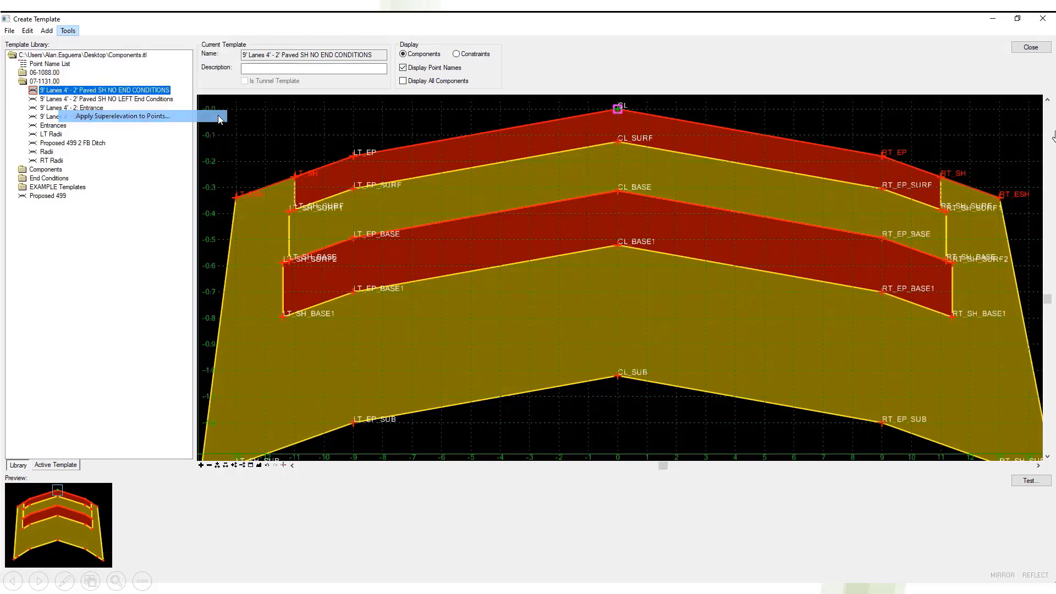
pyautogui.click(480, 212)
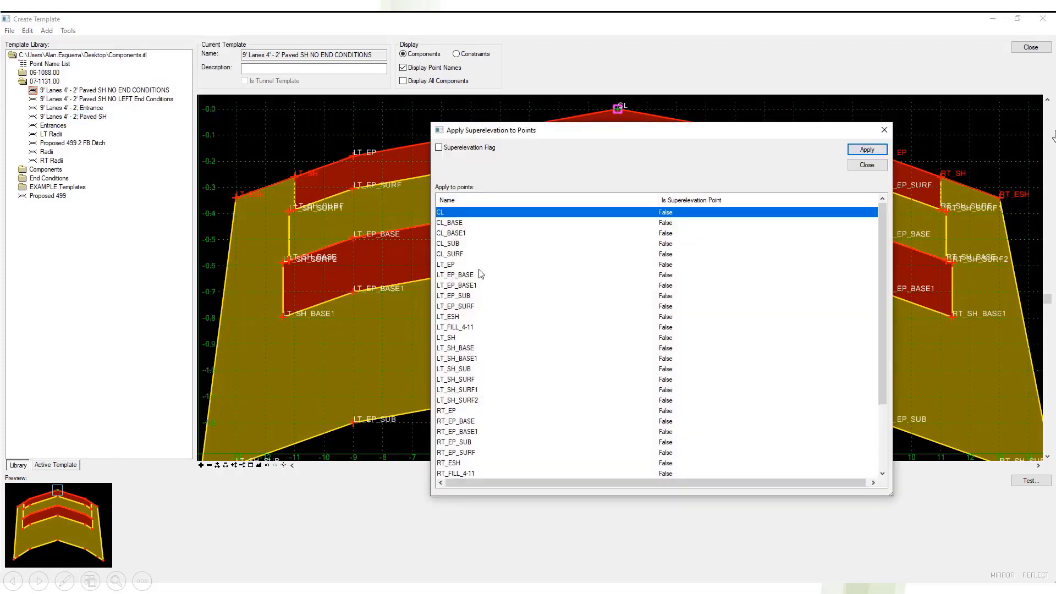
pyautogui.keyDown('ctrl'); pyautogui.click(480, 265); pyautogui.keyUp('ctrl')
pyautogui.keyDown('ctrl'); pyautogui.click(479, 317); pyautogui.keyUp('ctrl')
pyautogui.keyDown('ctrl'); pyautogui.click(494, 411); pyautogui.keyUp('ctrl')
pyautogui.keyDown('ctrl'); pyautogui.click(480, 463); pyautogui.keyUp('ctrl')
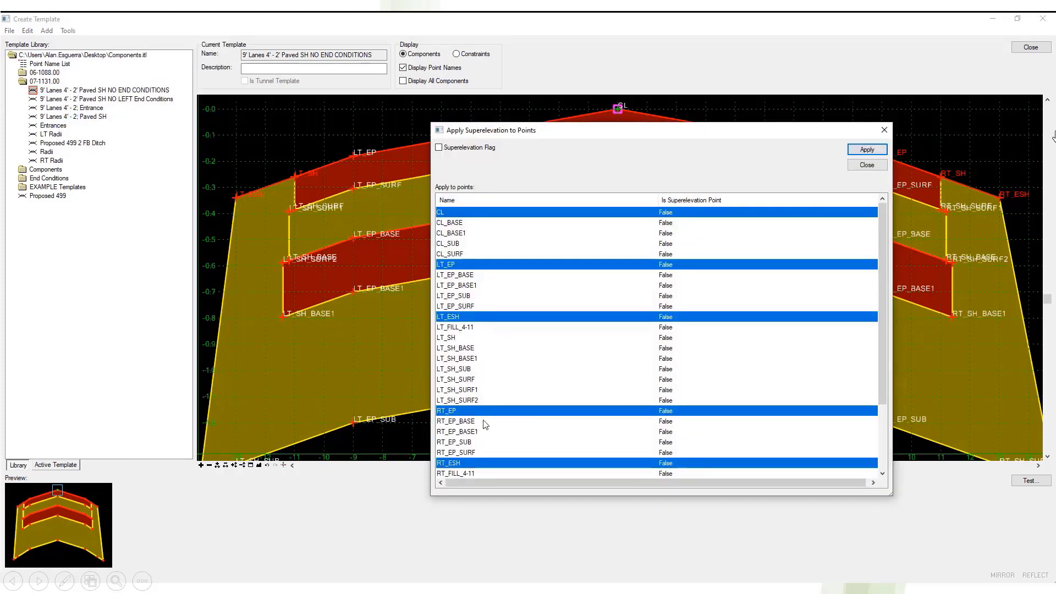
pyautogui.moveTo(882, 307); pyautogui.dragTo(884, 379)
pyautogui.keyDown('ctrl'); pyautogui.click(465, 401); pyautogui.keyUp('ctrl')
pyautogui.keyDown('ctrl'); pyautogui.click(503, 255); pyautogui.keyUp('ctrl')
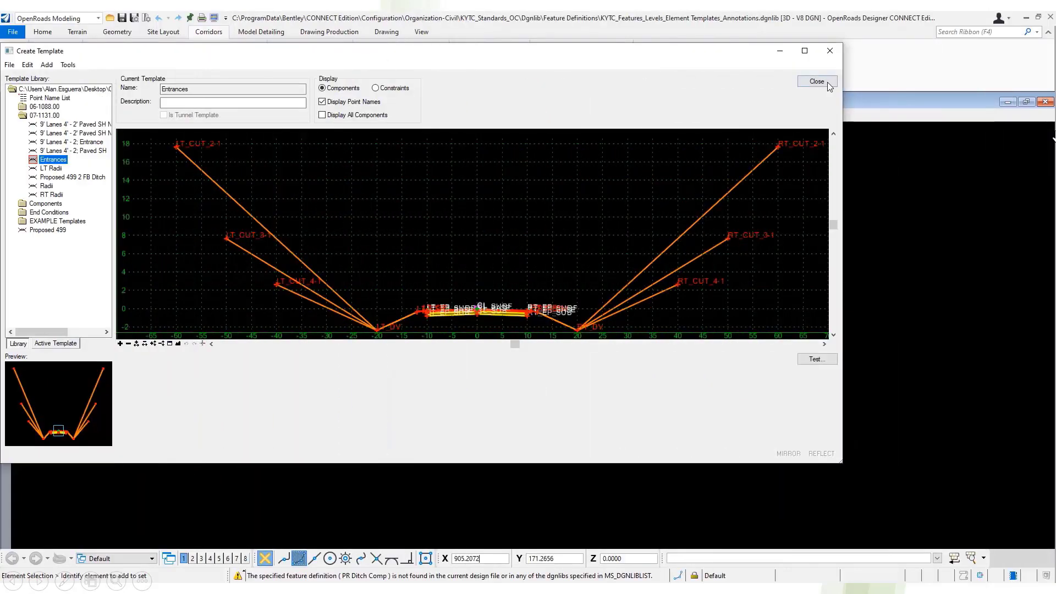
# Step: Close the template editor, saving the changes to Components_Remapped.itl, and switch to the Desktop
pyautogui.click(816, 81)
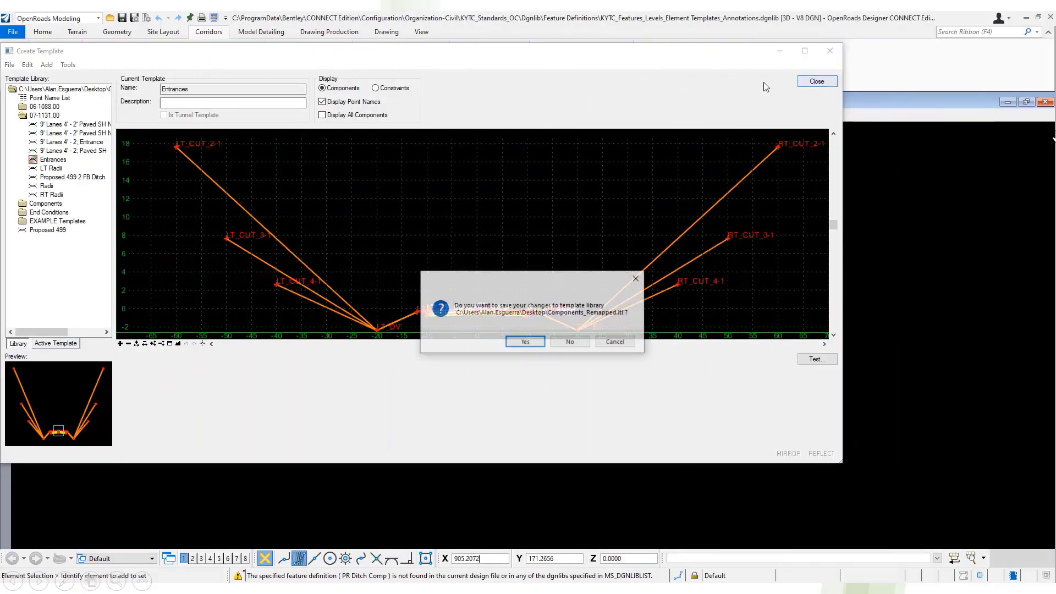
pyautogui.click(535, 342)
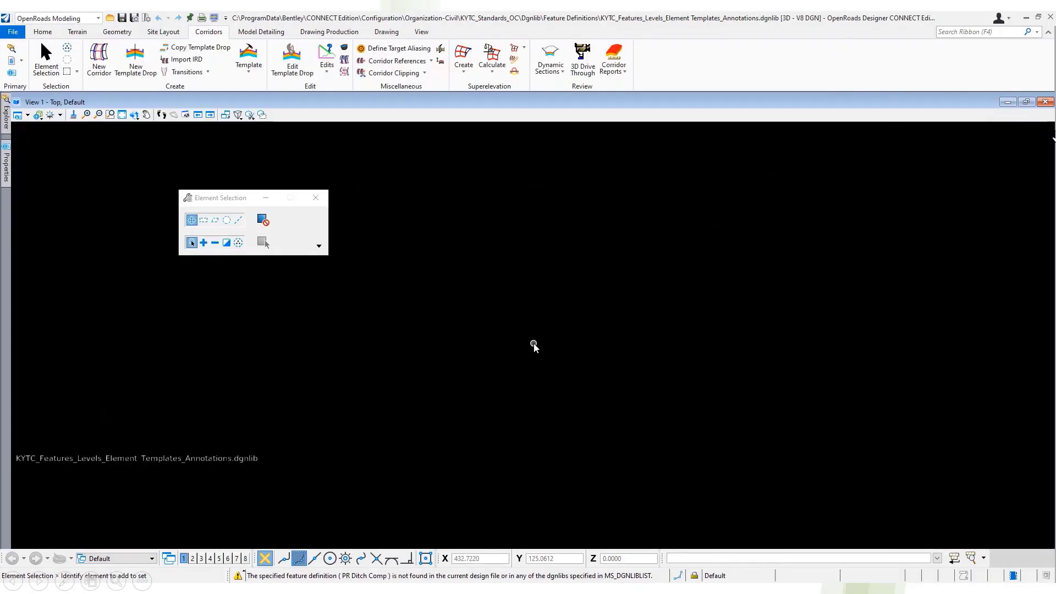
pyautogui.moveTo(402, 591)
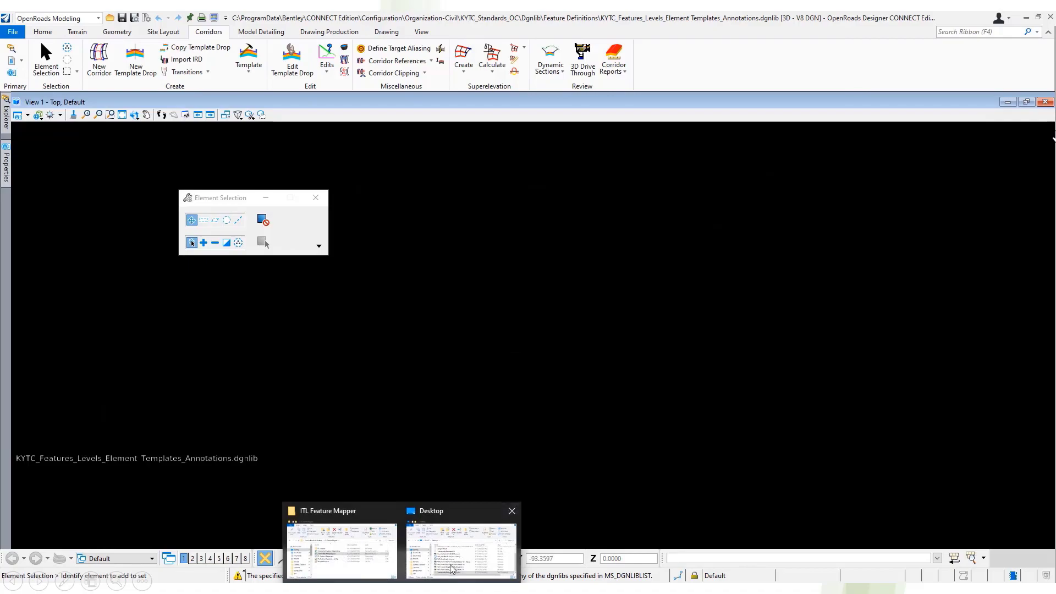
pyautogui.click(432, 574)
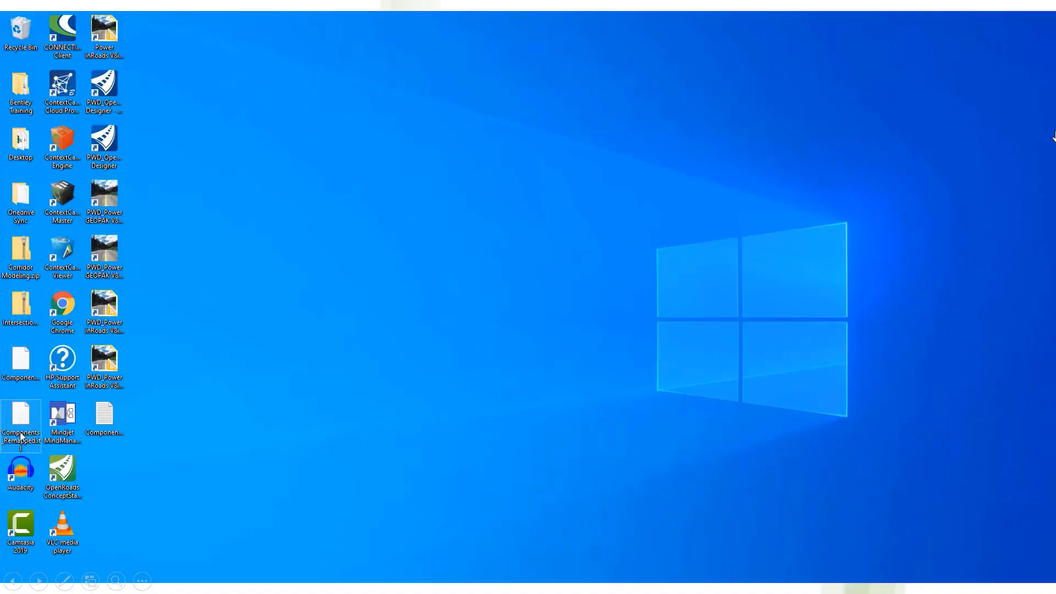
# Step: Rename the original Components.itl on the Desktop to Components.itlbak as a backup, accepting the extension change
pyautogui.click(25, 387)
pyautogui.press('F2')
pyautogui.click(26, 388)
pyautogui.write('b')
pyautogui.press('Return')
pyautogui.press('Return')
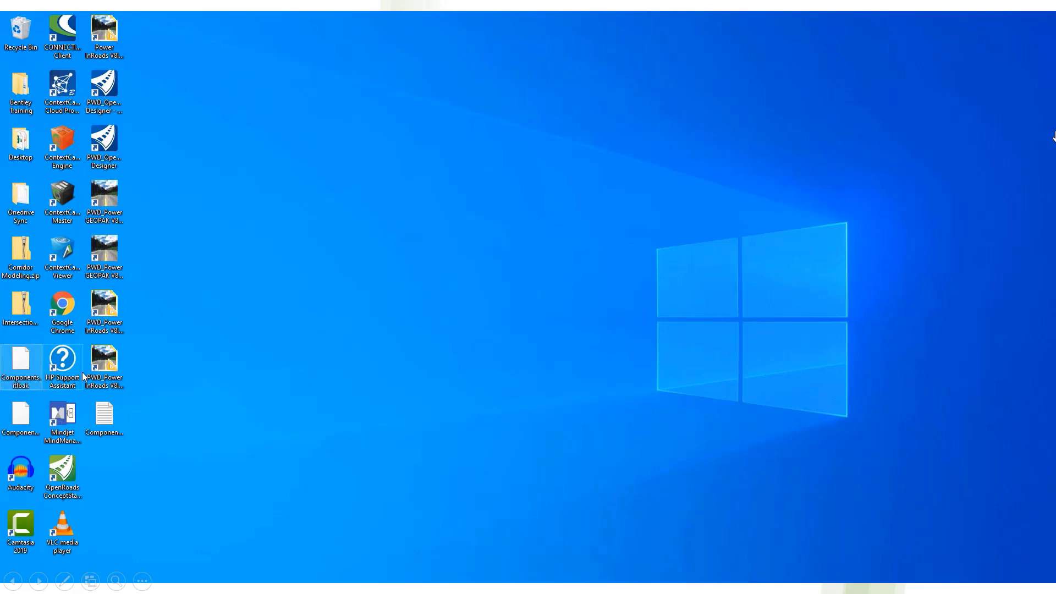
# Step: Rename the remapped template library file Components_Remapped.itl on the Desktop
pyautogui.click(23, 415)
pyautogui.press('F2')
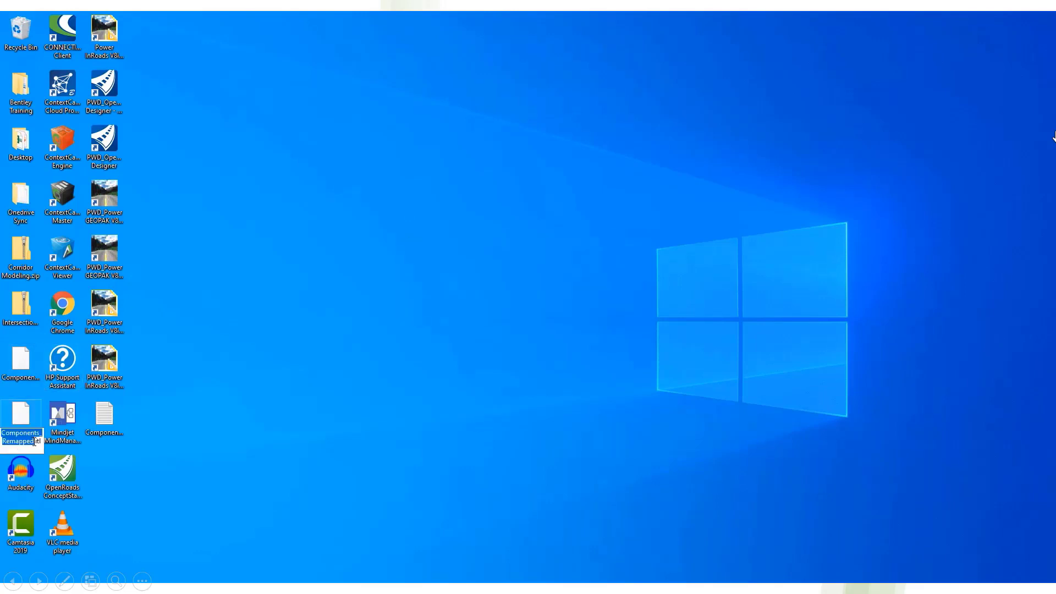
pyautogui.write('Components_Remapped')
pyautogui.press('Return')
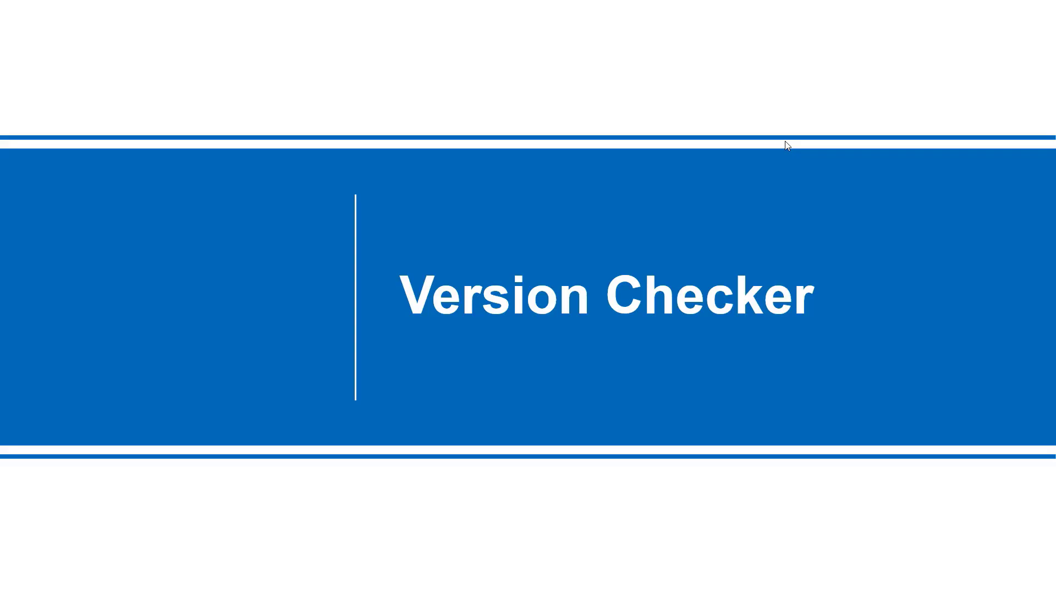
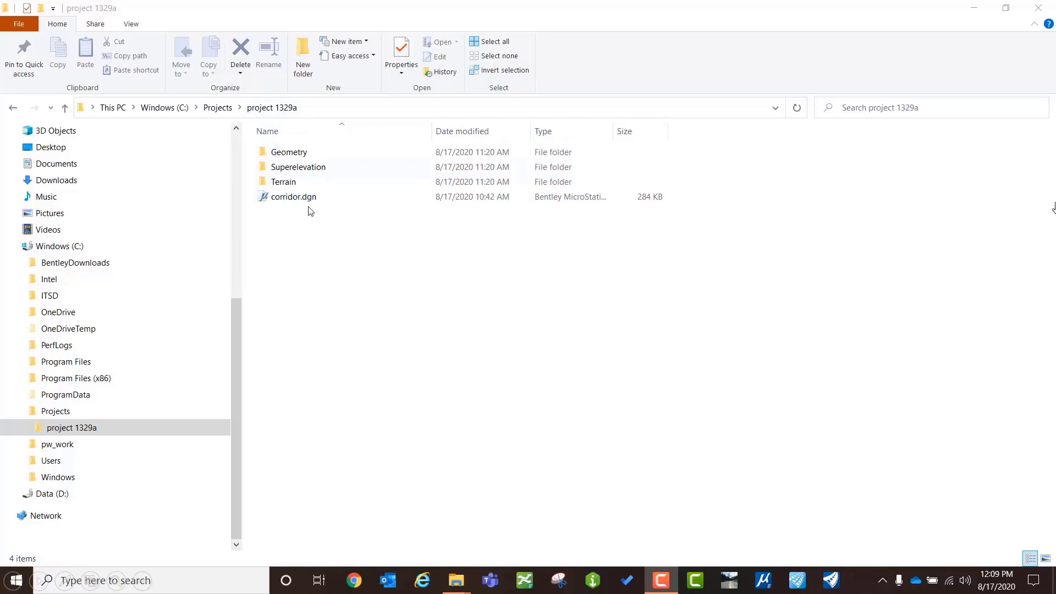
# Step: Examine the files in the Geometry, Superelevation and Terrain folders of project 1329a in File Explorer
pyautogui.doubleClick(294, 157)
pyautogui.click(271, 107)
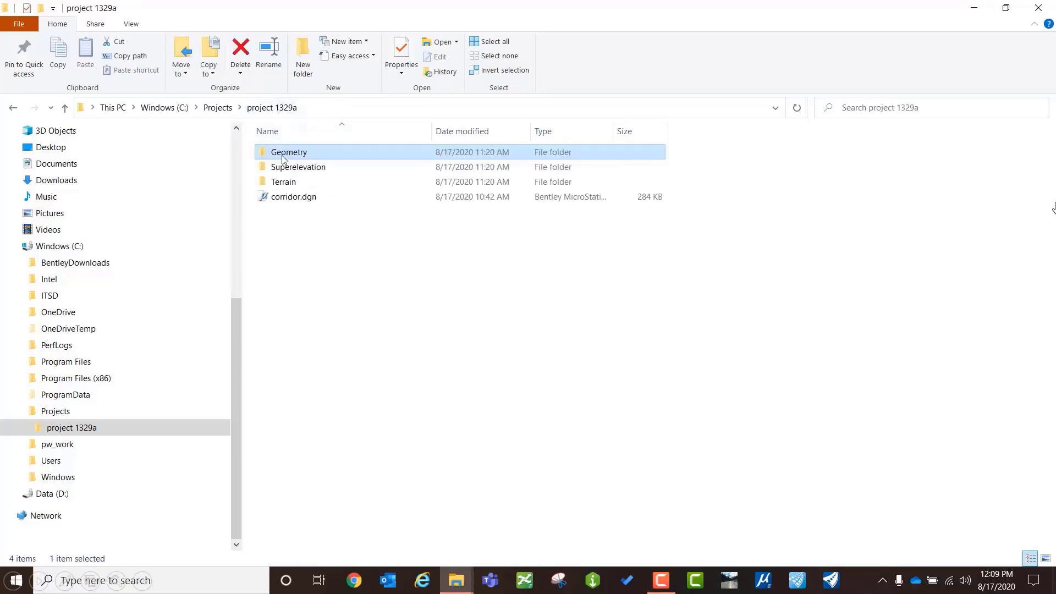
pyautogui.doubleClick(295, 169)
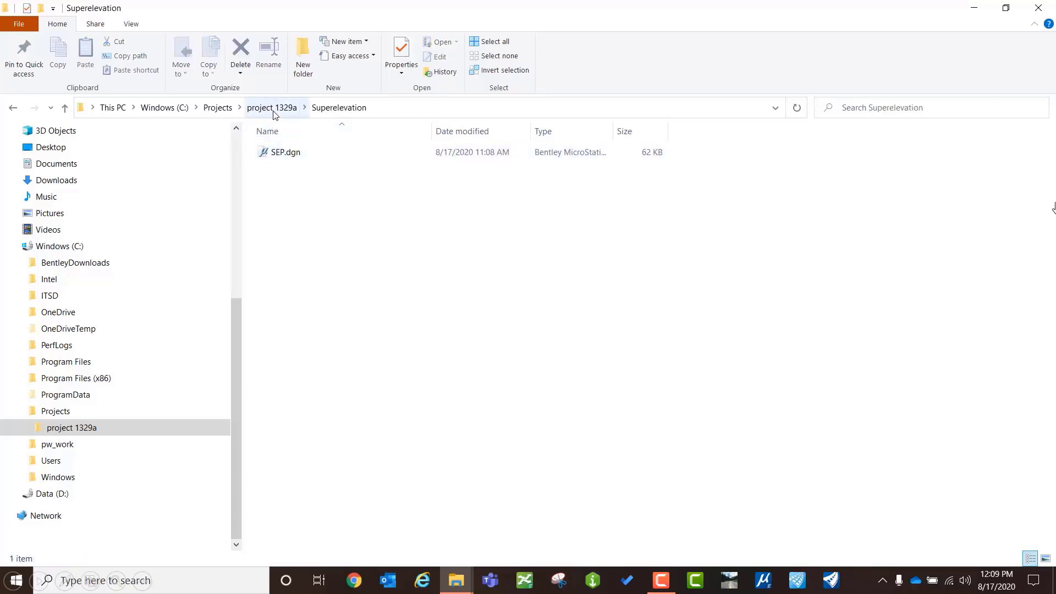
pyautogui.click(272, 108)
pyautogui.doubleClick(299, 183)
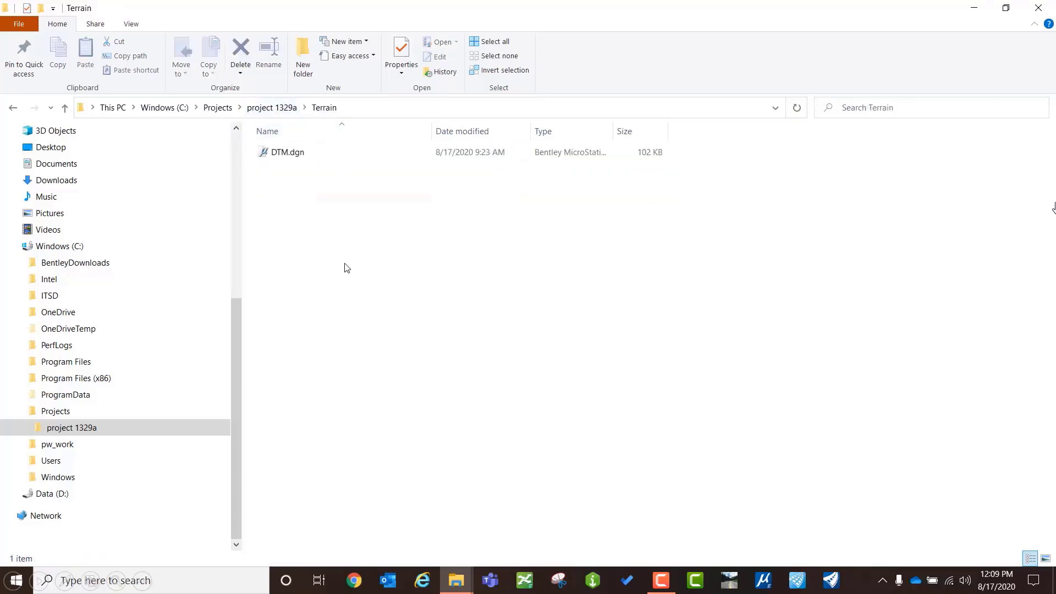
pyautogui.click(271, 108)
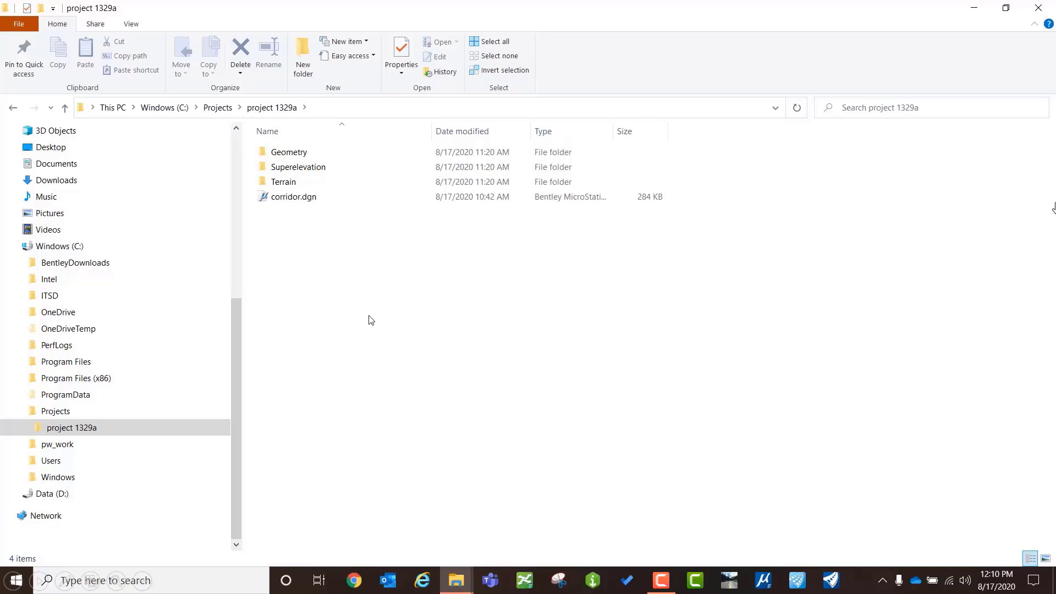
# Step: Find VersionChecker.exe in the OpenRailDesigner program folder under Program Files\Bentley and run it
pyautogui.hotkey('alt', 'Tab')
pyautogui.hotkey('alt', 'Tab')
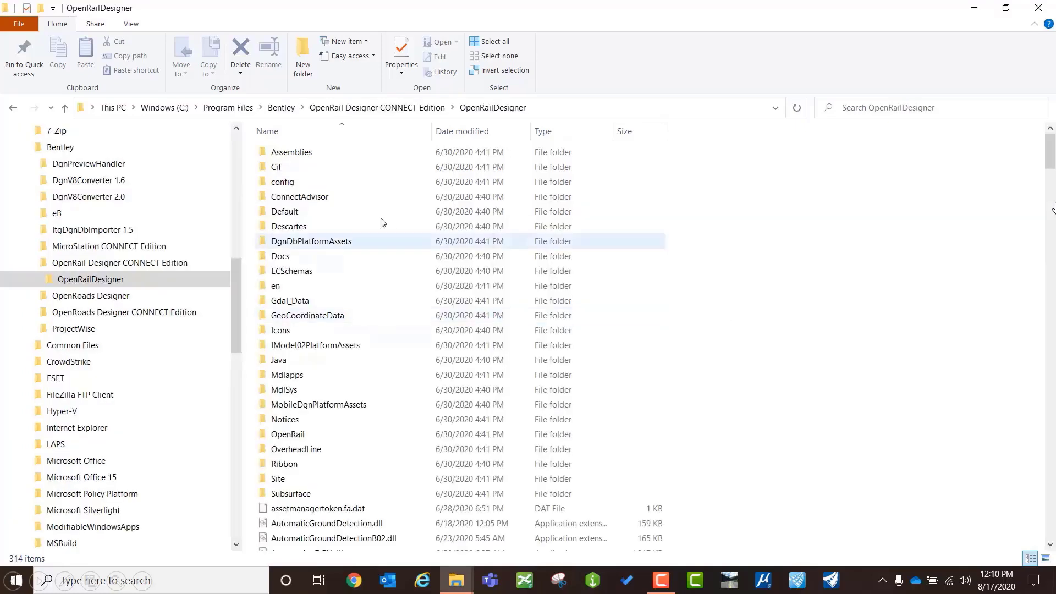
pyautogui.moveTo(242, 289); pyautogui.dragTo(242, 279)
pyautogui.scroll(-1, 242, 279)
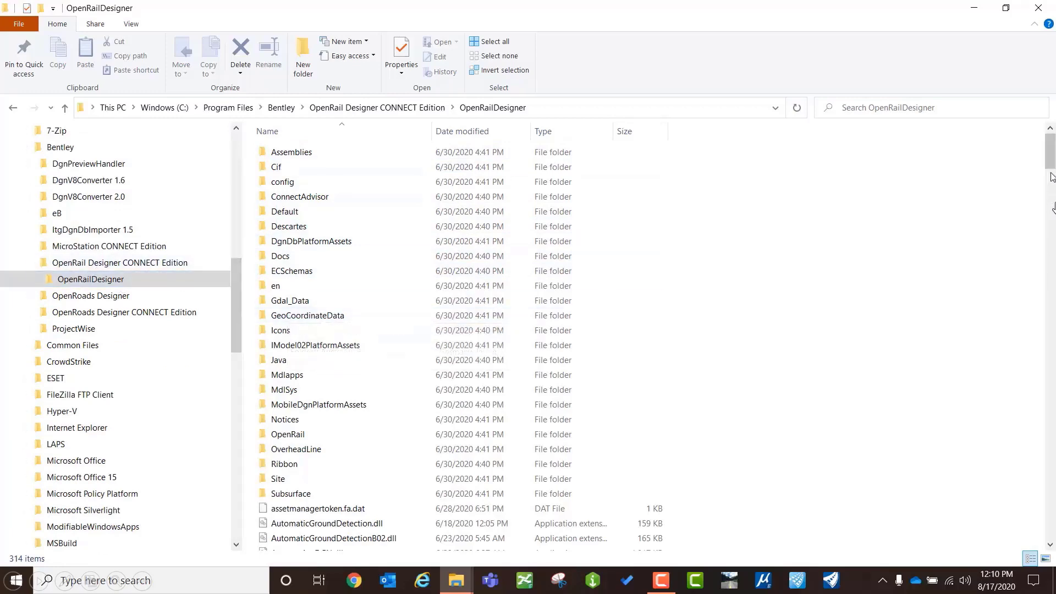
pyautogui.moveTo(1050, 151); pyautogui.dragTo(1032, 521)
pyautogui.scroll(-3, 1032, 521)
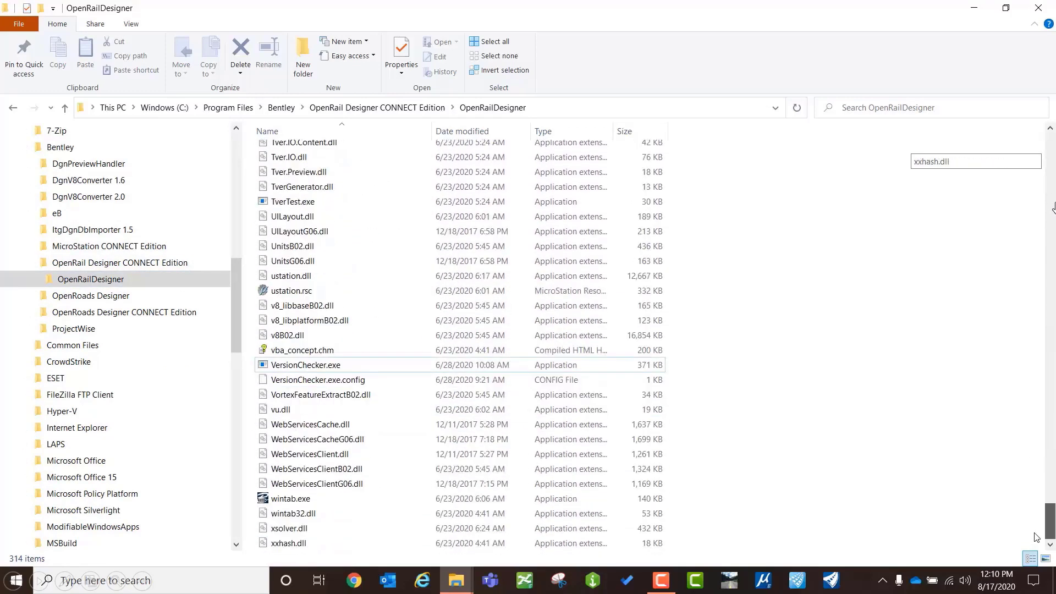
pyautogui.click(299, 365)
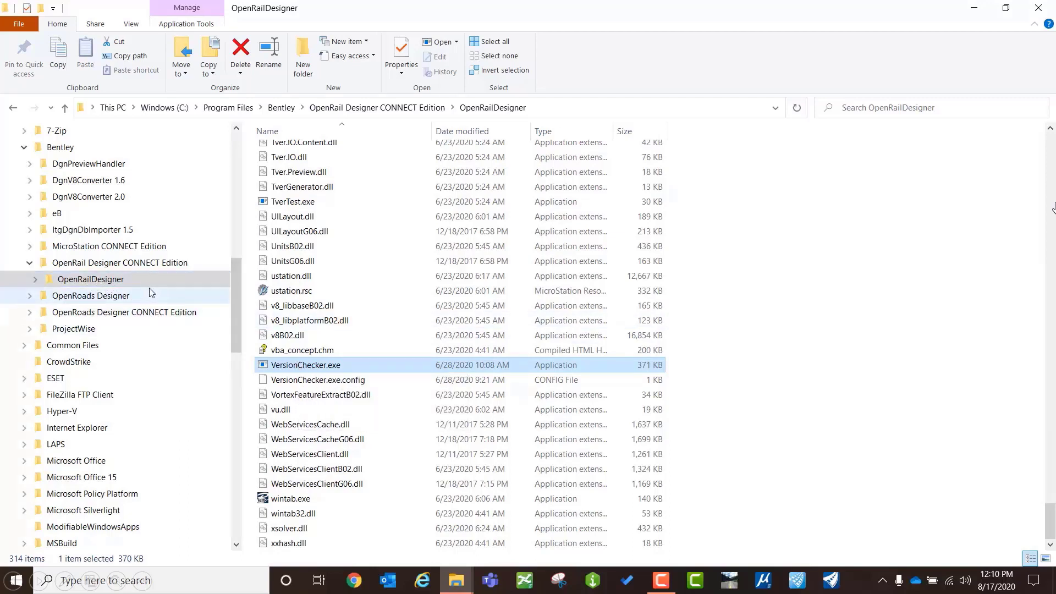
pyautogui.moveTo(306, 368)
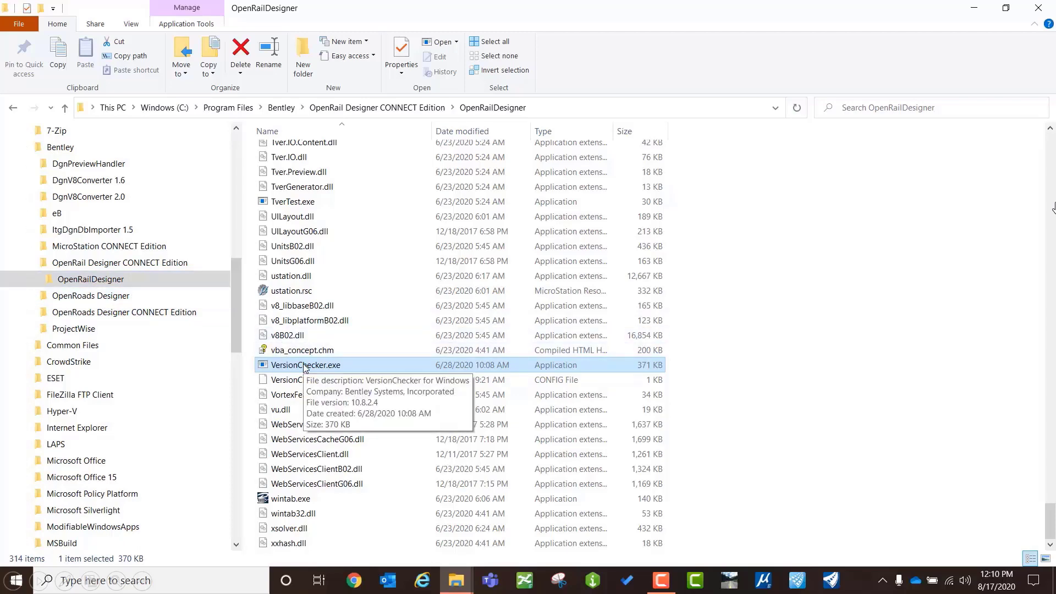
pyautogui.doubleClick(306, 367)
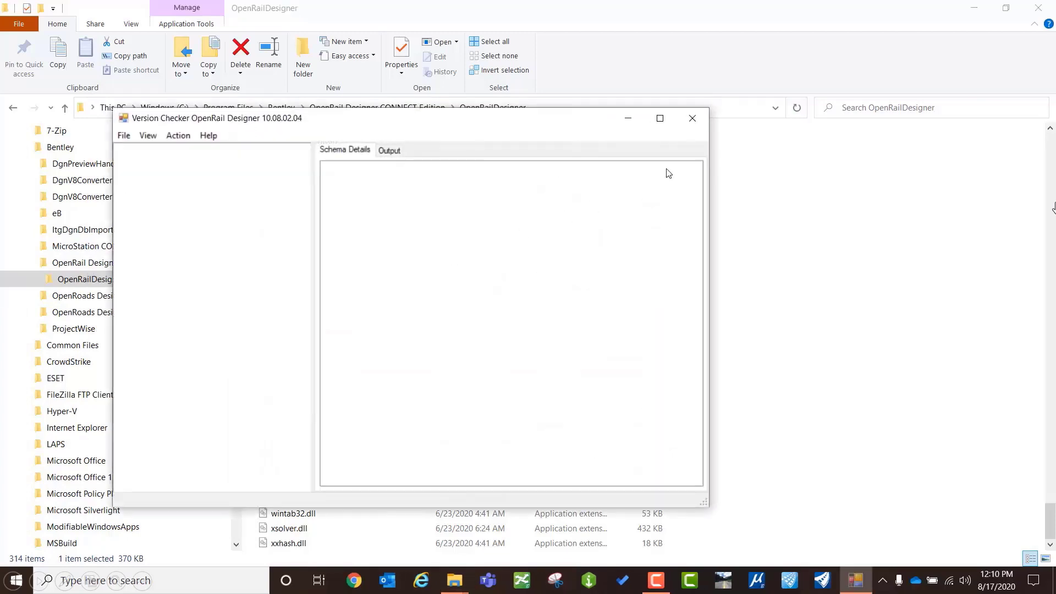
# Step: Maximize the Version Checker window and look over its alignment and upgrade actions
pyautogui.click(662, 120)
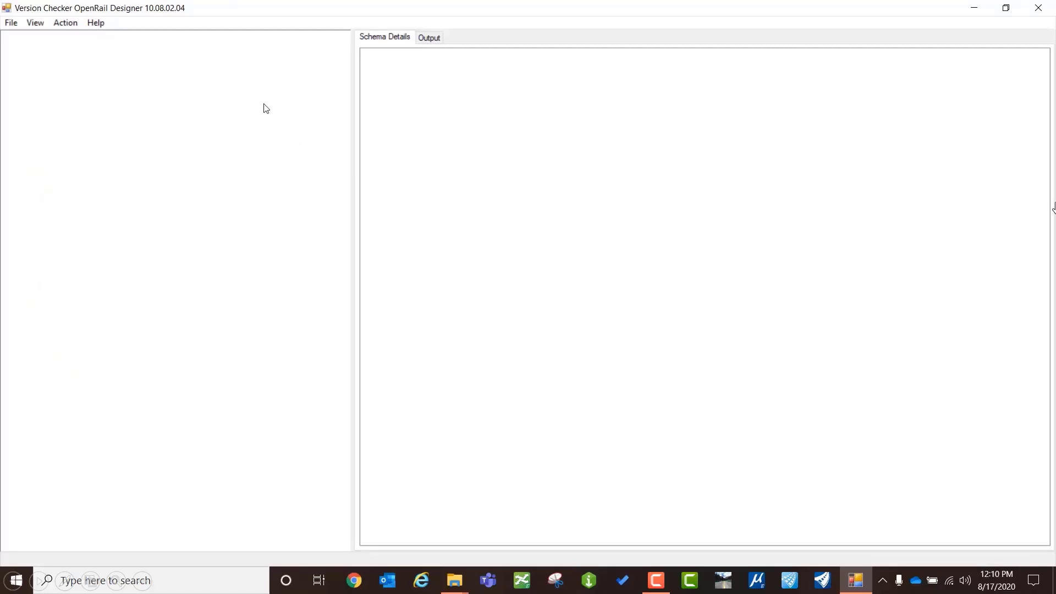
pyautogui.click(66, 25)
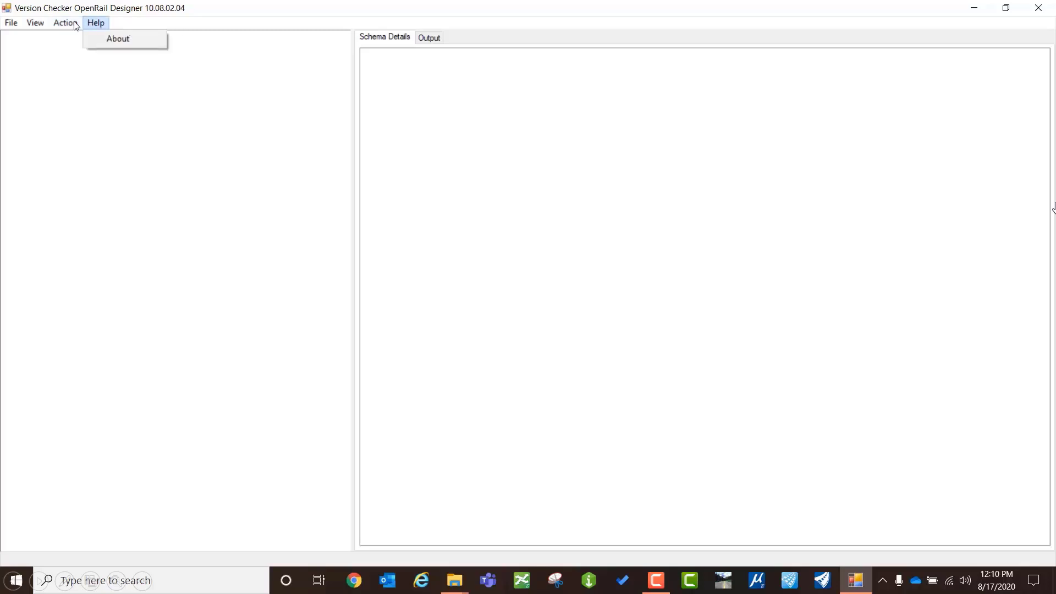
pyautogui.moveTo(35, 22)
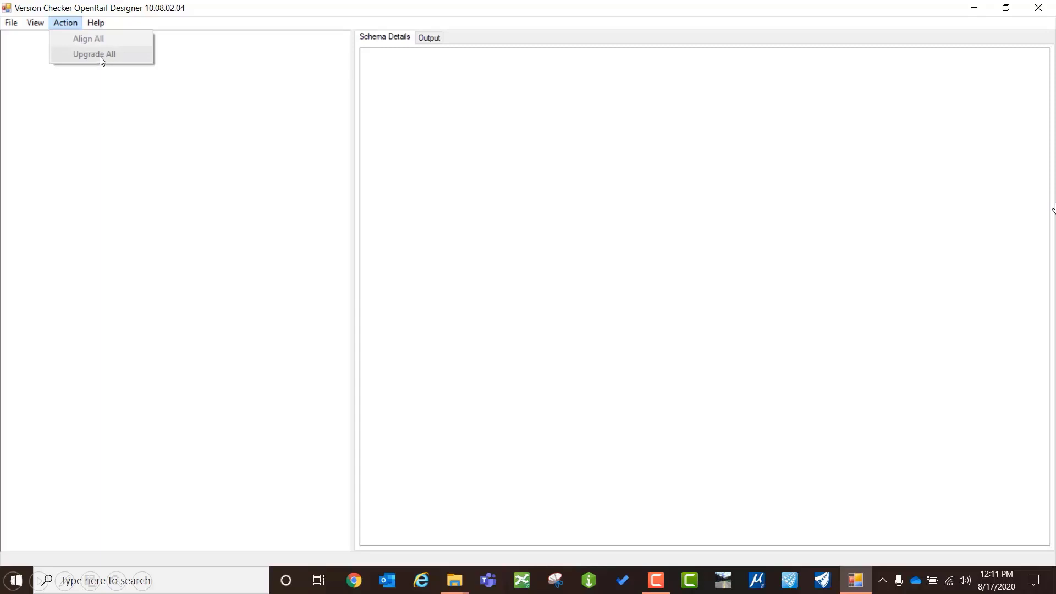
pyautogui.click(225, 15)
# Step: Load the folder C:\Projects\project 1329a into Version Checker
pyautogui.click(11, 23)
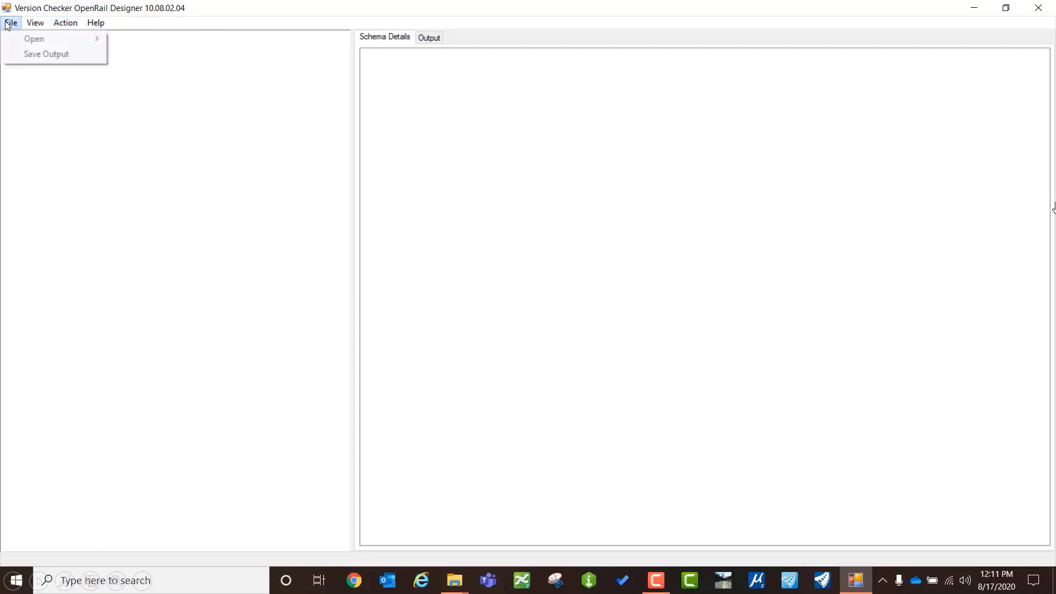
pyautogui.moveTo(70, 36)
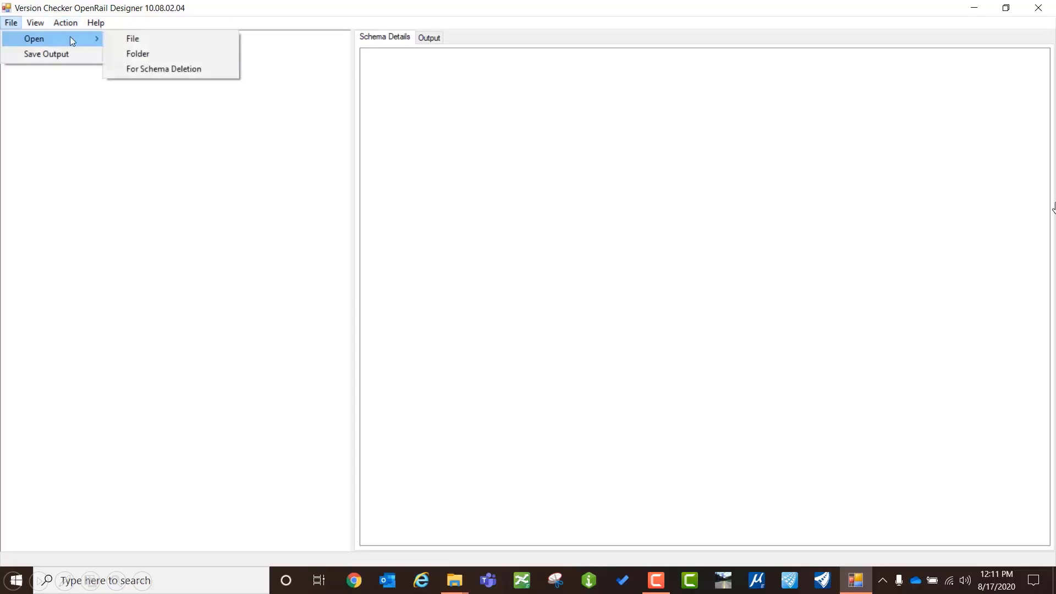
pyautogui.click(139, 54)
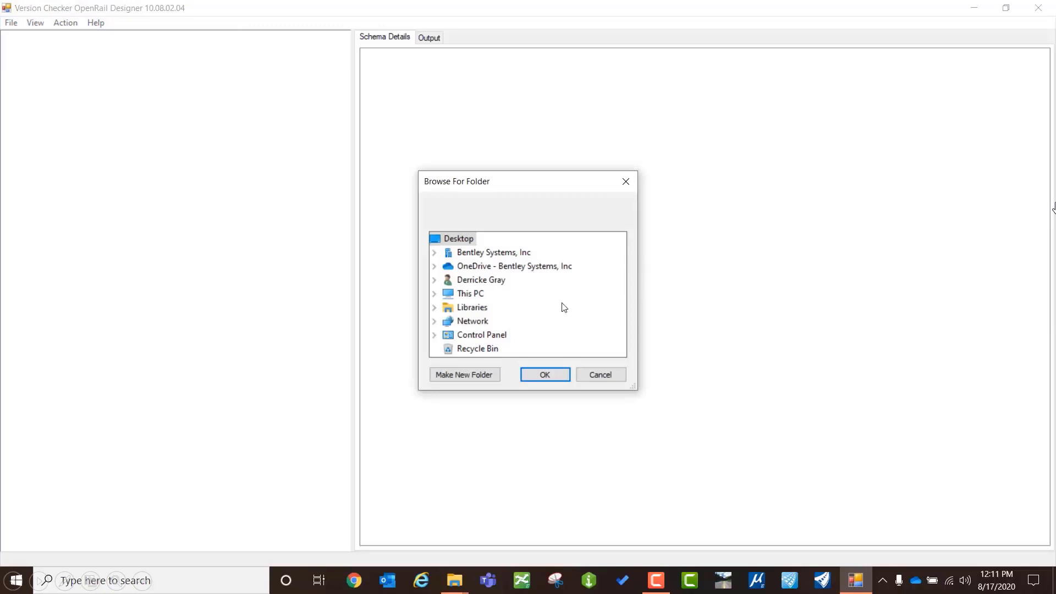
pyautogui.click(434, 293)
pyautogui.moveTo(617, 283); pyautogui.dragTo(622, 318)
pyautogui.click(447, 279)
pyautogui.click(461, 280)
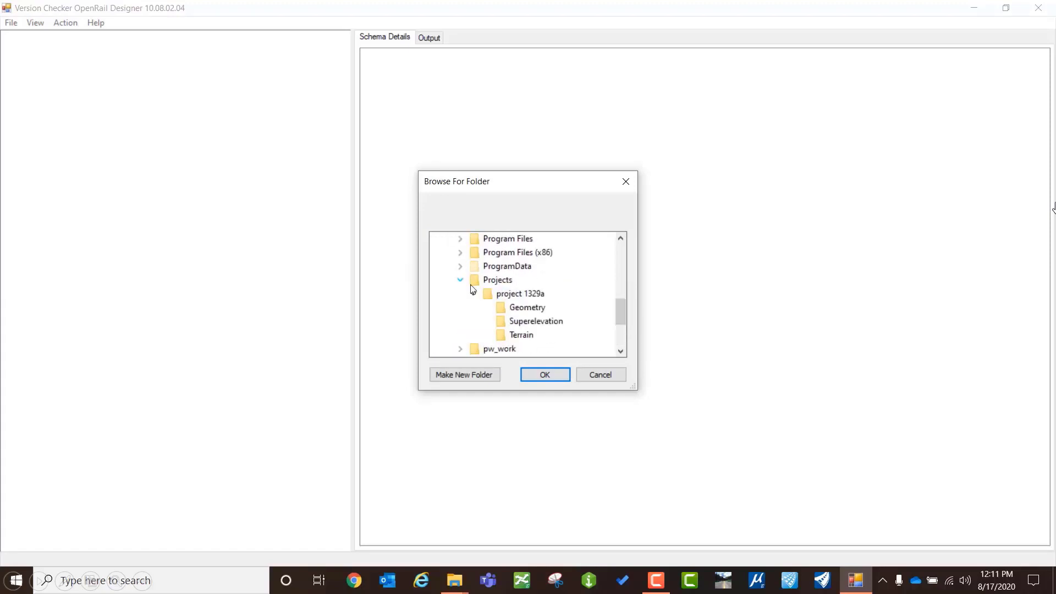
pyautogui.click(524, 298)
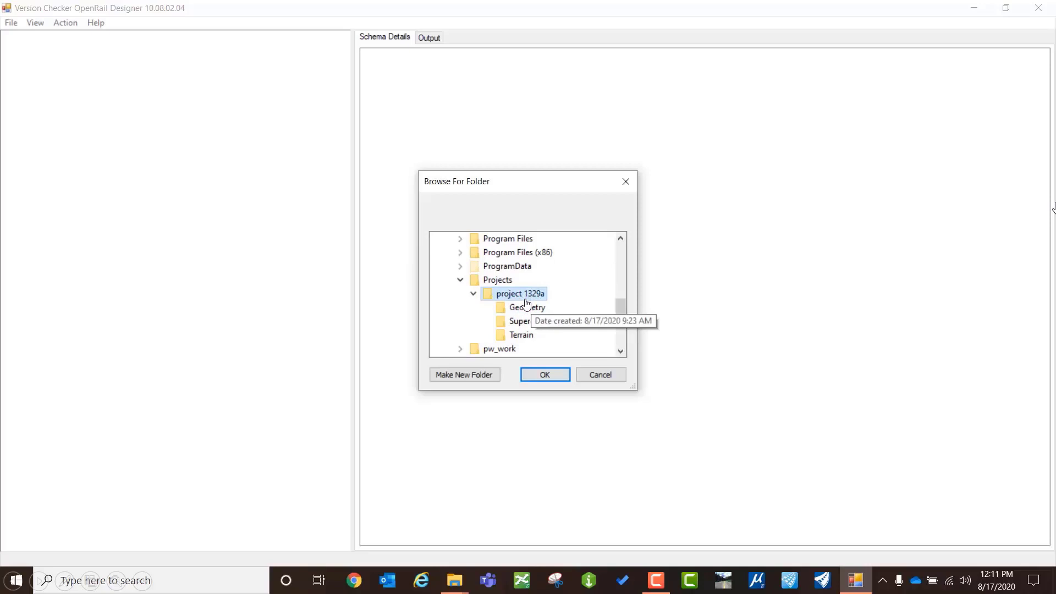
pyautogui.click(545, 372)
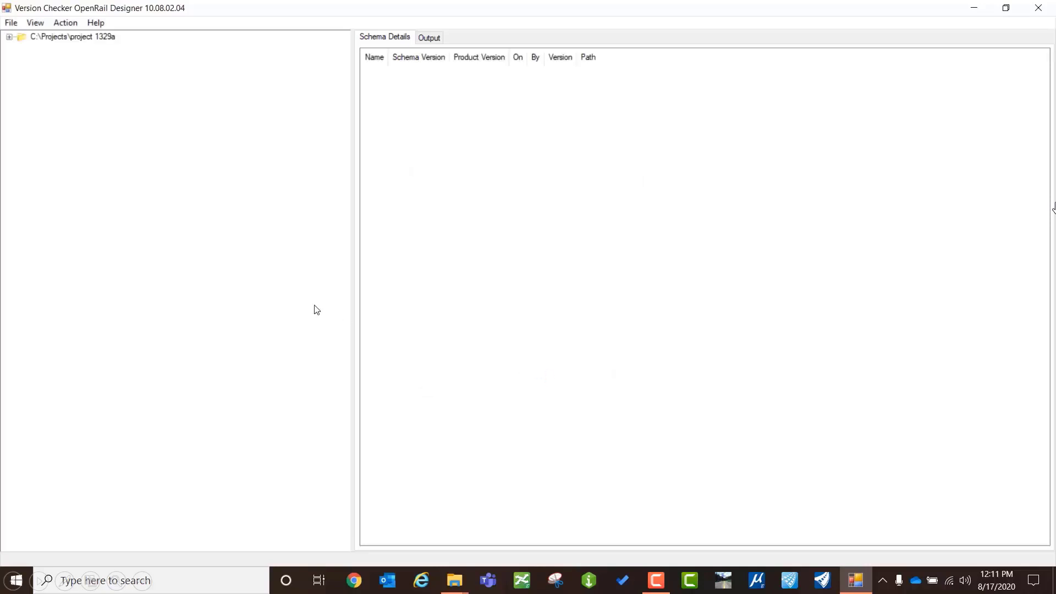
# Step: Expand the project 1329a folder and the attachments of corridor.dgn to examine the files' schema details
pyautogui.click(10, 37)
pyautogui.click(22, 49)
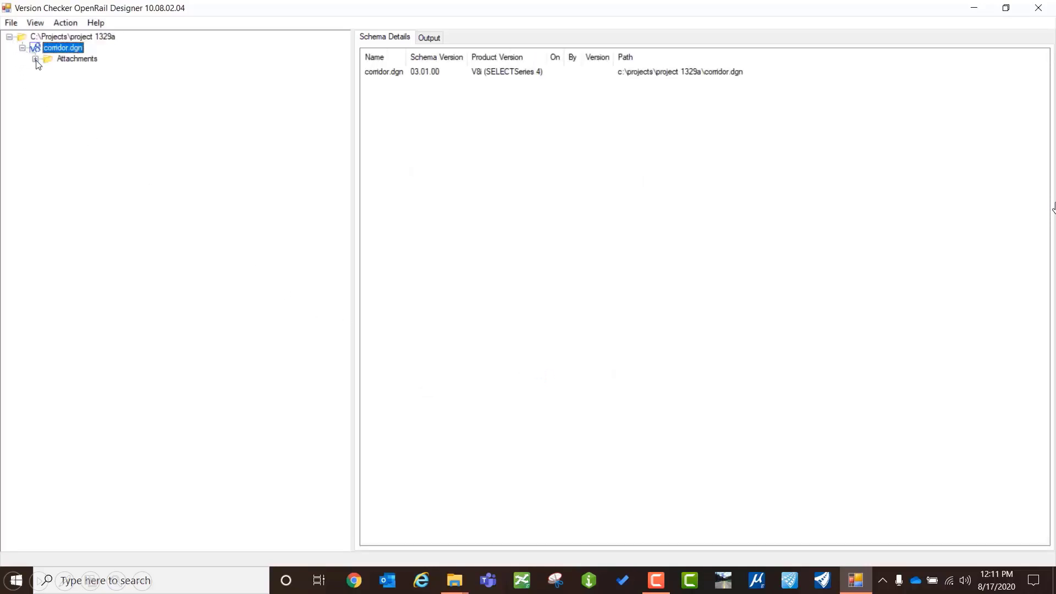
pyautogui.click(35, 58)
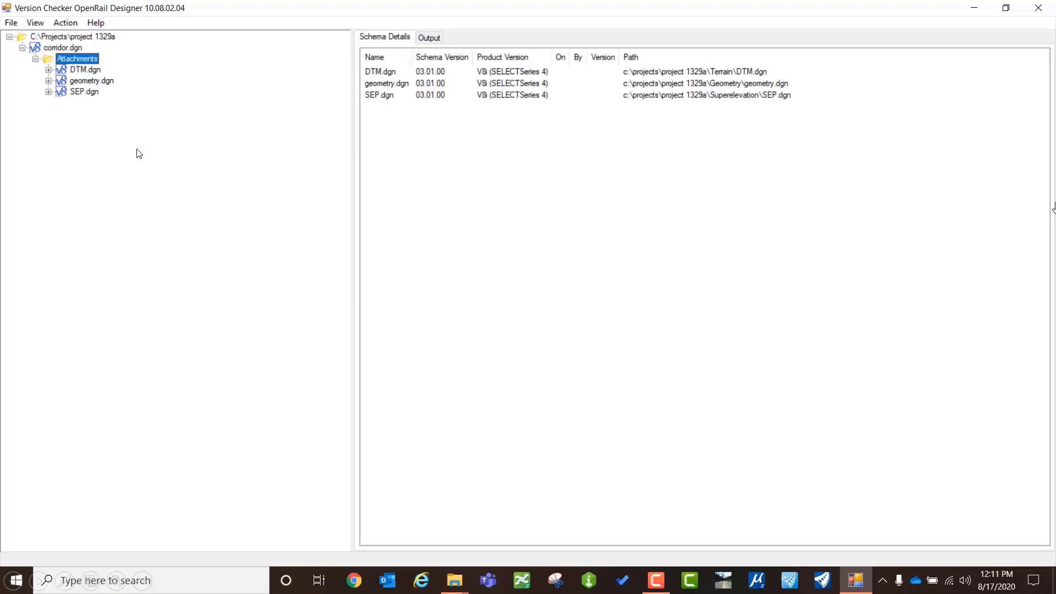
# Step: Switch the file tree to the upgrade list and expand Upgrade Group 1 to review its files
pyautogui.click(65, 23)
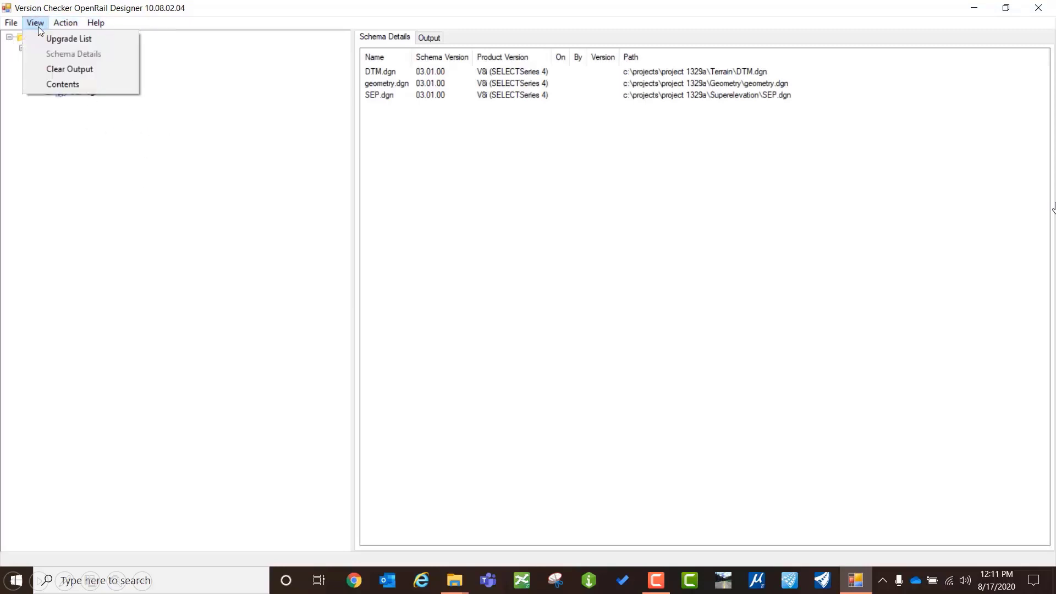
pyautogui.click(63, 38)
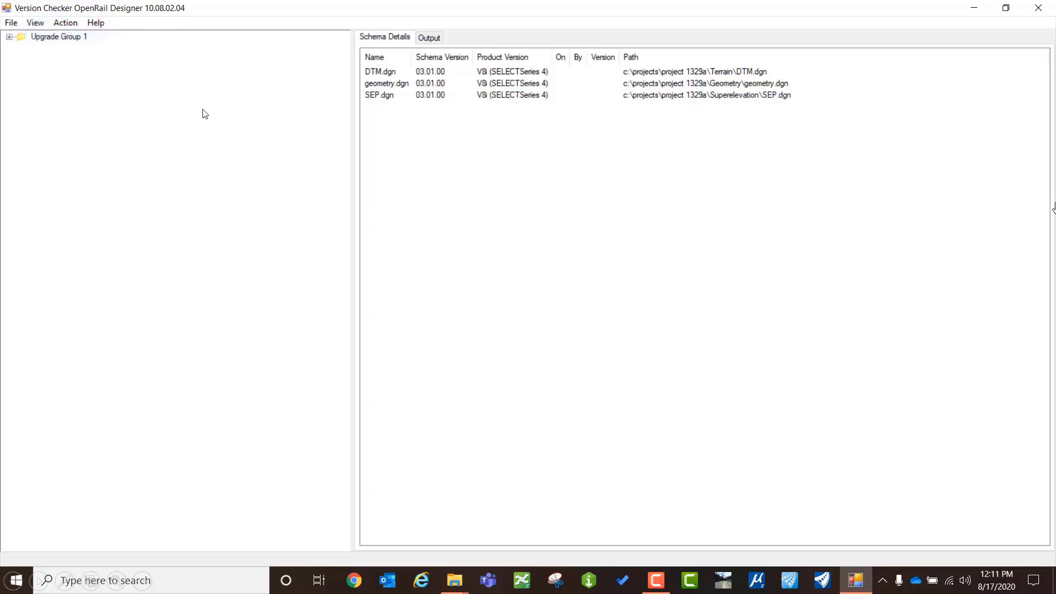
pyautogui.click(9, 37)
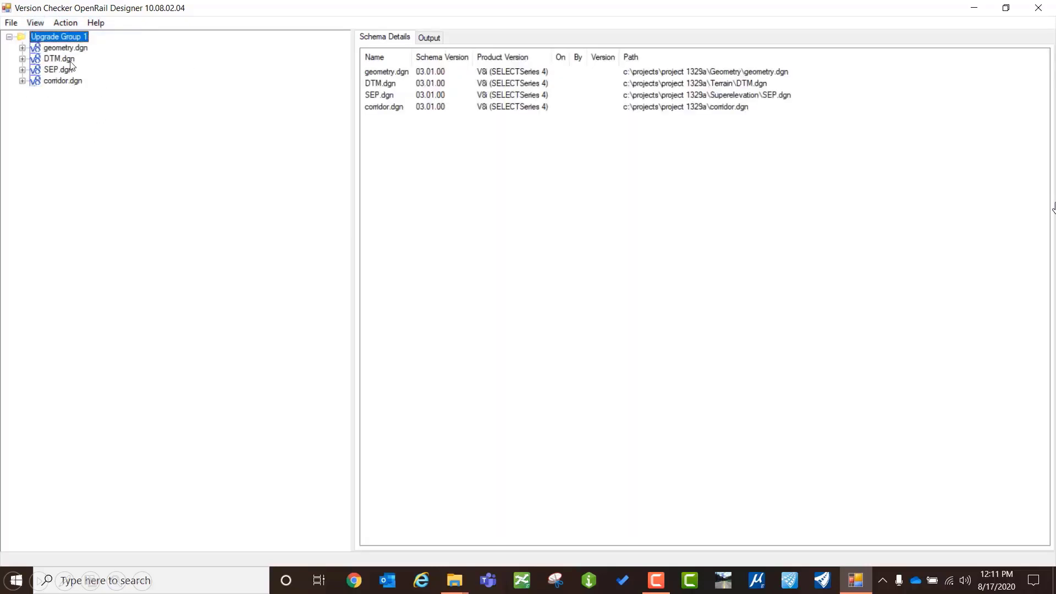
pyautogui.click(36, 22)
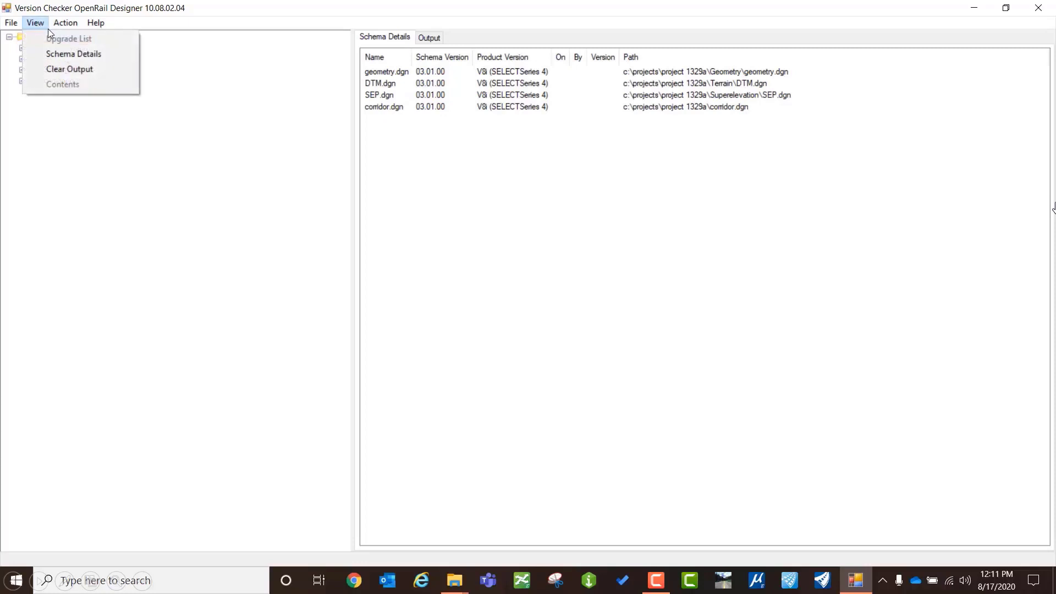
pyautogui.click(225, 27)
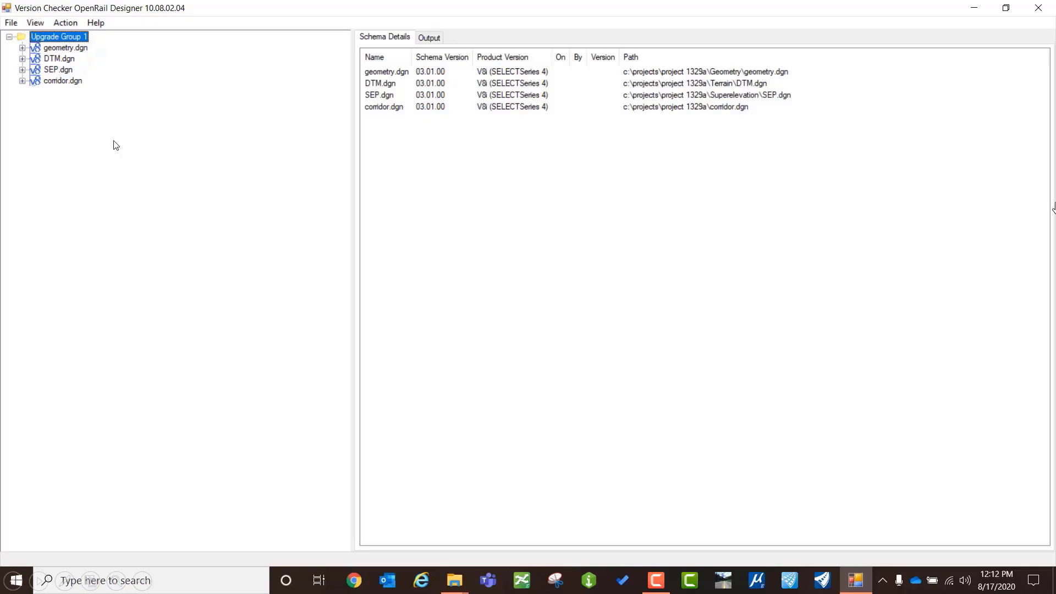
# Step: Run Upgrade All on the files in Upgrade Group 1 and close Version Checker
pyautogui.click(63, 24)
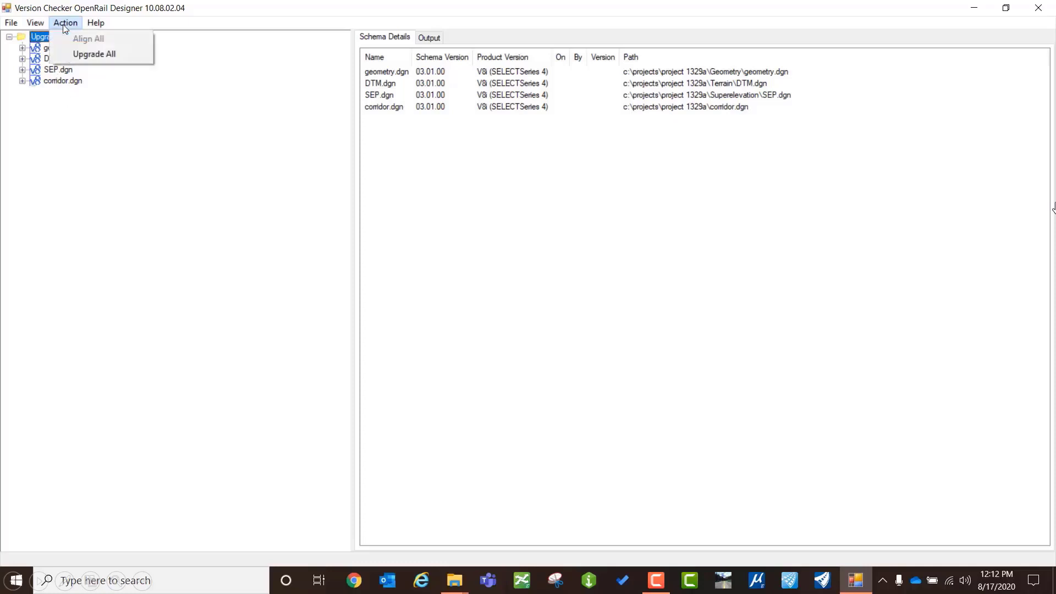
pyautogui.click(95, 55)
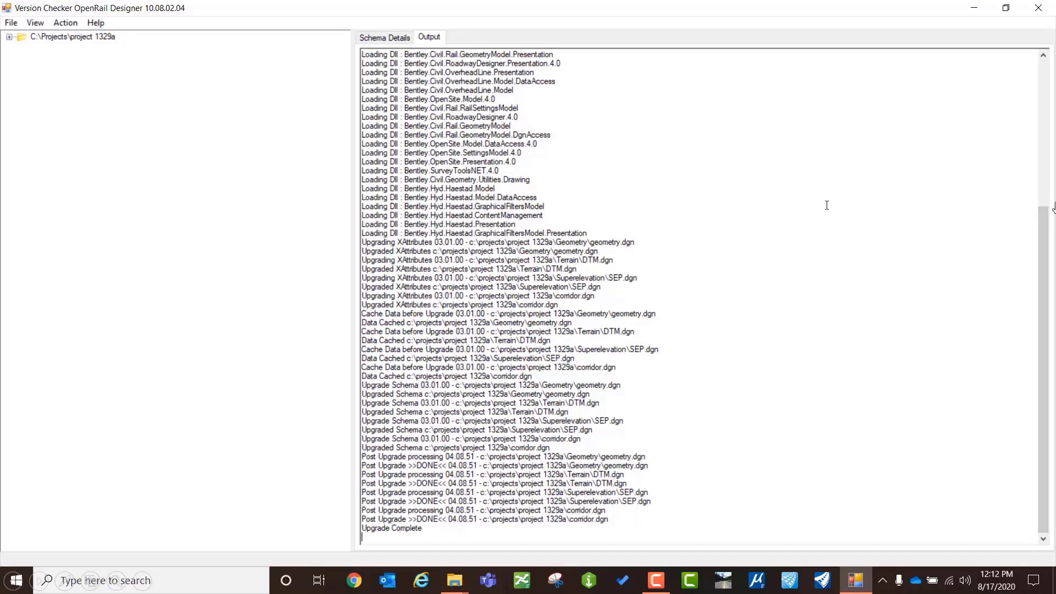
pyautogui.click(1038, 8)
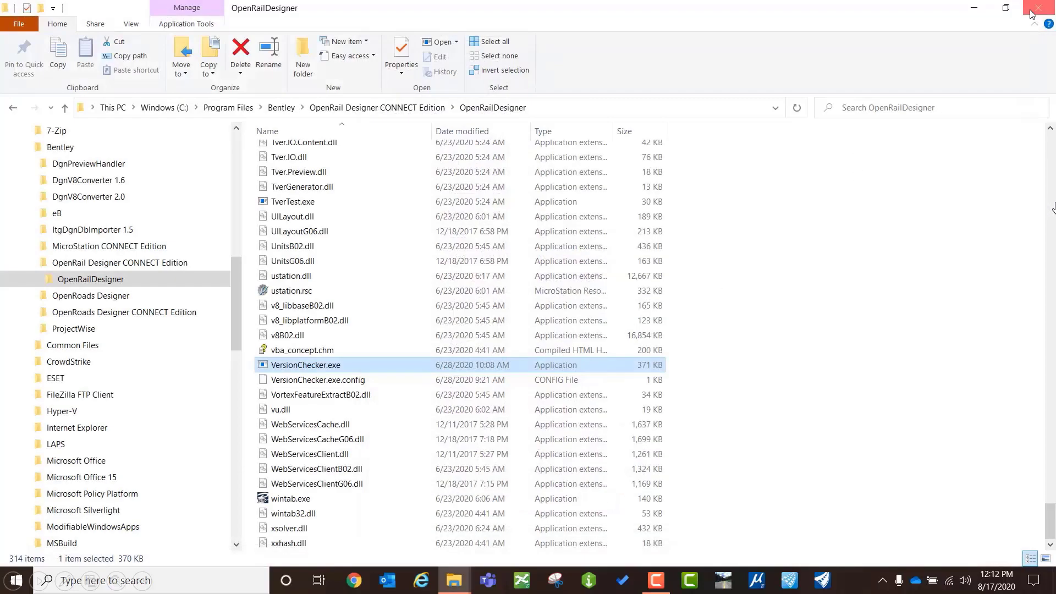
# Step: Switch to the project 1329a window in File Explorer and examine project 1329a.zip and the upgraded project folder
pyautogui.hotkey('alt', 'Tab')
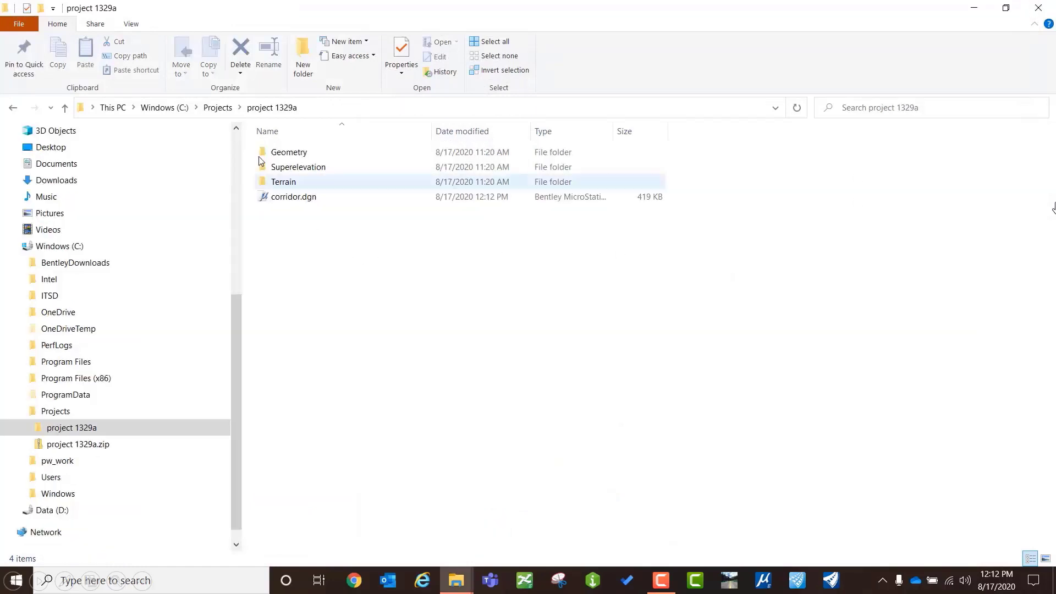
pyautogui.click(217, 107)
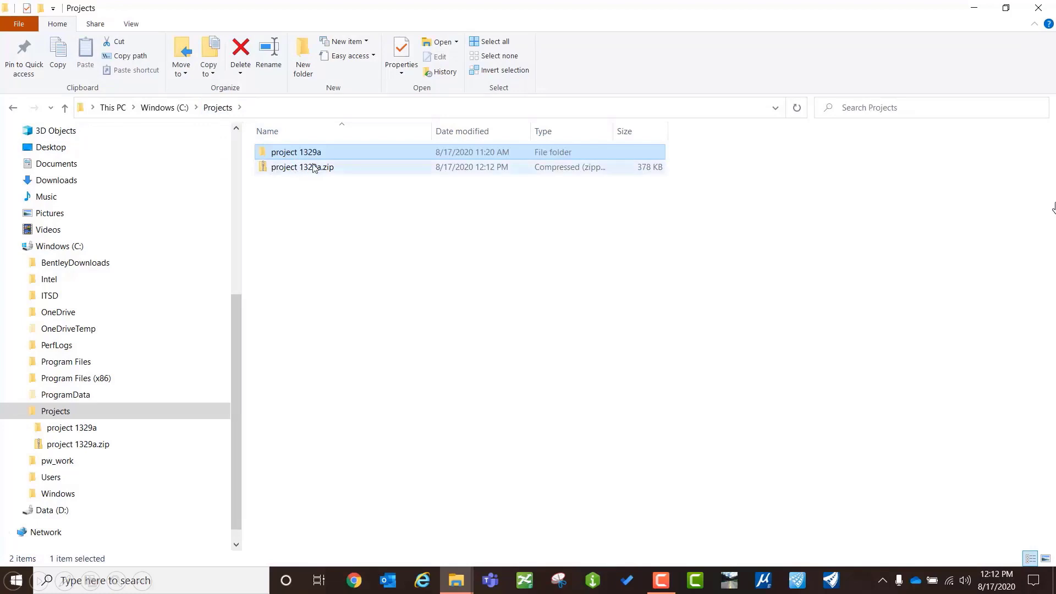
pyautogui.click(306, 171)
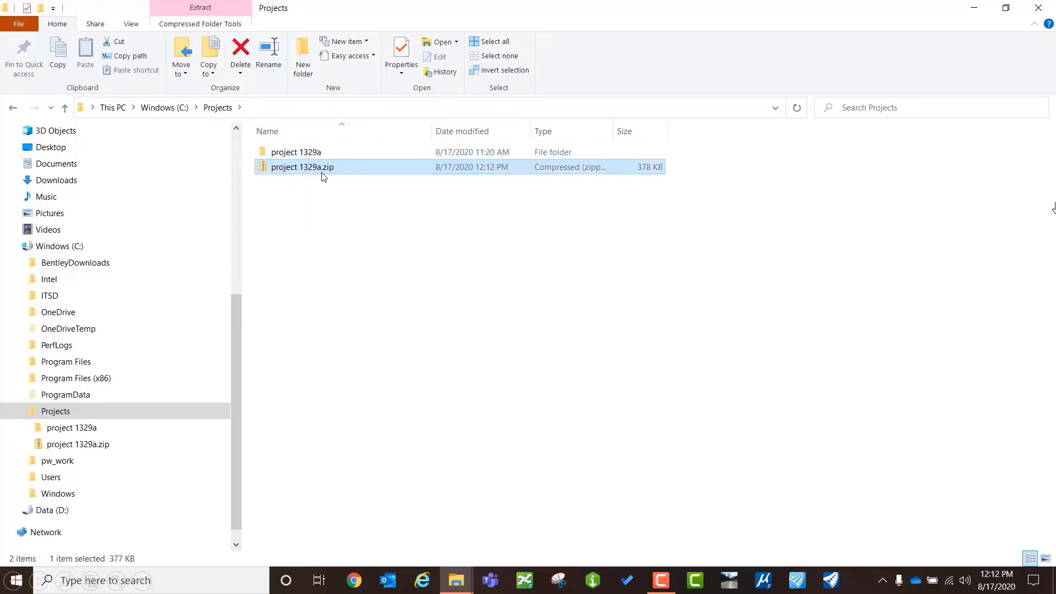
pyautogui.doubleClick(314, 171)
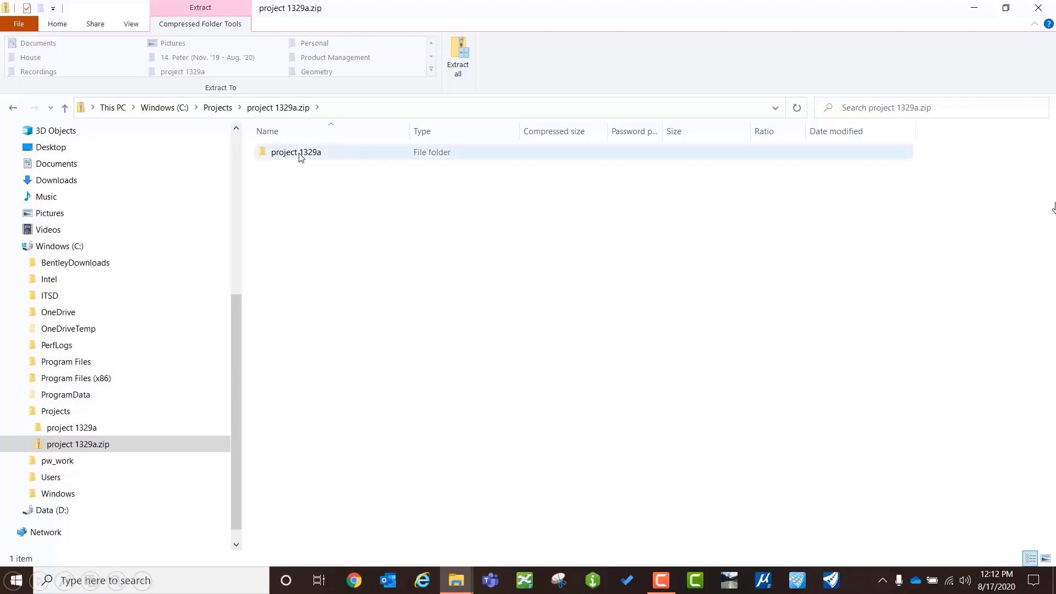
pyautogui.click(218, 109)
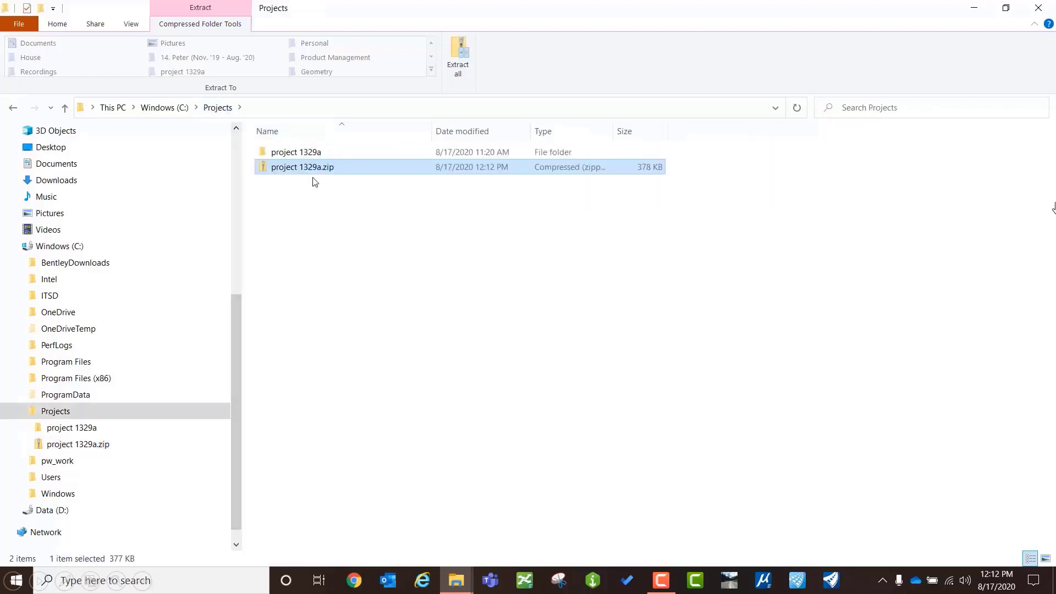
pyautogui.click(322, 225)
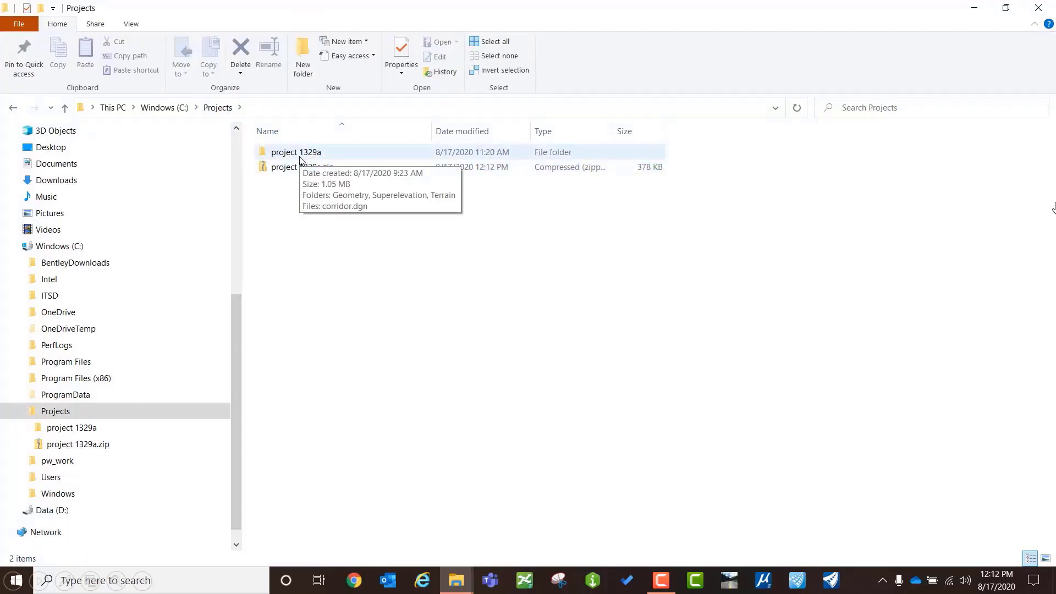
pyautogui.doubleClick(300, 155)
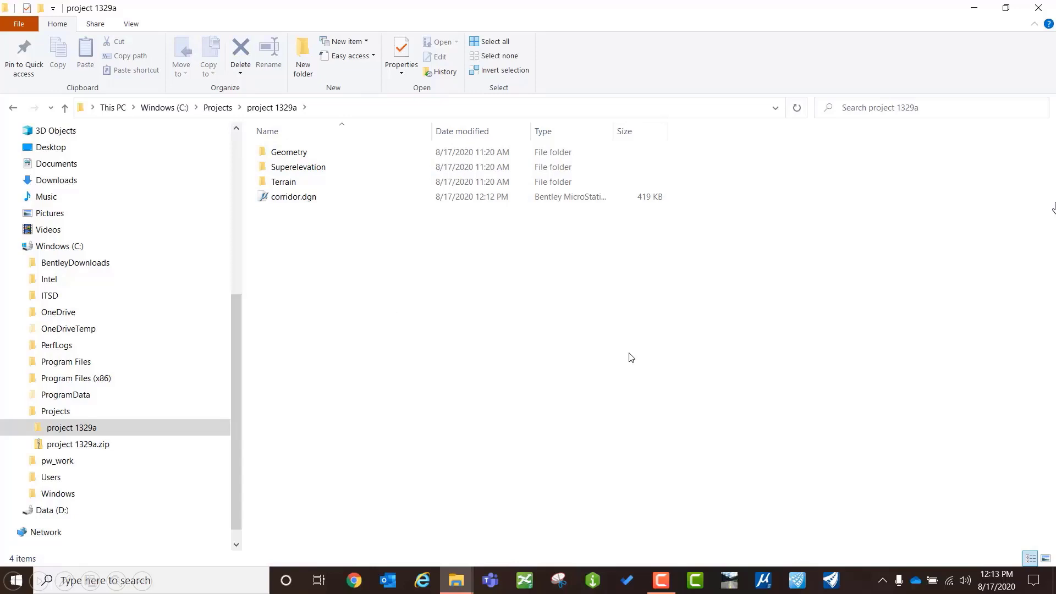
# Step: Start OpenRail Designer and open geometry.dgn from project 1329a's Geometry folder, using WorkSpace "Training and Examples" with WorkSet "Training-Imperial"
pyautogui.click(798, 580)
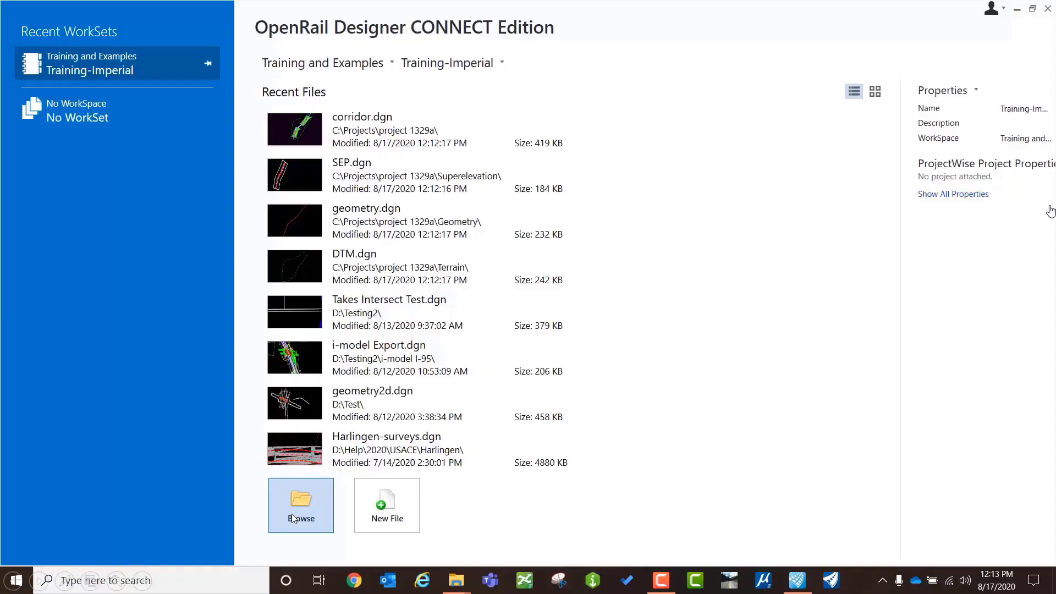
pyautogui.click(291, 516)
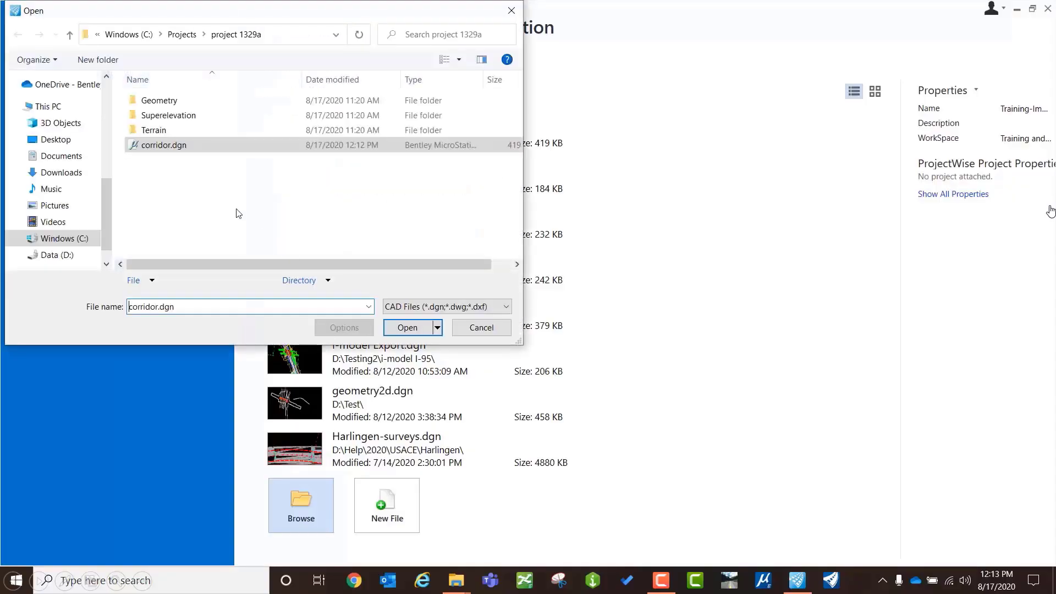
pyautogui.doubleClick(165, 102)
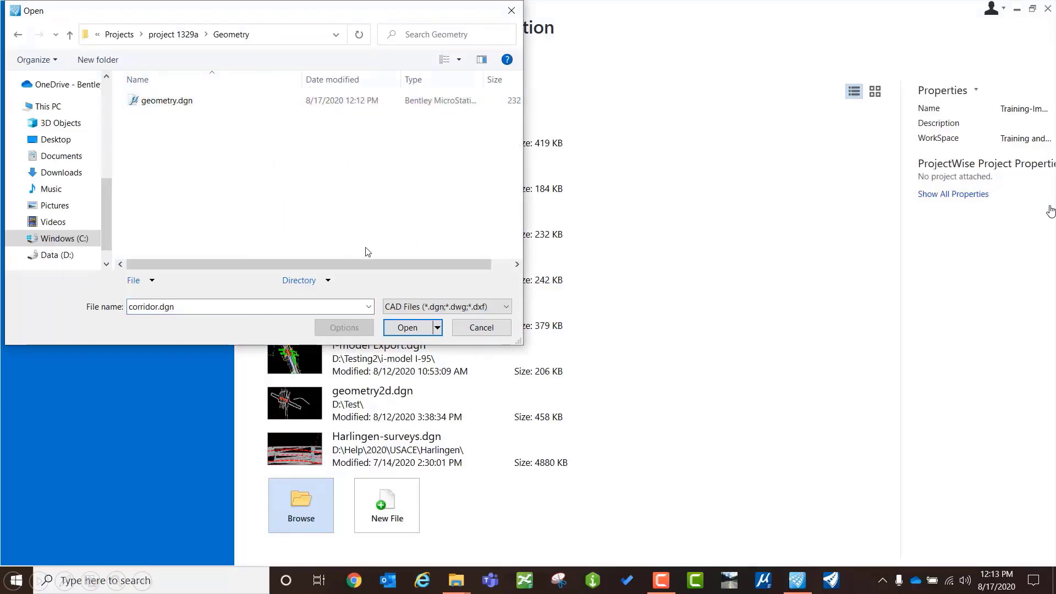
pyautogui.click(174, 105)
pyautogui.click(406, 328)
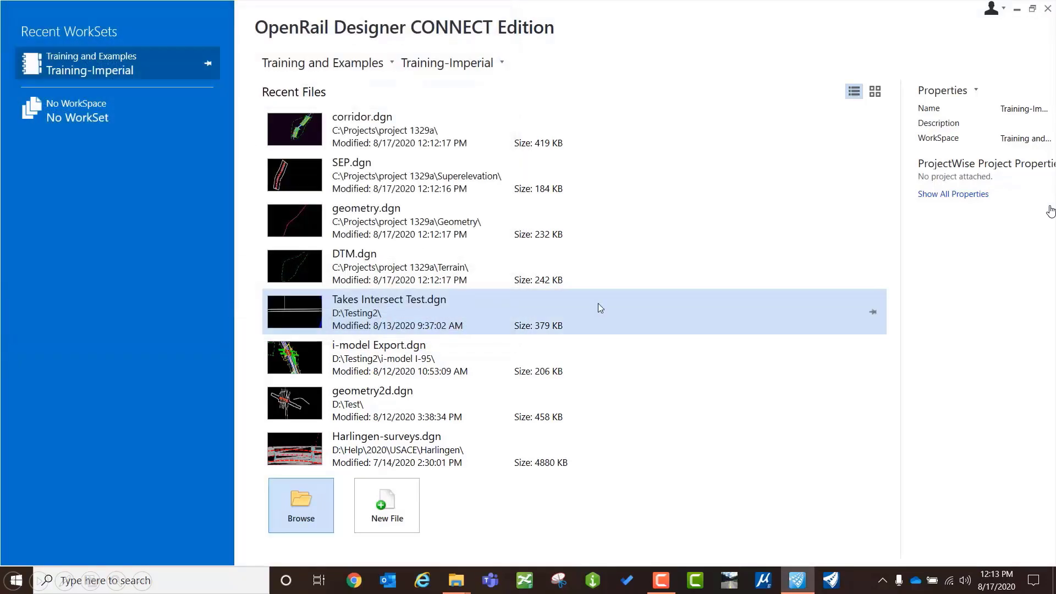
pyautogui.moveTo(680, 169); pyautogui.dragTo(629, 149)
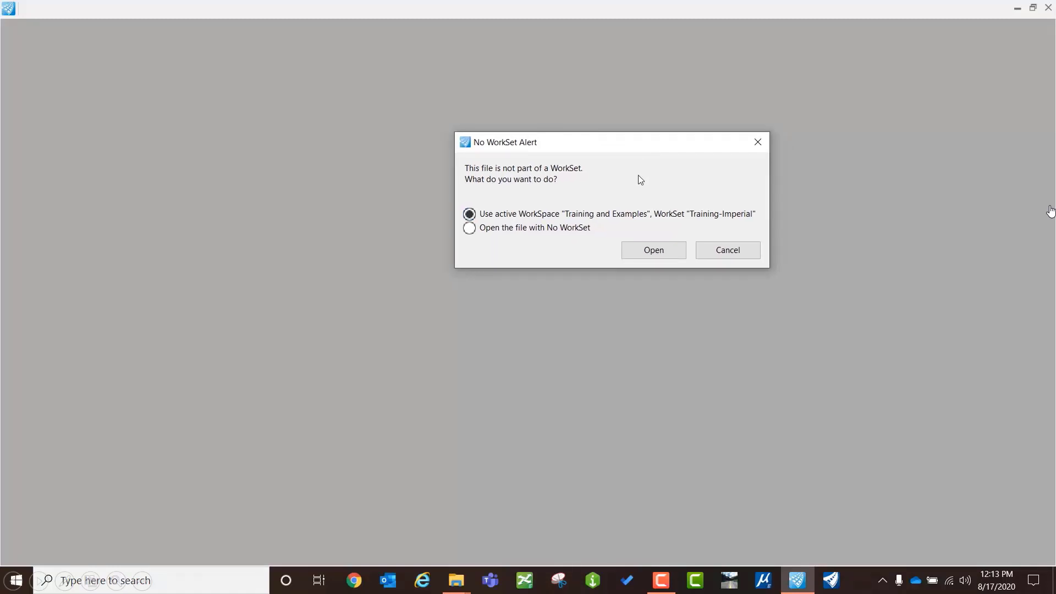
pyautogui.click(652, 251)
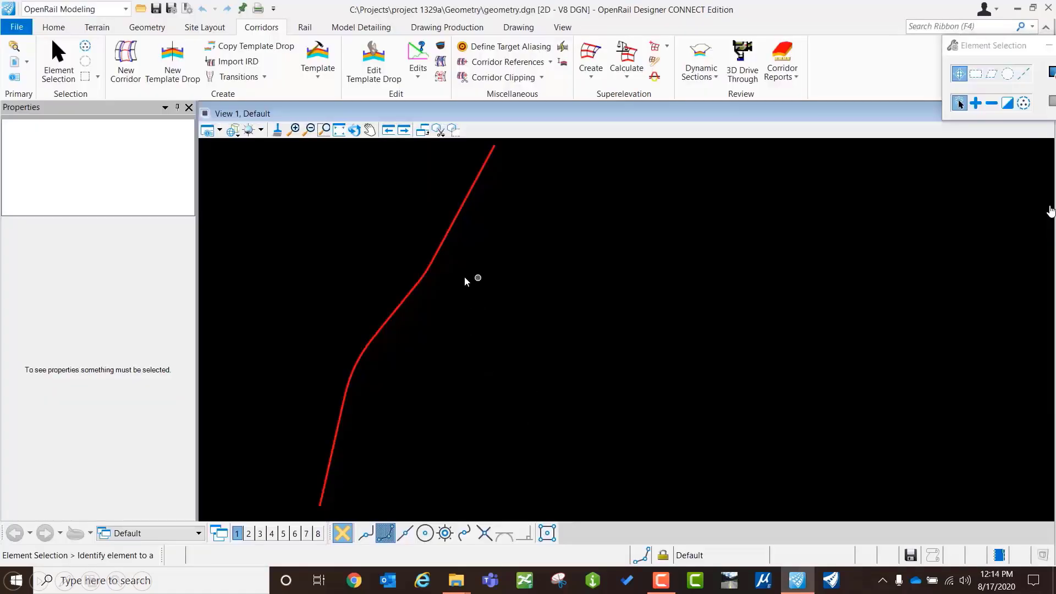
# Step: Select the red centerline alignment to examine its feature definition and feature name, then clear the selection
pyautogui.click(444, 239)
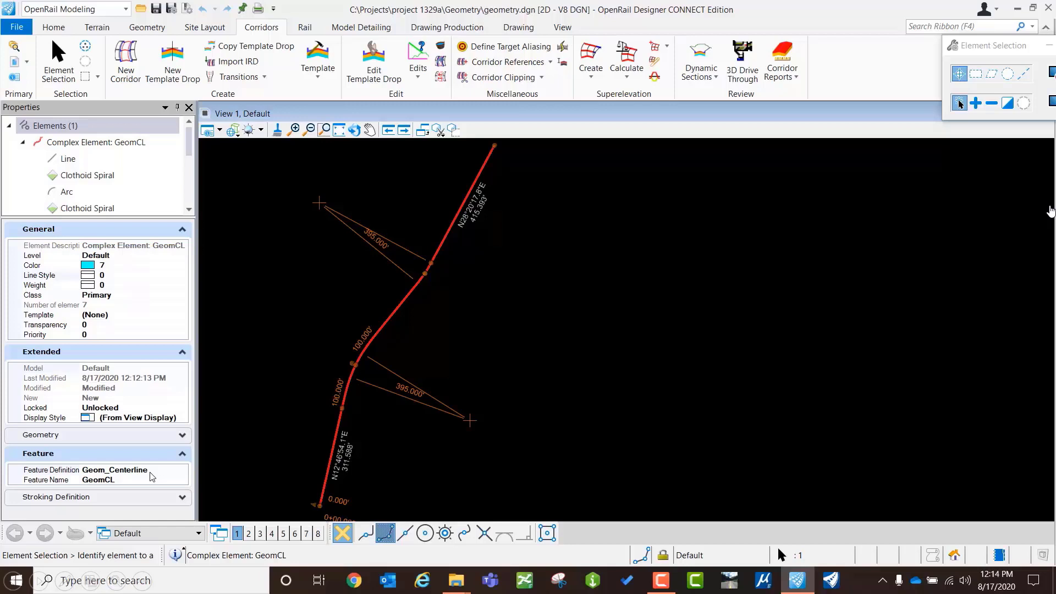
pyautogui.click(463, 361)
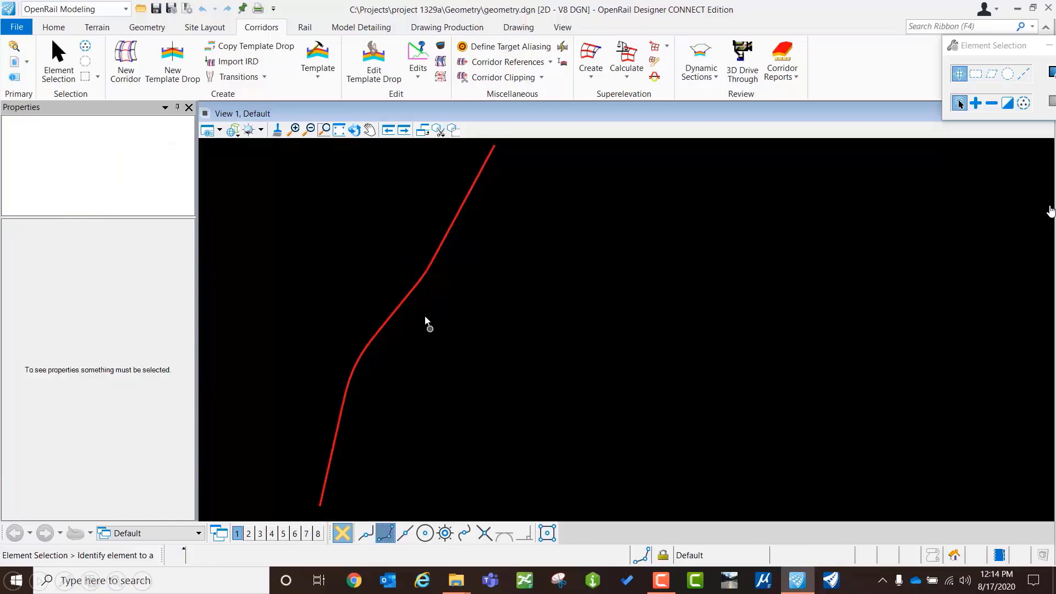
pyautogui.click(430, 278)
pyautogui.click(513, 289)
pyautogui.click(54, 28)
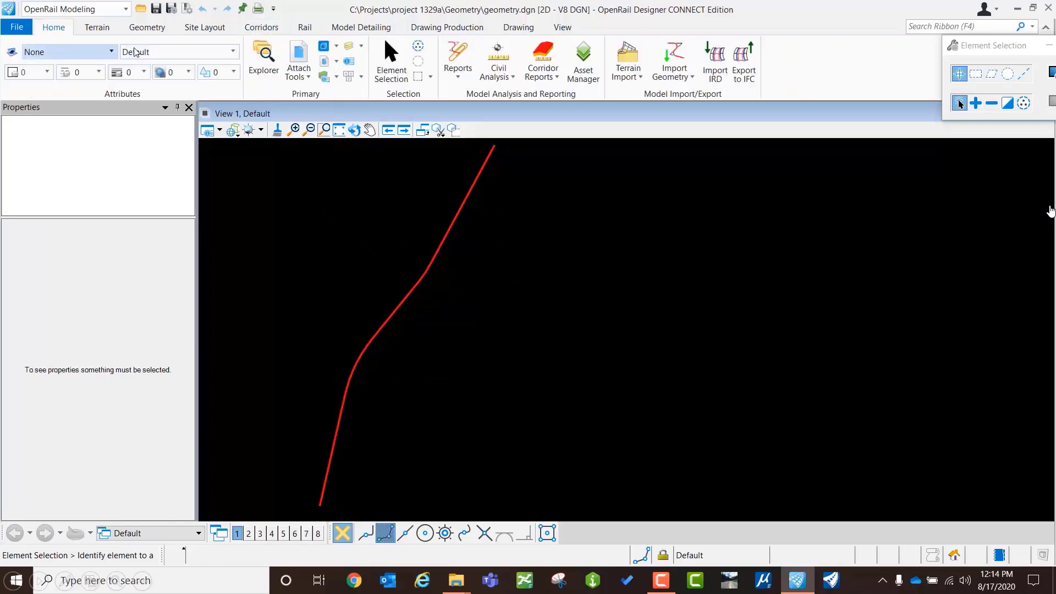
# Step: Examine how the alignment is categorized under Linear Geometry in the OpenRail Model tree of geometry.dgn, then close Explorer
pyautogui.click(265, 64)
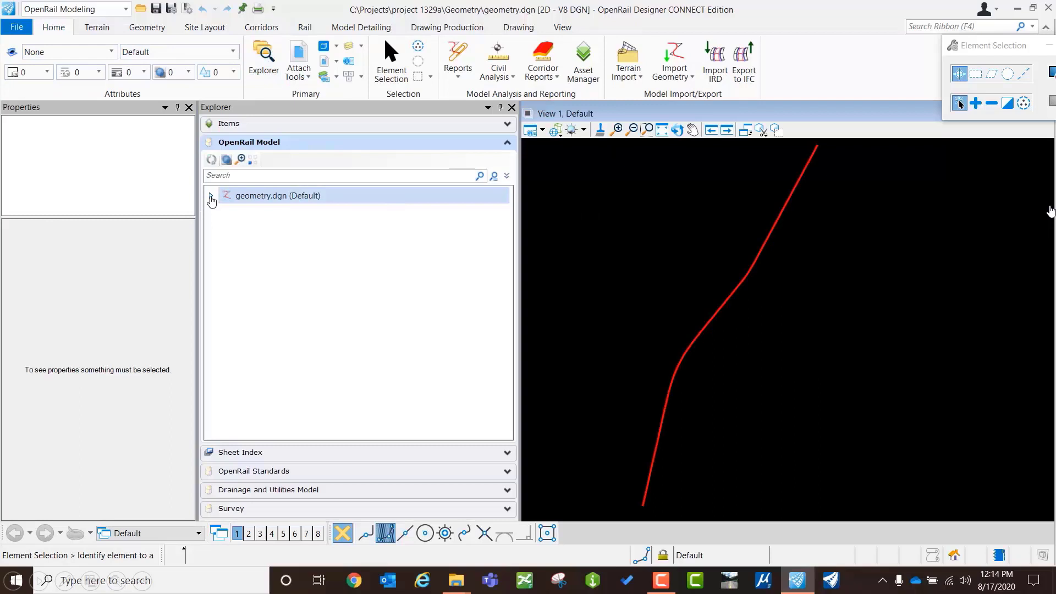
pyautogui.click(211, 196)
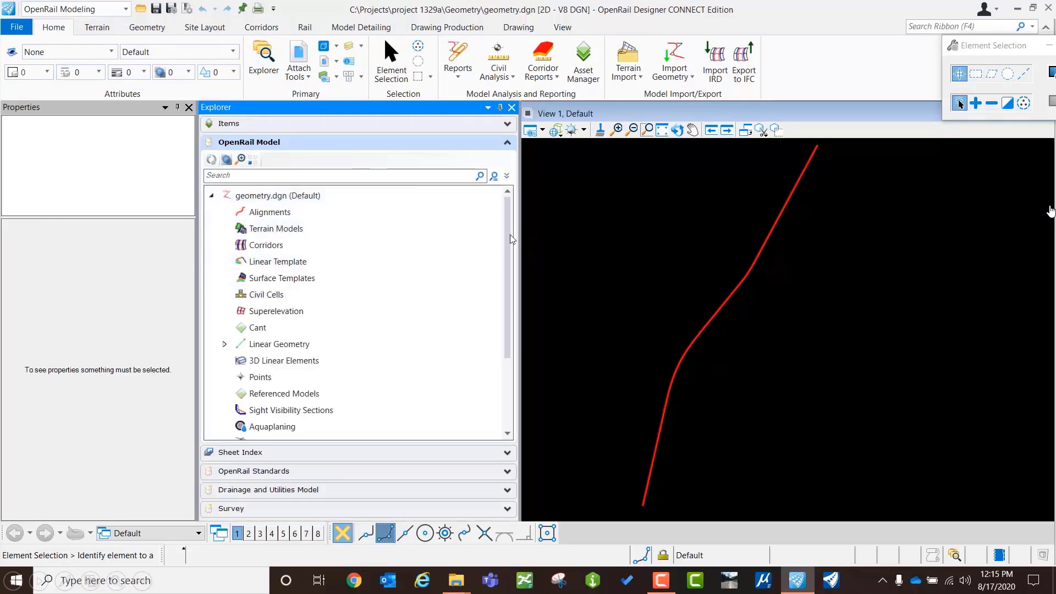
pyautogui.scroll(-1, 510, 239)
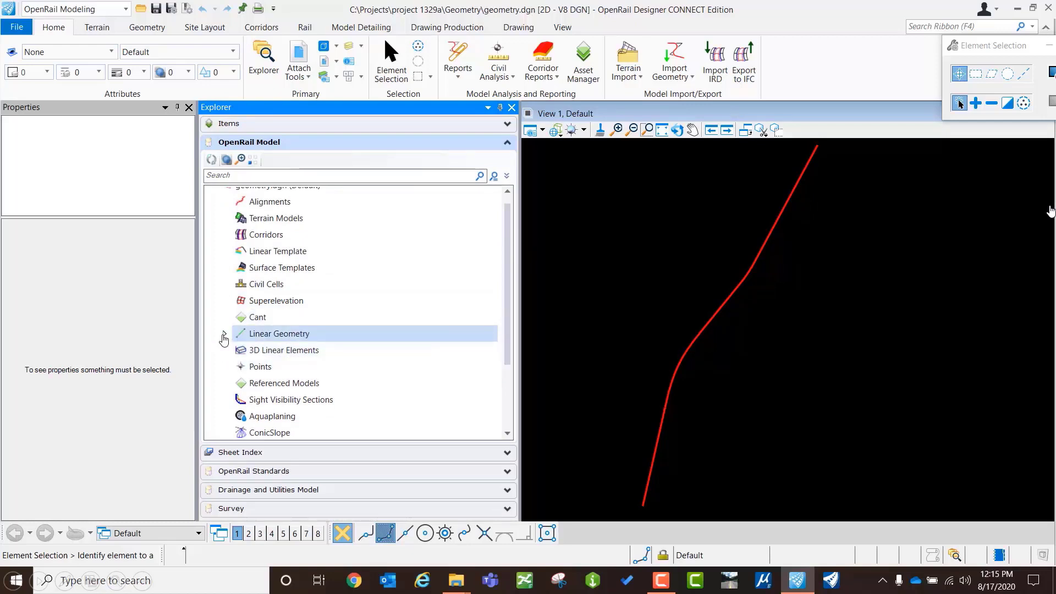
pyautogui.click(224, 334)
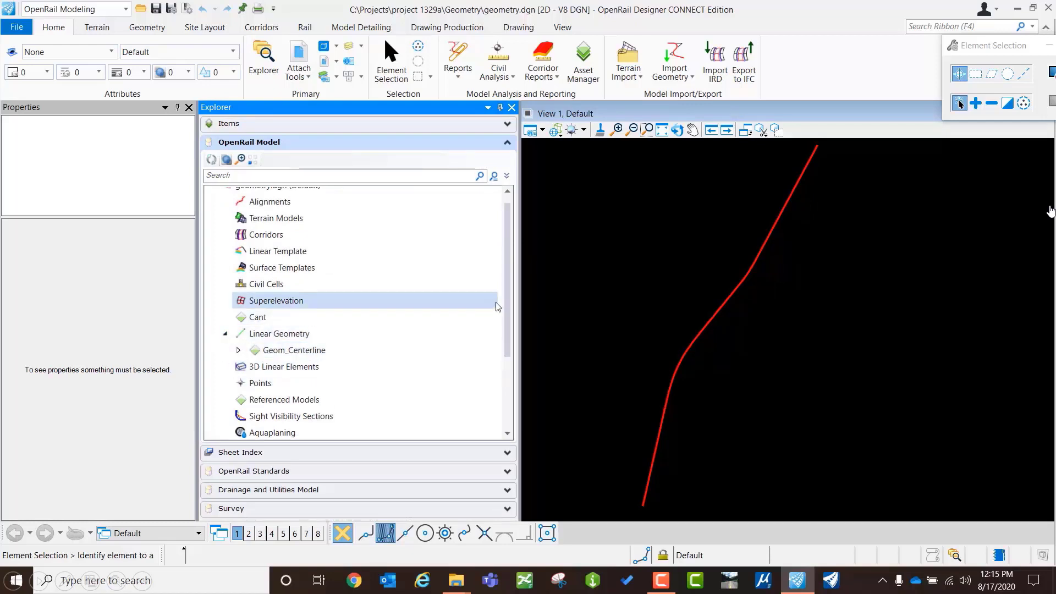
pyautogui.scroll(1, 385, 275)
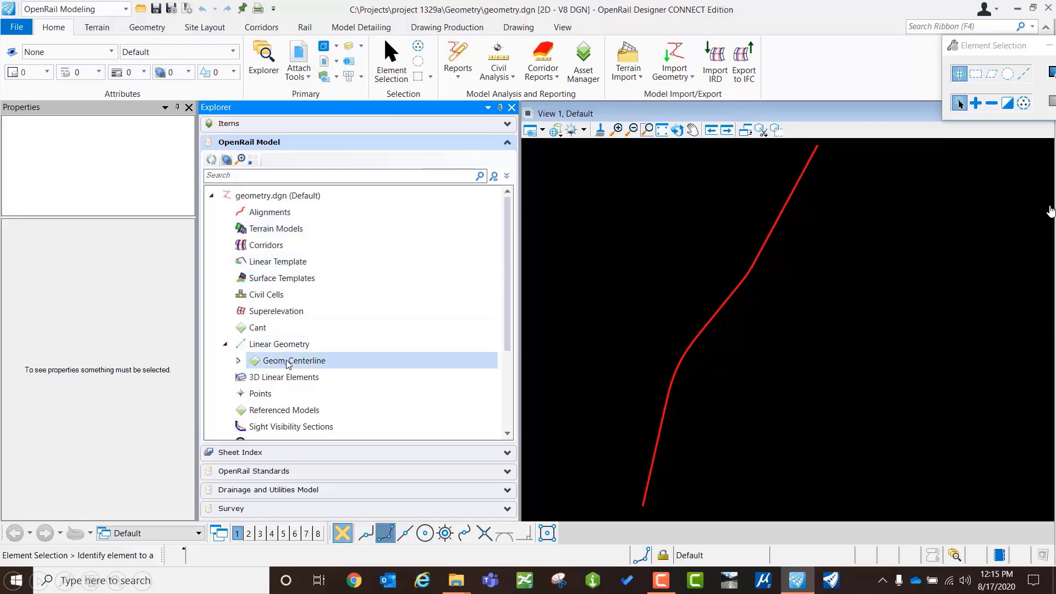
pyautogui.click(511, 107)
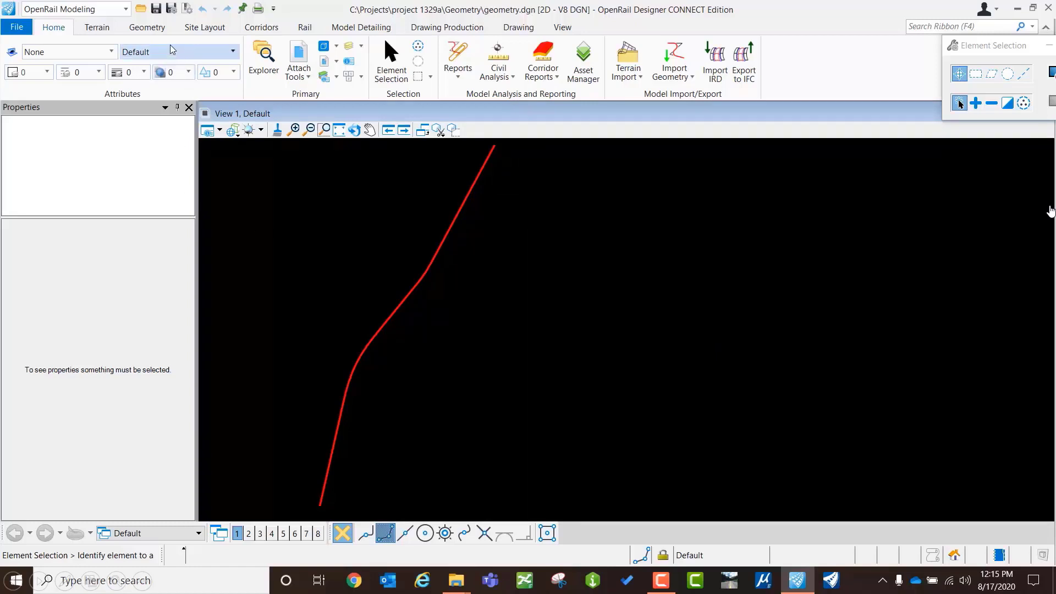
# Step: Use Set Feature Definition to assign the Alignment feature type definition Geom_Baseline to the red centerline alignment
pyautogui.click(146, 27)
pyautogui.click(176, 80)
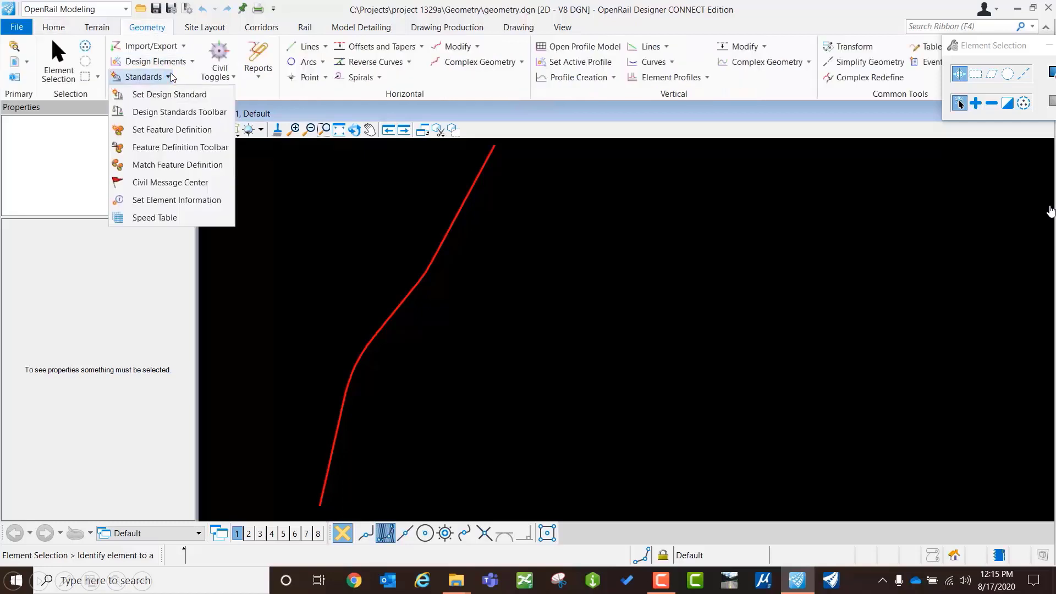
pyautogui.click(158, 133)
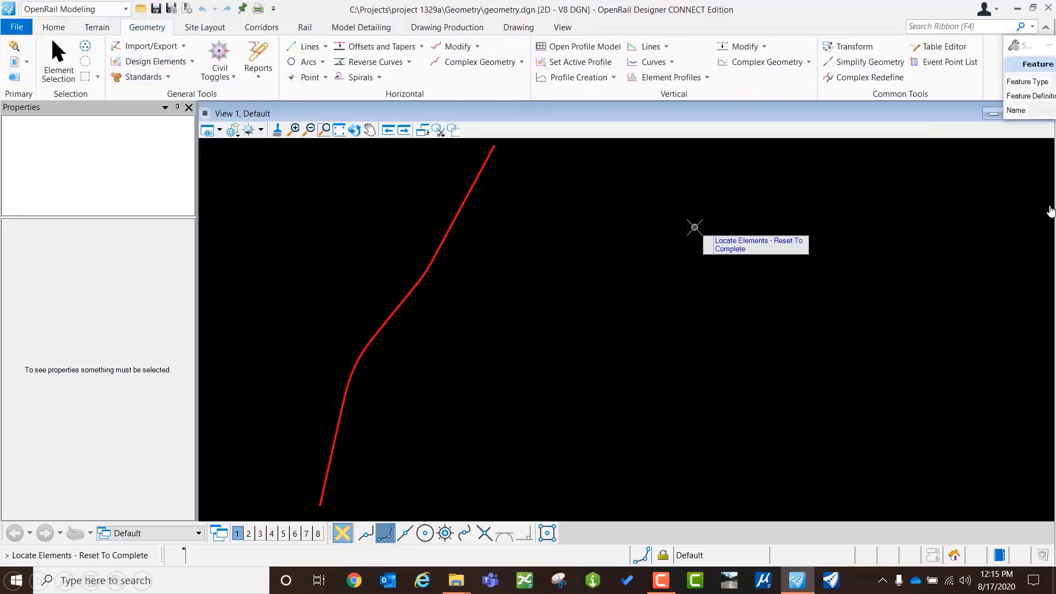
pyautogui.moveTo(1012, 51); pyautogui.dragTo(676, 148)
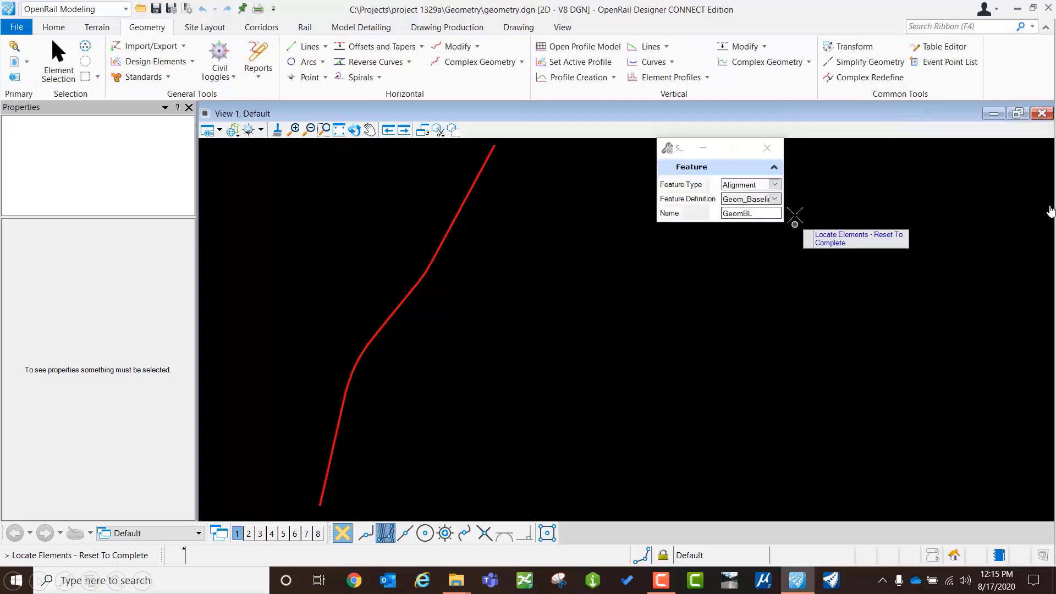
pyautogui.click(774, 185)
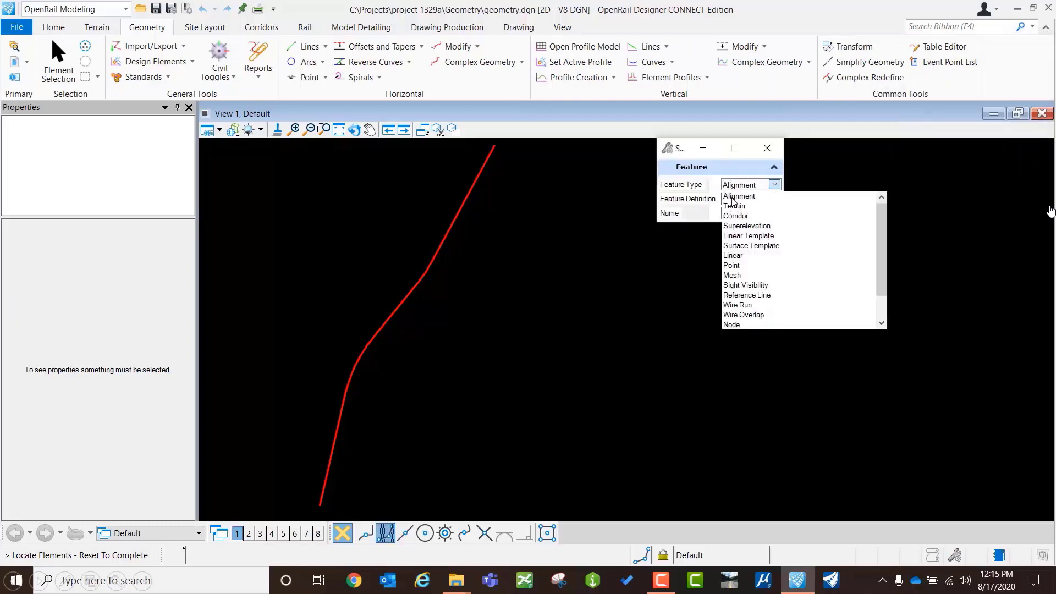
pyautogui.click(770, 194)
pyautogui.click(775, 199)
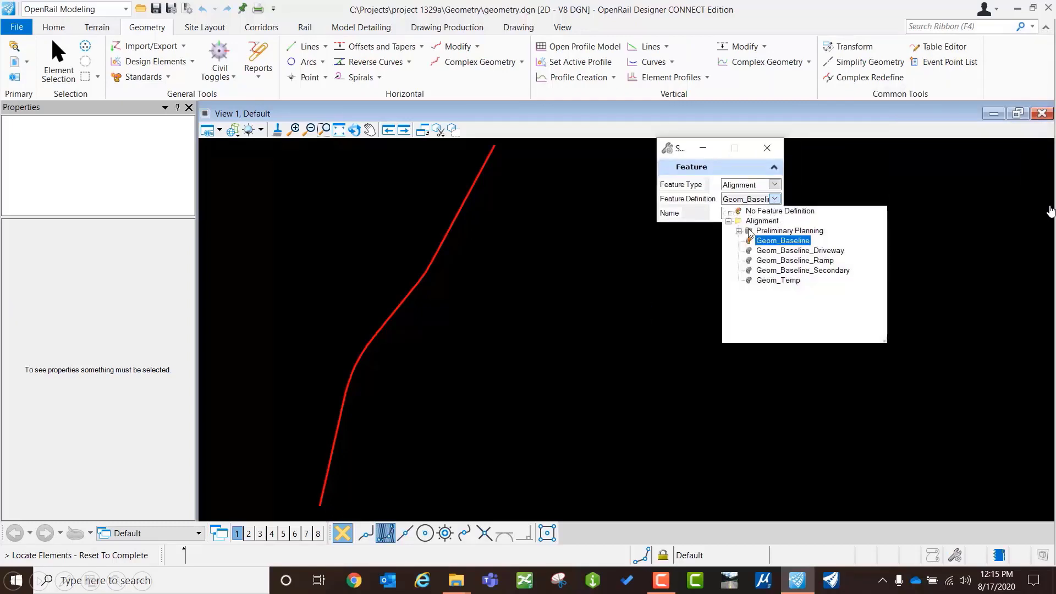
pyautogui.click(809, 246)
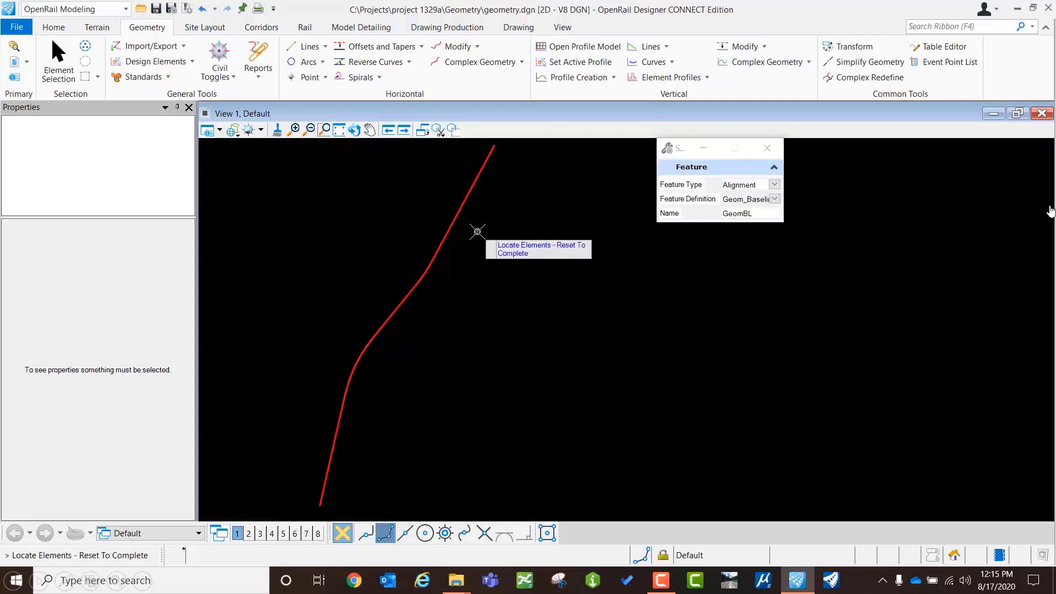
pyautogui.rightClick(267, 159)
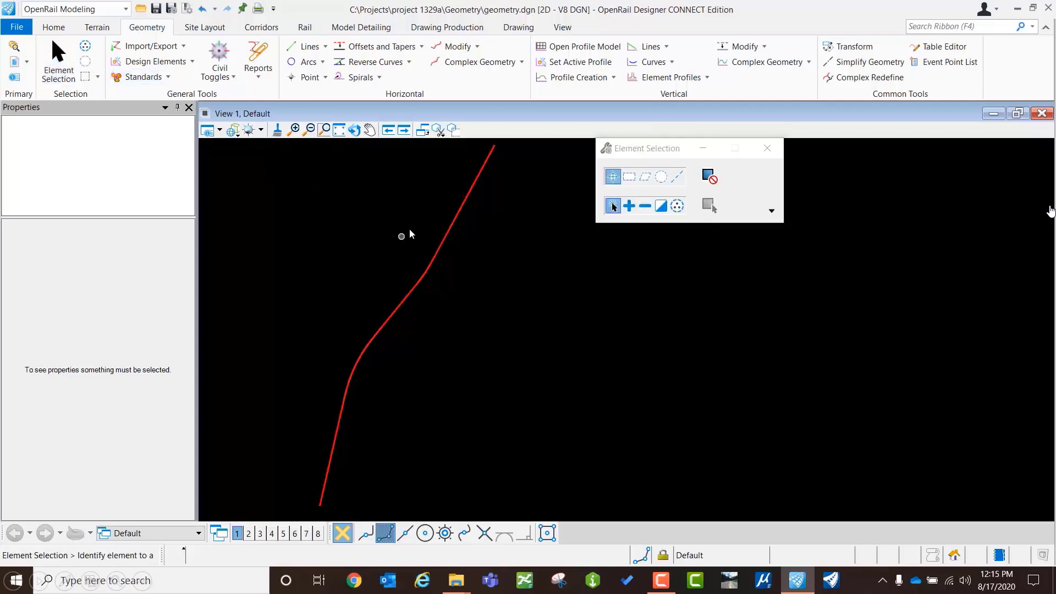
# Step: Check the alignment's feature definition in its properties and its category under Alignments in the OpenRail Model tree, then close Explorer
pyautogui.click(462, 221)
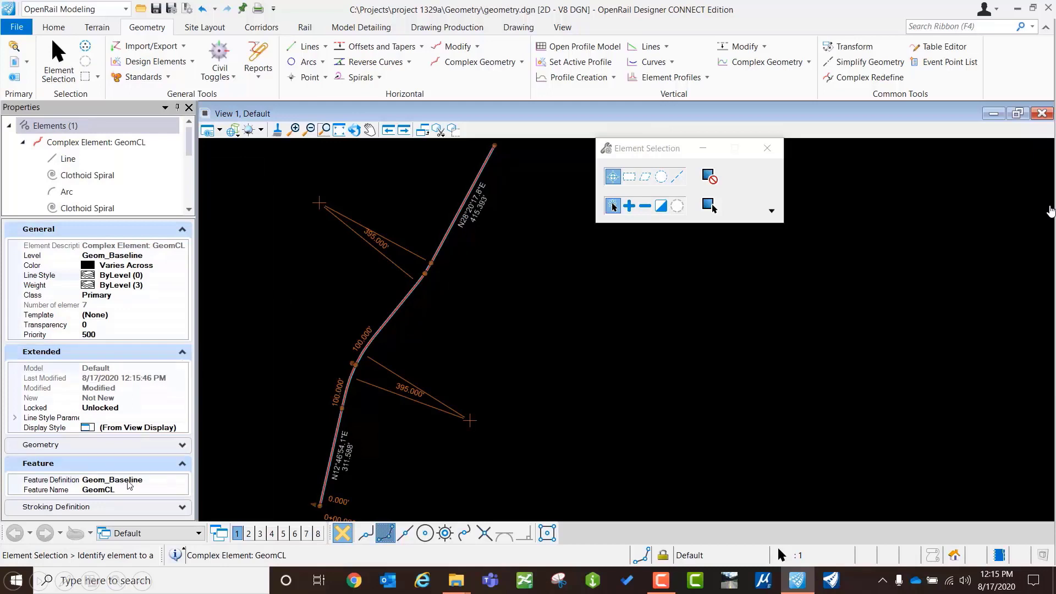
pyautogui.click(245, 267)
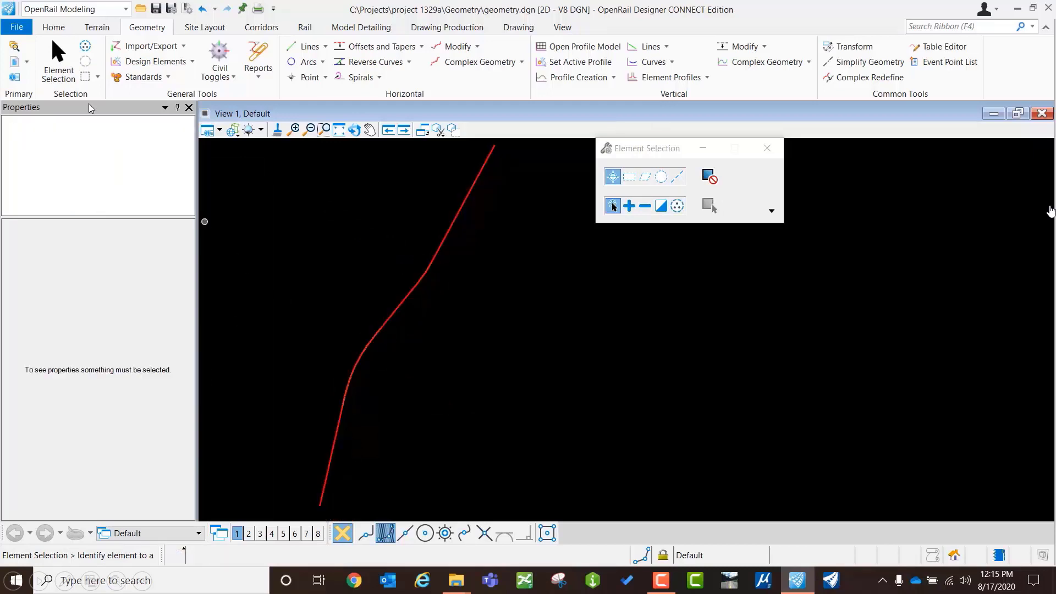
pyautogui.click(53, 27)
pyautogui.click(264, 60)
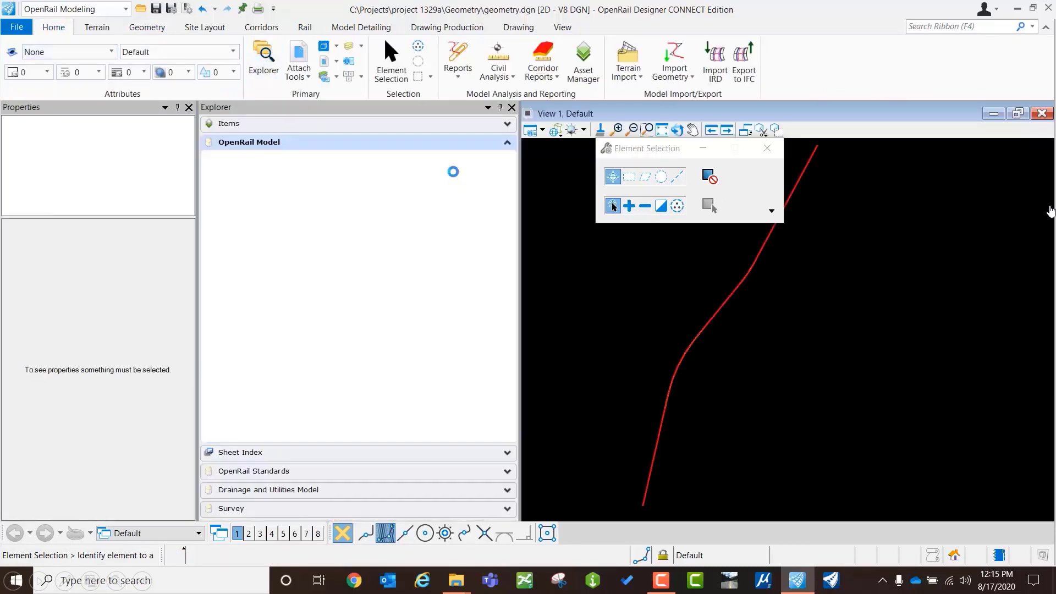
pyautogui.click(210, 195)
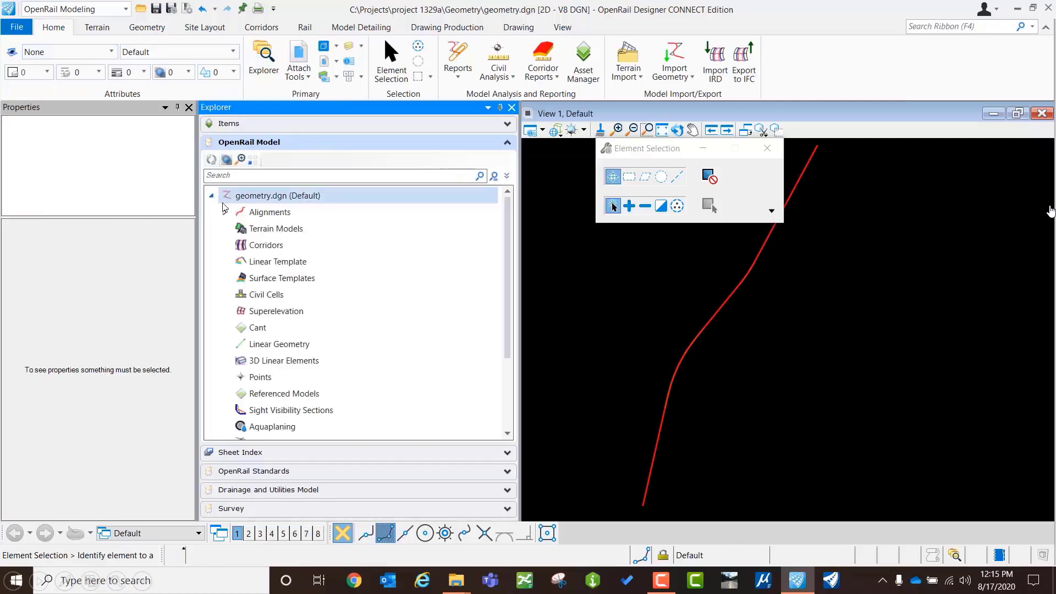
pyautogui.click(225, 212)
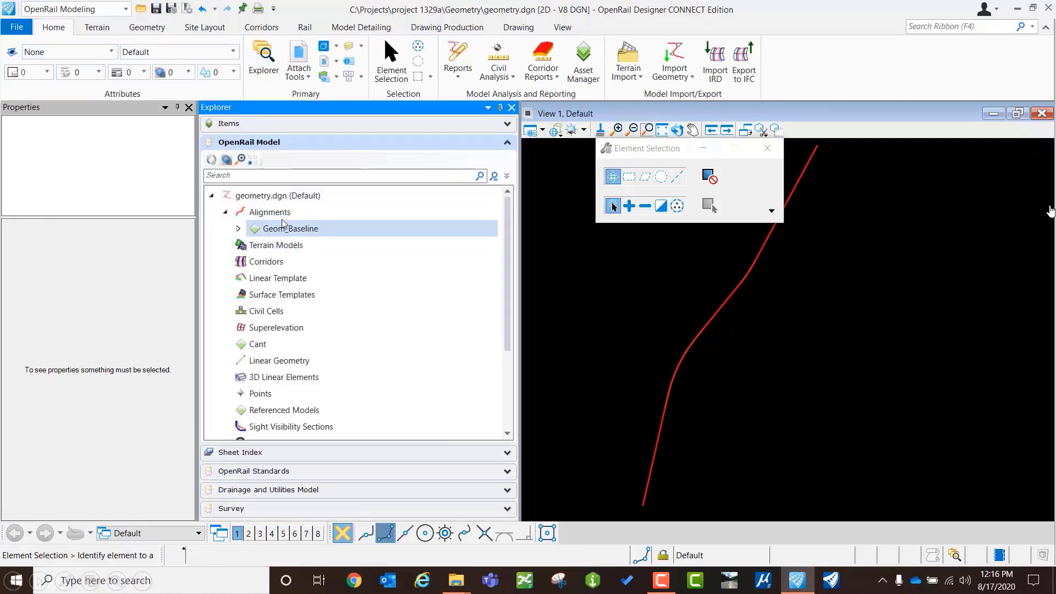
pyautogui.click(511, 107)
# Step: Set the drawing's annotation scale to 1"=50'
pyautogui.moveTo(664, 160); pyautogui.dragTo(908, 64)
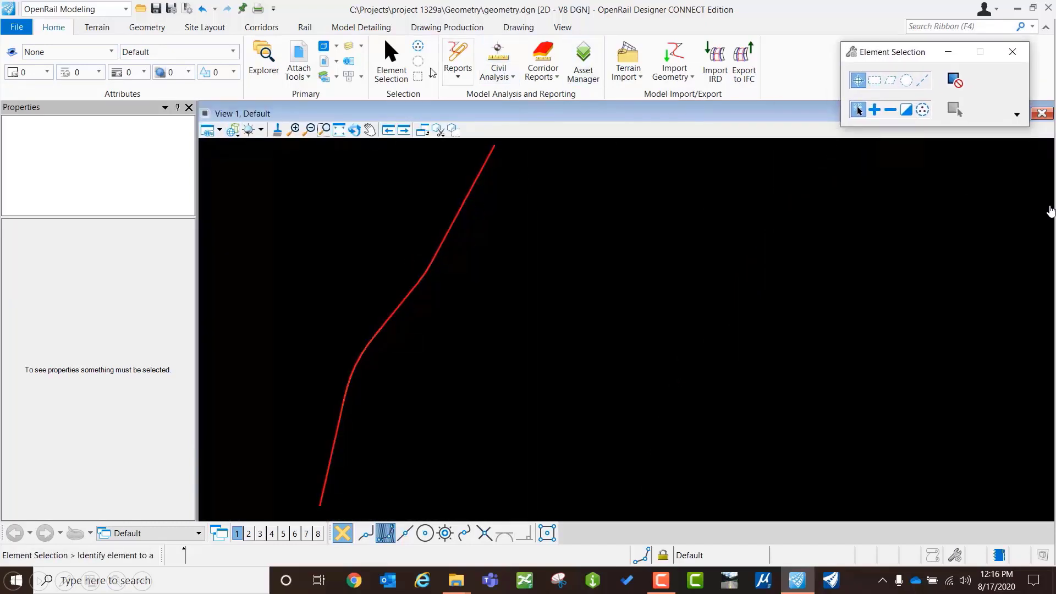
pyautogui.click(433, 29)
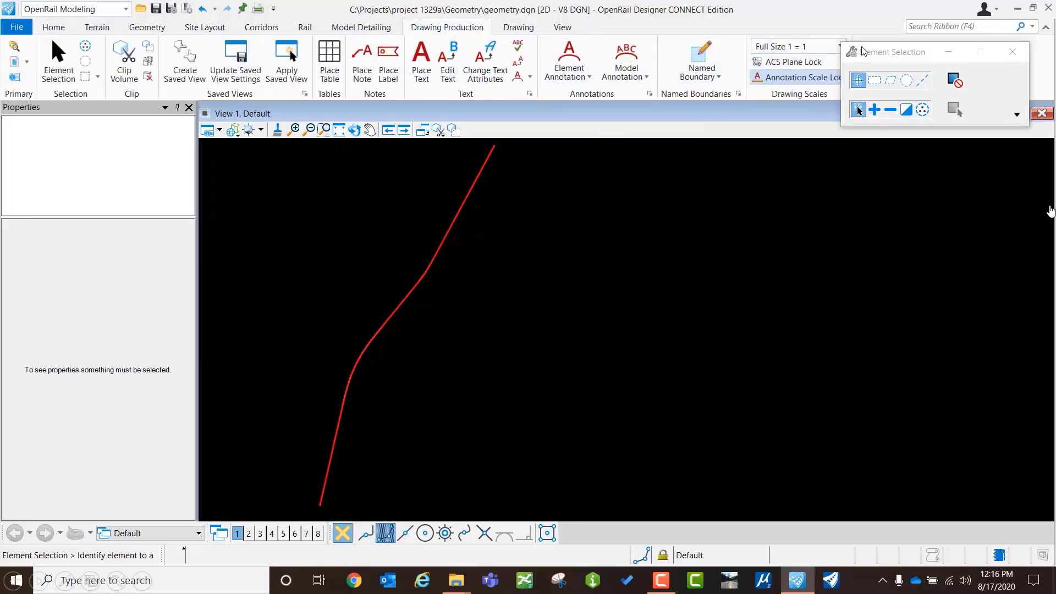
pyautogui.moveTo(861, 51); pyautogui.dragTo(902, 50)
pyautogui.click(840, 46)
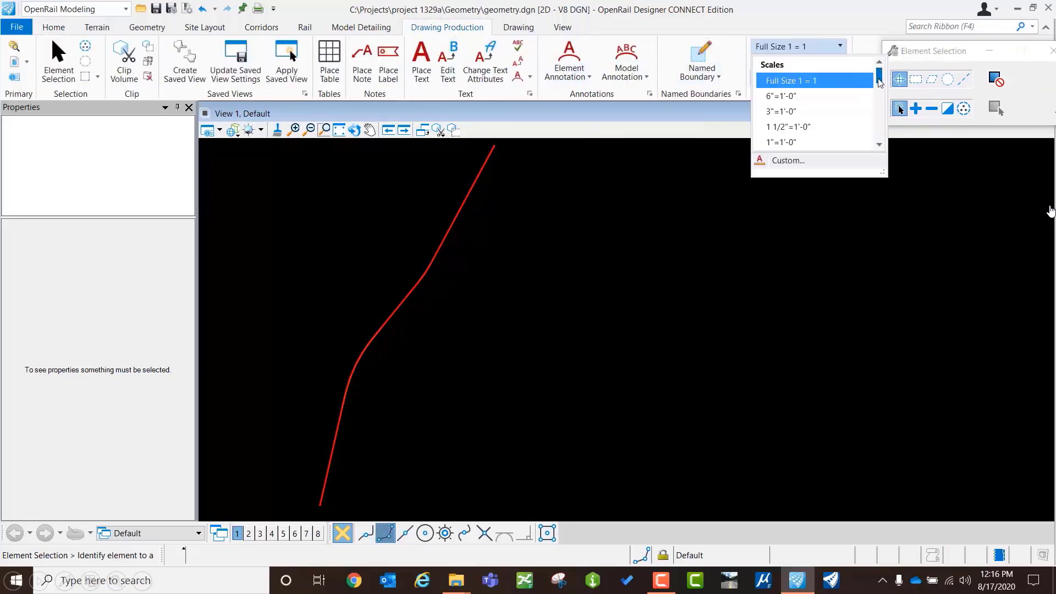
pyautogui.scroll(-7, 858, 110)
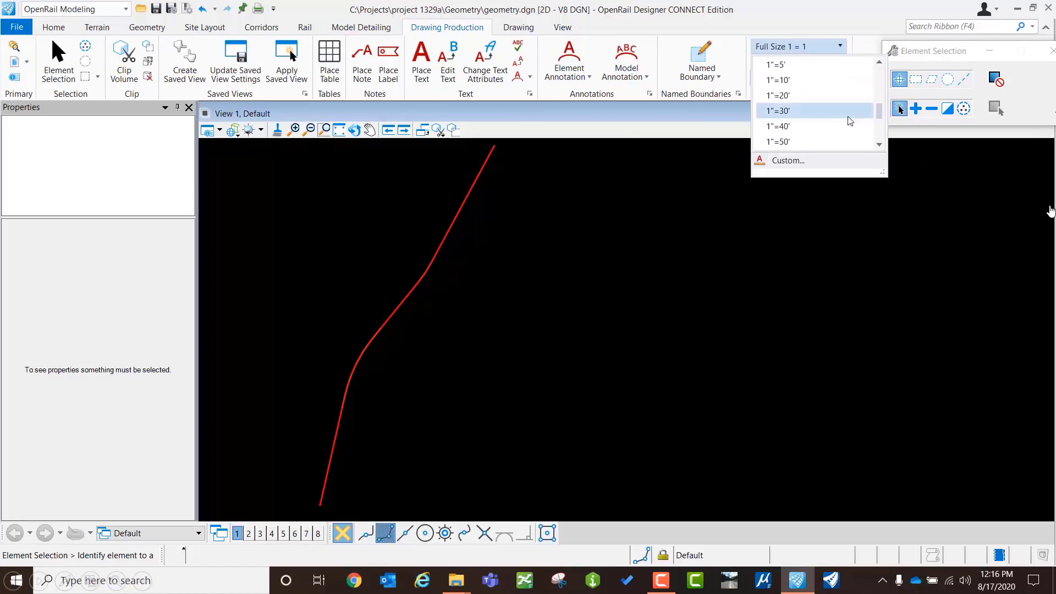
pyautogui.click(798, 142)
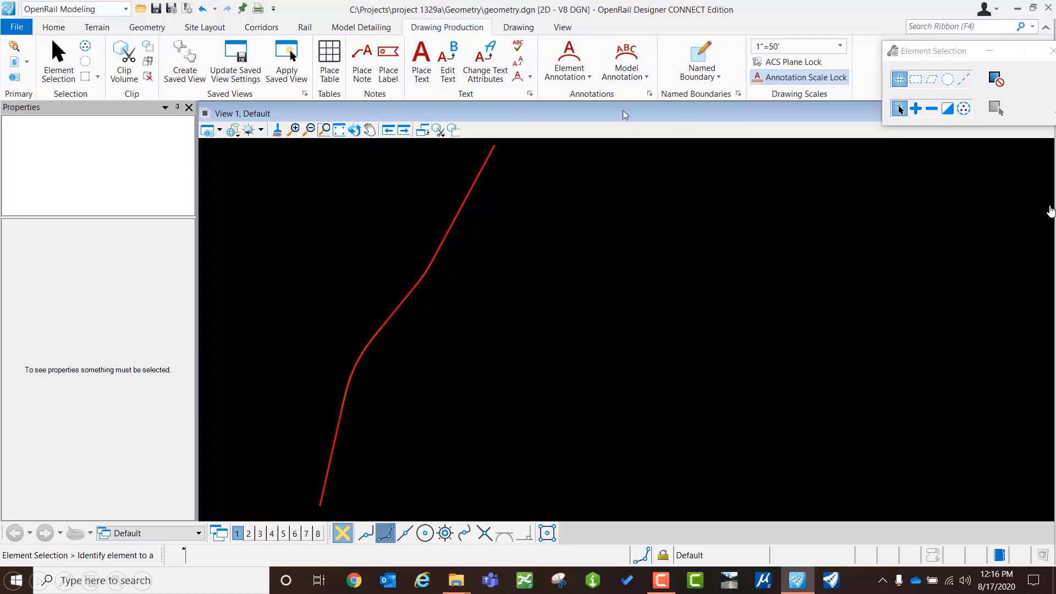
# Step: Annotate the red alignment with the element annotation command and inspect the placed annotations
pyautogui.click(576, 87)
pyautogui.click(589, 102)
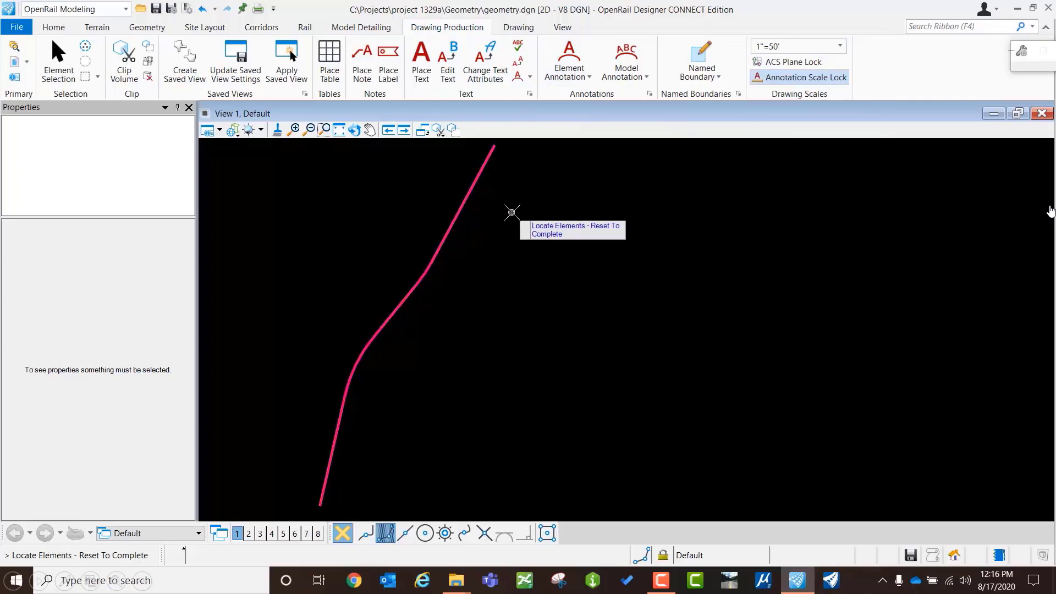
pyautogui.rightClick(511, 212)
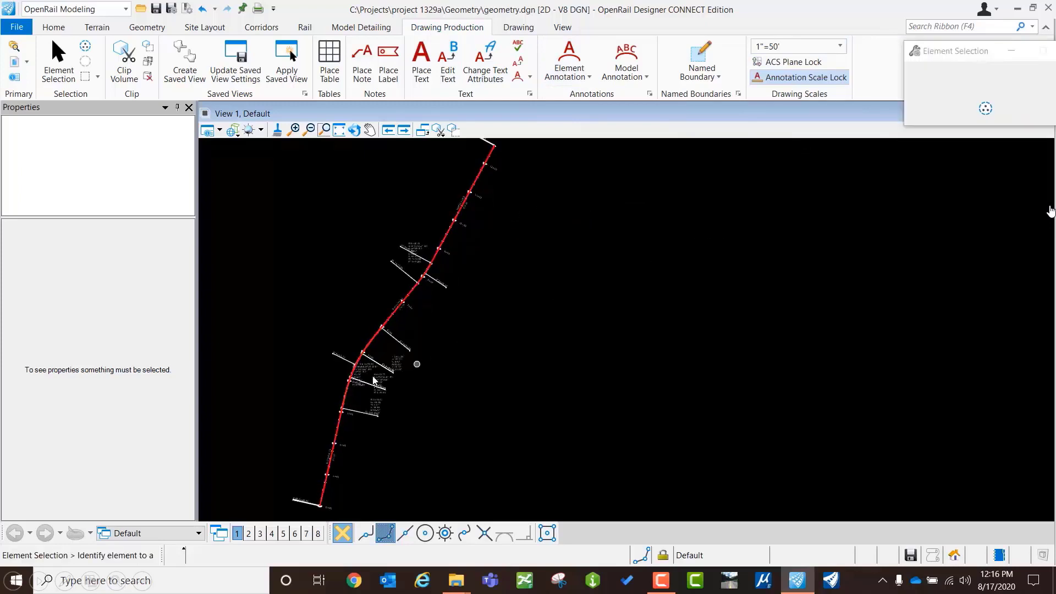
pyautogui.scroll(1, 372, 377)
pyautogui.scroll(-1, 675, 317)
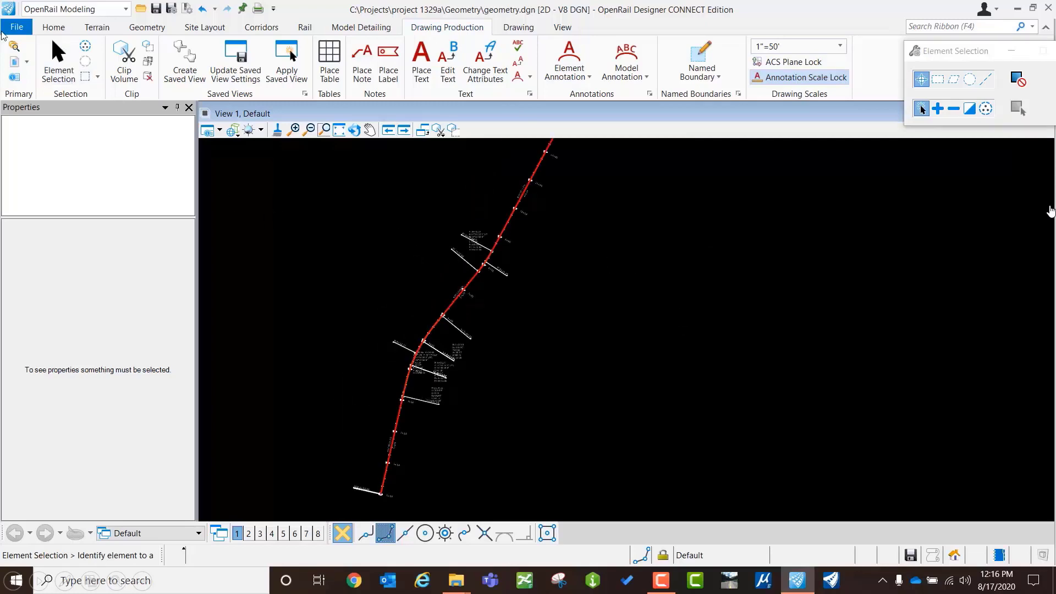
# Step: Open DTM.dgn from project 1329a's Terrain folder, using WorkSpace "Training and Examples" with WorkSet "Training-Imperial"
pyautogui.click(17, 26)
pyautogui.click(150, 508)
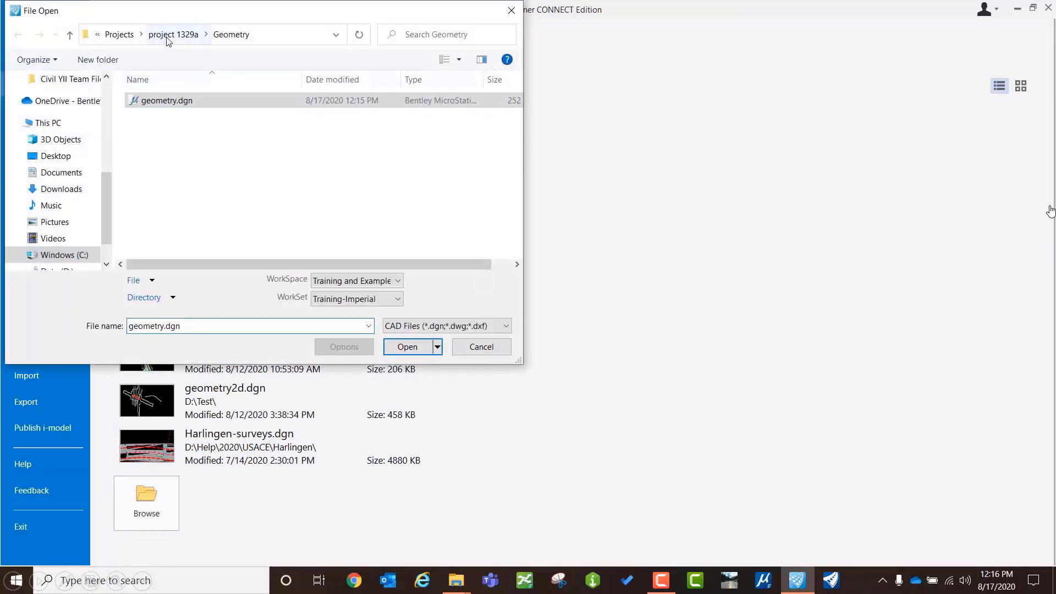
pyautogui.click(168, 37)
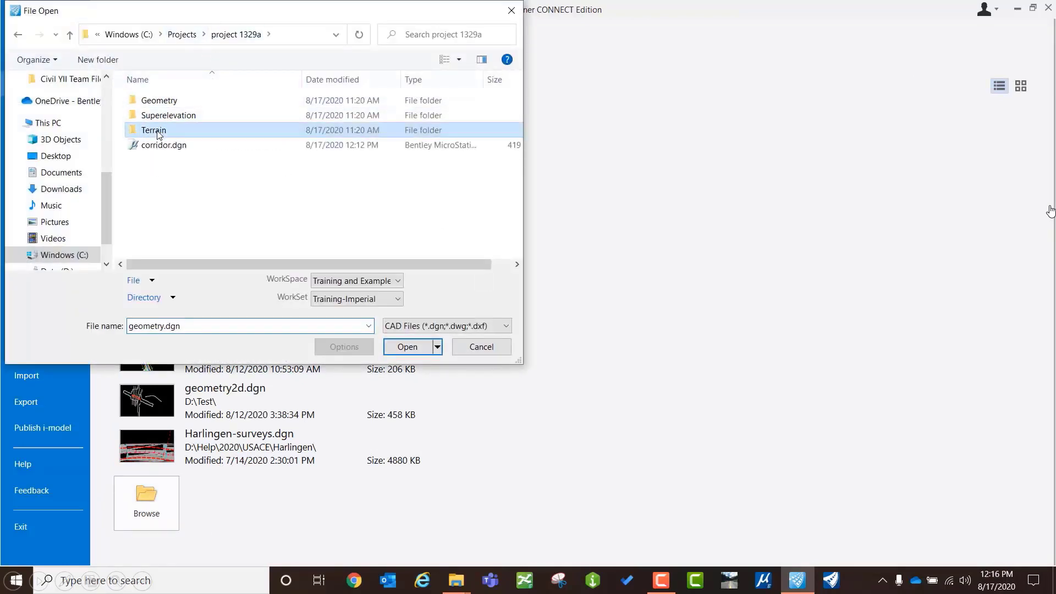
pyautogui.doubleClick(182, 134)
pyautogui.doubleClick(165, 102)
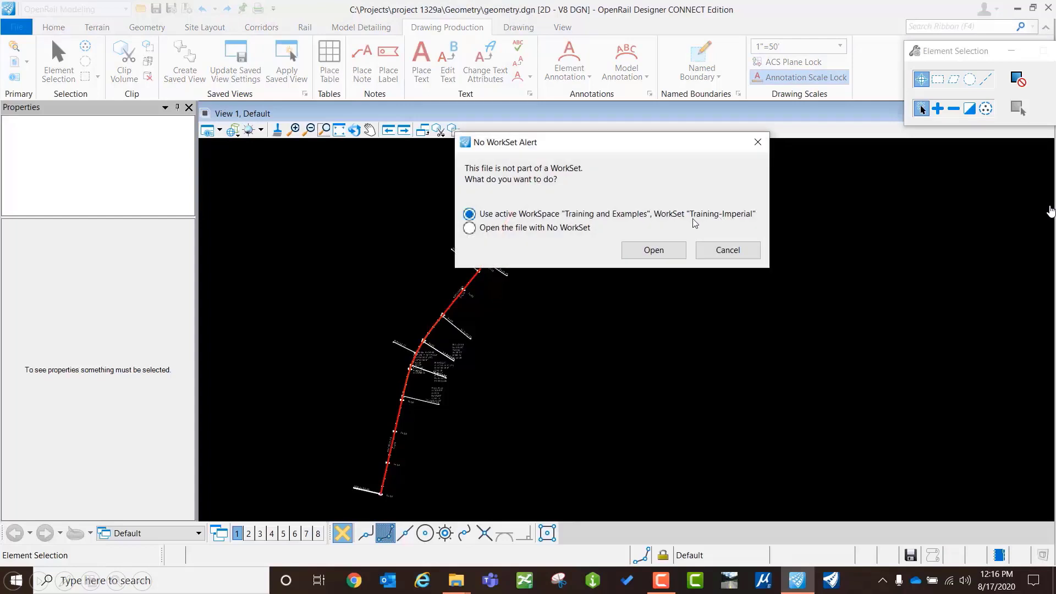
pyautogui.click(657, 250)
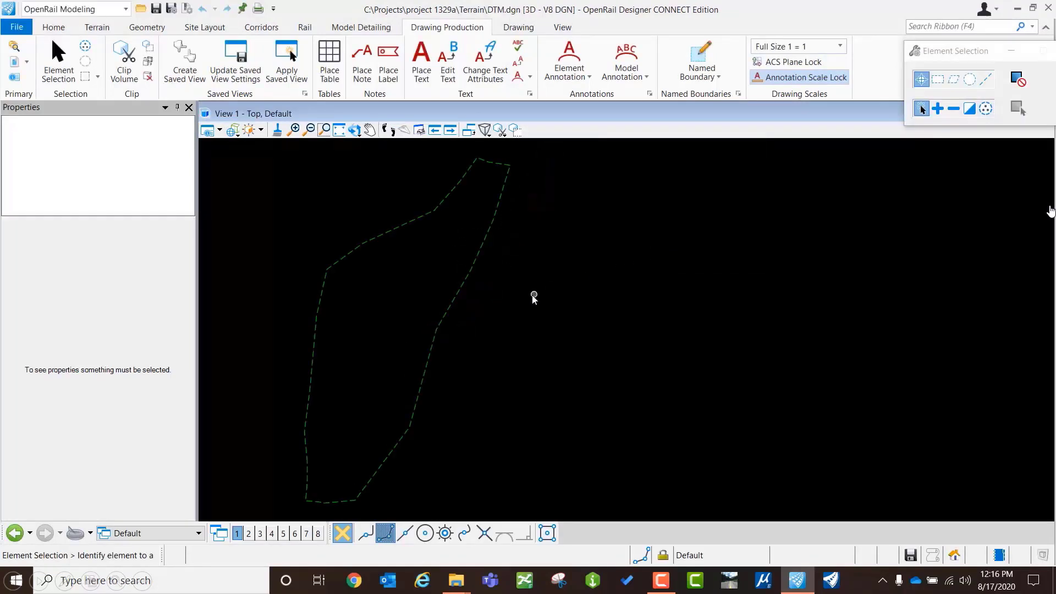
# Step: Change the feature definition of the Hwy12Topo terrain model to Proposed Contours
pyautogui.click(470, 276)
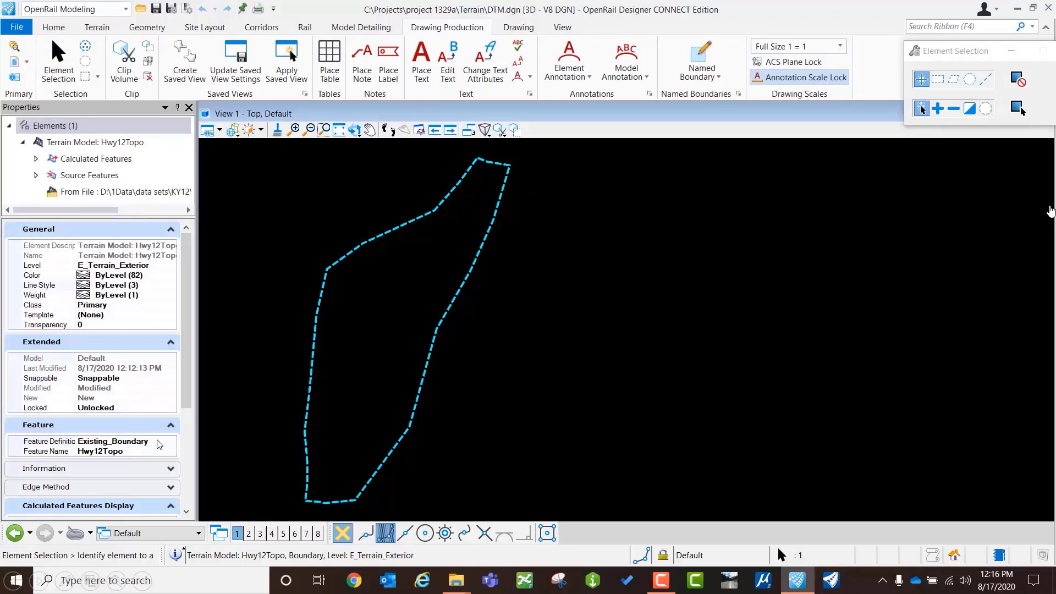
pyautogui.click(159, 443)
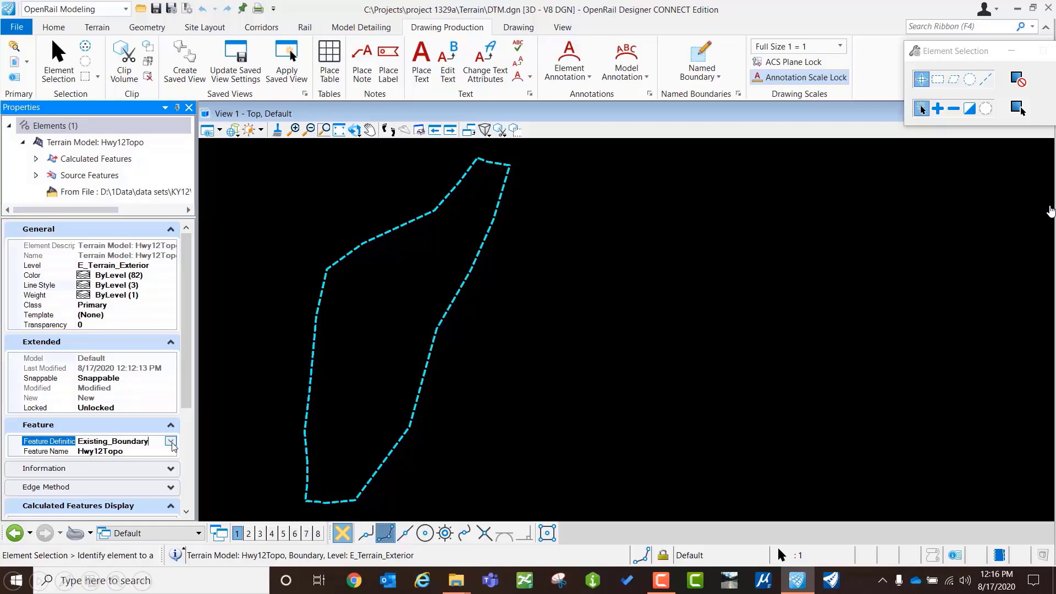
pyautogui.scroll(-3, 172, 429)
pyautogui.click(171, 387)
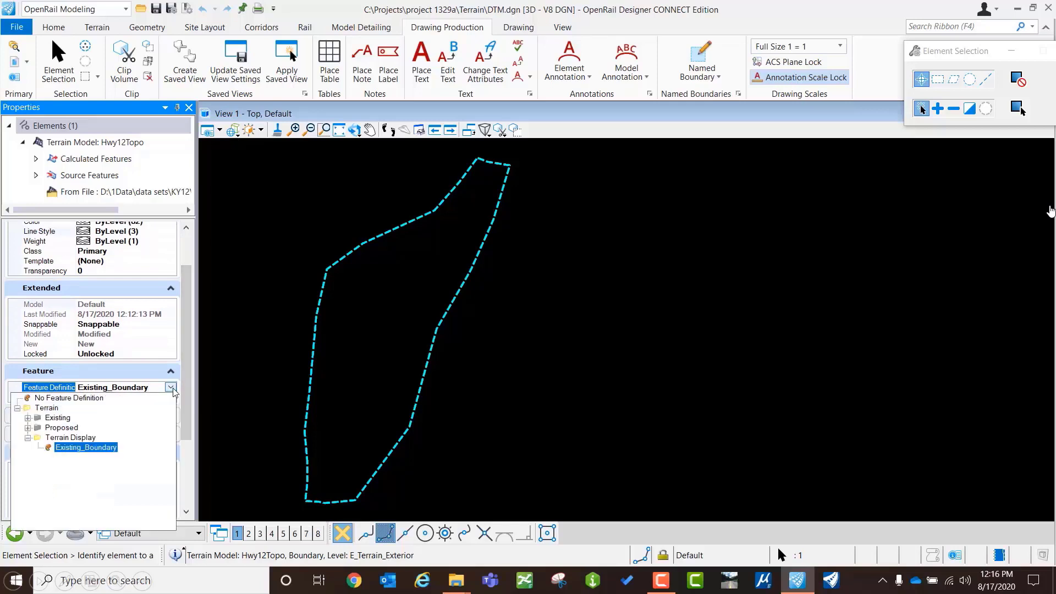
pyautogui.click(29, 433)
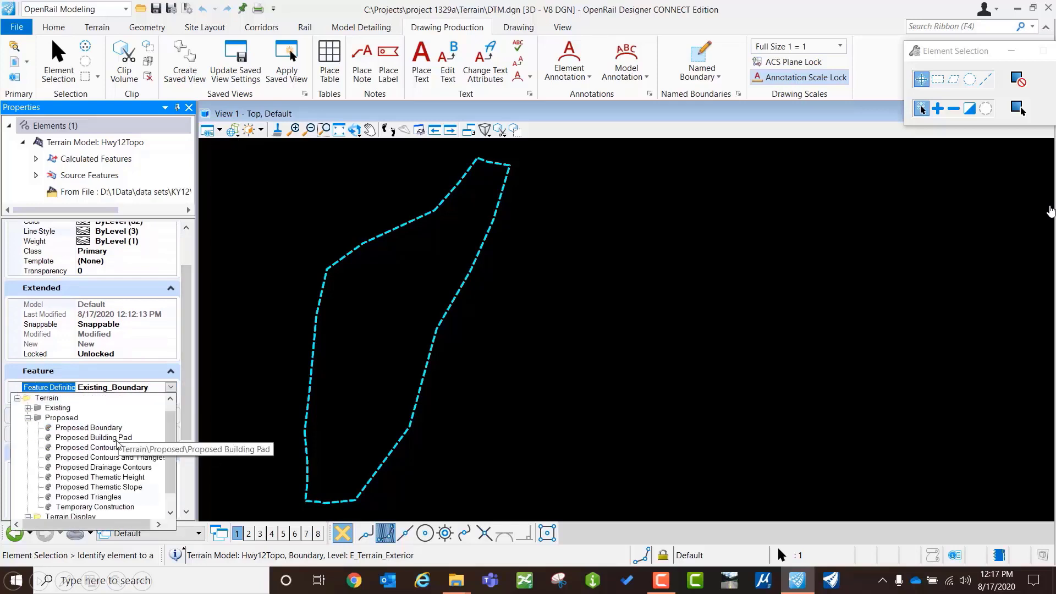
pyautogui.click(99, 448)
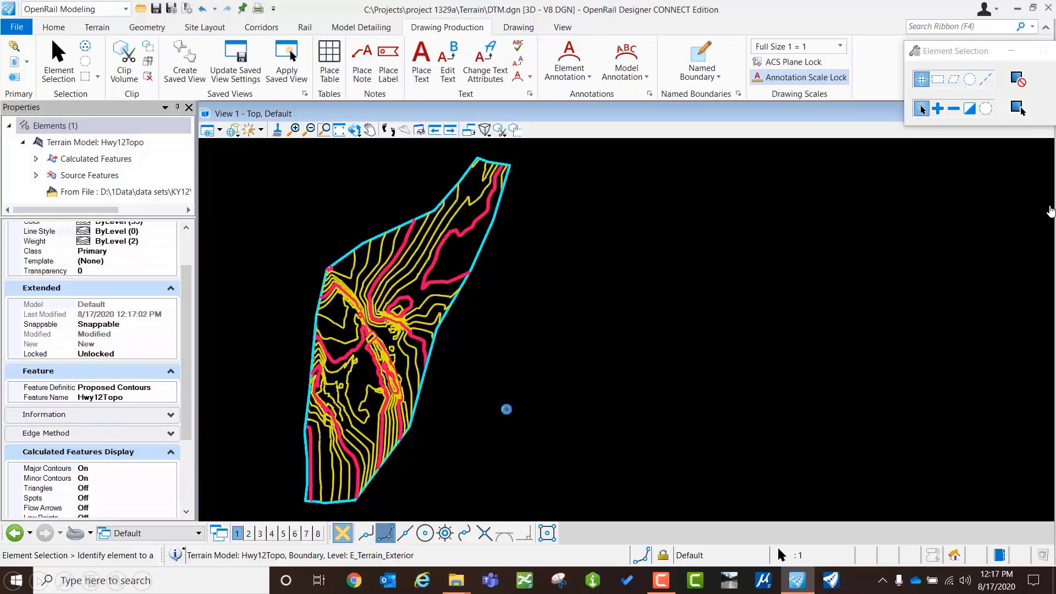
# Step: Select the Hwy12Topo terrain model again to check its level and feature definition, and clear the selection
pyautogui.click(254, 323)
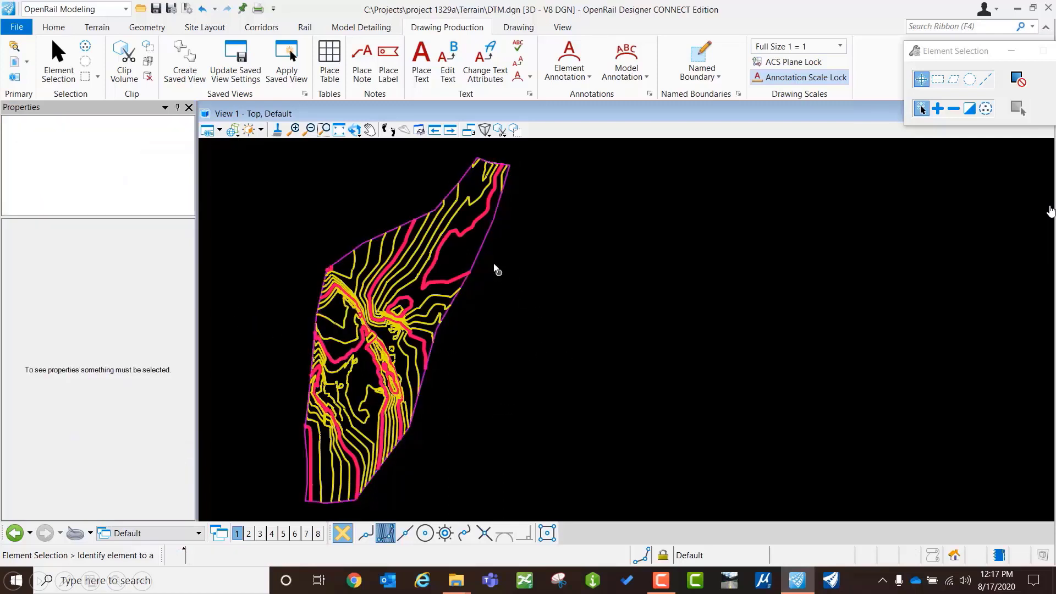
pyautogui.click(484, 235)
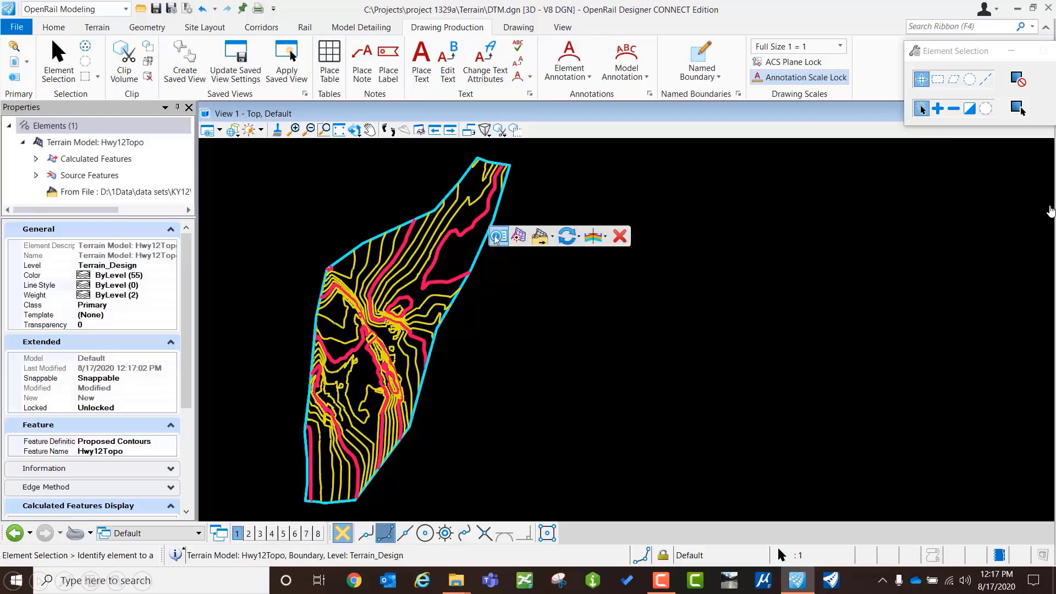
pyautogui.moveTo(497, 238)
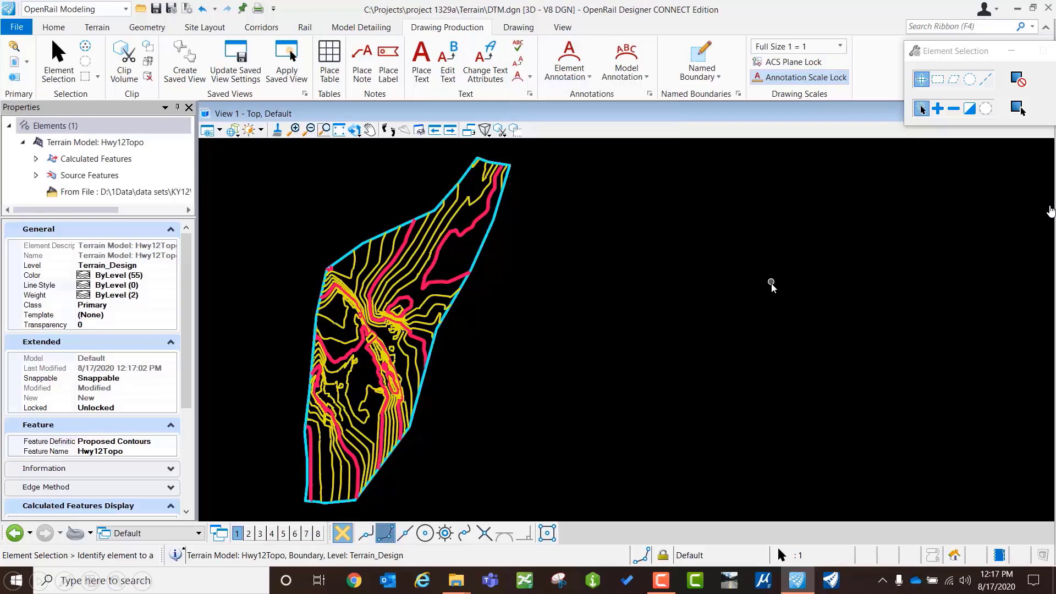
pyautogui.click(680, 292)
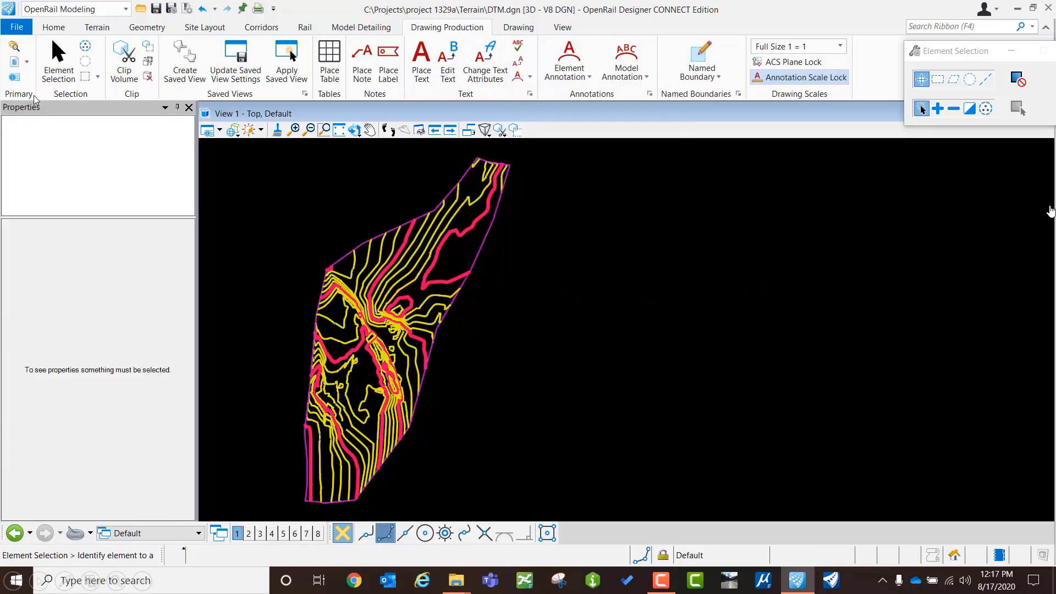
# Step: Open SEP.dgn from project 1329a's Superelevation folder, using the active WorkSpace "Training and Examples" with WorkSet "Training-Imperial"
pyautogui.click(16, 27)
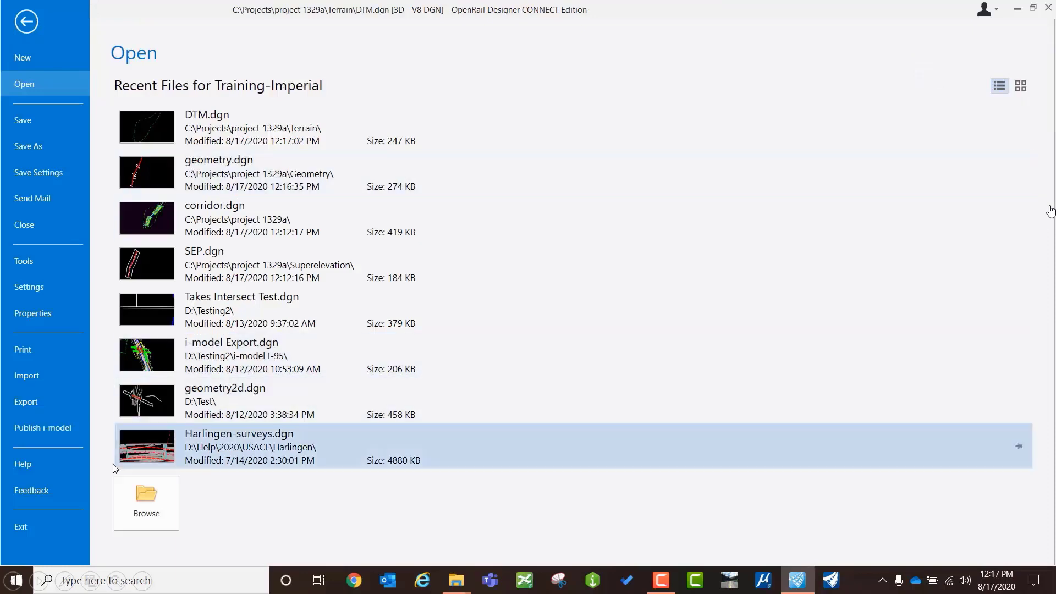
pyautogui.click(128, 489)
pyautogui.click(173, 34)
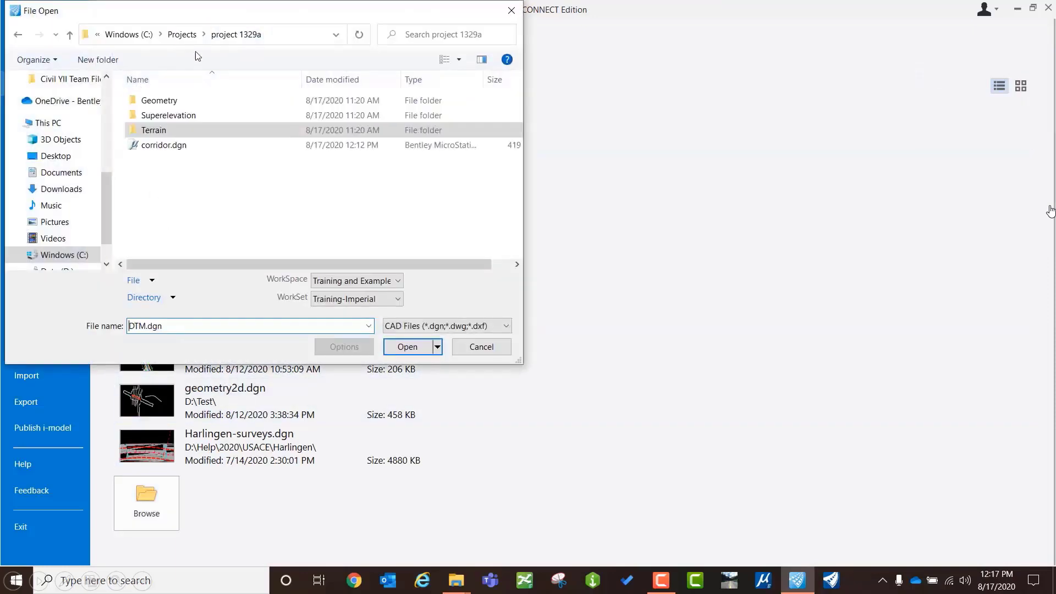
pyautogui.doubleClick(167, 117)
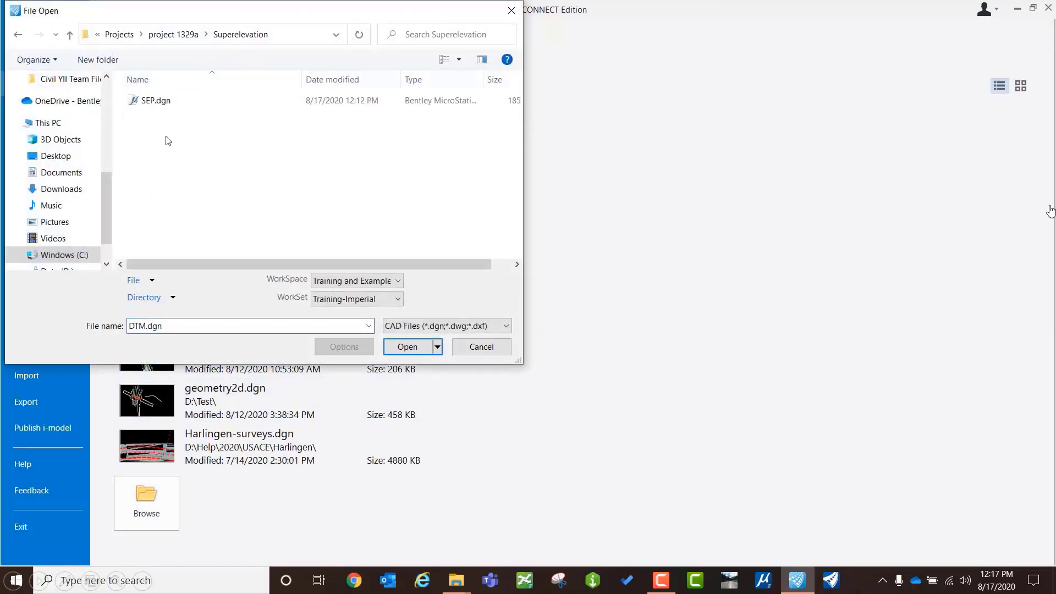
pyautogui.doubleClick(165, 101)
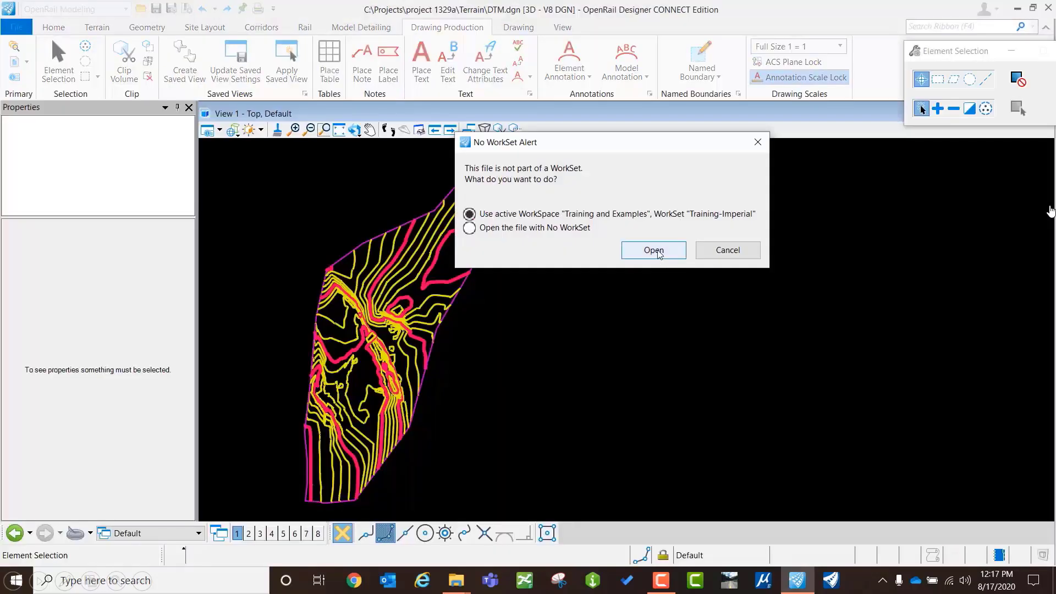
pyautogui.click(653, 250)
# Step: Assign the Superelevation feature definition to the superelevation section Section-1 and clear the selection
pyautogui.click(401, 323)
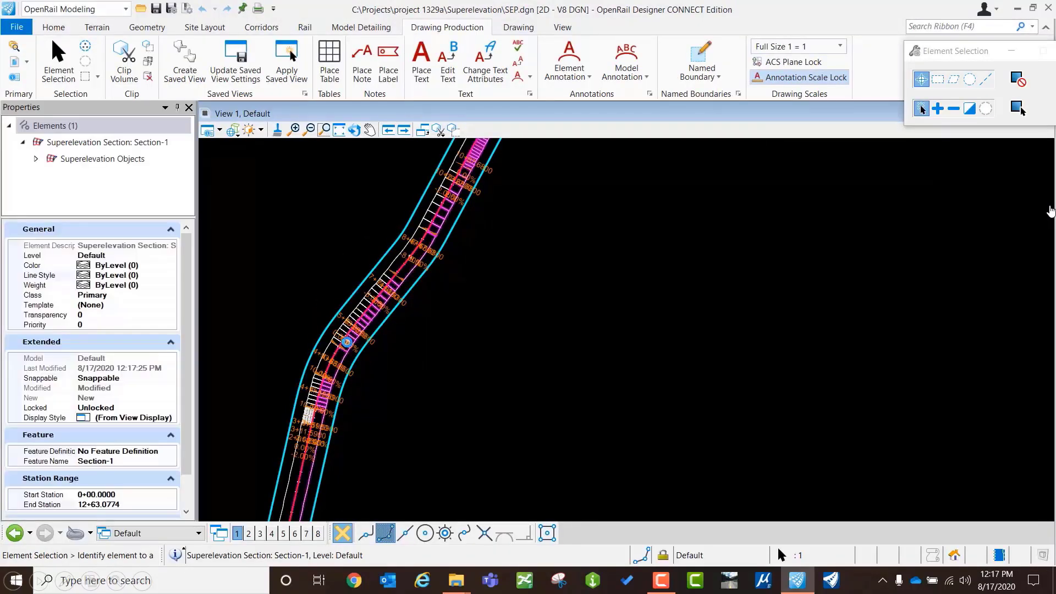
pyautogui.scroll(-3, 110, 357)
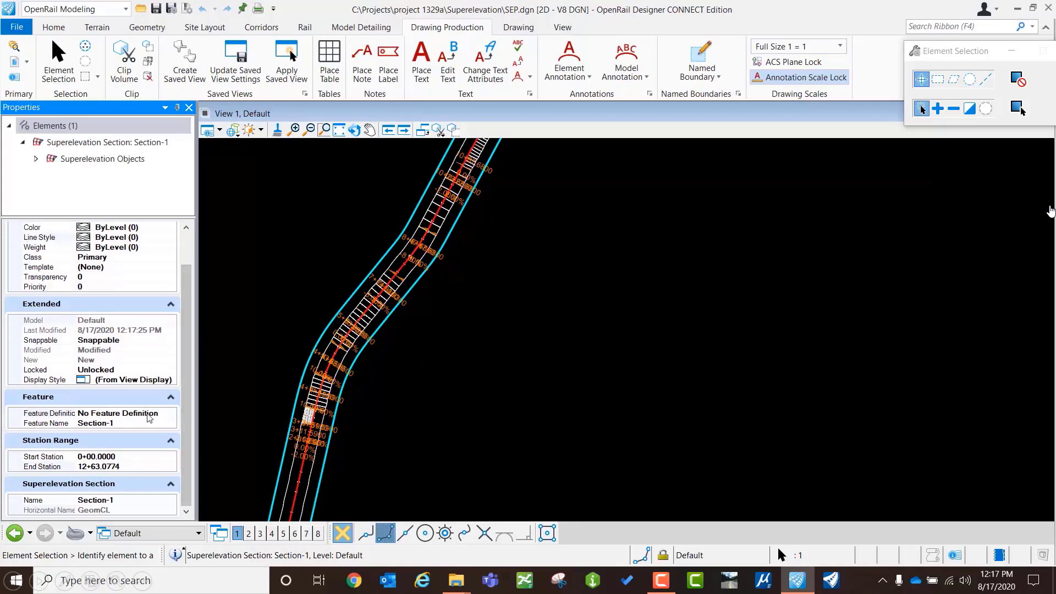
pyautogui.click(152, 413)
pyautogui.click(172, 415)
pyautogui.click(27, 434)
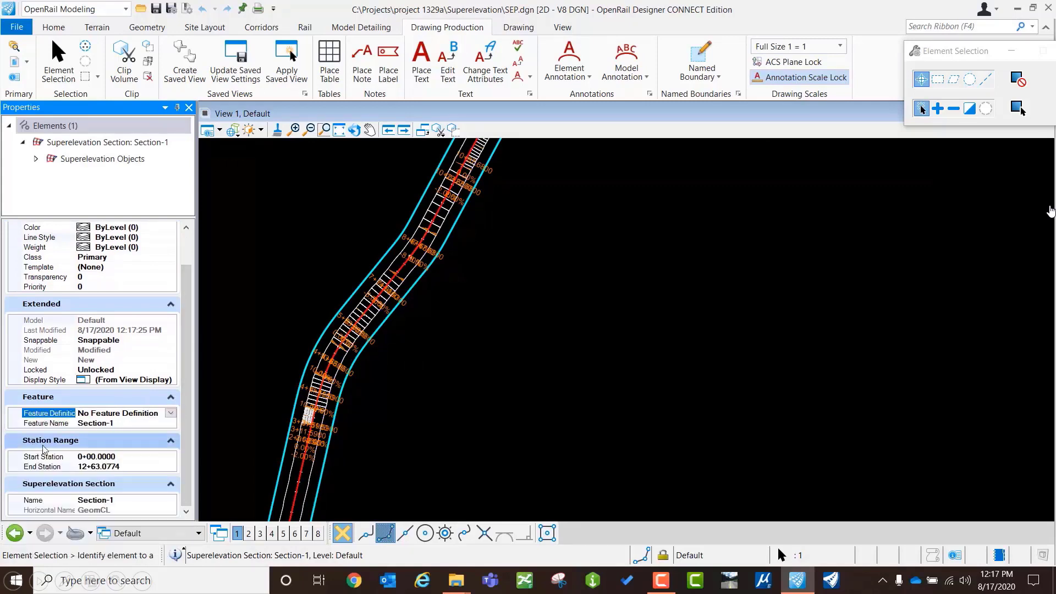
pyautogui.click(170, 414)
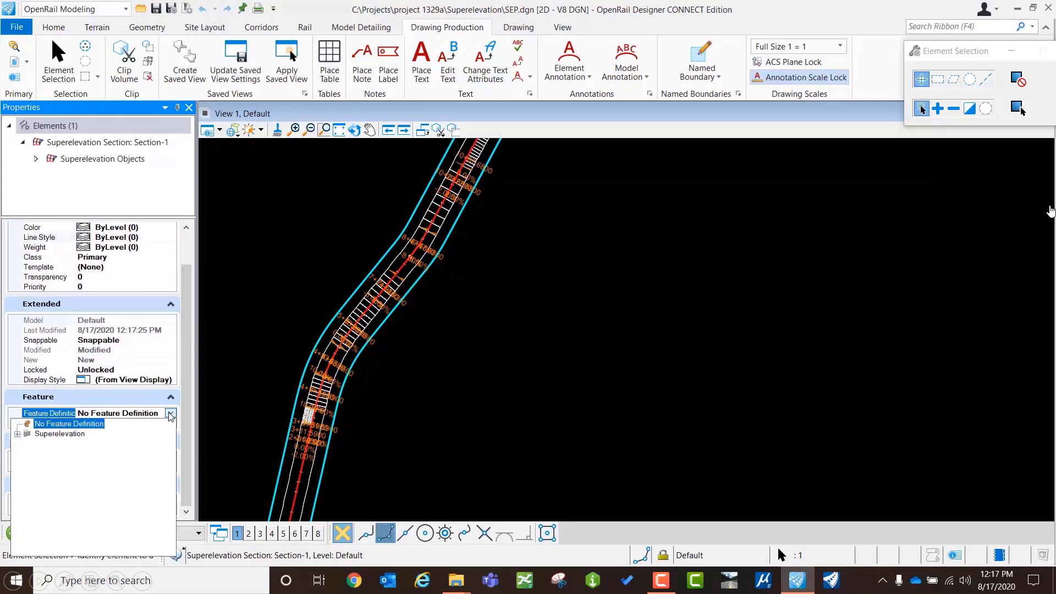
pyautogui.click(17, 434)
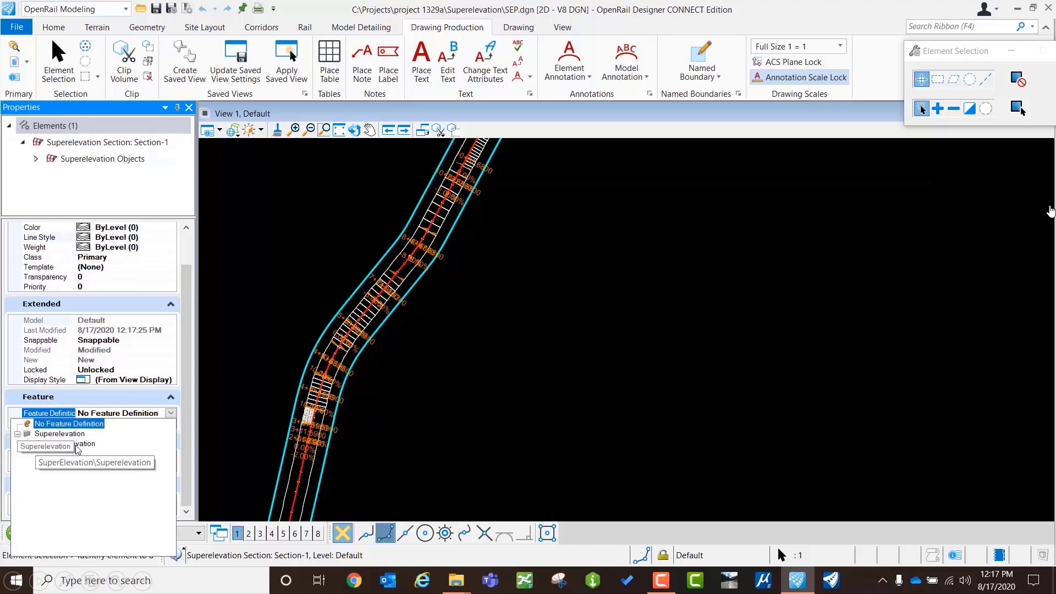
pyautogui.click(77, 445)
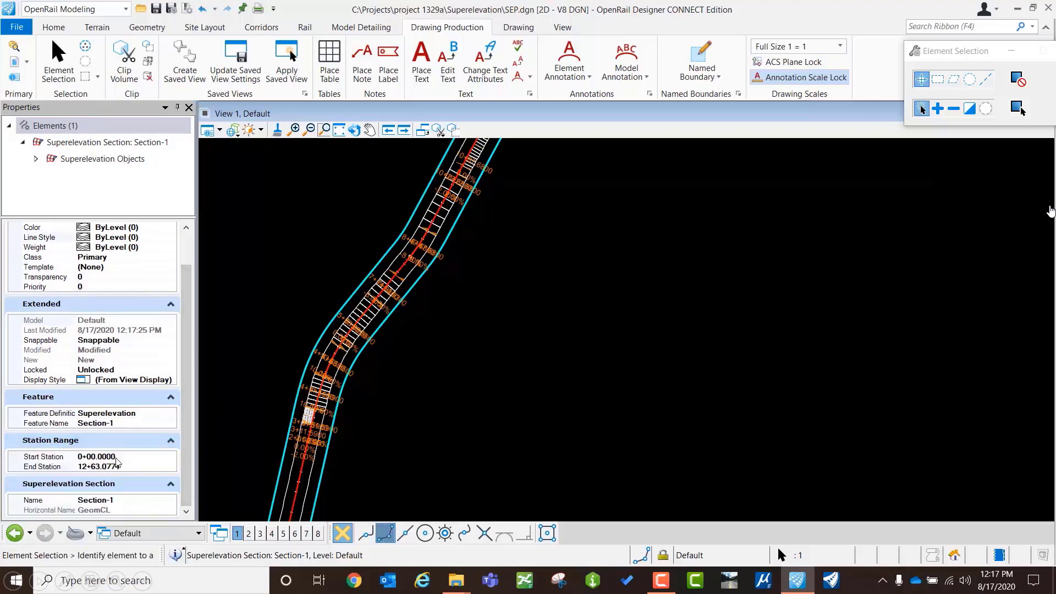
pyautogui.scroll(5, 349, 300)
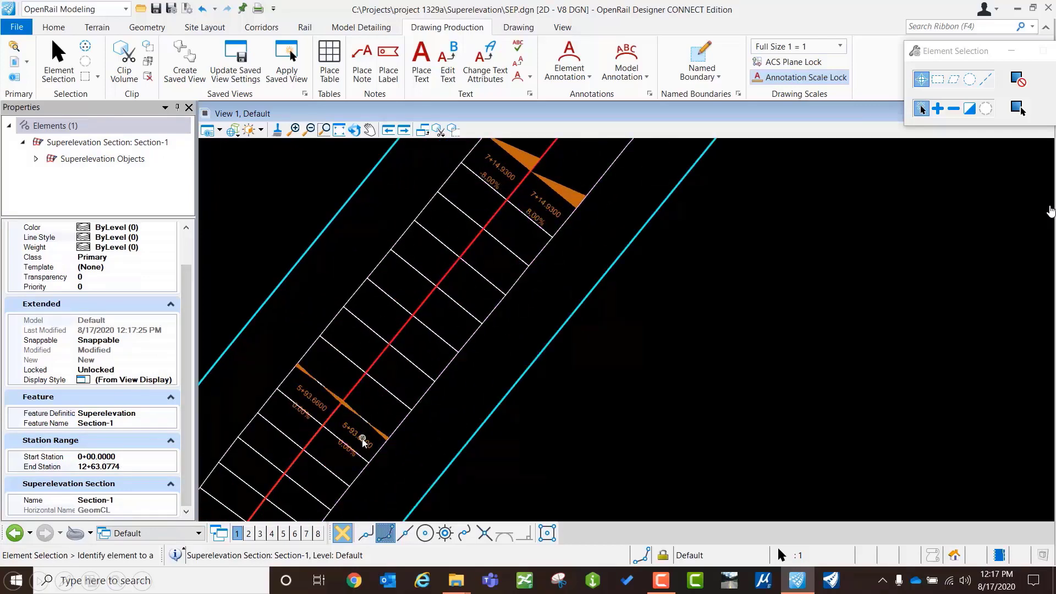
pyautogui.scroll(-6, 445, 360)
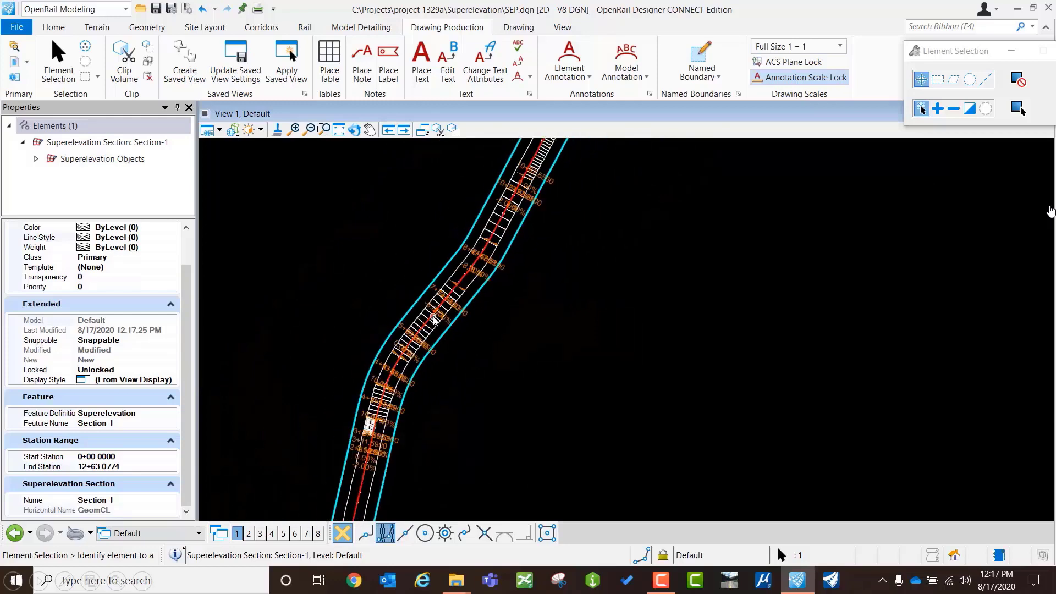
pyautogui.click(487, 329)
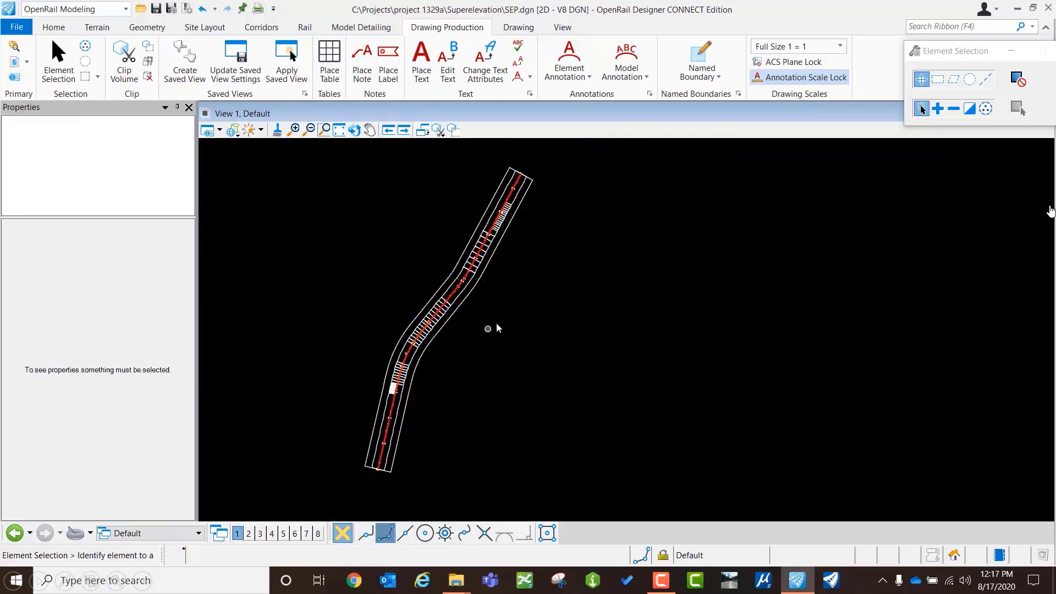
pyautogui.scroll(1, 490, 316)
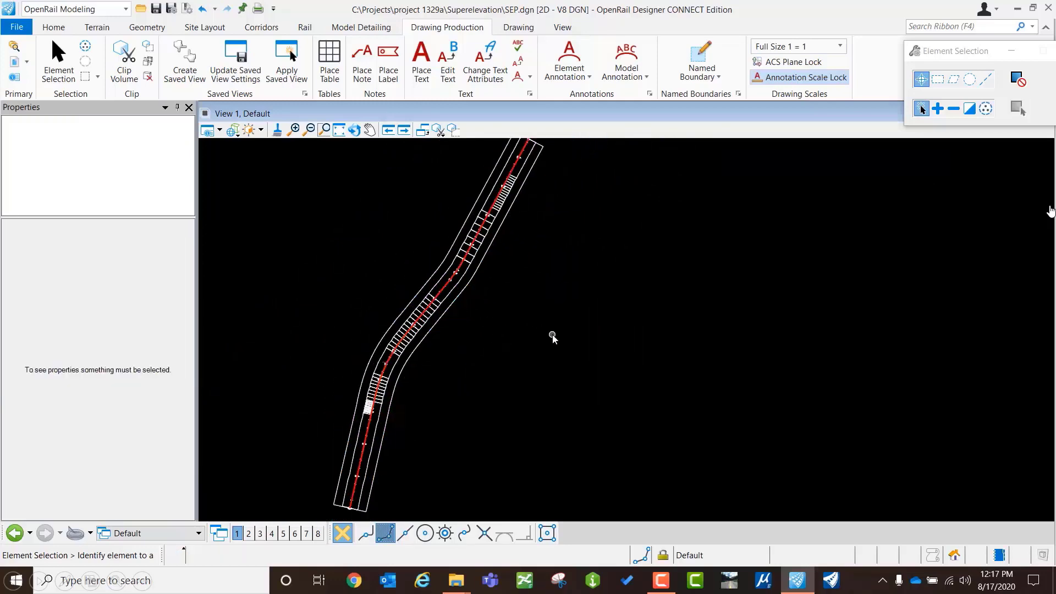
# Step: Open corridor.dgn from the project 1329a folder, using WorkSpace "Training and Examples" with WorkSet "Training-Imperial"
pyautogui.click(18, 27)
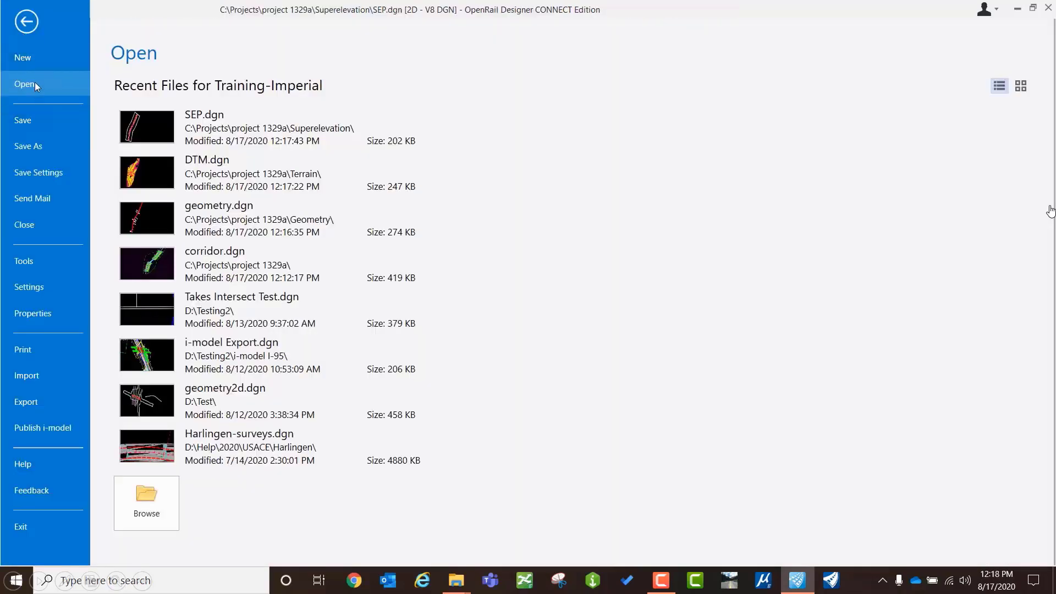
pyautogui.click(149, 506)
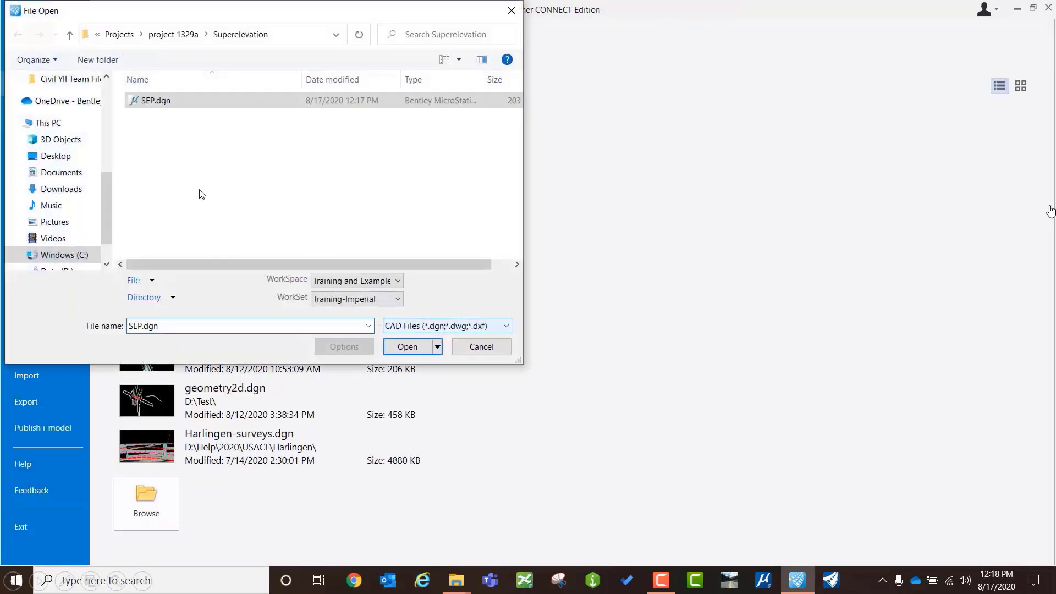
pyautogui.click(173, 34)
pyautogui.doubleClick(181, 144)
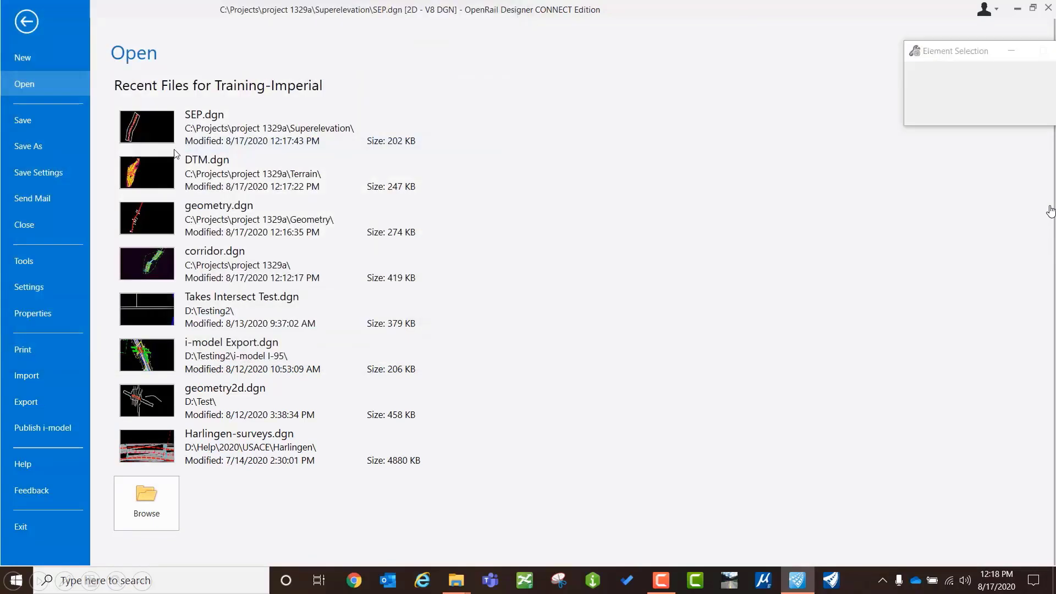
pyautogui.click(663, 250)
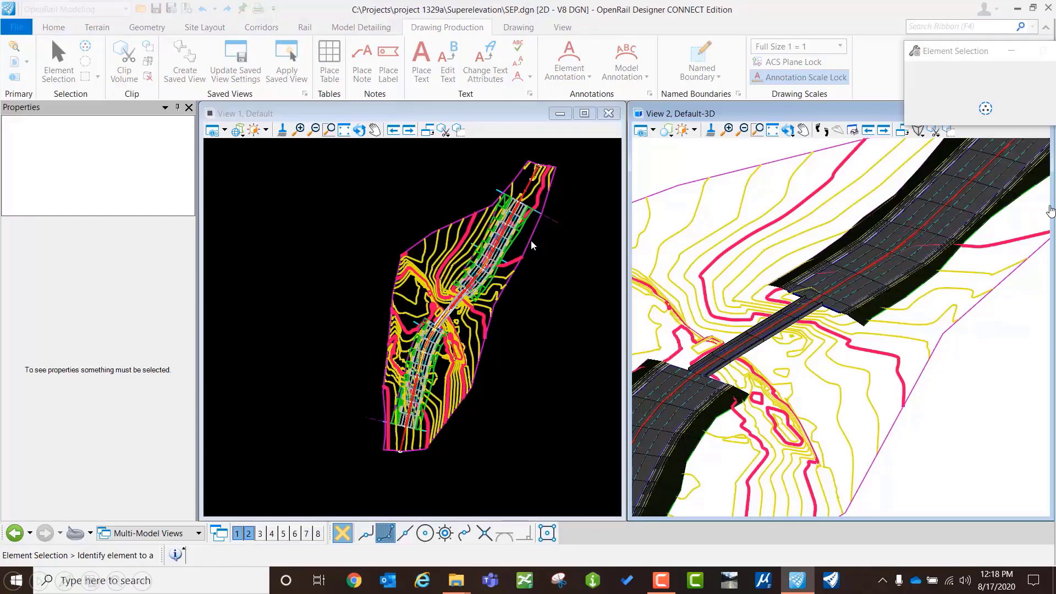
# Step: Override the symbology of the referenced Hwy12Topo terrain and turn off its major and minor contours
pyautogui.click(530, 241)
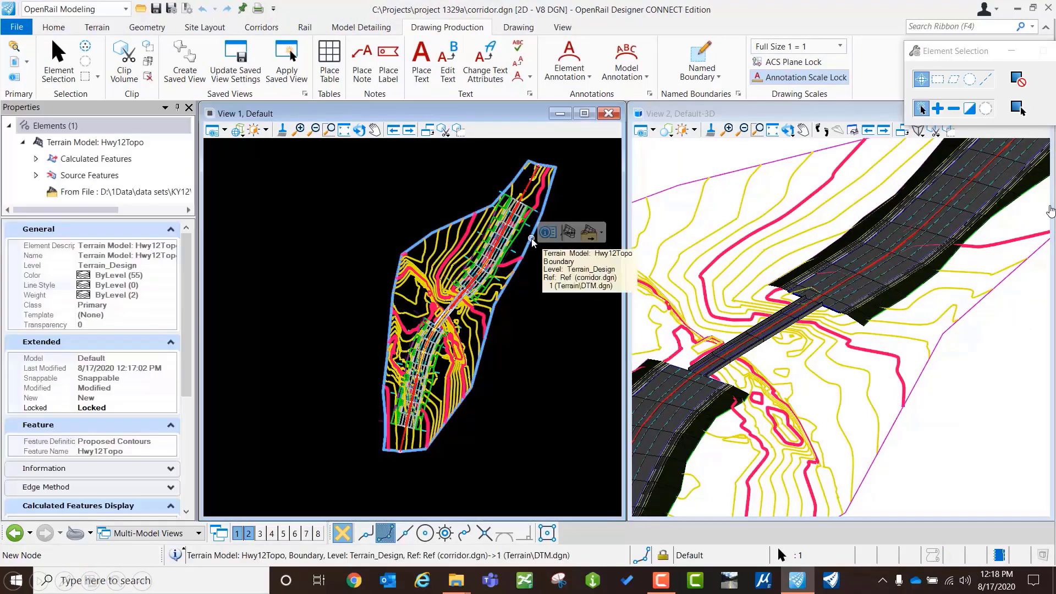
pyautogui.moveTo(531, 242)
pyautogui.doubleClick(667, 379)
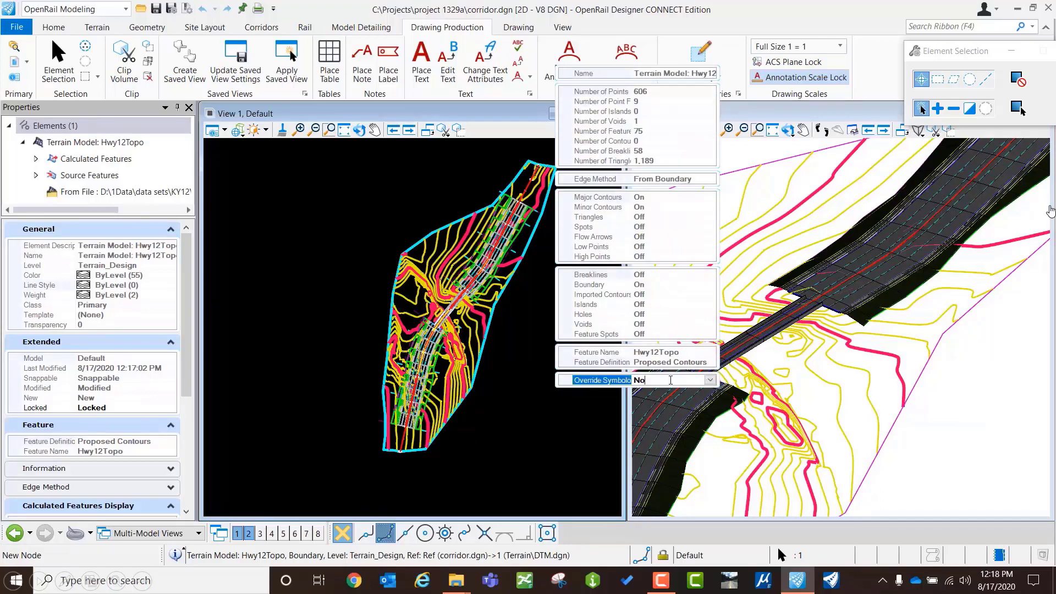
pyautogui.click(656, 200)
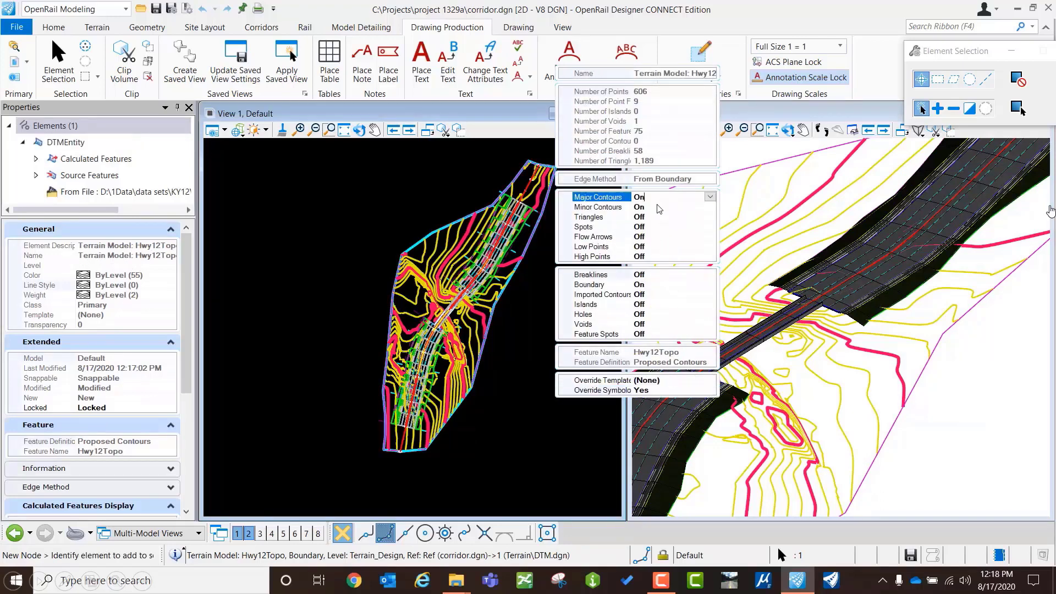
pyautogui.doubleClick(655, 200)
pyautogui.doubleClick(657, 207)
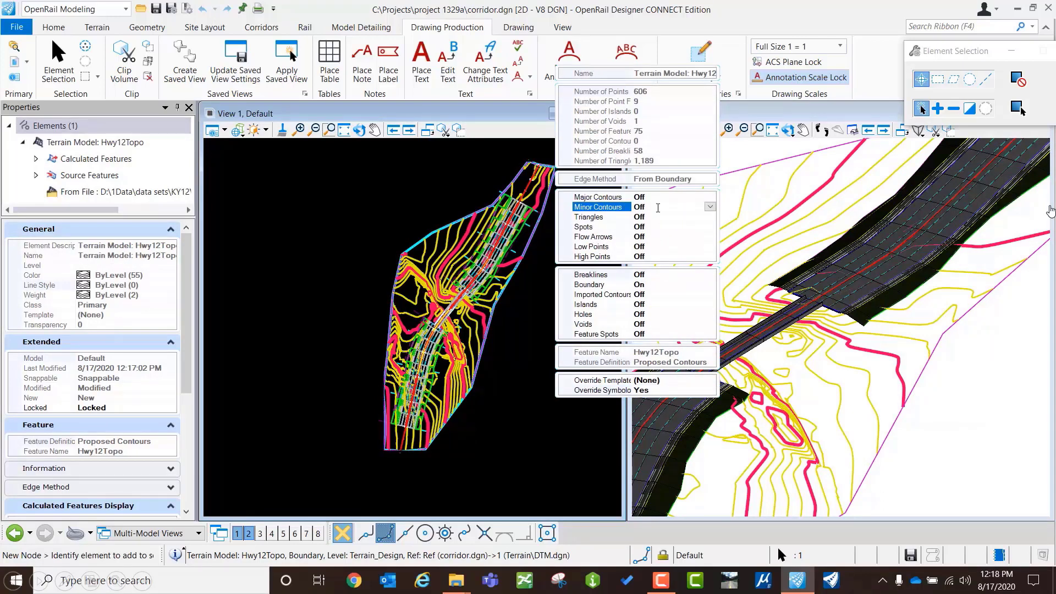
pyautogui.click(513, 355)
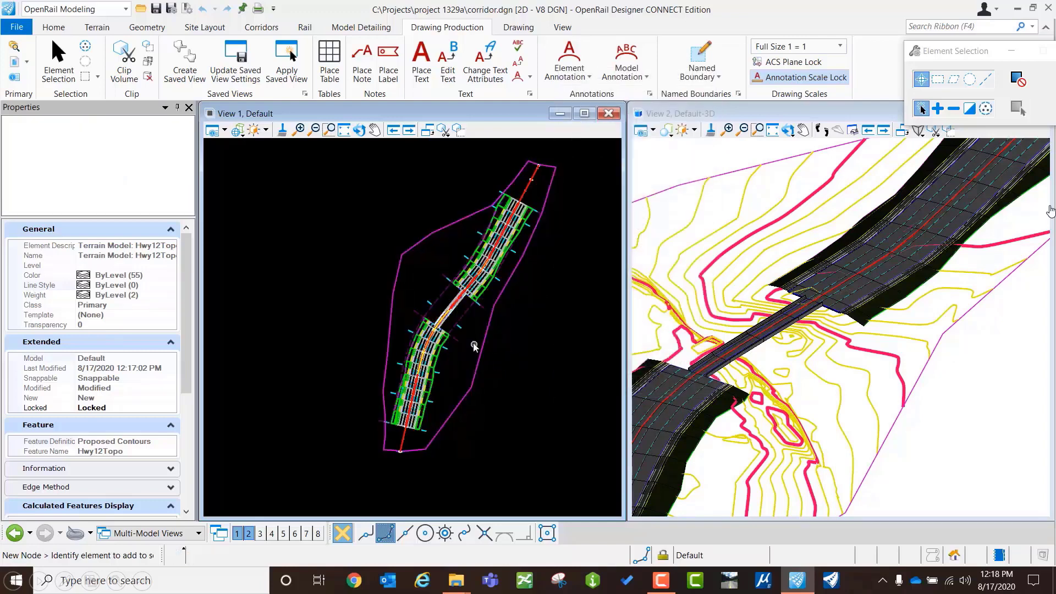
# Step: Select Corridor 1 in the plan view and check the feature definition in its properties
pyautogui.scroll(2, 474, 345)
pyautogui.scroll(1, 457, 369)
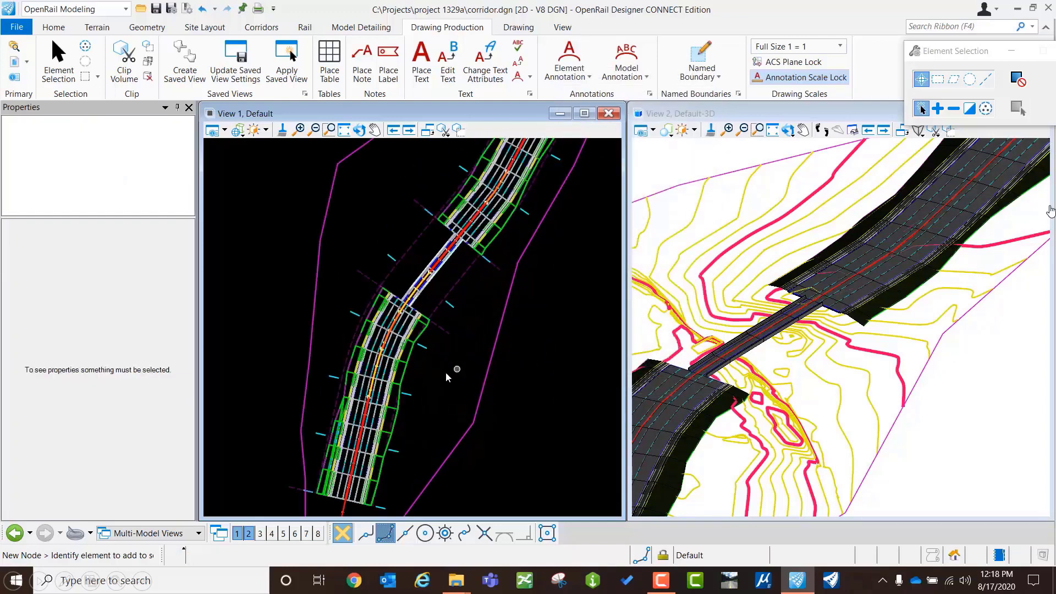
pyautogui.scroll(-1, 423, 375)
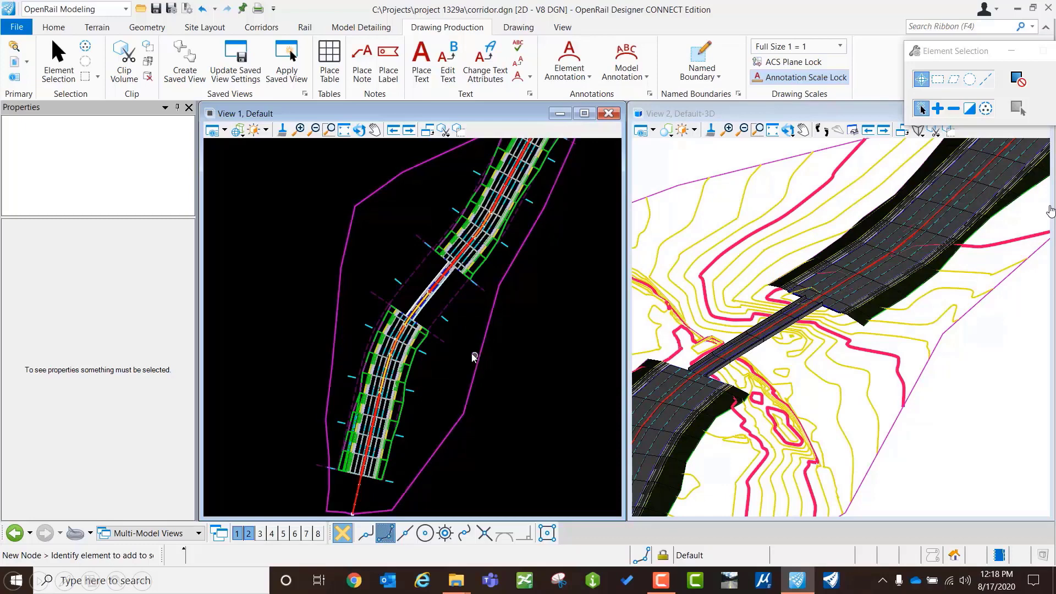
pyautogui.click(448, 324)
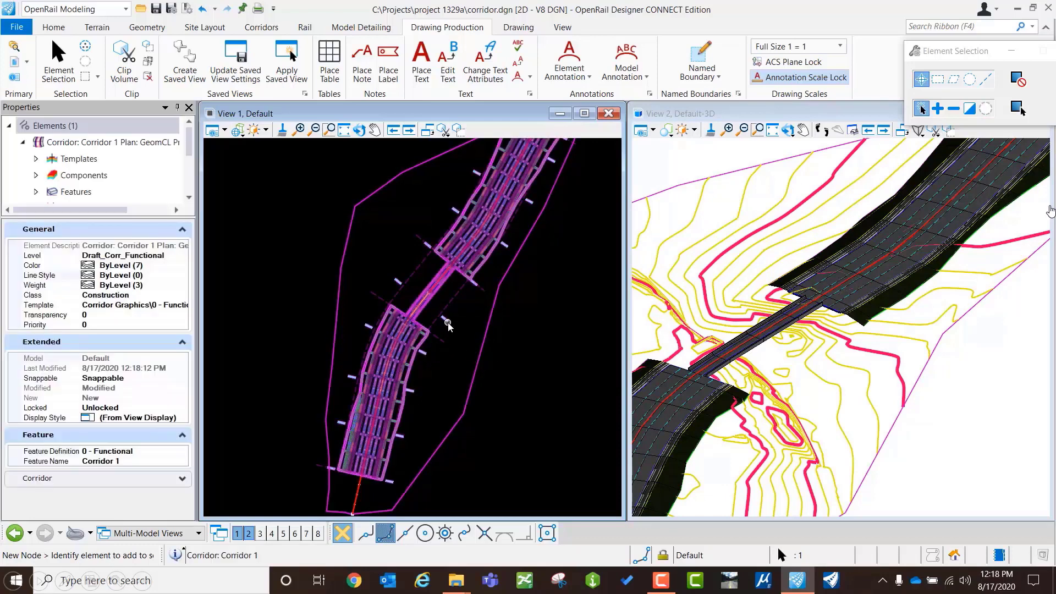
pyautogui.click(466, 317)
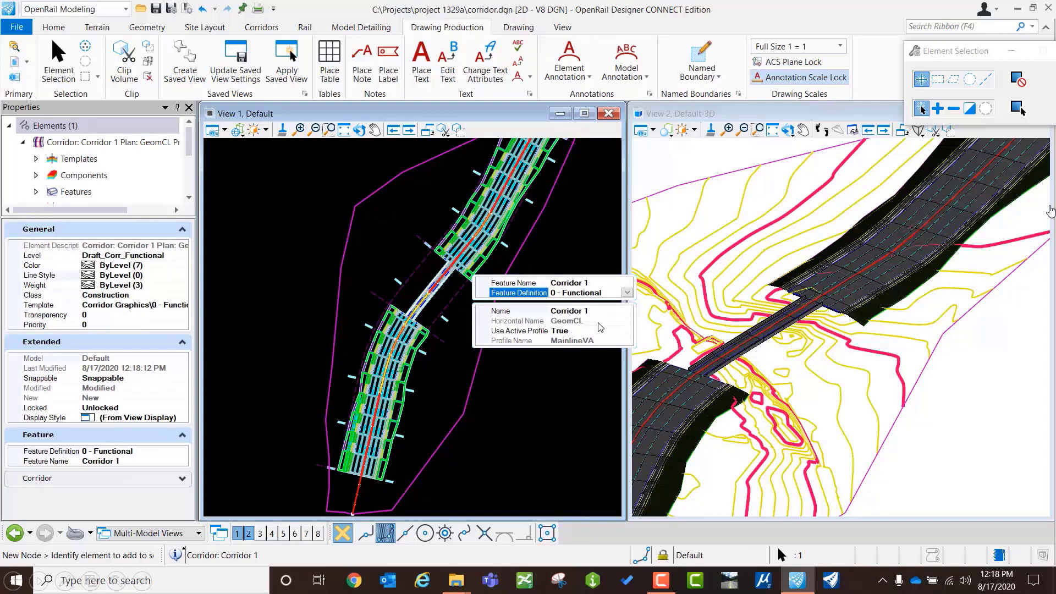
pyautogui.click(538, 429)
# Step: Open the cross section model of Corridor 1 in View 7
pyautogui.click(452, 325)
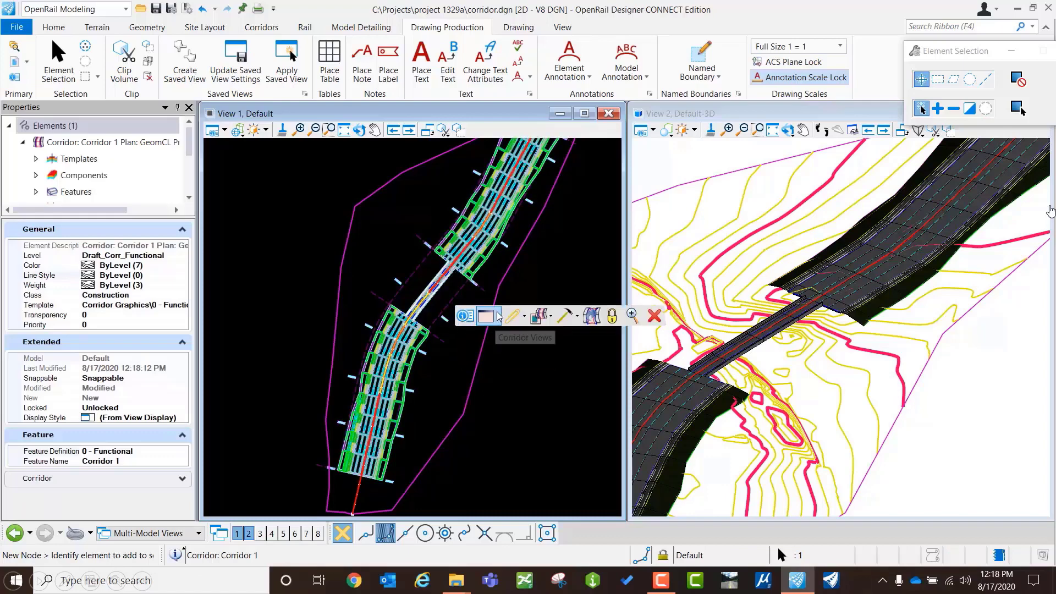
pyautogui.moveTo(489, 322)
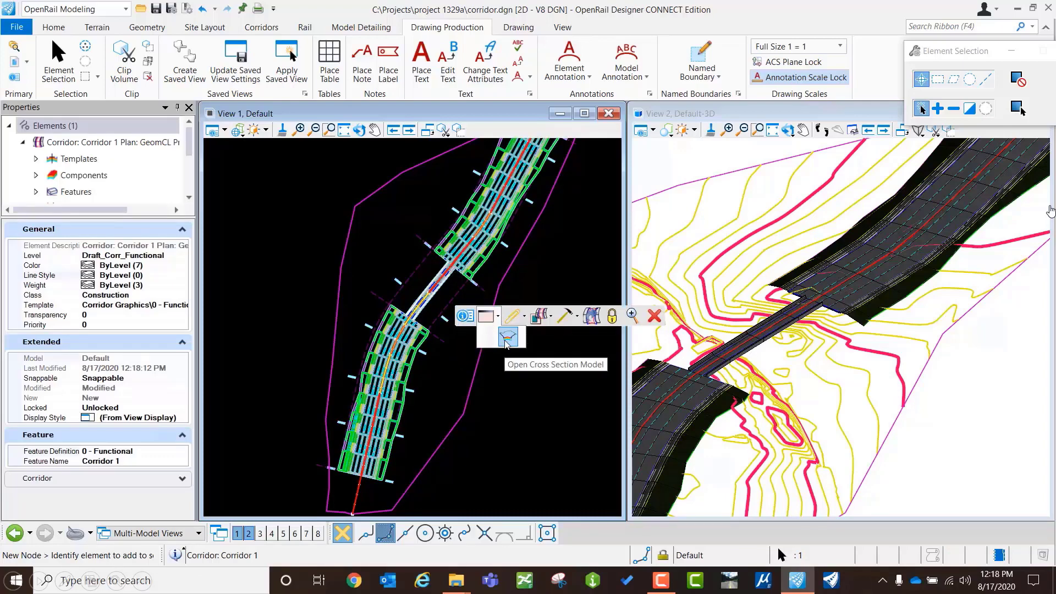
pyautogui.click(506, 339)
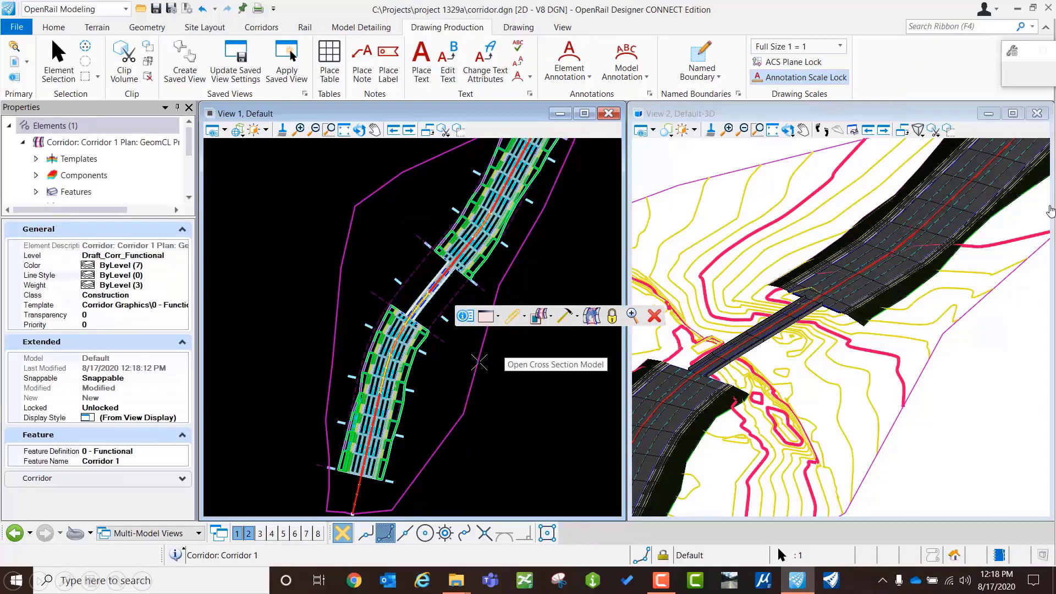
pyautogui.click(306, 533)
pyautogui.click(415, 418)
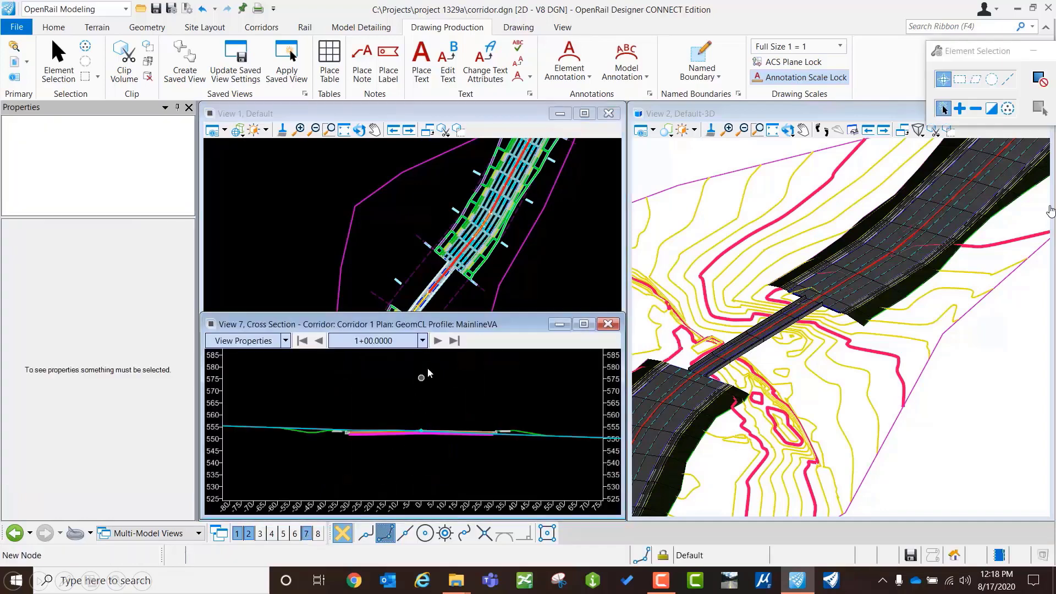
# Step: Advance the Corridor 1 cross section view to the next station and set its vertical exaggeration to 2
pyautogui.click(438, 341)
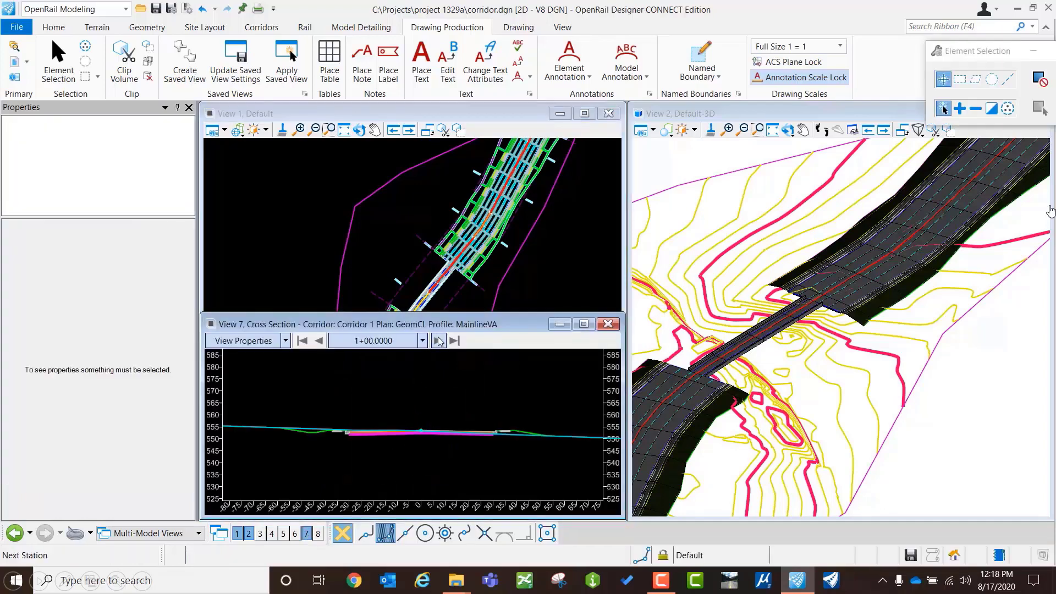
pyautogui.click(286, 340)
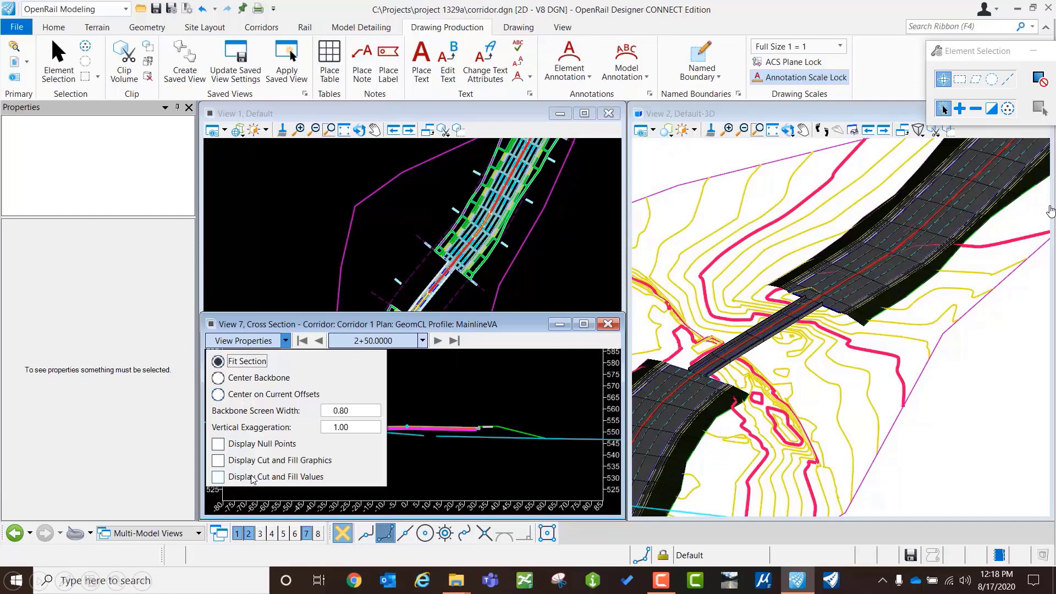
pyautogui.moveTo(353, 429); pyautogui.dragTo(317, 436)
pyautogui.write('2')
pyautogui.click(405, 451)
# Step: Step through the Corridor 1 cross sections to station 4+50 and close the cross section view
pyautogui.click(437, 340)
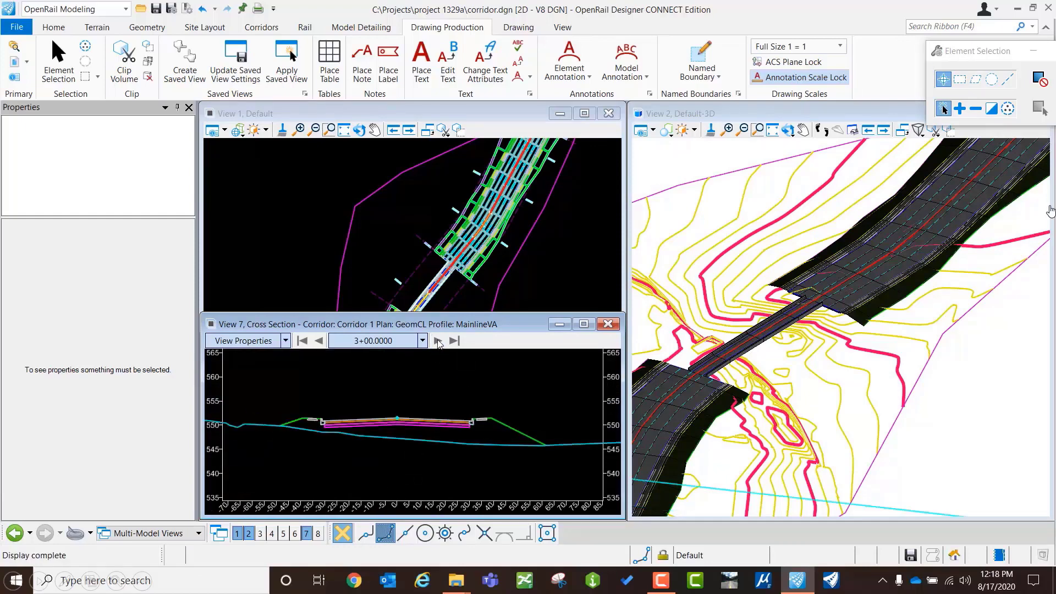
pyautogui.click(438, 340)
pyautogui.click(438, 340)
pyautogui.click(438, 340)
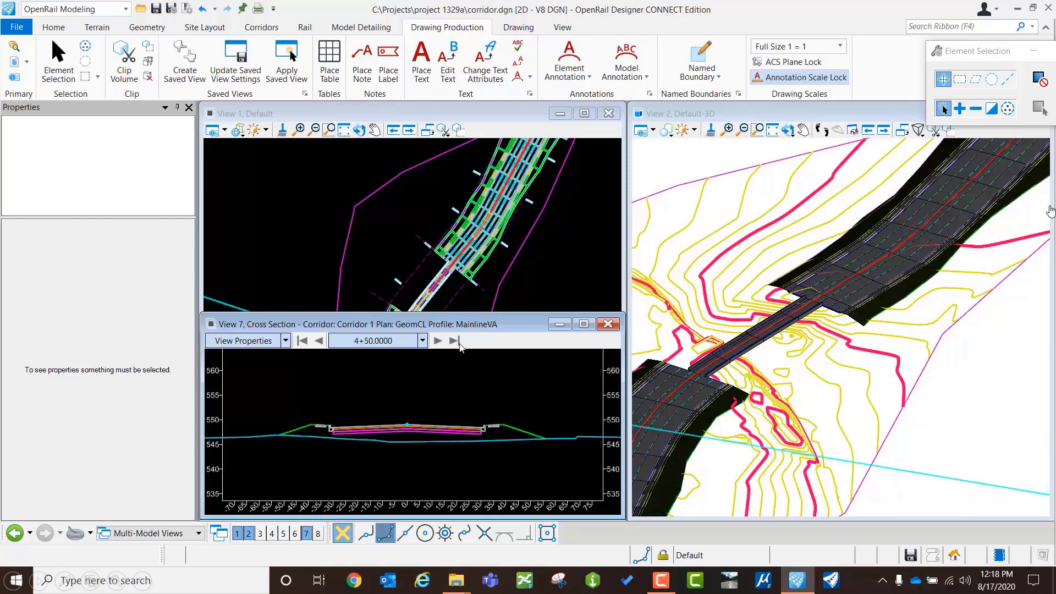
pyautogui.click(608, 324)
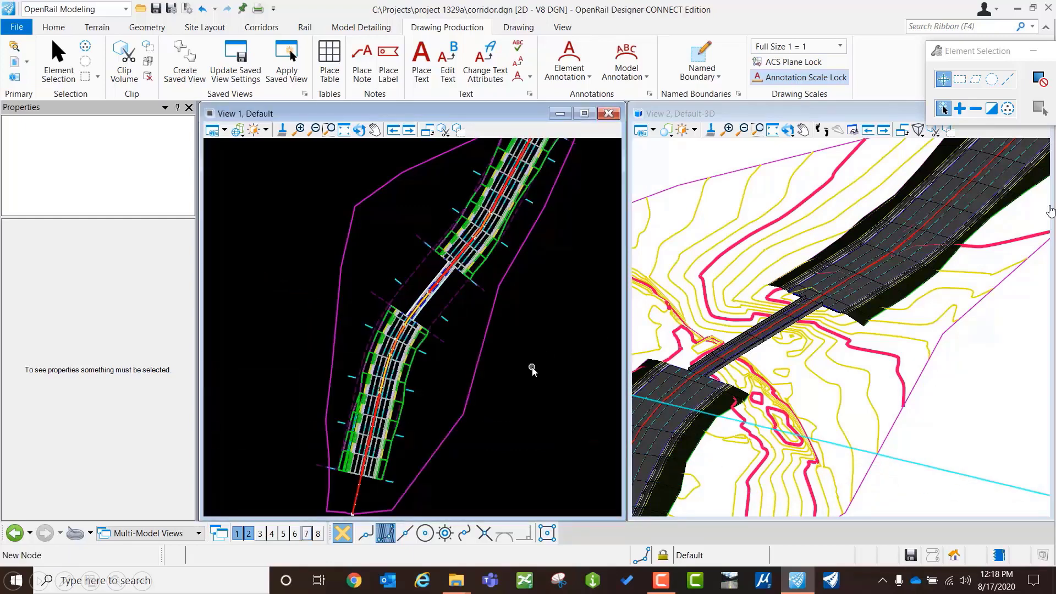
# Step: Examine the point controls, parametric constraints and end condition exceptions in the corridor objects of Corridor 1, closing the dialog and clearing the selection
pyautogui.click(445, 323)
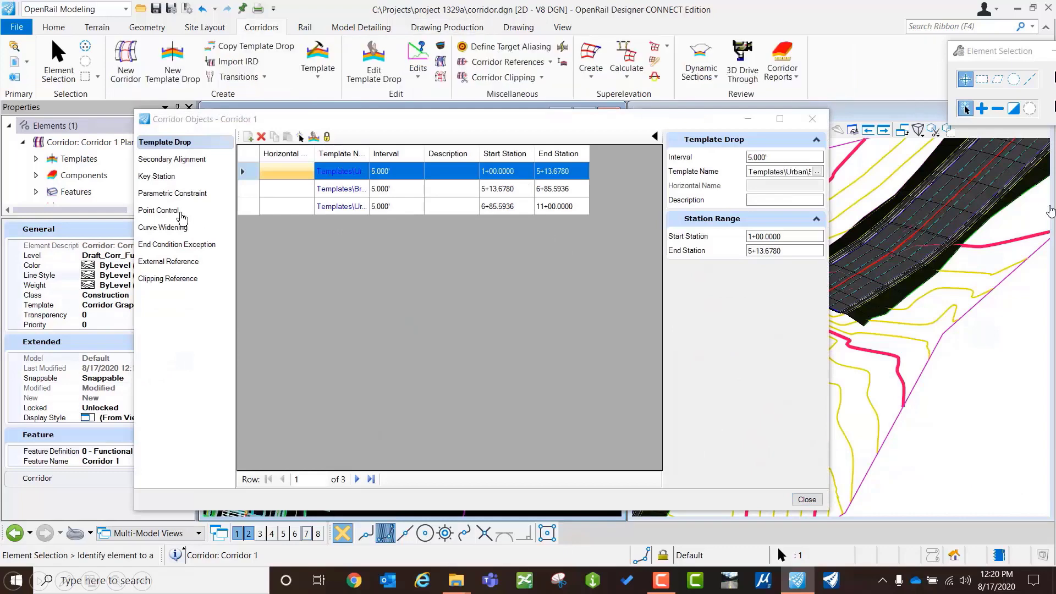
pyautogui.click(165, 211)
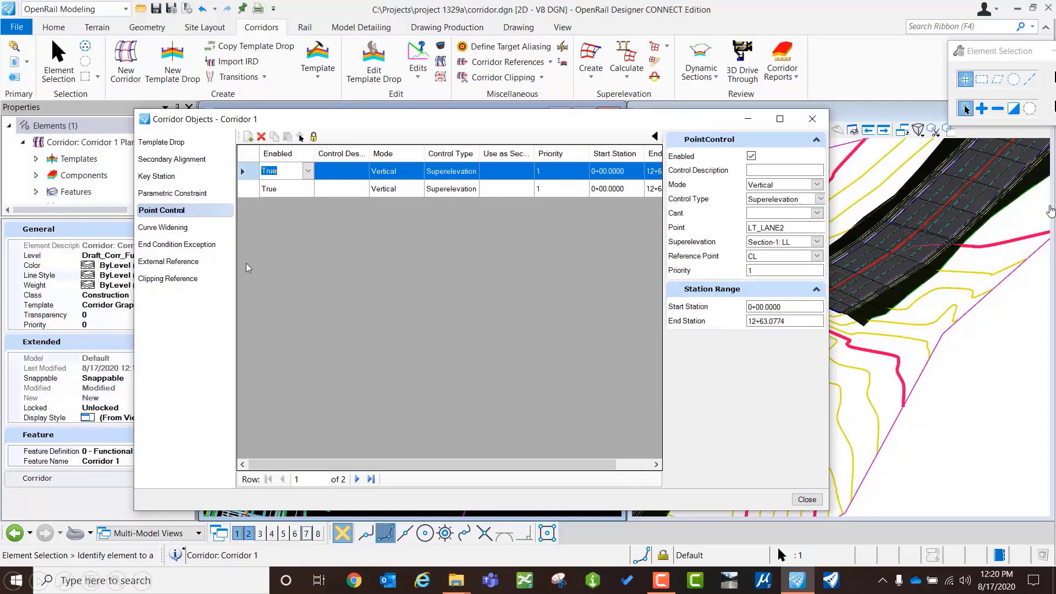
pyautogui.click(170, 194)
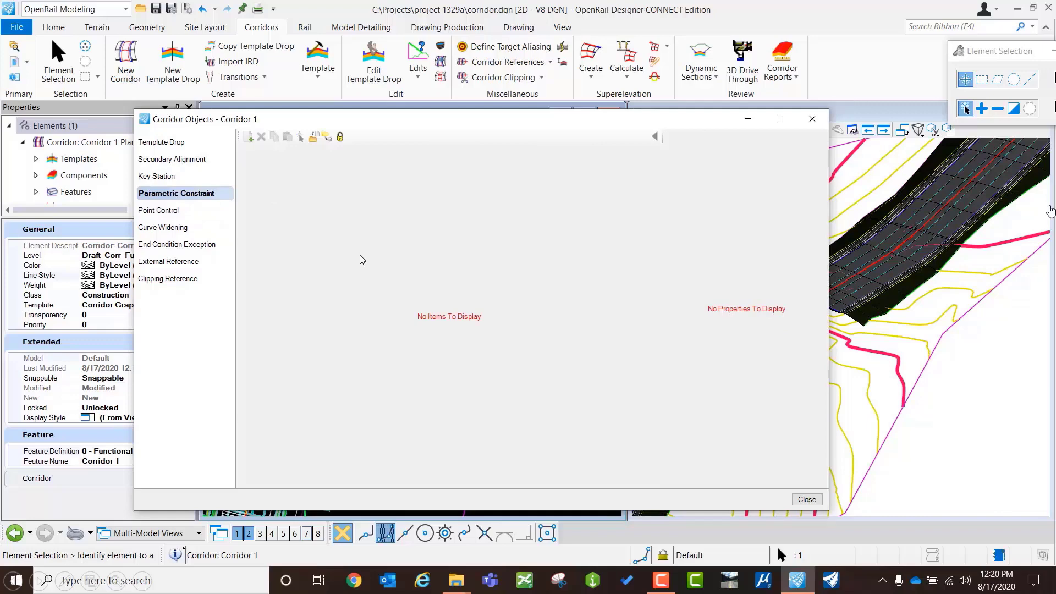
pyautogui.click(165, 245)
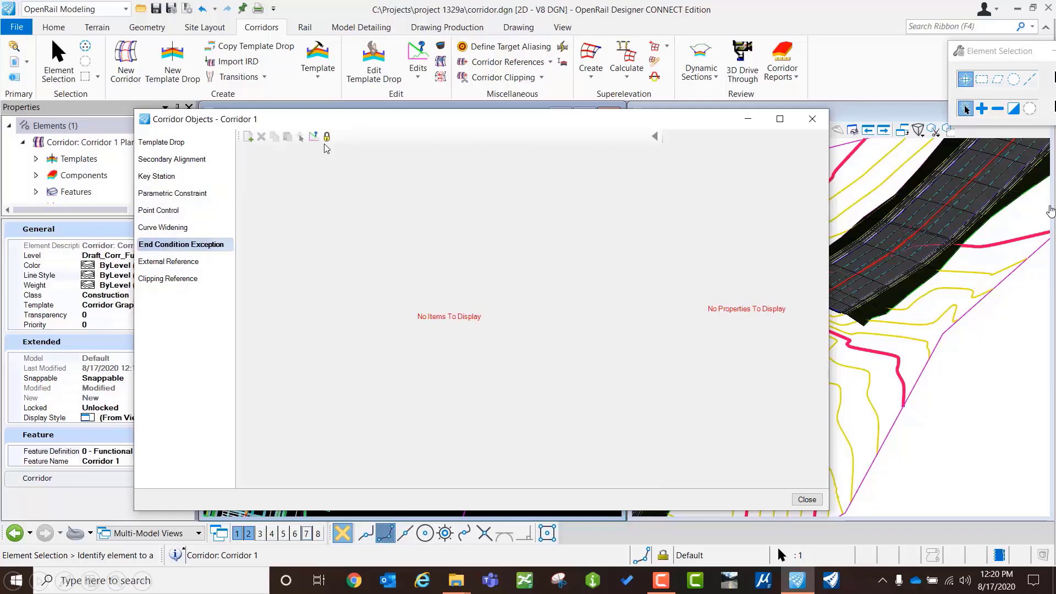
pyautogui.click(810, 119)
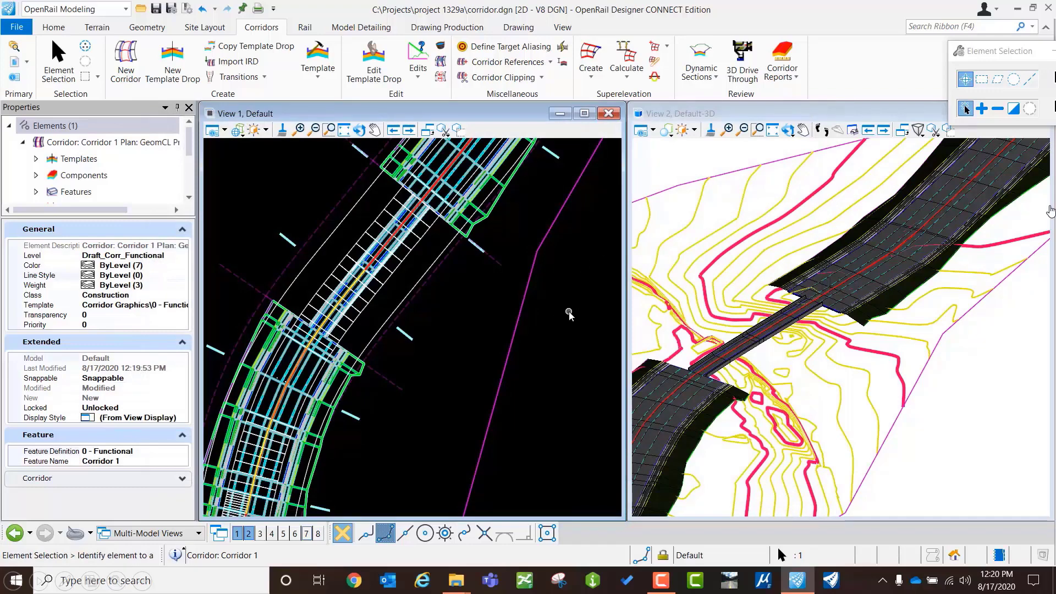
pyautogui.scroll(-1, 566, 315)
pyautogui.click(567, 313)
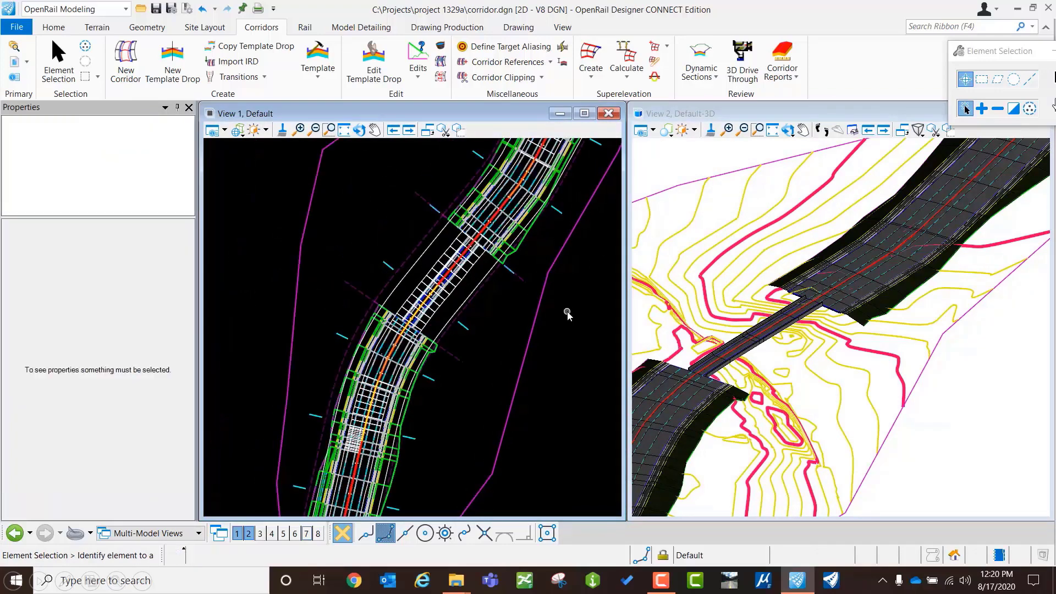
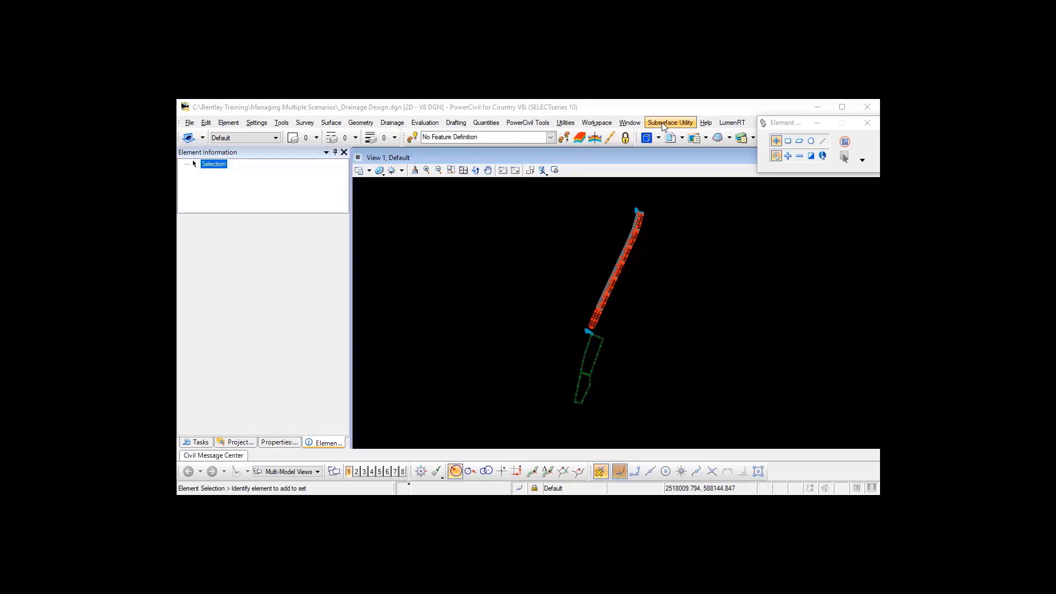
# Step: In PowerCivil, select the whole drainage network and export it as the submodel file "SUDA Submodel" in the Managing Multiple Scenarios folder
pyautogui.click(656, 386)
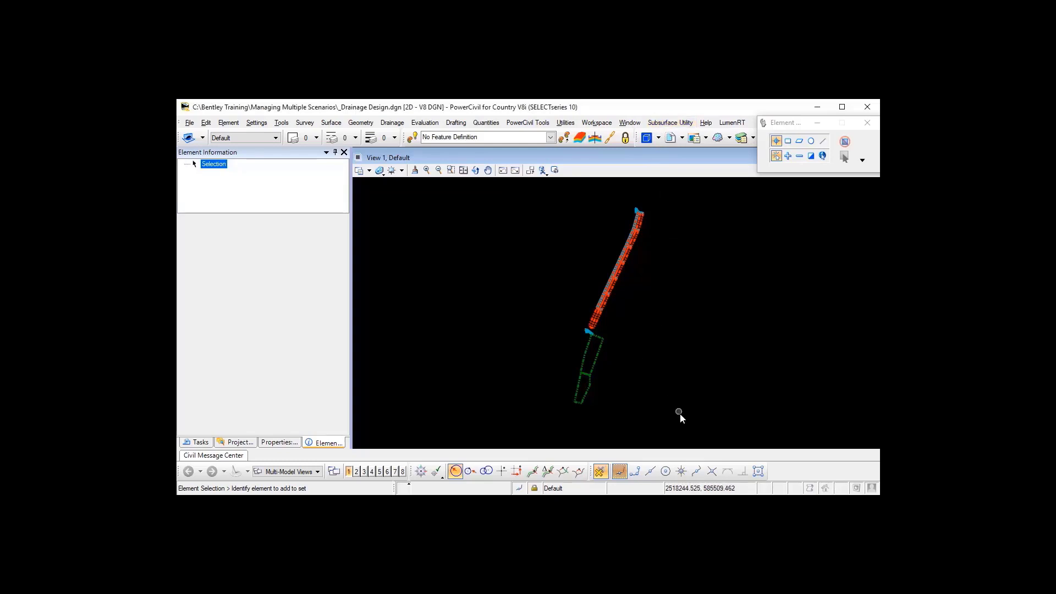
pyautogui.moveTo(691, 425); pyautogui.dragTo(532, 193)
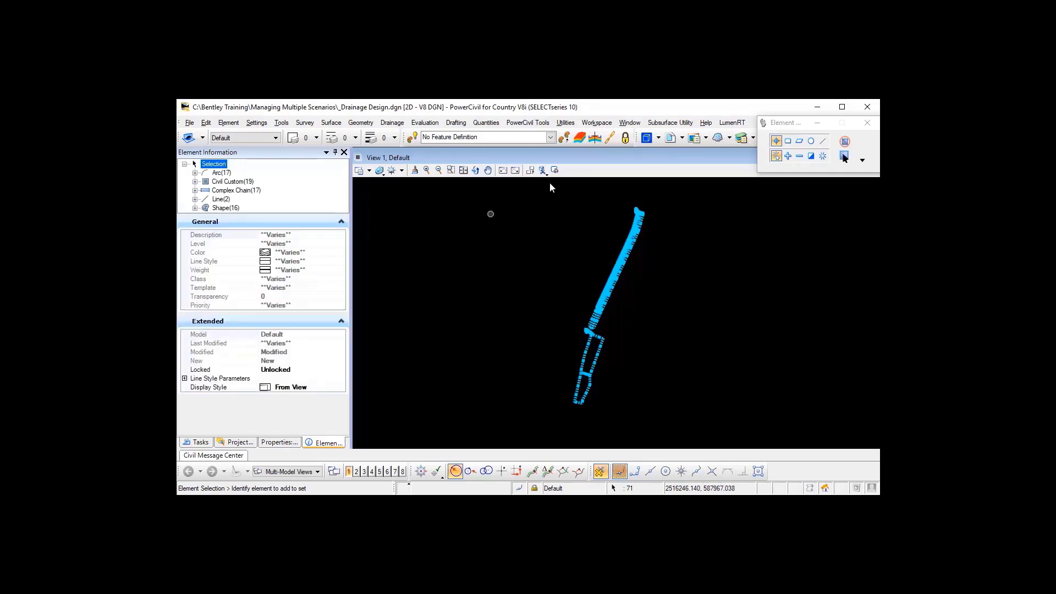
pyautogui.click(659, 126)
pyautogui.moveTo(667, 138)
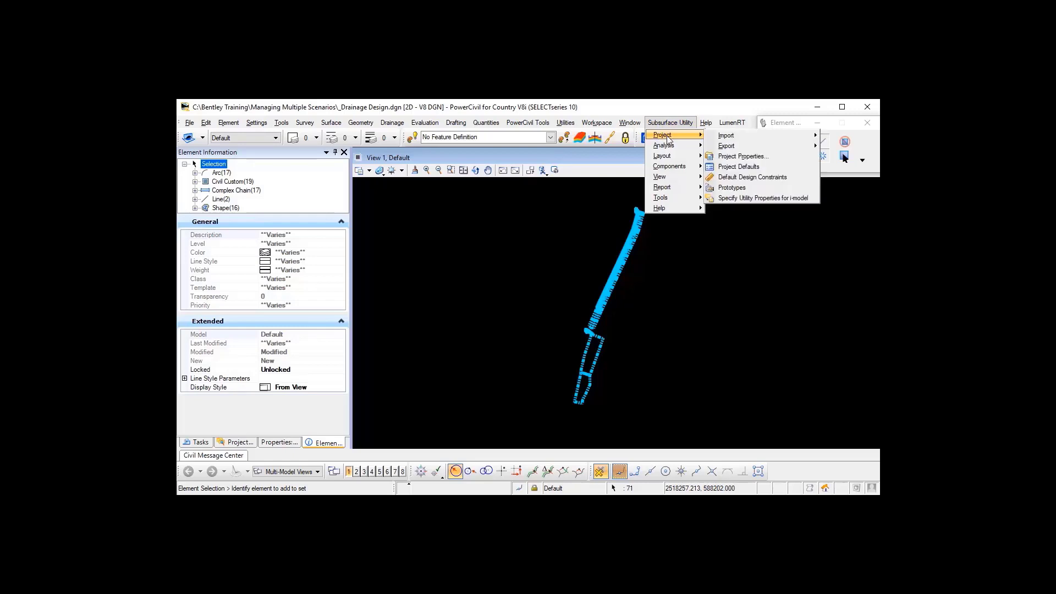
pyautogui.moveTo(751, 148)
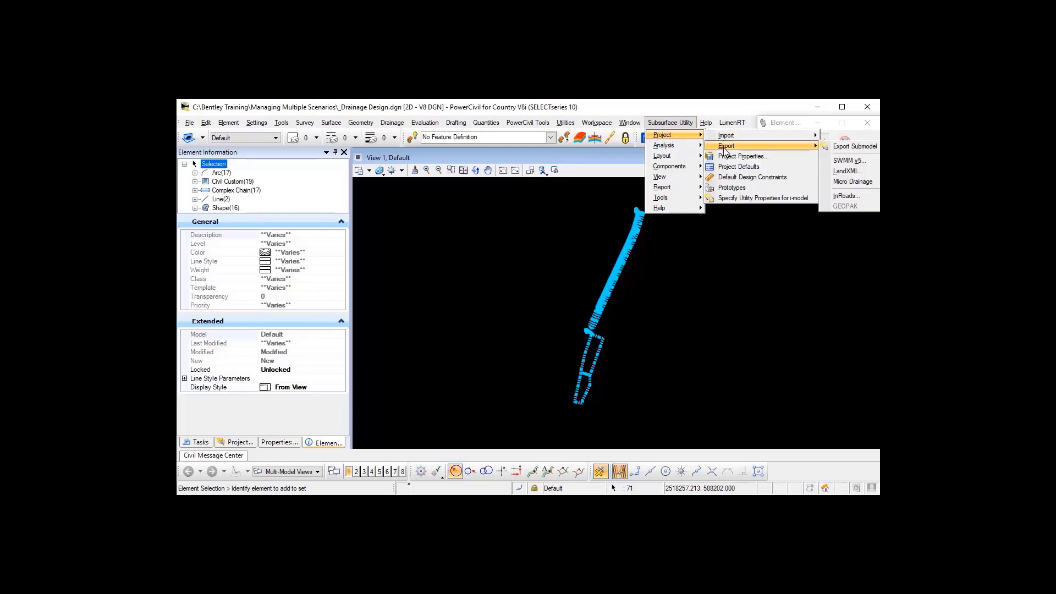
pyautogui.click(840, 148)
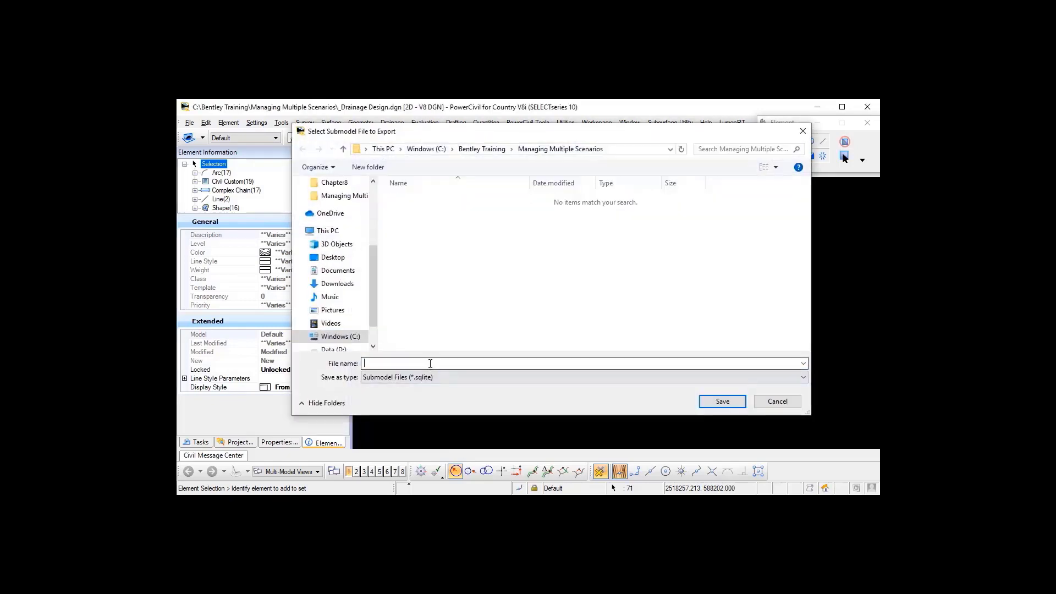
pyautogui.write('SUDA Submodel')
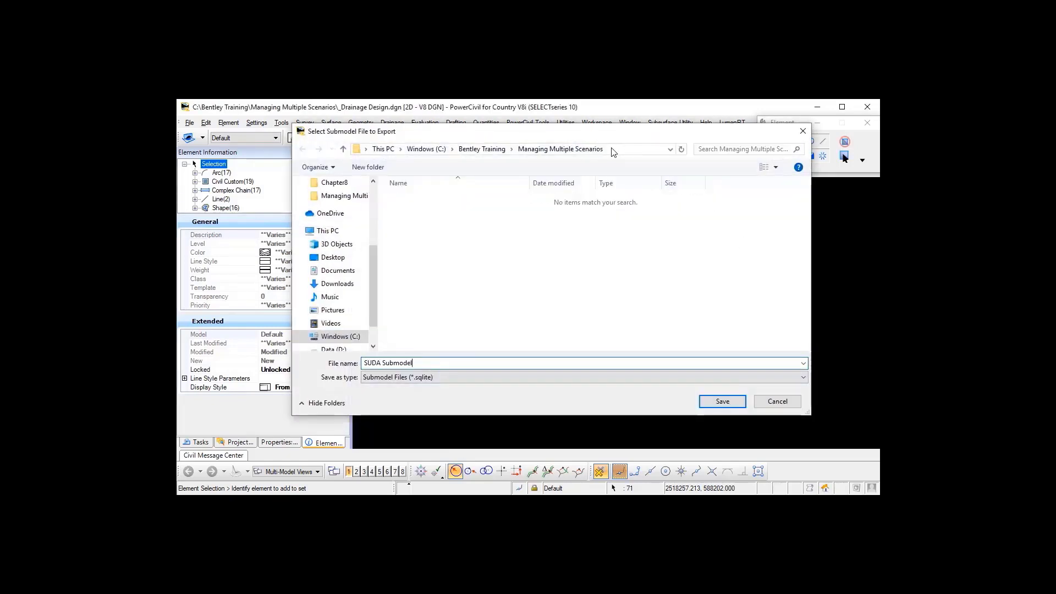
pyautogui.click(723, 403)
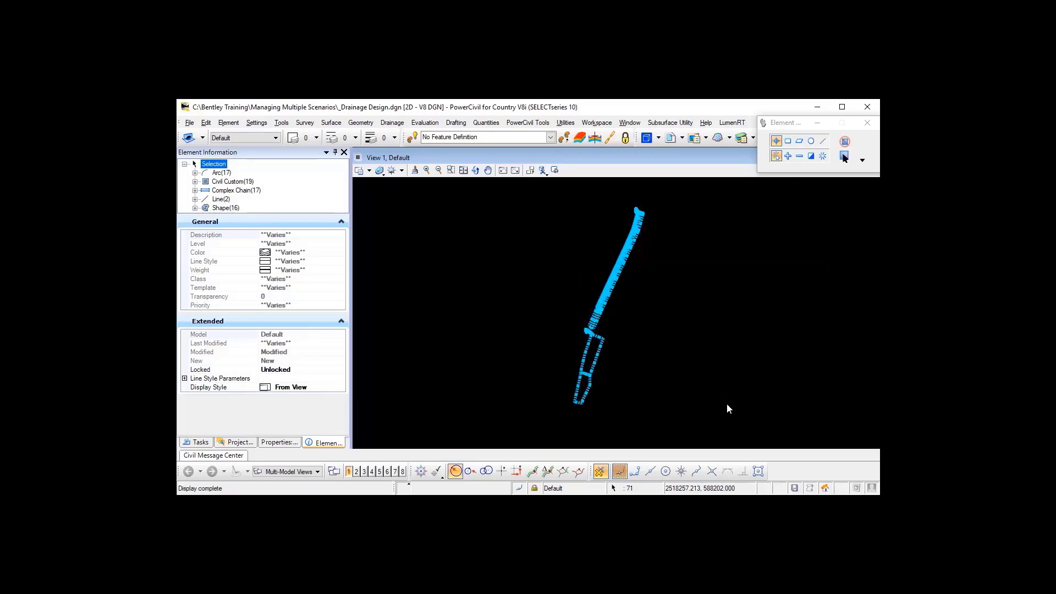
pyautogui.click(731, 388)
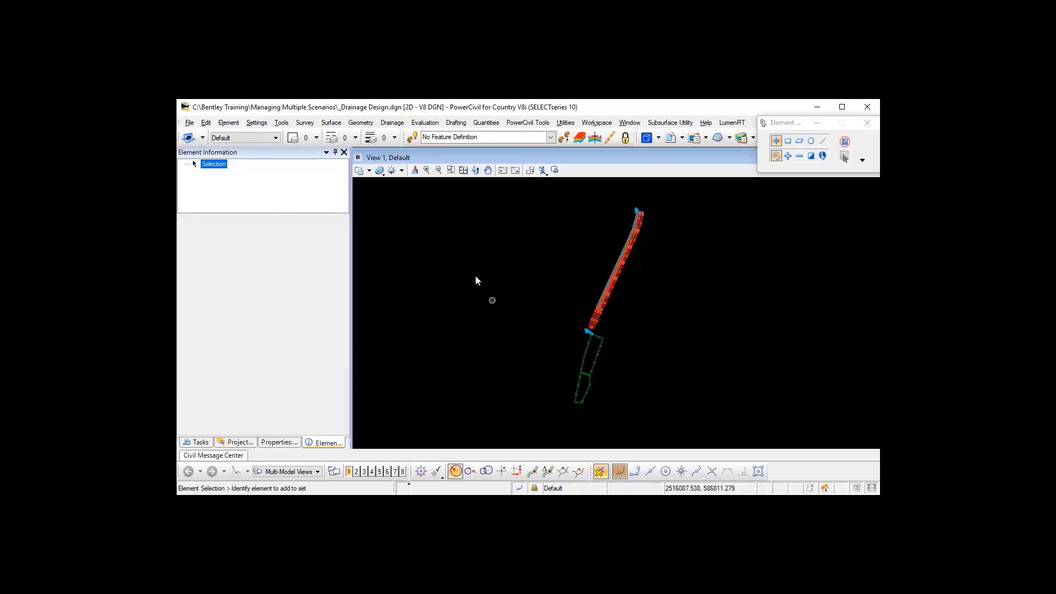
pyautogui.click(281, 122)
pyautogui.moveTo(316, 131)
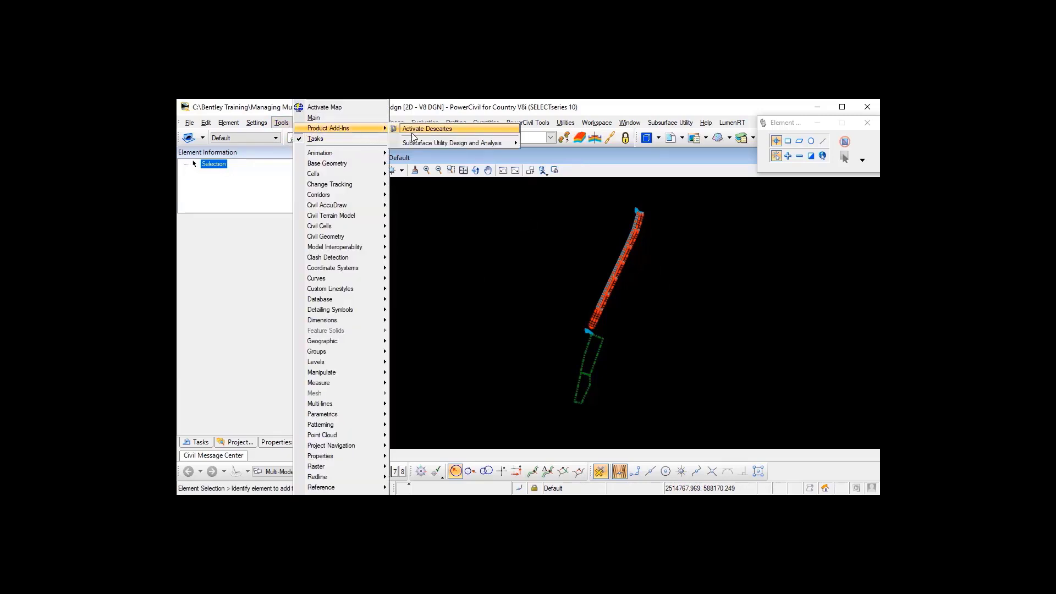
pyautogui.moveTo(462, 143)
pyautogui.click(559, 145)
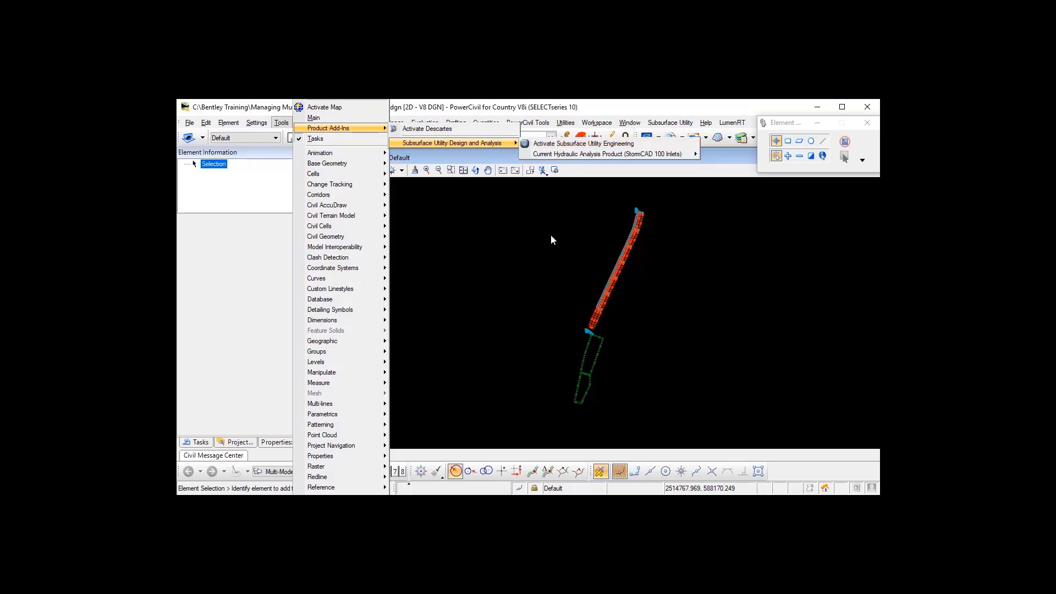
# Step: Open the predefined Storm Water Nodes FlexTable of the subsurface utilities
pyautogui.click(666, 124)
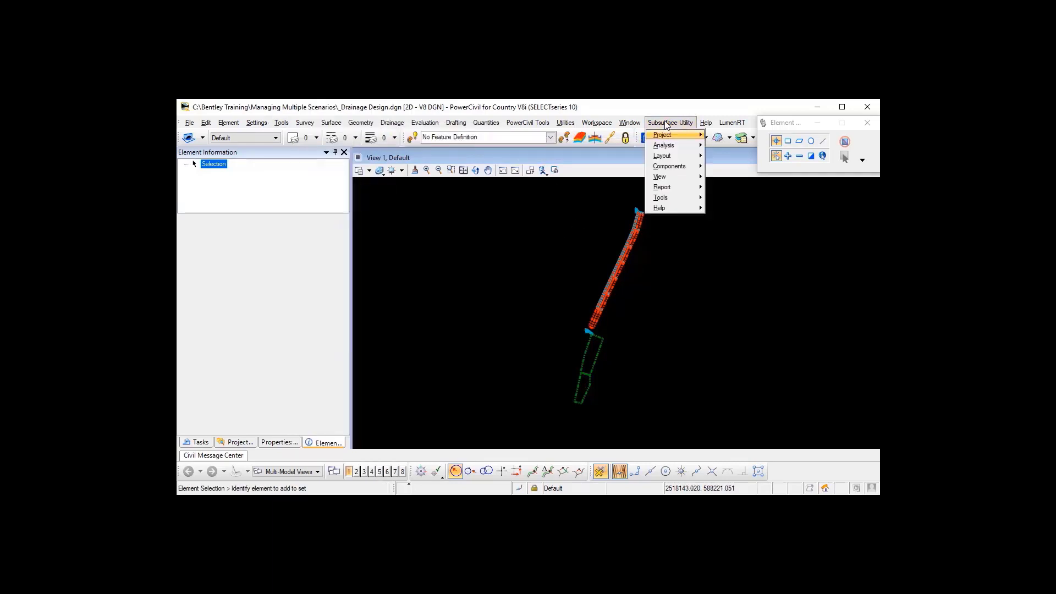
pyautogui.moveTo(667, 176)
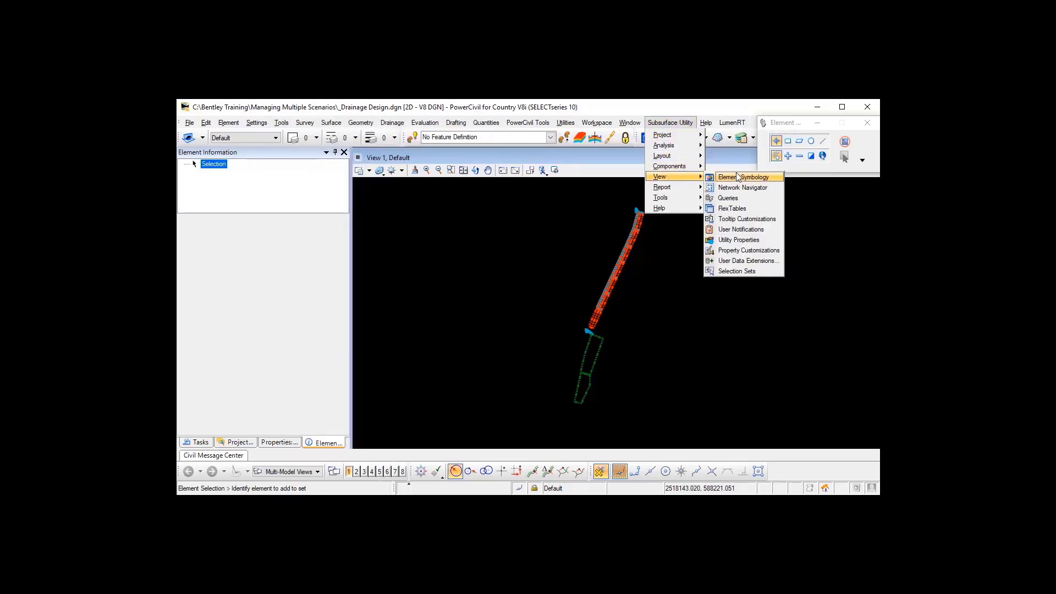
pyautogui.click(738, 209)
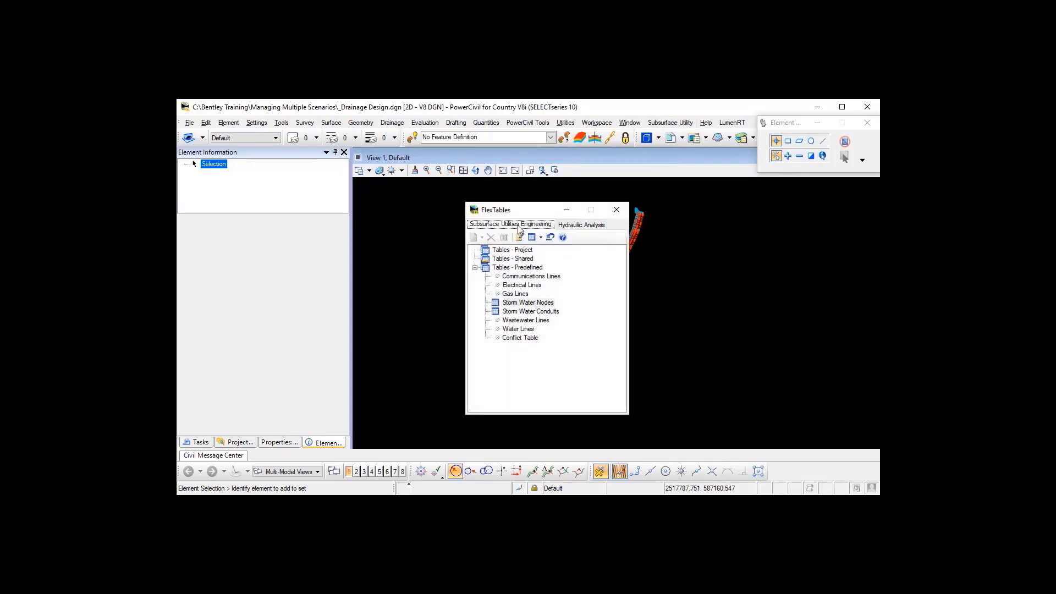
pyautogui.doubleClick(517, 303)
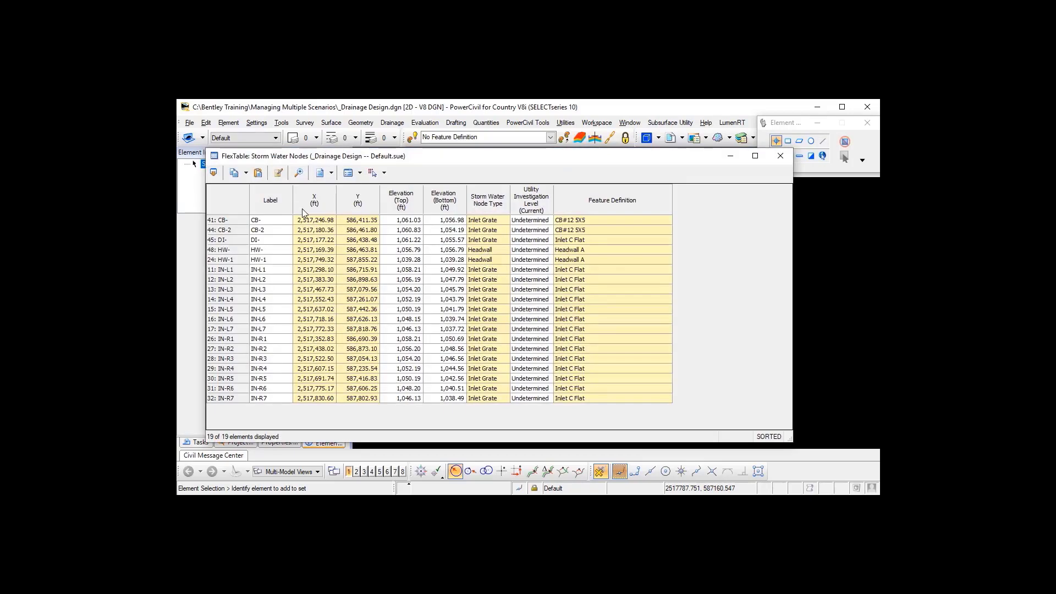
# Step: Add the Rotation column to the selected columns of the Storm Water Nodes table
pyautogui.click(278, 173)
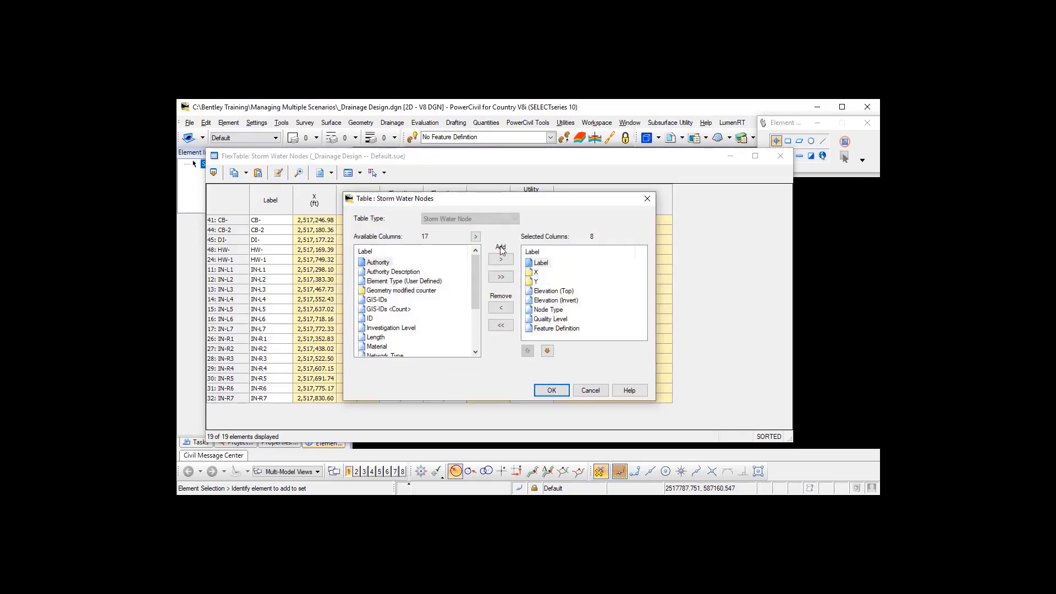
pyautogui.moveTo(478, 288); pyautogui.dragTo(475, 335)
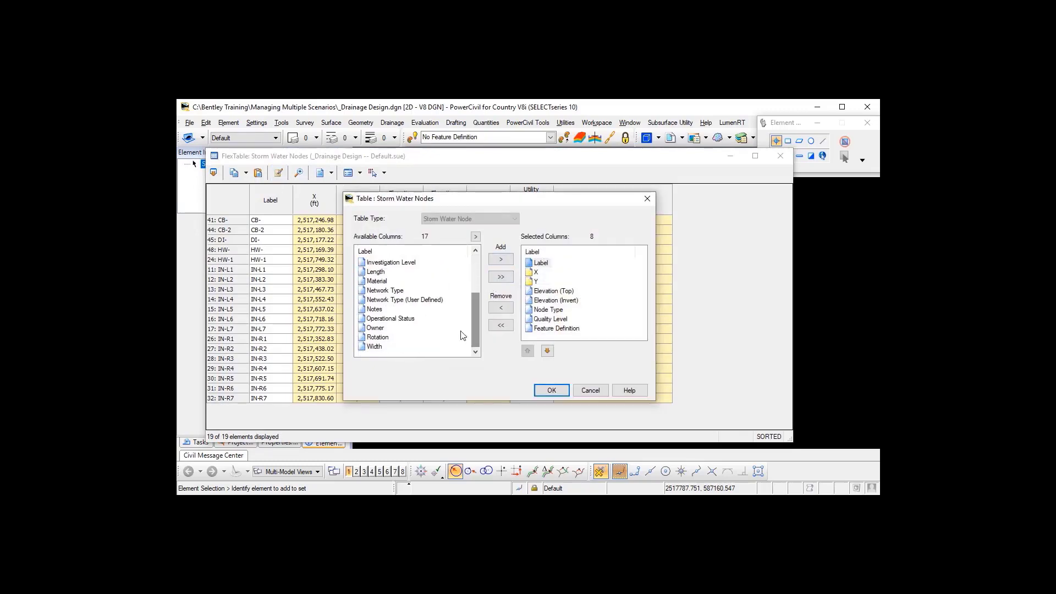
pyautogui.click(377, 338)
pyautogui.doubleClick(376, 337)
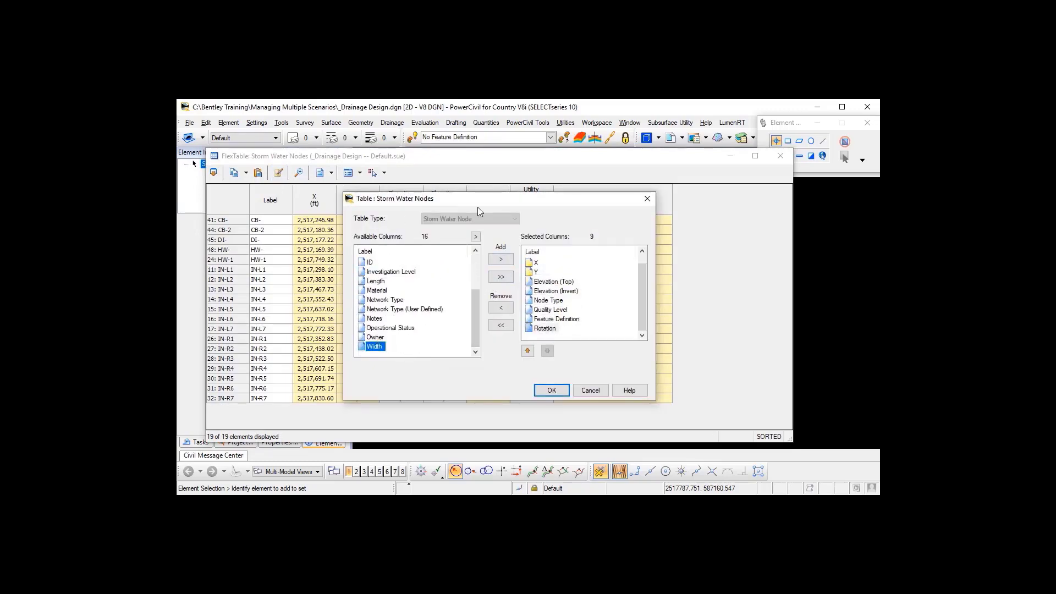
pyautogui.click(553, 394)
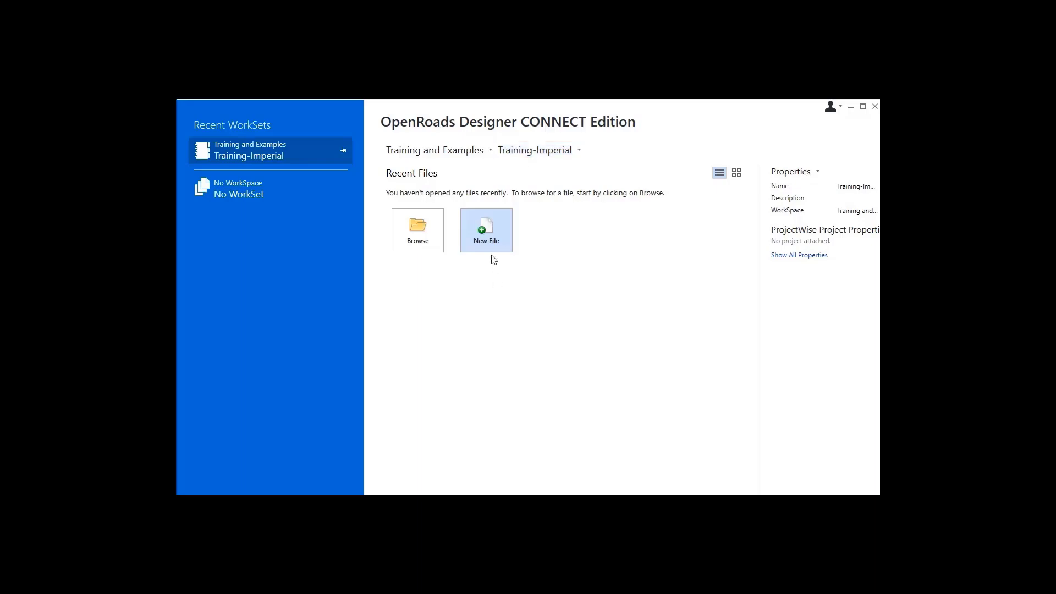
# Step: In OpenRoads Designer, create a new file "SUDA Drainage.dgn" in the Managing Multiple Scenarios folder, using the Training-Imperial WorkSet
pyautogui.click(486, 225)
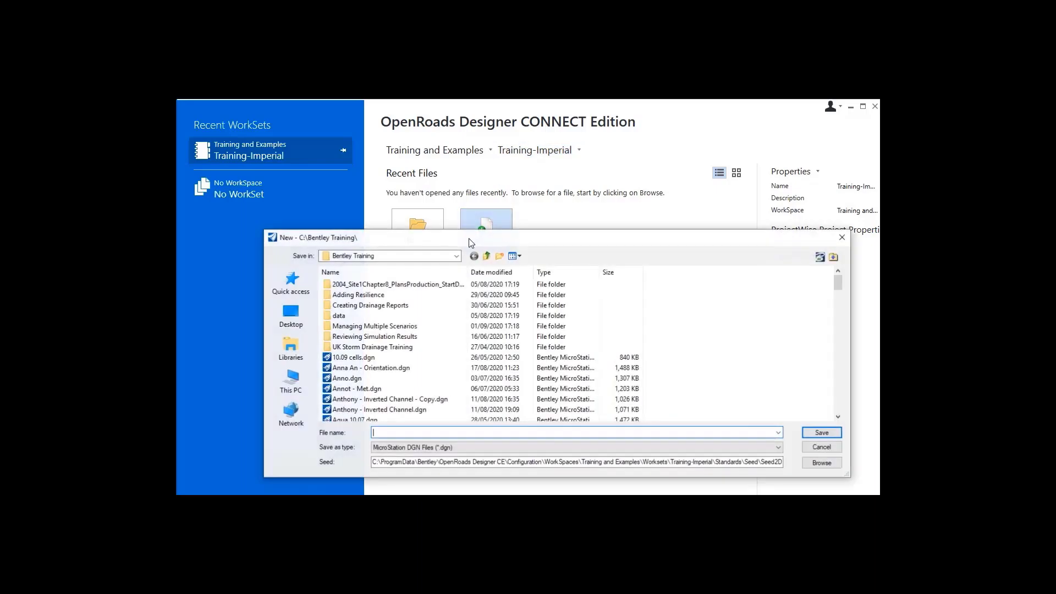
pyautogui.write('SUDA Drainage.dgn')
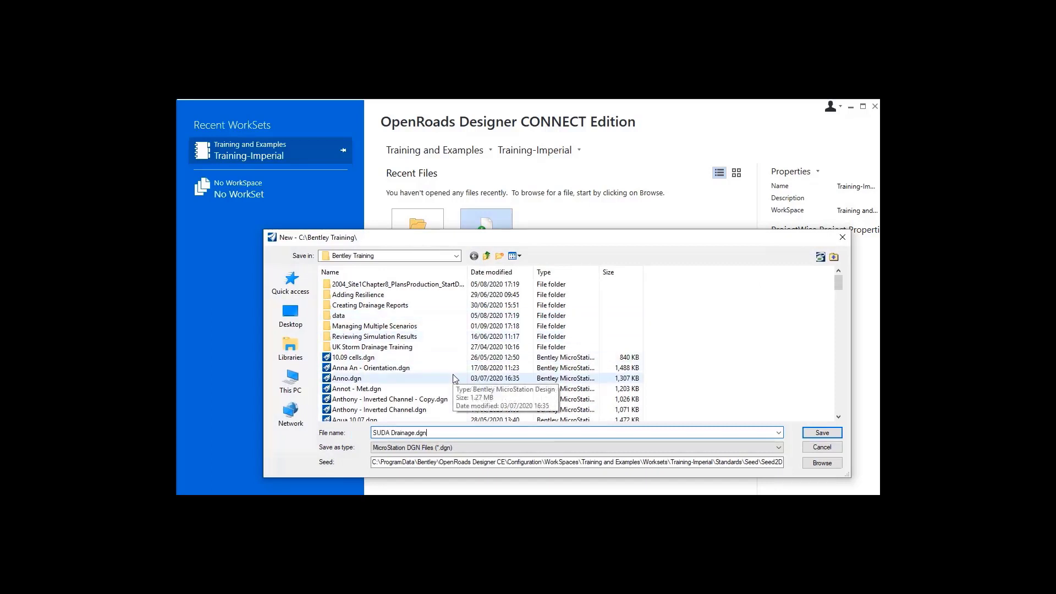
pyautogui.doubleClick(374, 326)
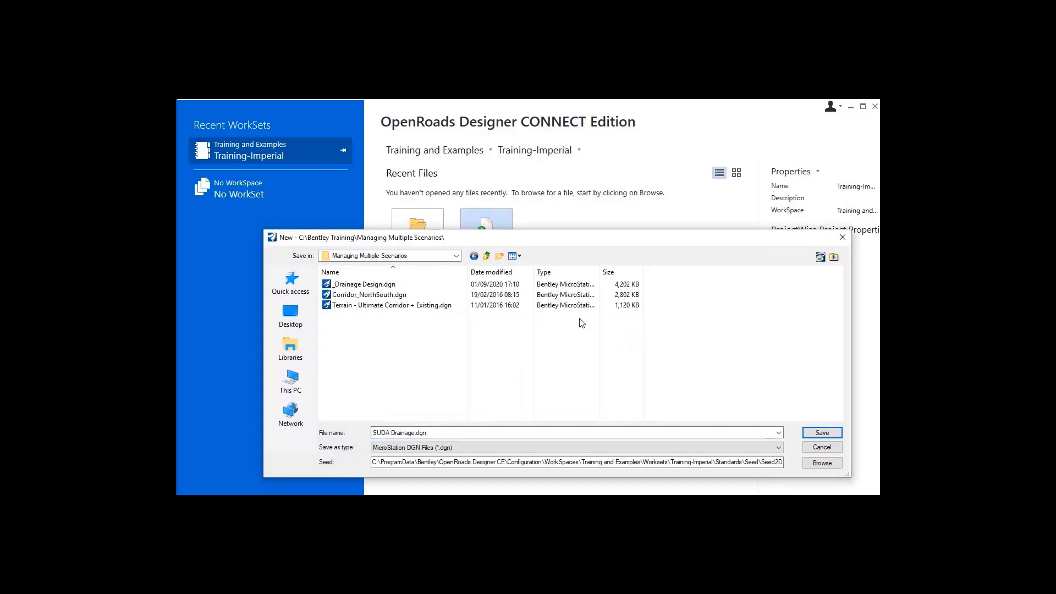
pyautogui.click(823, 433)
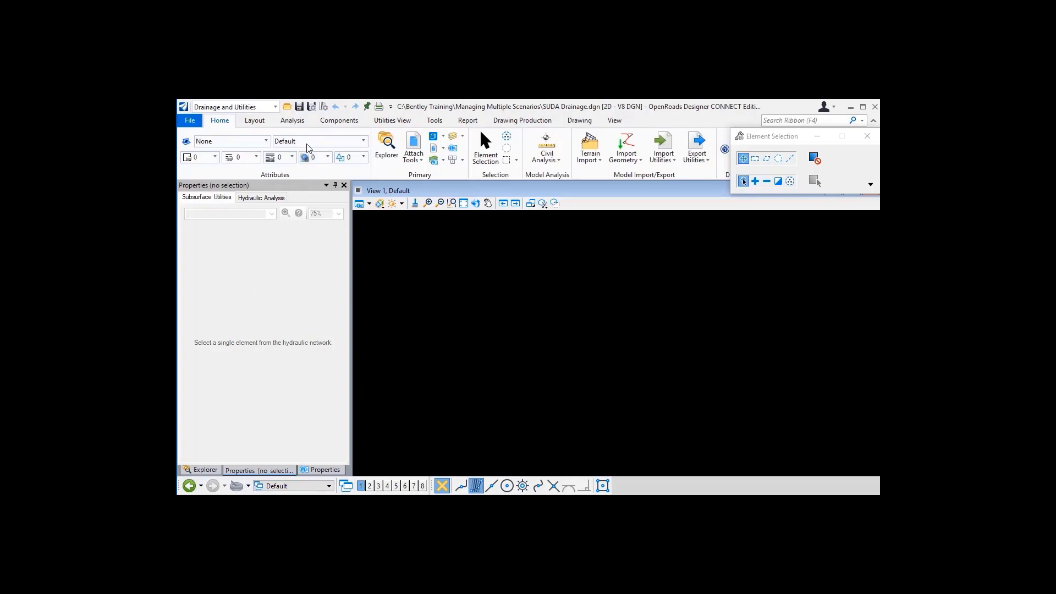
# Step: In the Drainage and Utilities workflow, create the utility model through Project Defaults and accept the default options
pyautogui.click(237, 107)
pyautogui.click(242, 191)
pyautogui.click(435, 120)
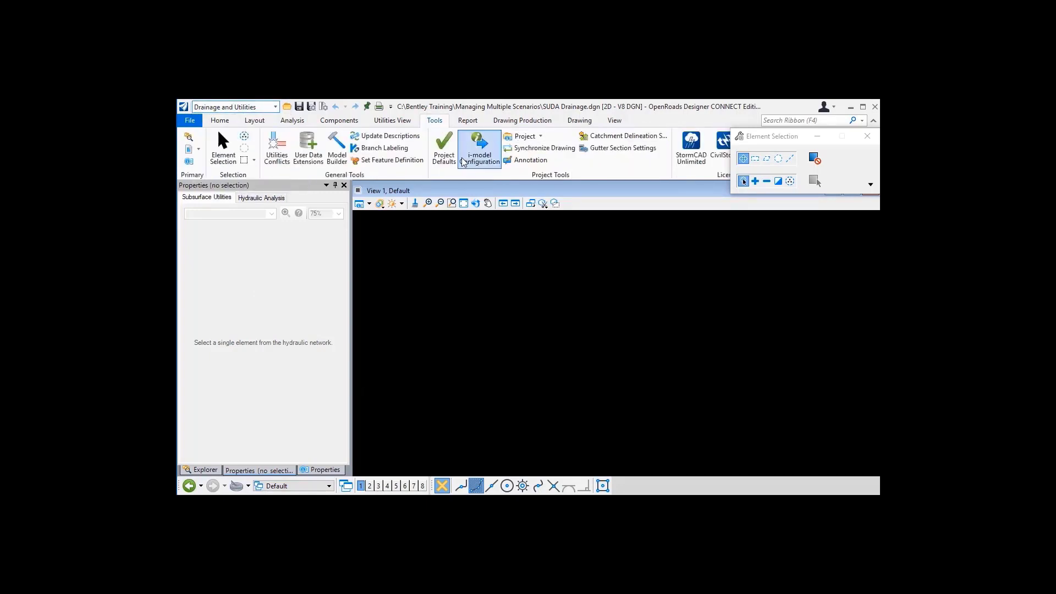
pyautogui.click(444, 149)
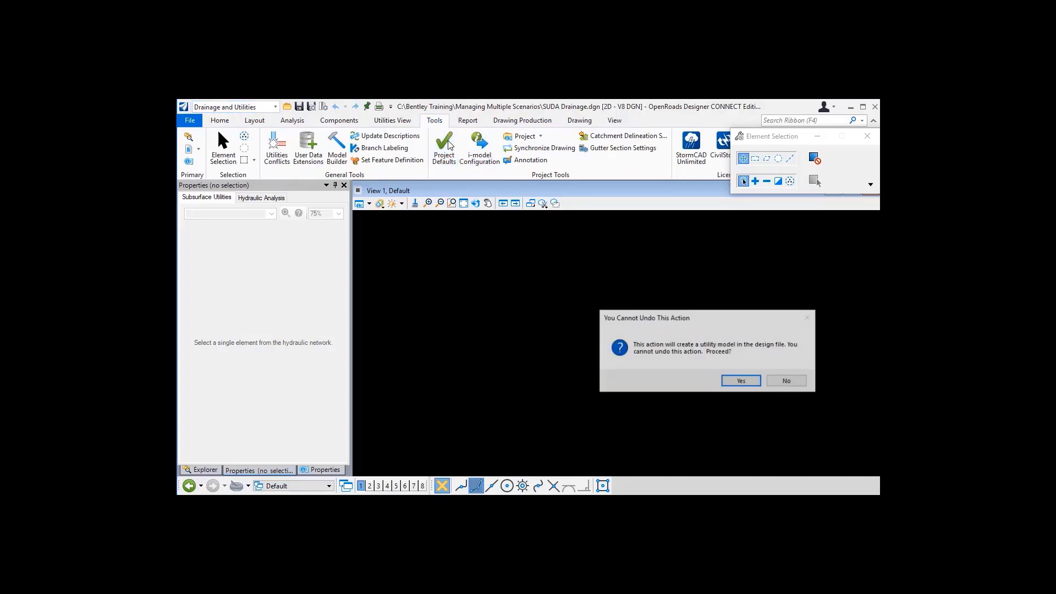
pyautogui.click(741, 382)
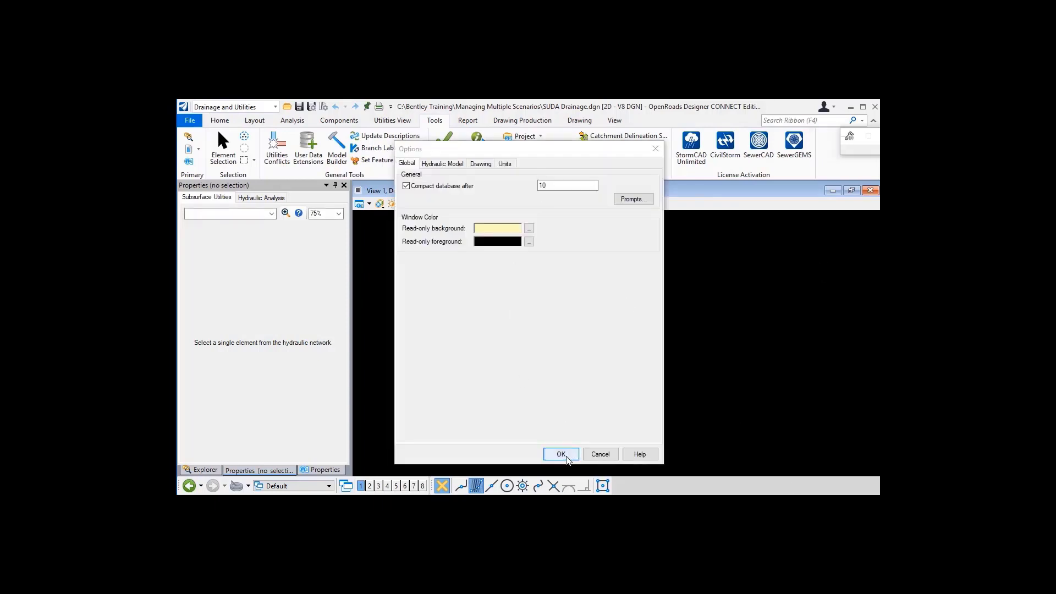
pyautogui.click(566, 456)
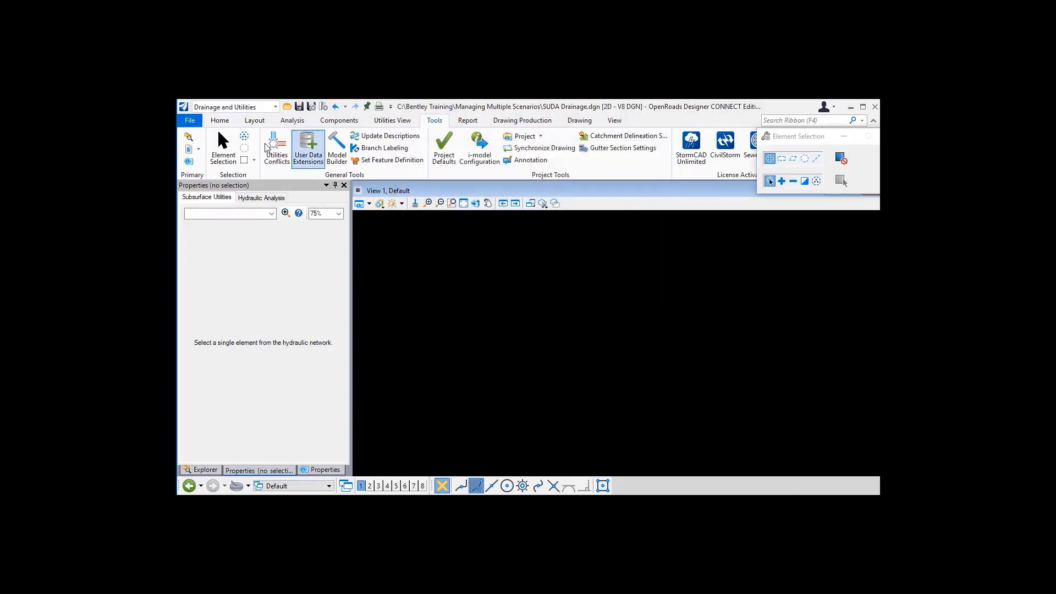
# Step: Import the OpenFlows submodel file "SUDA Submodel.sqlite" from the Managing Multiple Scenarios folder
pyautogui.click(220, 123)
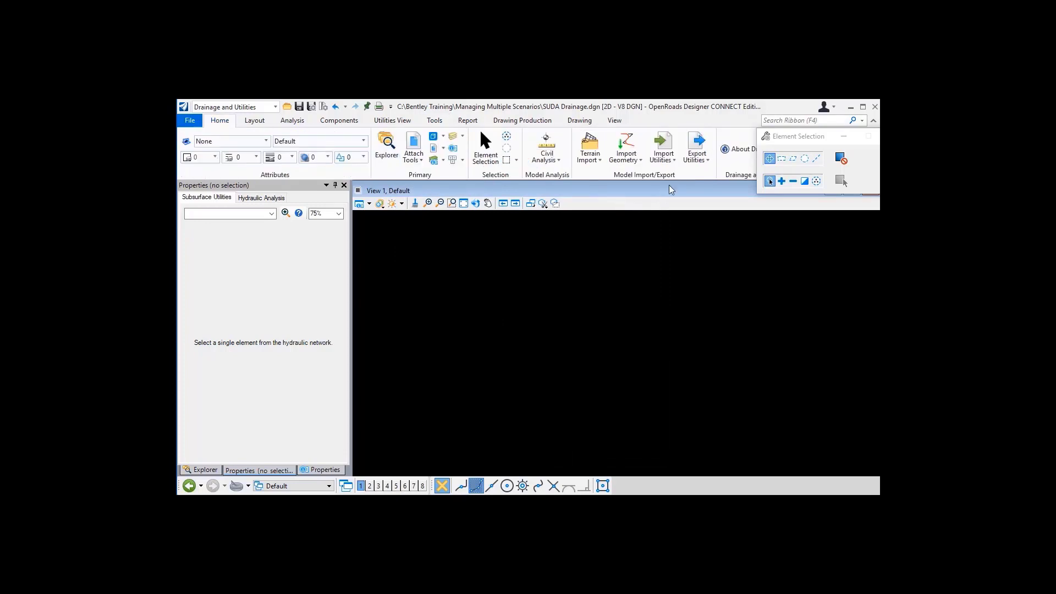
pyautogui.click(674, 161)
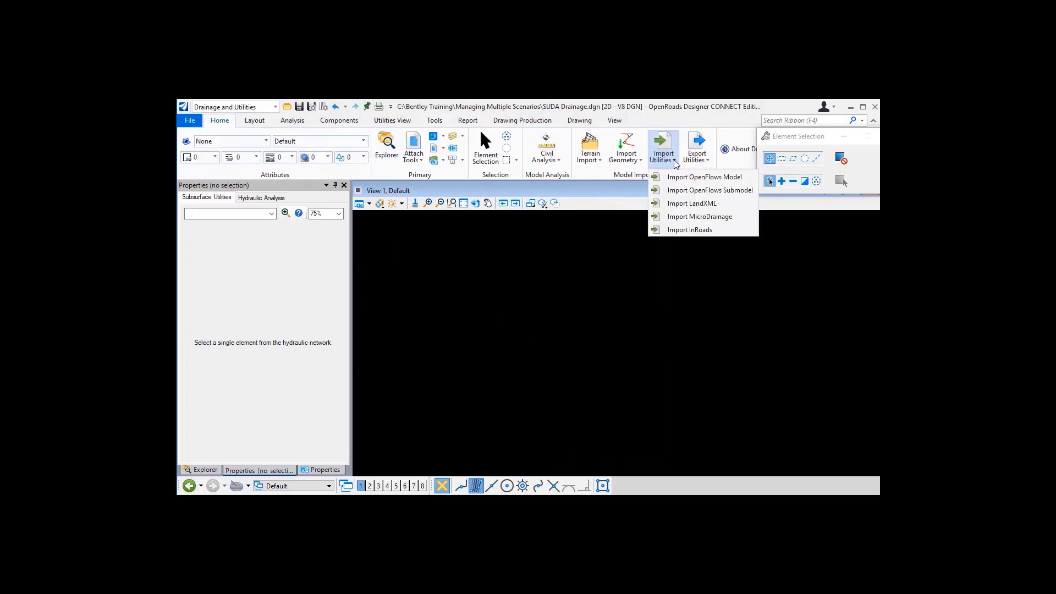
pyautogui.click(683, 191)
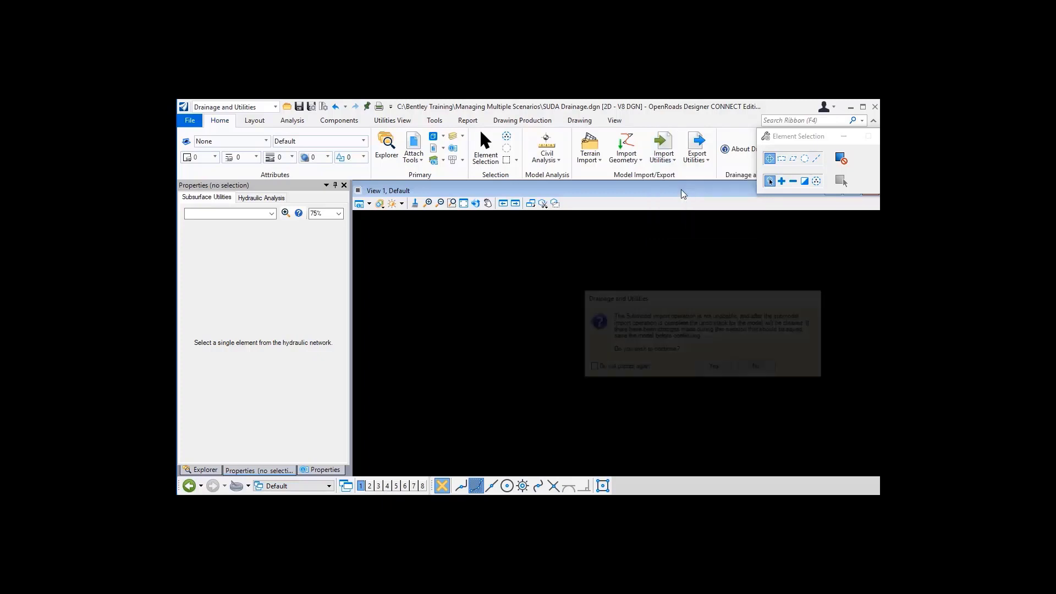
pyautogui.click(715, 367)
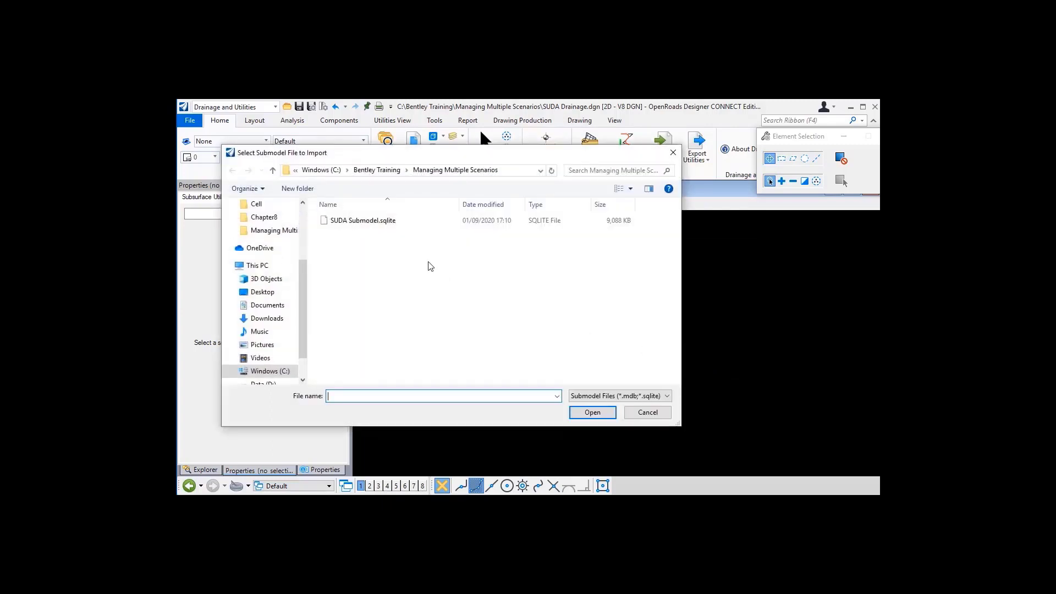
pyautogui.click(372, 221)
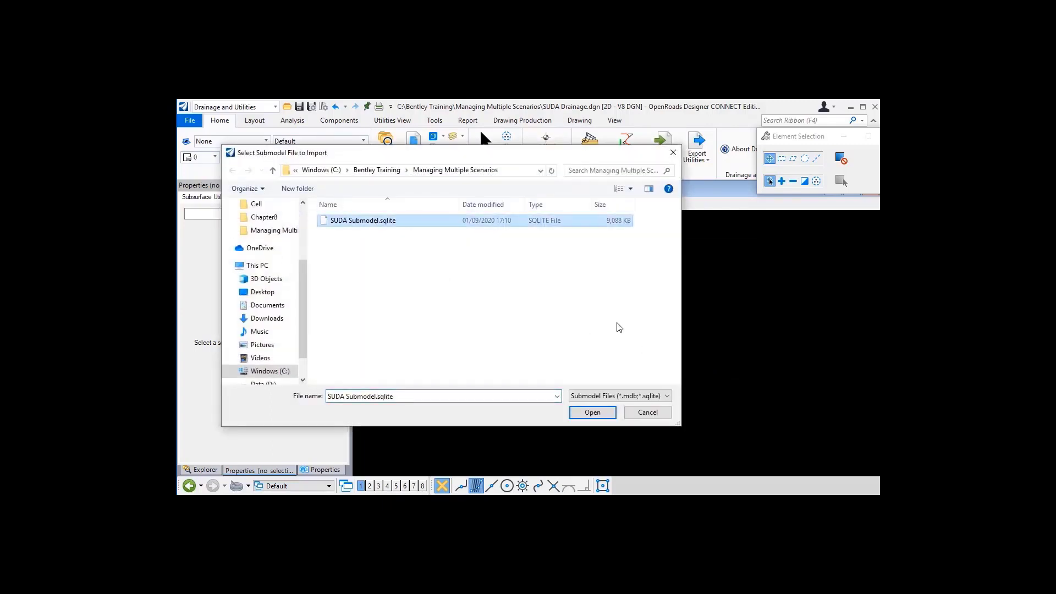
pyautogui.click(604, 414)
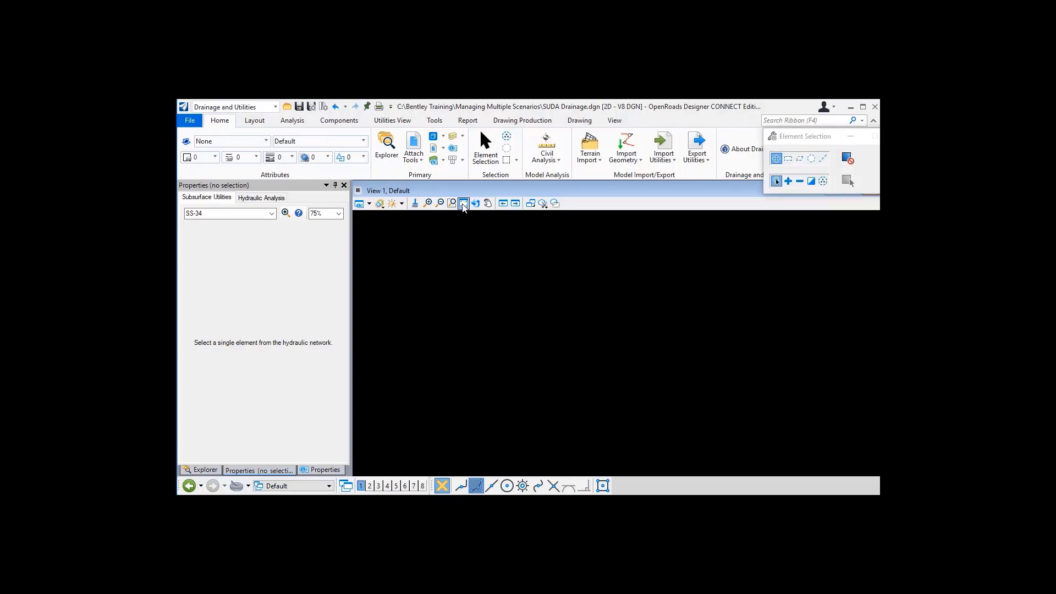
# Step: Inspect the imported drainage network and turn off the display of the Default-3D reference
pyautogui.click(463, 204)
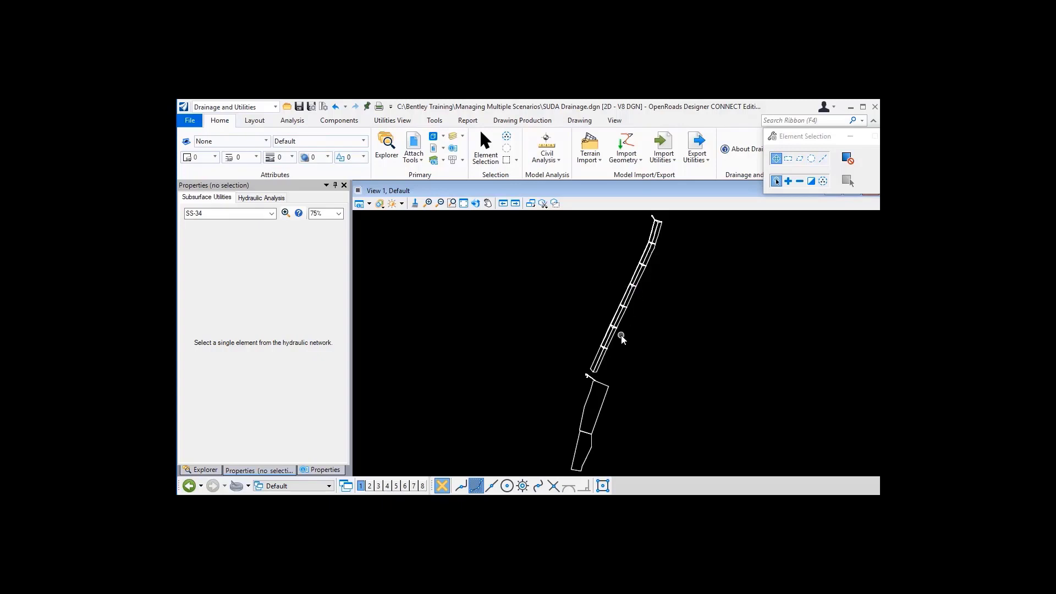
pyautogui.scroll(3, 610, 341)
pyautogui.scroll(3, 604, 346)
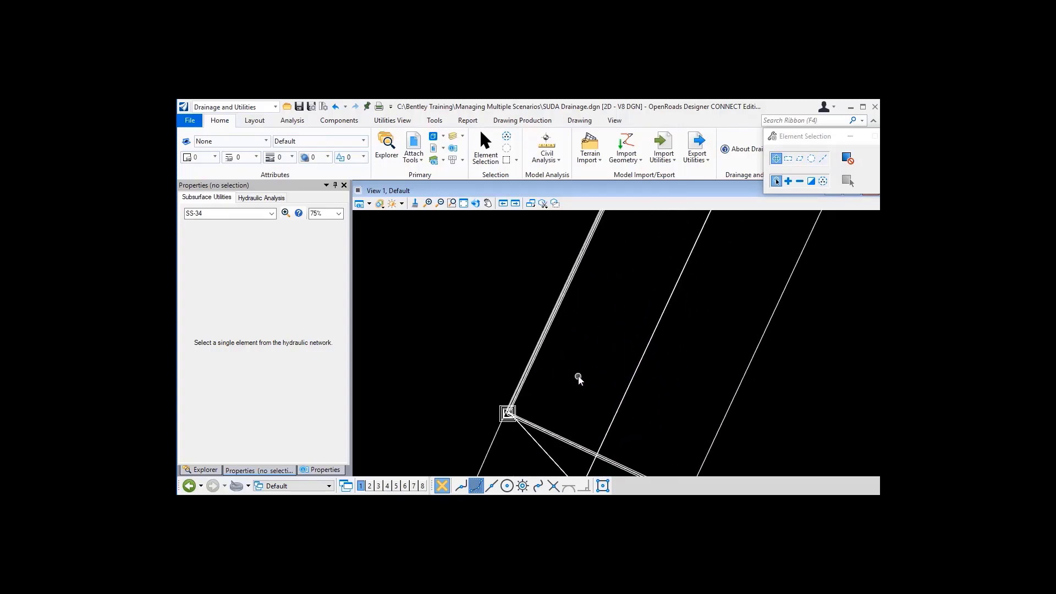
pyautogui.scroll(-3, 577, 349)
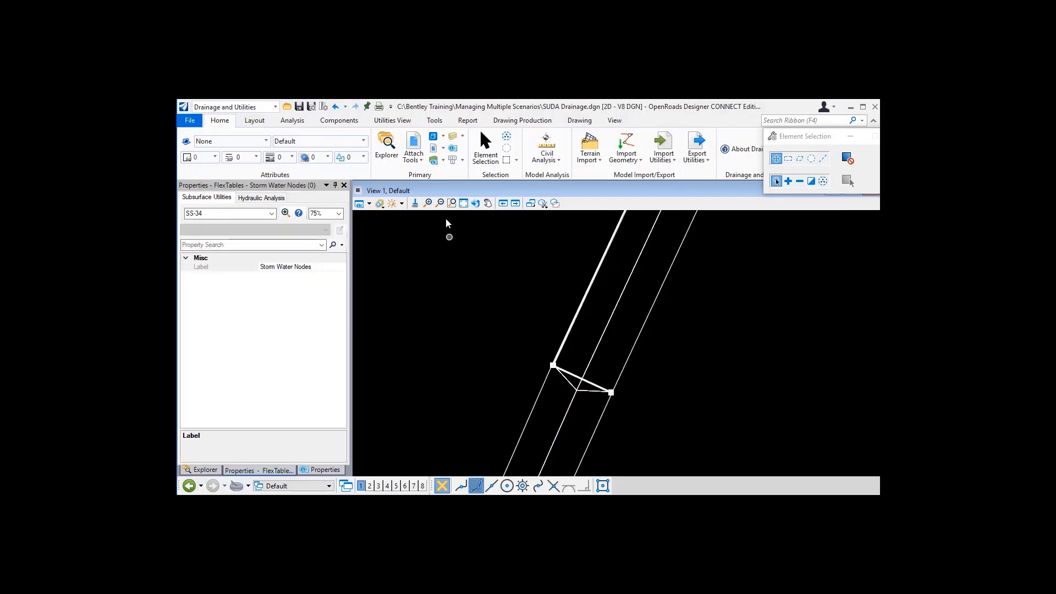
pyautogui.click(414, 146)
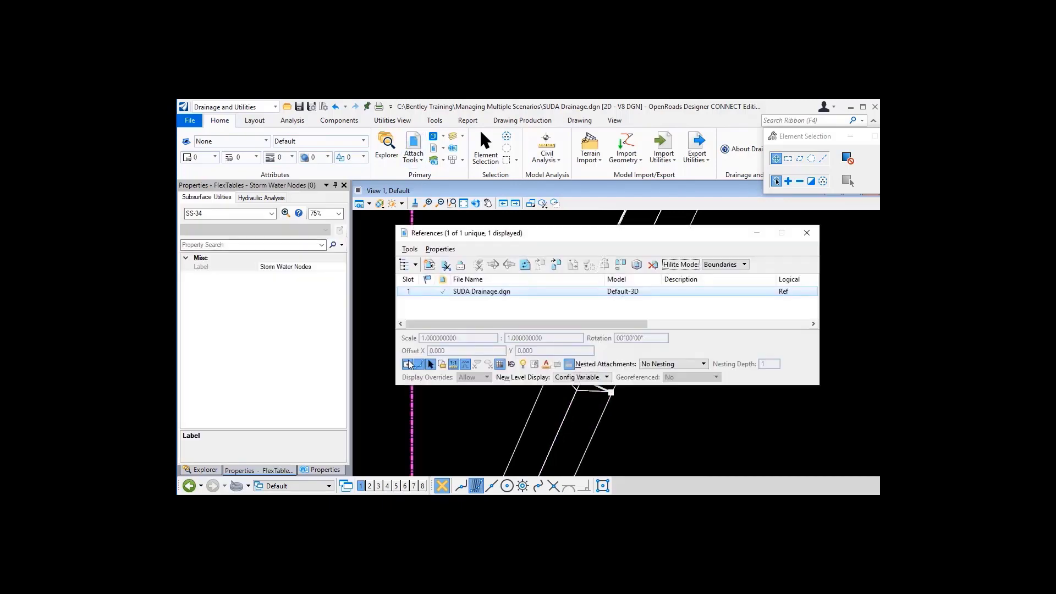
pyautogui.click(807, 234)
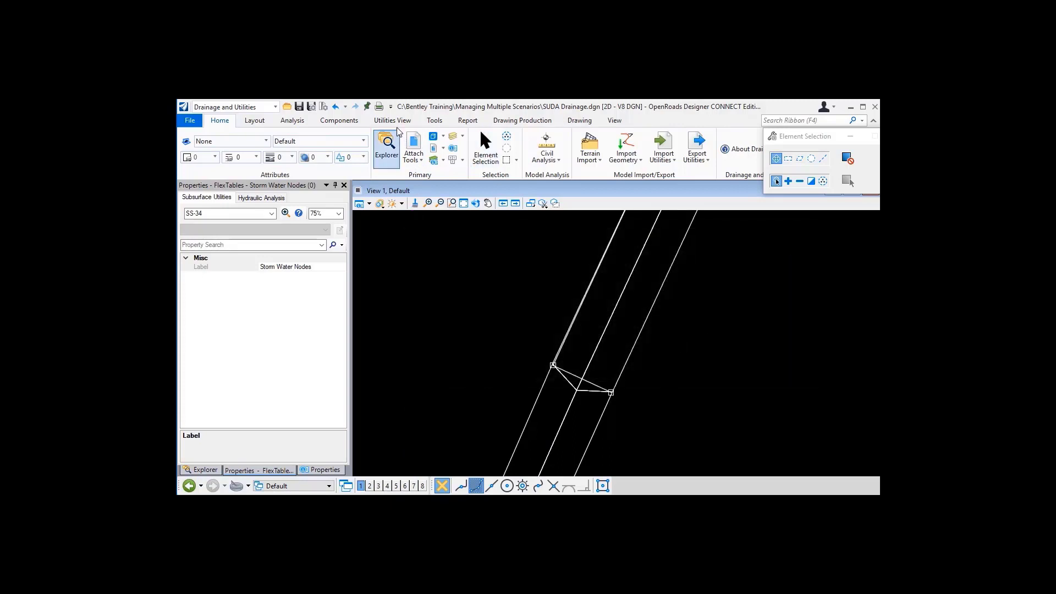
# Step: Open the predefined Storm Water Nodes FlexTable of the subsurface utilities in the SUDA Drainage file
pyautogui.click(396, 121)
pyautogui.click(373, 145)
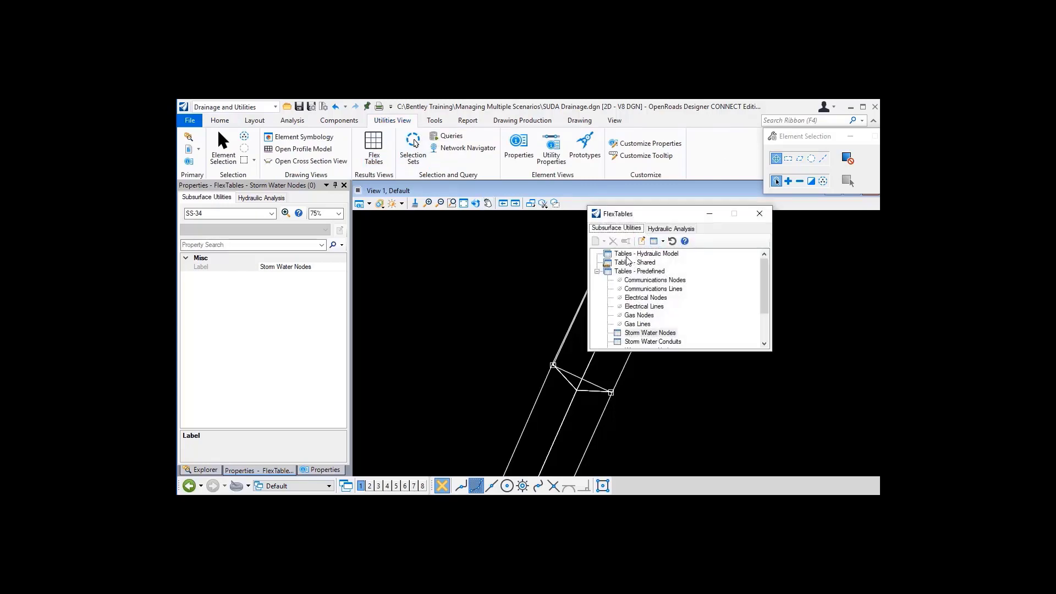
pyautogui.doubleClick(649, 333)
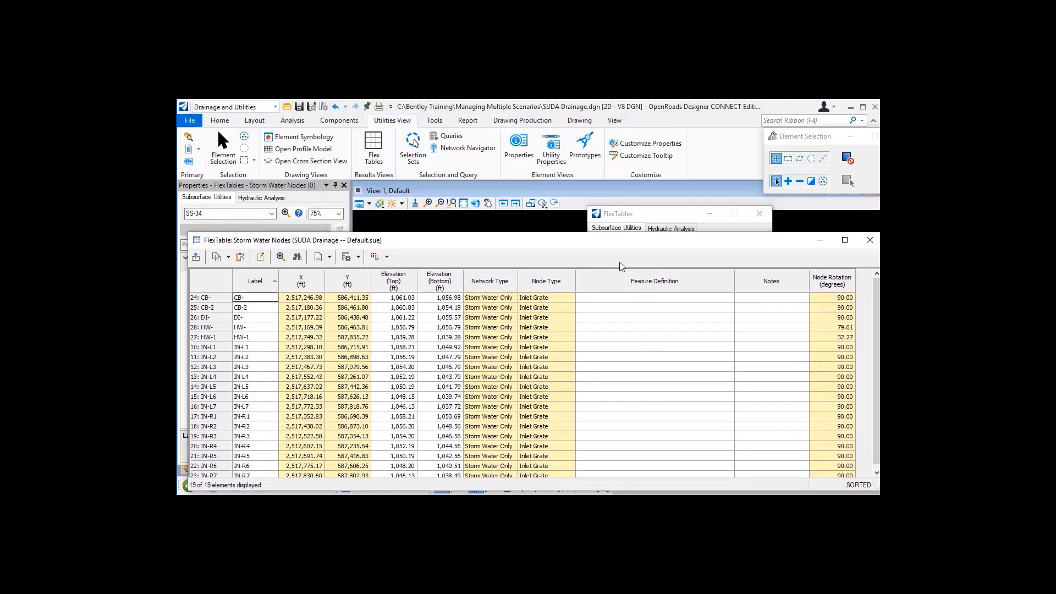
# Step: Copy all Rotation values from PowerCivil's Storm Water Nodes table into the Node Rotation column of the OpenRoads Designer table
pyautogui.click(415, 143)
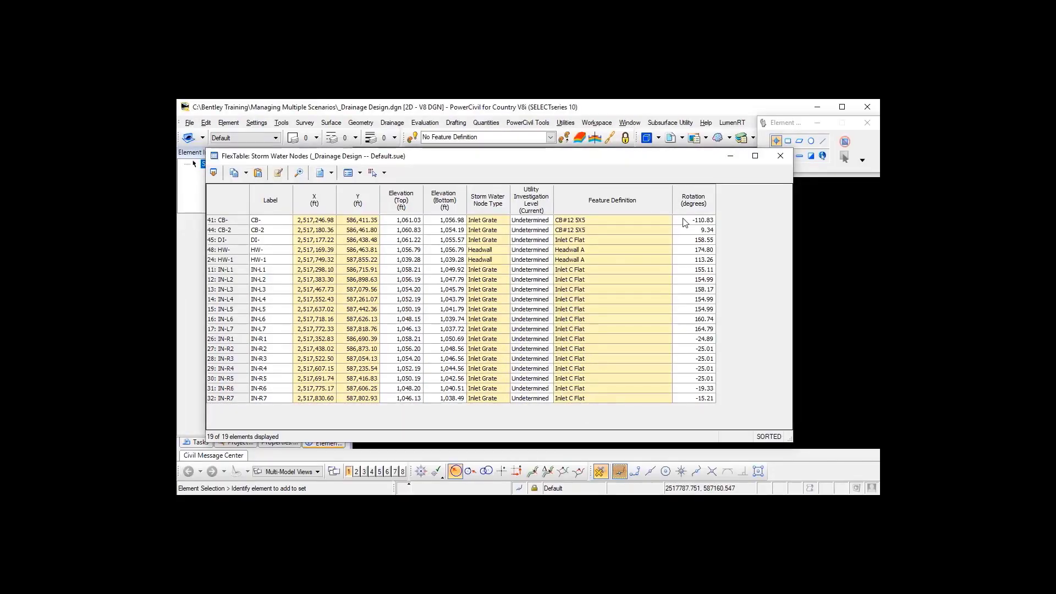
pyautogui.moveTo(688, 221); pyautogui.dragTo(692, 401)
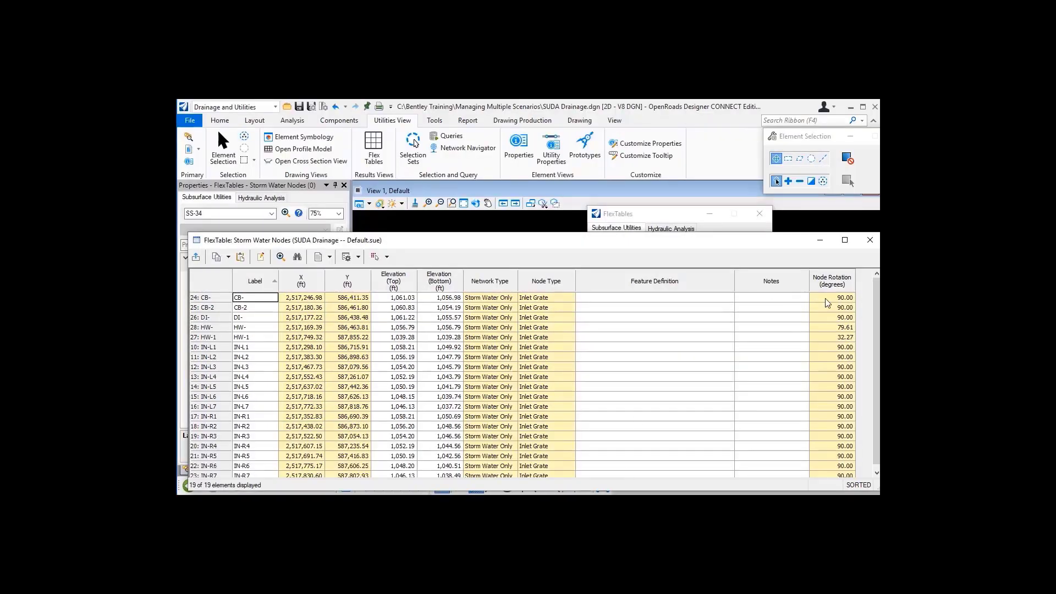
pyautogui.click(820, 299)
pyautogui.hotkey('ctrl', 'z')
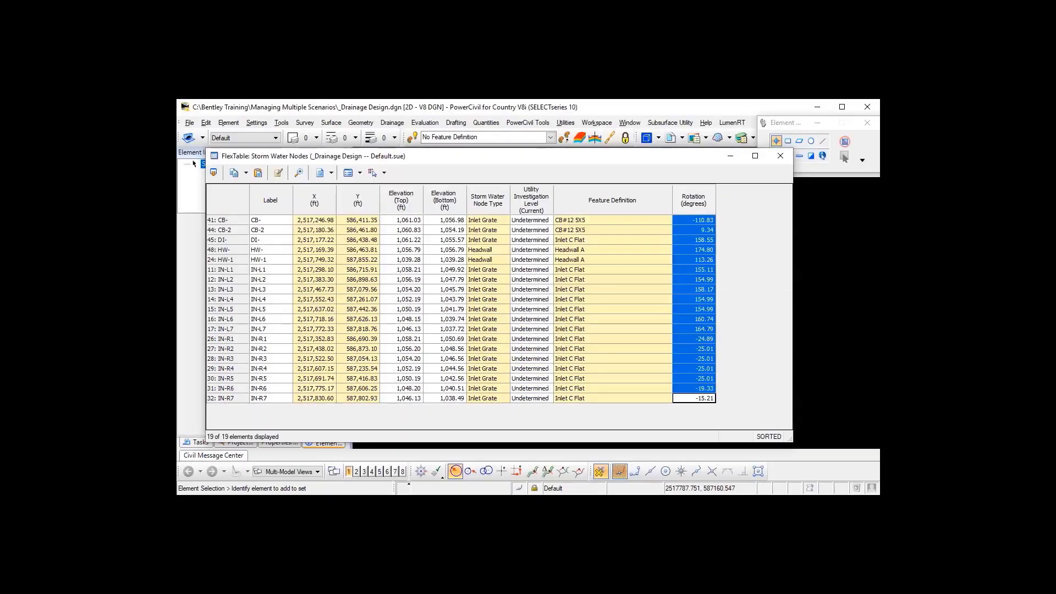
# Step: Copy all Feature Definition values from PowerCivil's Storm Water Nodes table into the Notes column of the OpenRoads Designer table
pyautogui.moveTo(604, 222); pyautogui.dragTo(594, 401)
pyautogui.hotkey('ctrl', 'c')
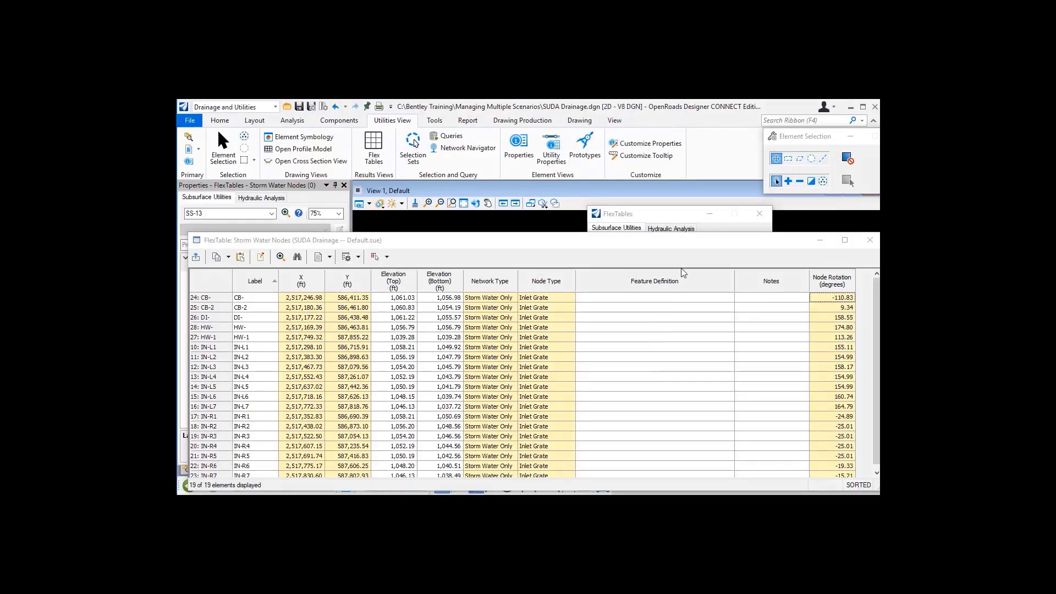
pyautogui.click(746, 297)
pyautogui.click(713, 297)
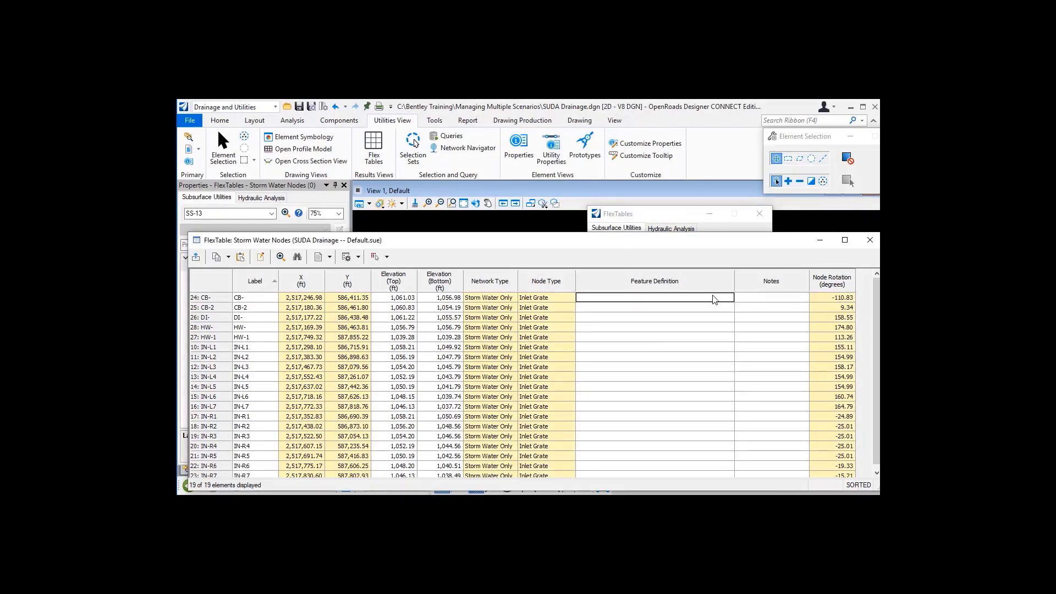
pyautogui.press('Tab')
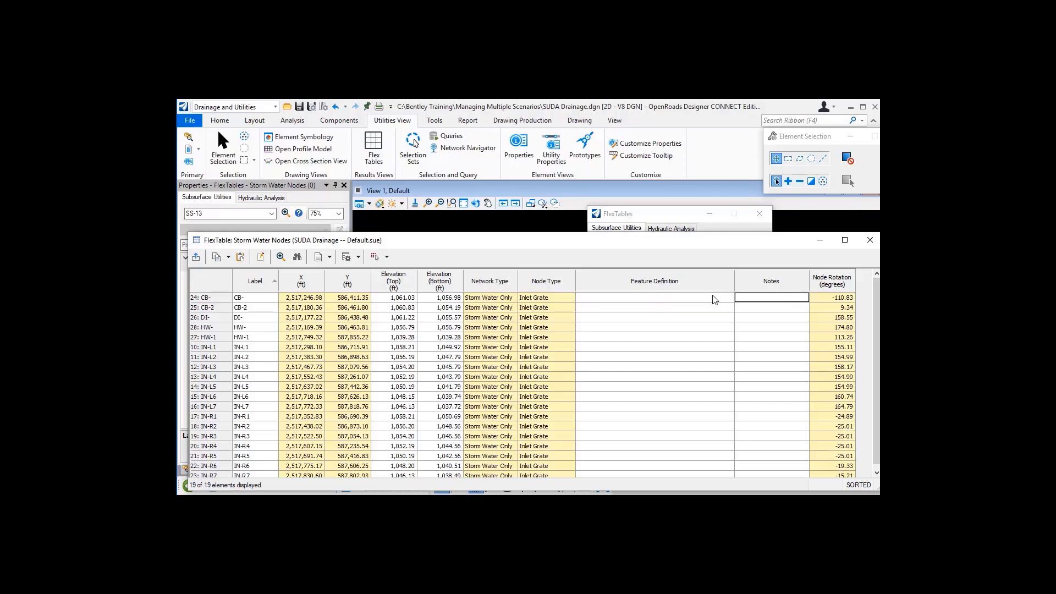
pyautogui.hotkey('ctrl', 'v')
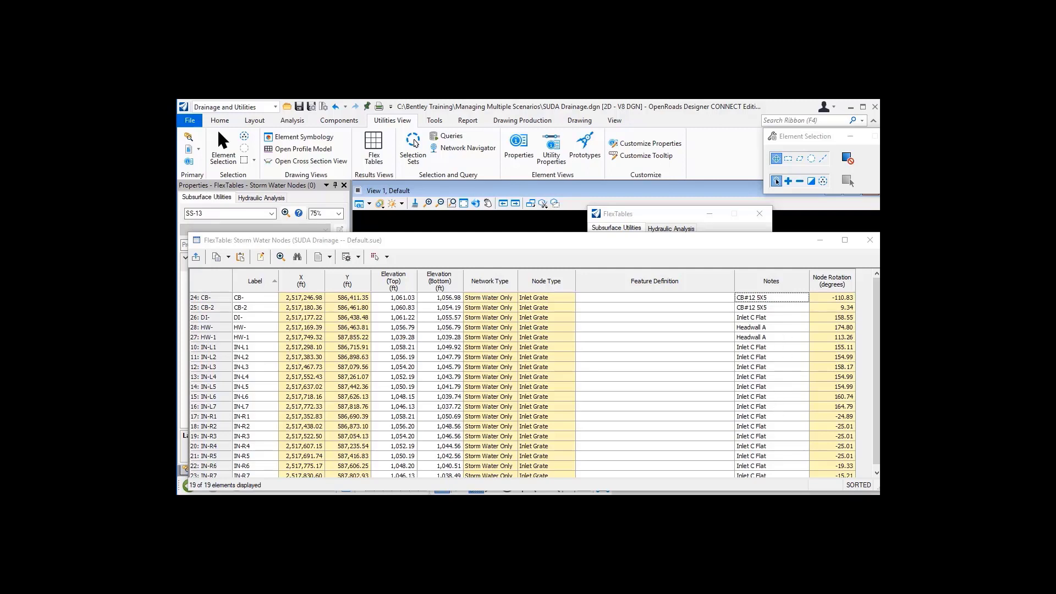
# Step: Filter the Storm Water Nodes table with the custom query Notes = 'Inlet C Flat'
pyautogui.rightClick(743, 284)
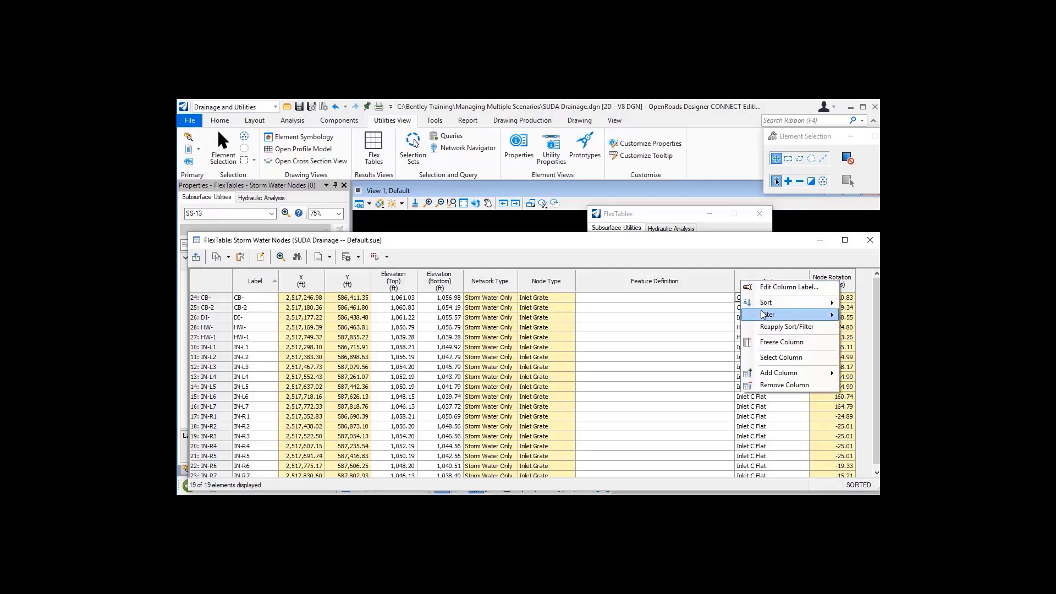
pyautogui.moveTo(763, 314)
pyautogui.click(865, 318)
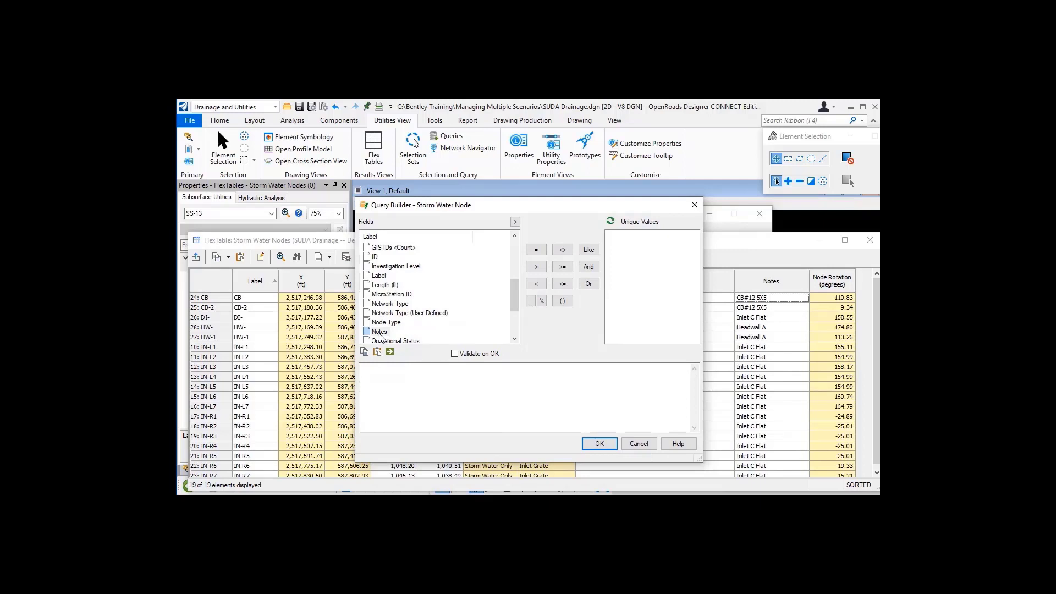
pyautogui.doubleClick(380, 332)
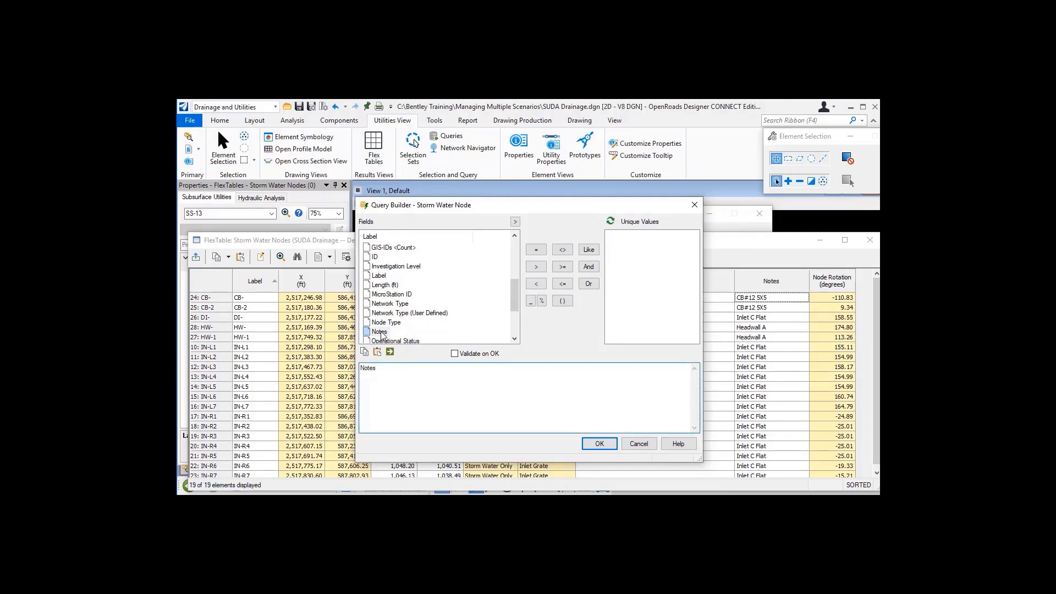
pyautogui.click(536, 249)
pyautogui.click(610, 221)
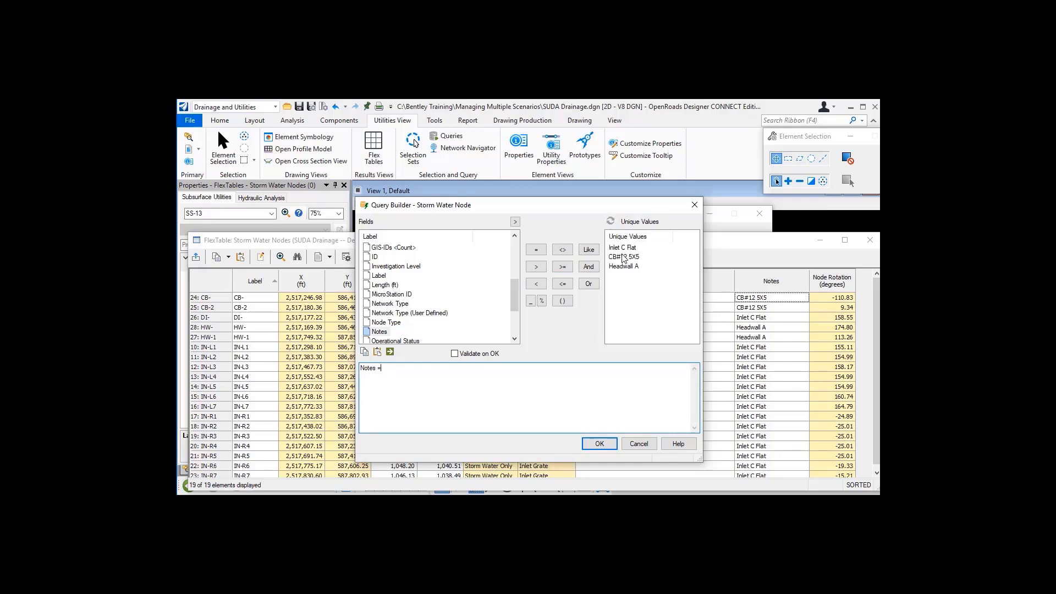
pyautogui.doubleClick(623, 248)
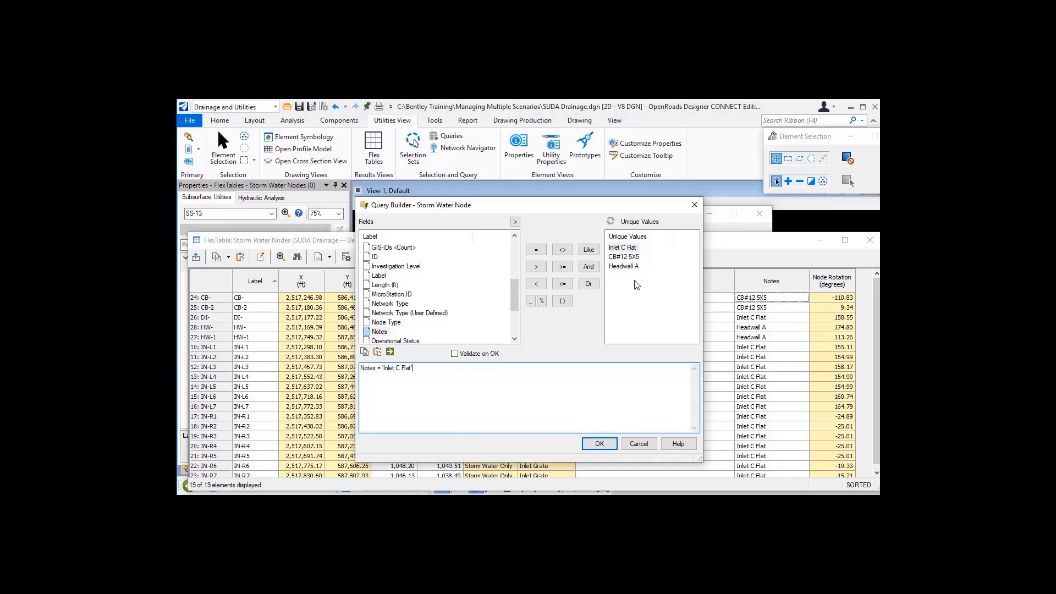
pyautogui.click(600, 444)
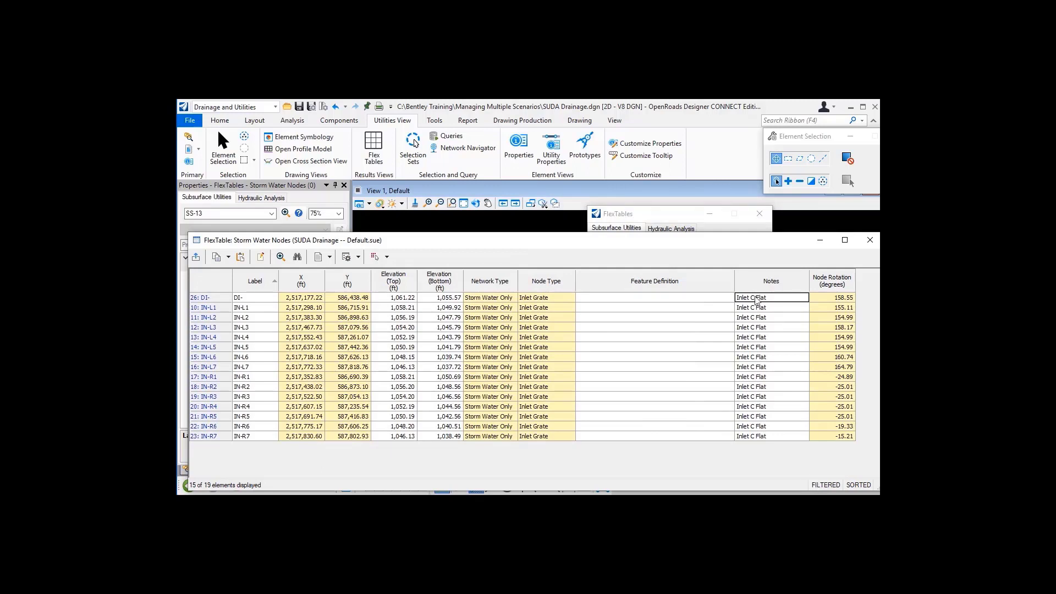
# Step: Select the filtered Inlet C Flat nodes in the drawing and close the FlexTables
pyautogui.click(387, 257)
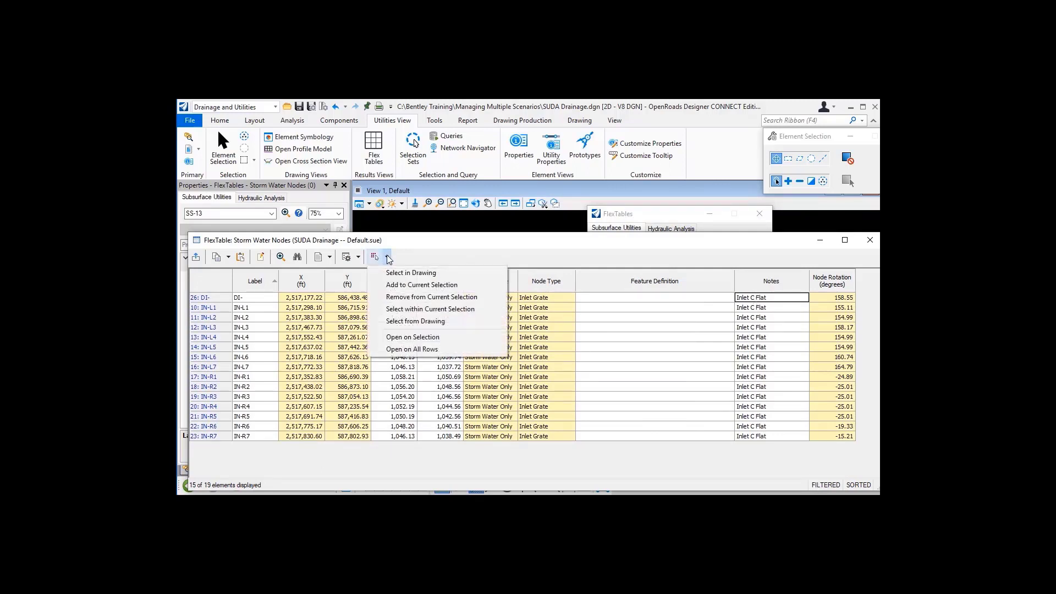
pyautogui.click(397, 274)
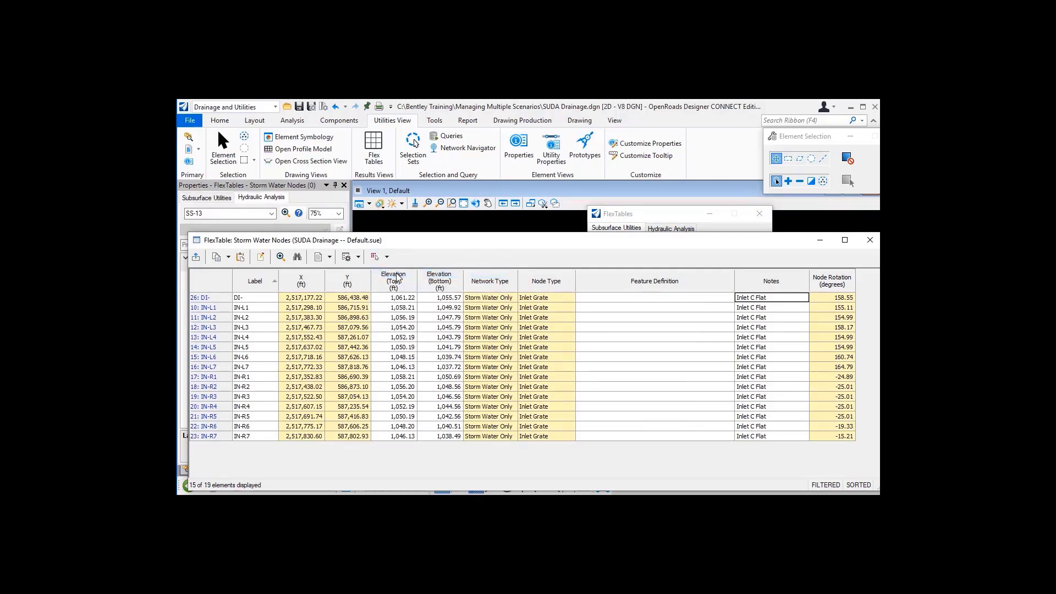
pyautogui.click(870, 240)
pyautogui.click(760, 213)
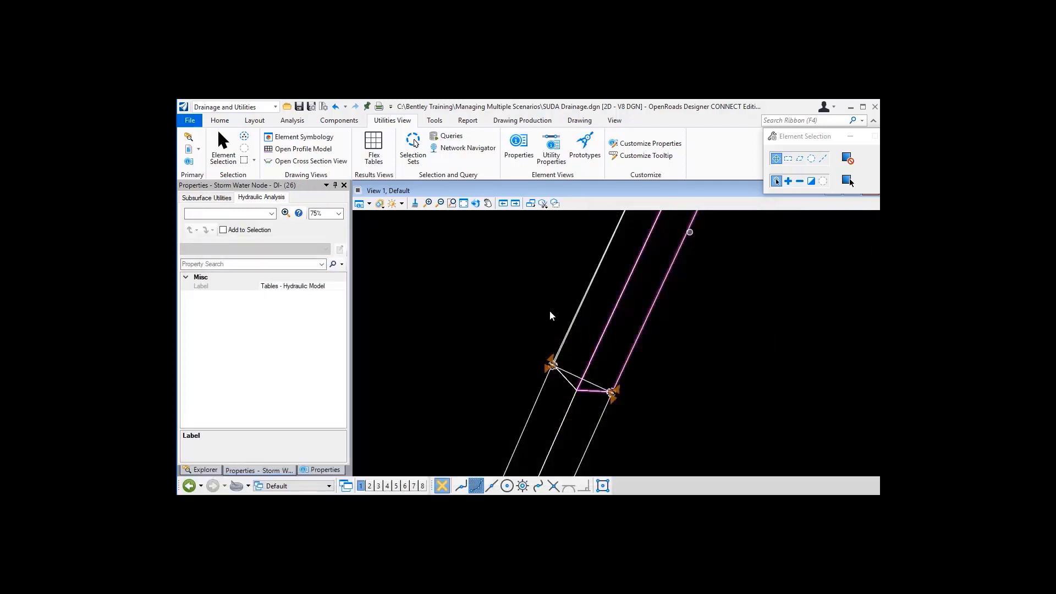
# Step: Assign the feature definition Node\StormWaterNode\Inlets\Inlet Flush Grate to the selected inlet nodes
pyautogui.click(325, 469)
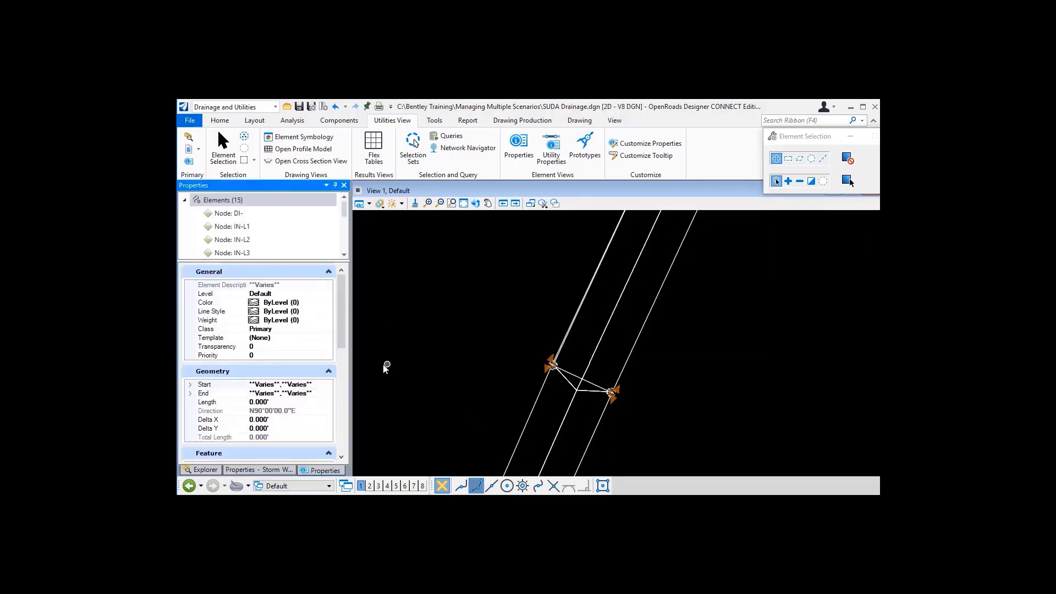
pyautogui.scroll(-3, 321, 395)
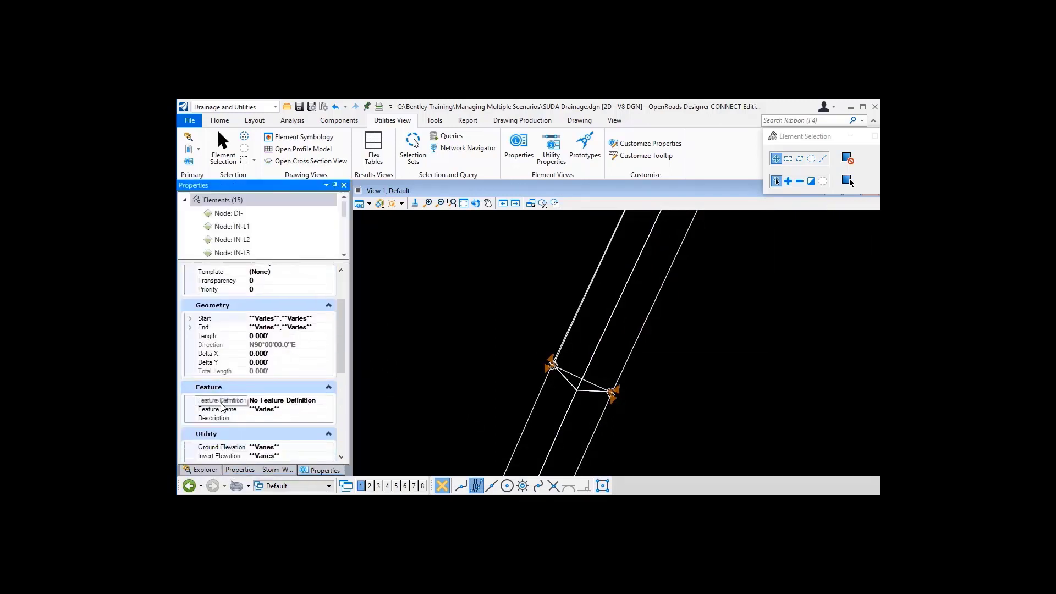
pyautogui.click(324, 402)
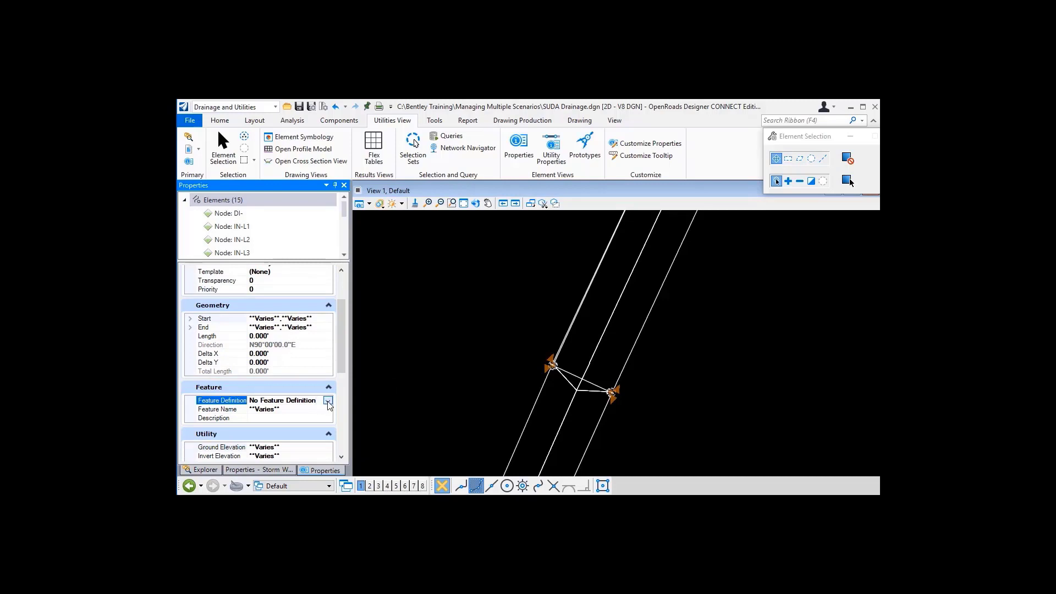
pyautogui.click(329, 402)
pyautogui.click(182, 411)
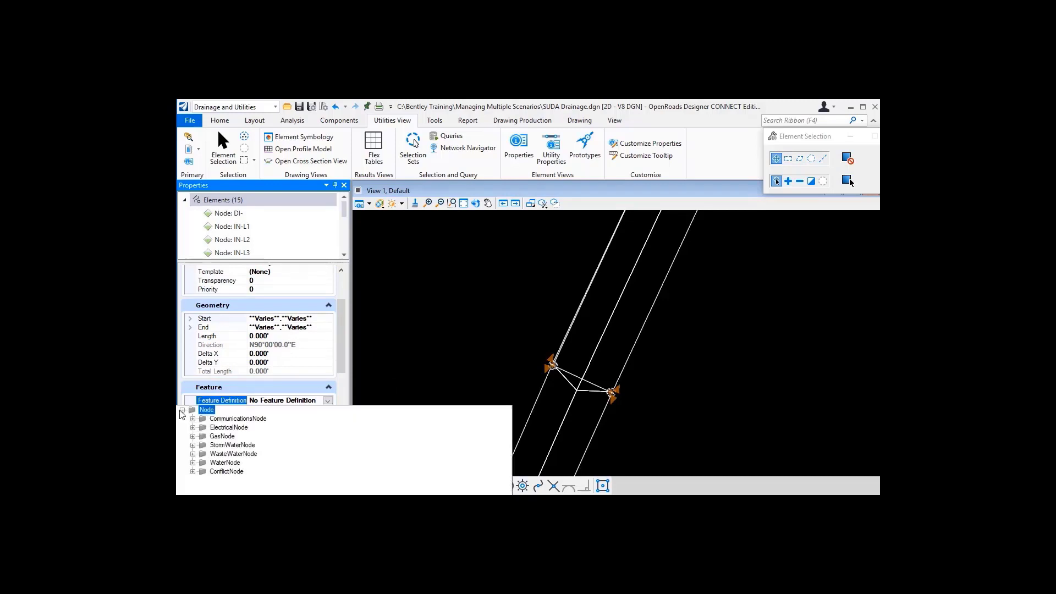
pyautogui.click(192, 445)
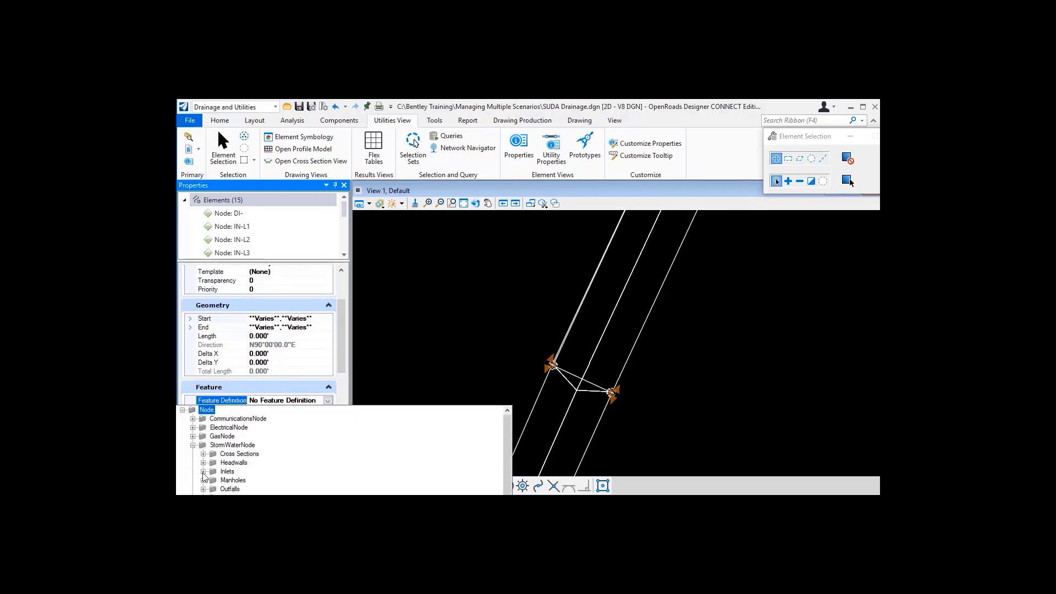
pyautogui.click(203, 472)
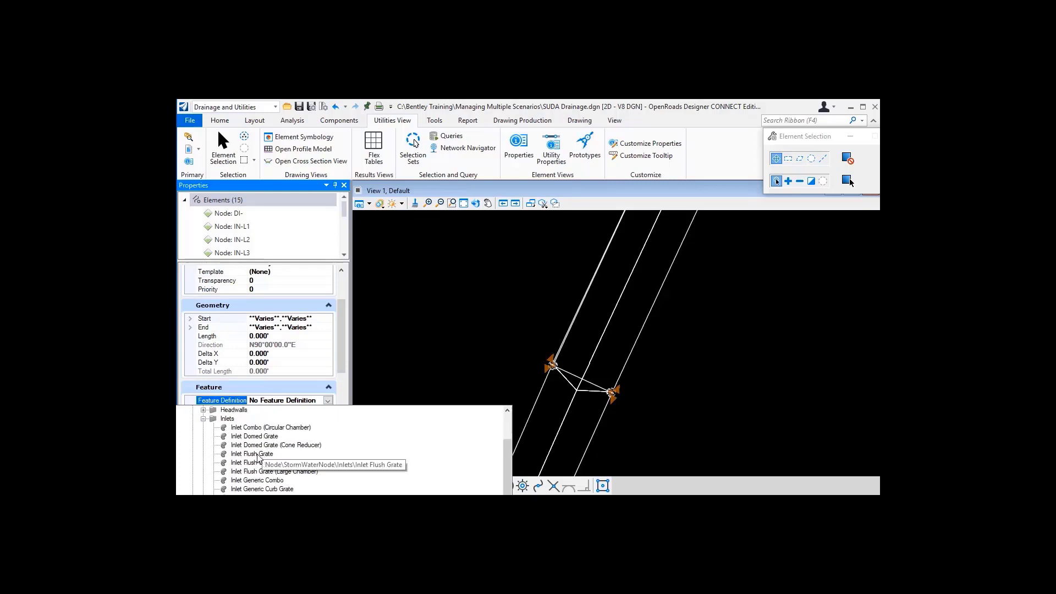
pyautogui.click(258, 454)
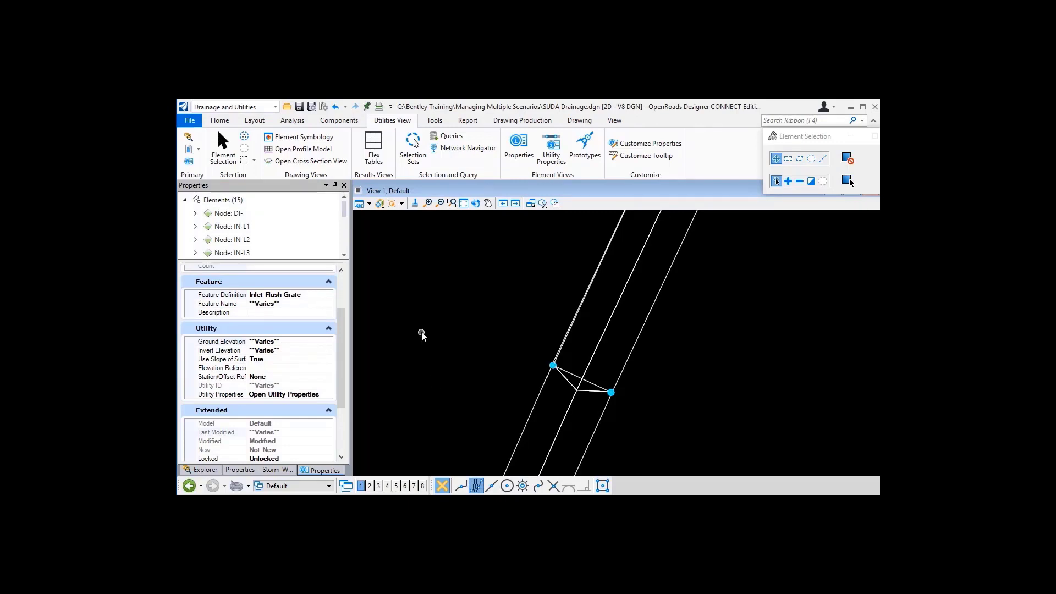
# Step: Open the predefined Storm Water Conduits FlexTable for Subsurface Utilities
pyautogui.click(376, 144)
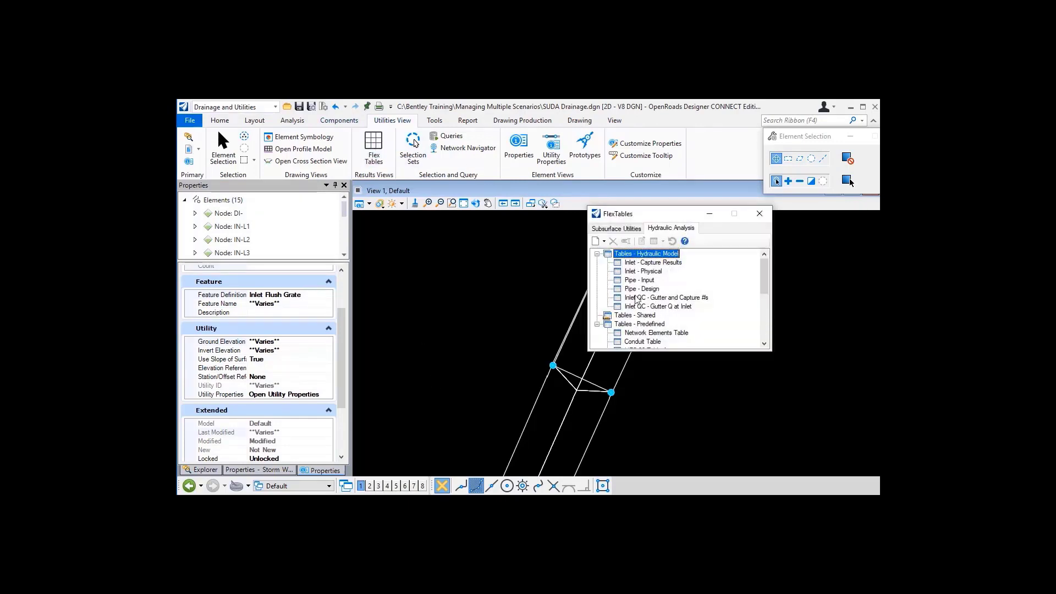
pyautogui.click(616, 228)
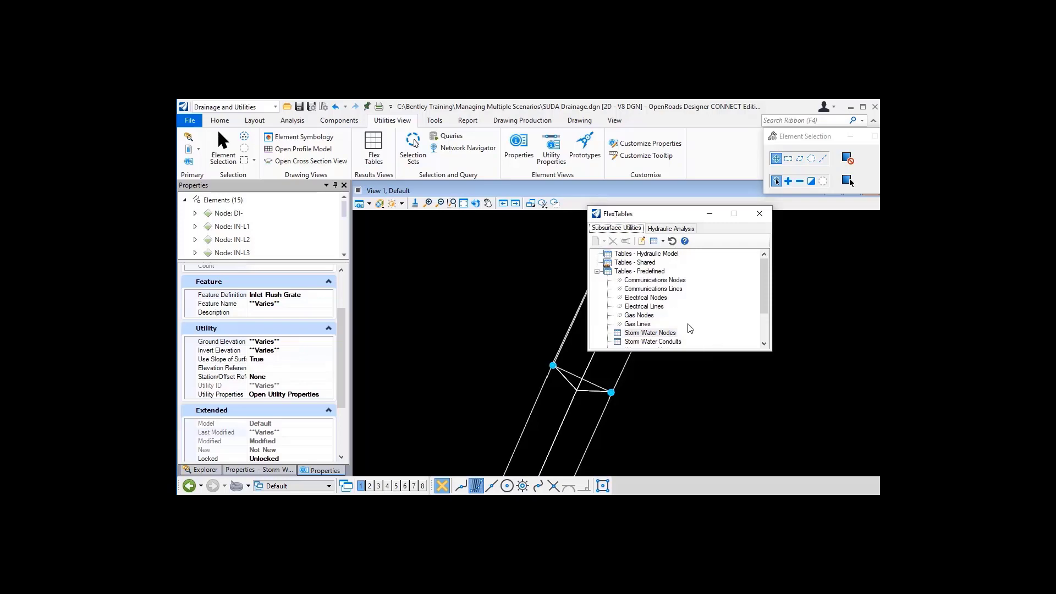
pyautogui.scroll(-2, 666, 316)
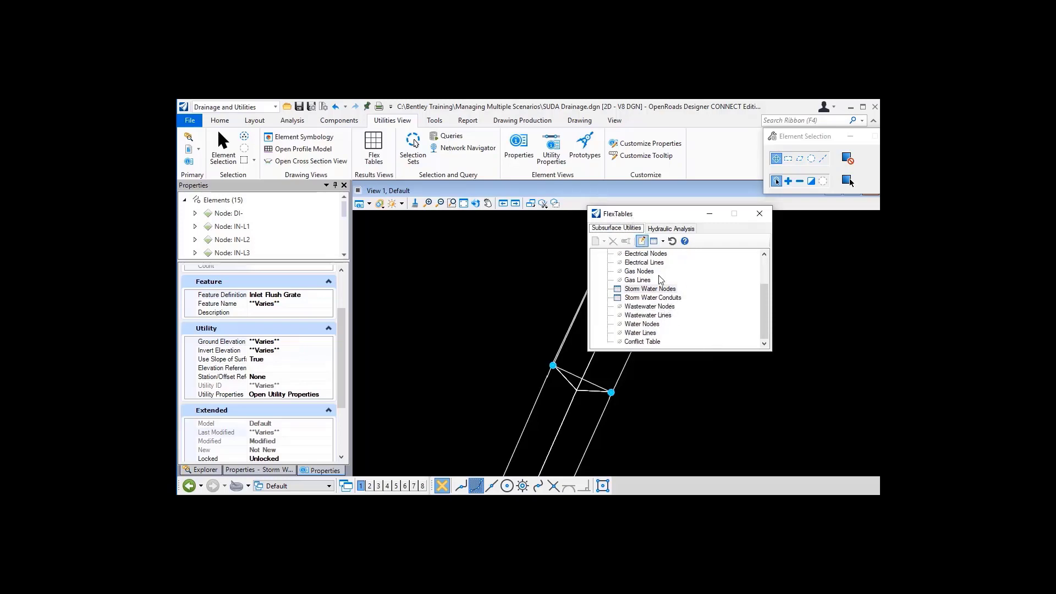
pyautogui.doubleClick(660, 297)
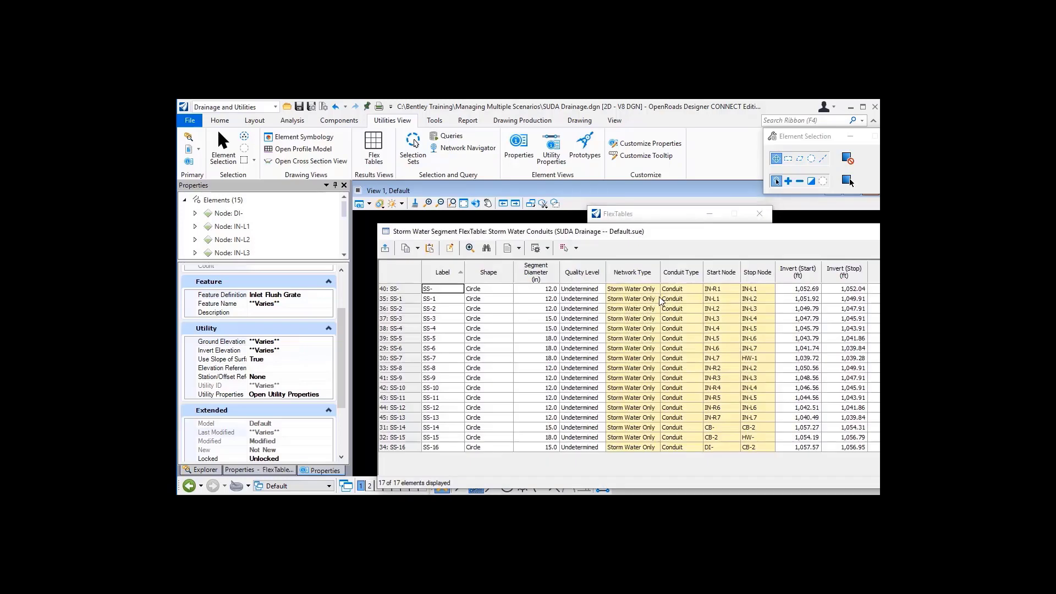
pyautogui.moveTo(675, 235); pyautogui.dragTo(486, 208)
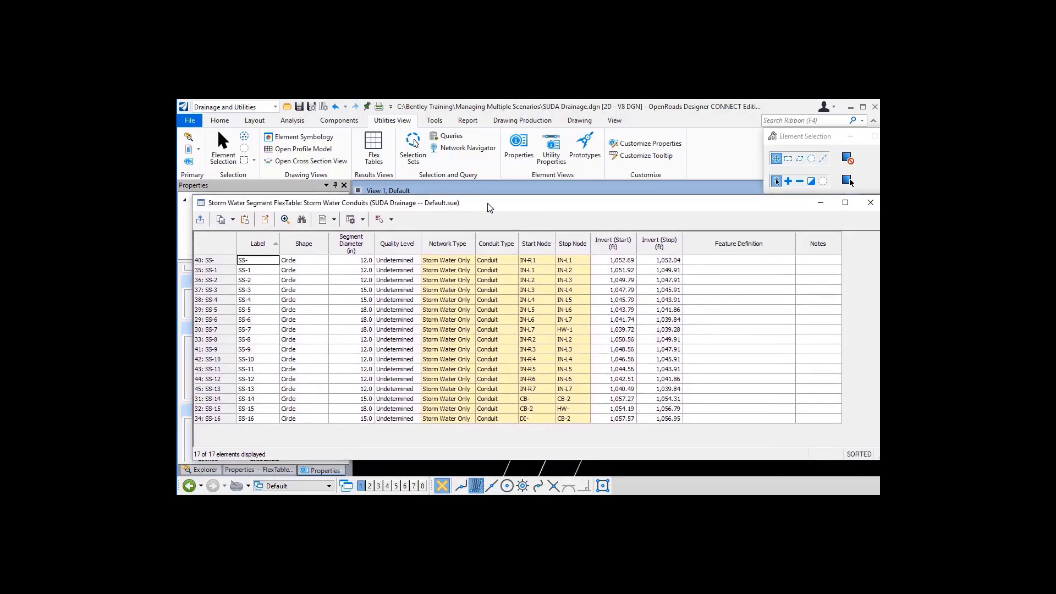
# Step: Select all conduits listed in the Storm Water Conduits table in the drawing and close the table
pyautogui.click(387, 220)
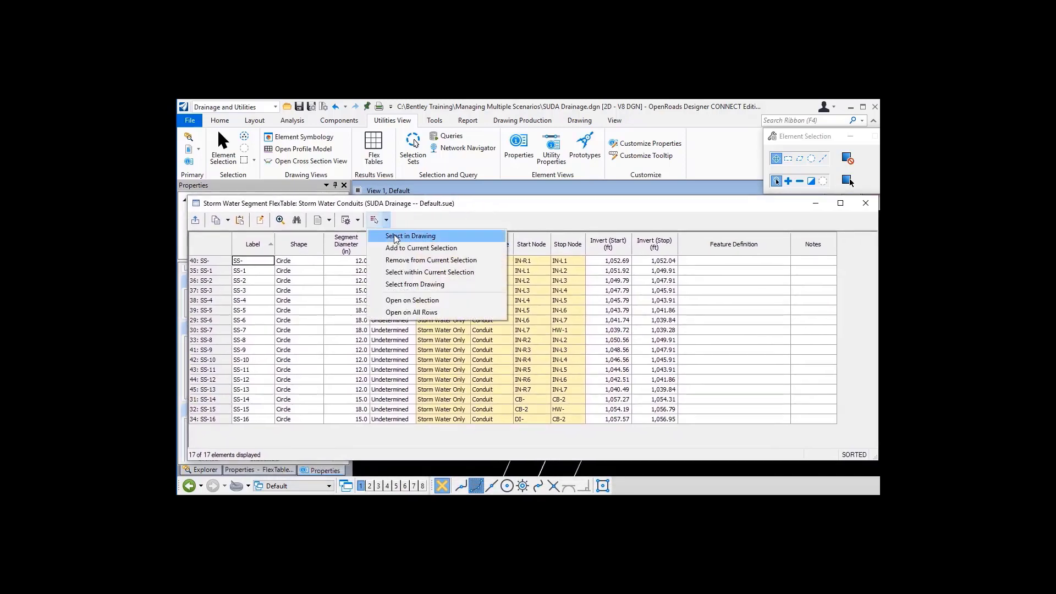
pyautogui.click(396, 236)
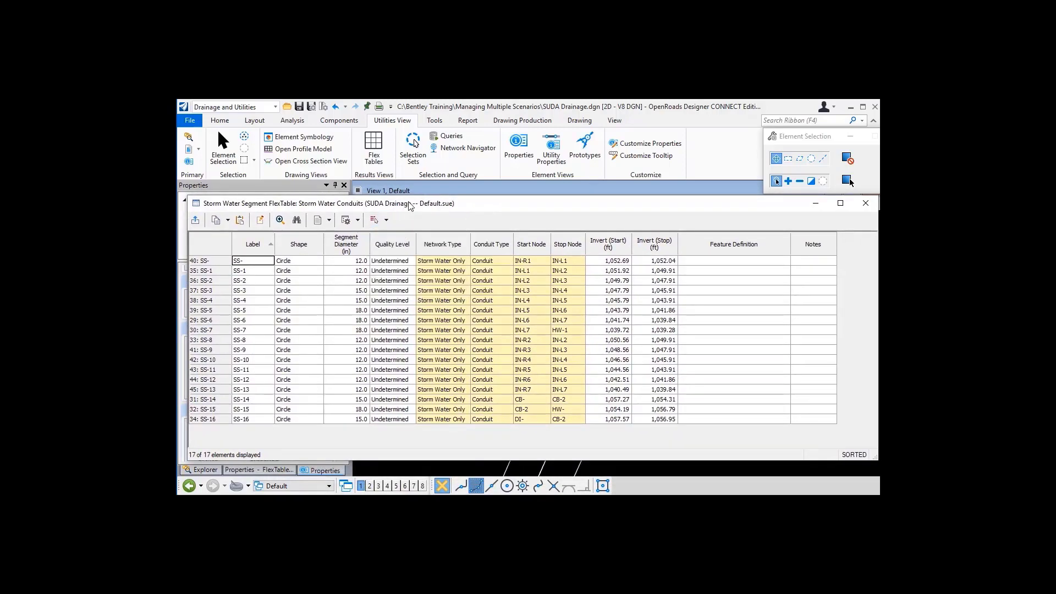
pyautogui.click(414, 278)
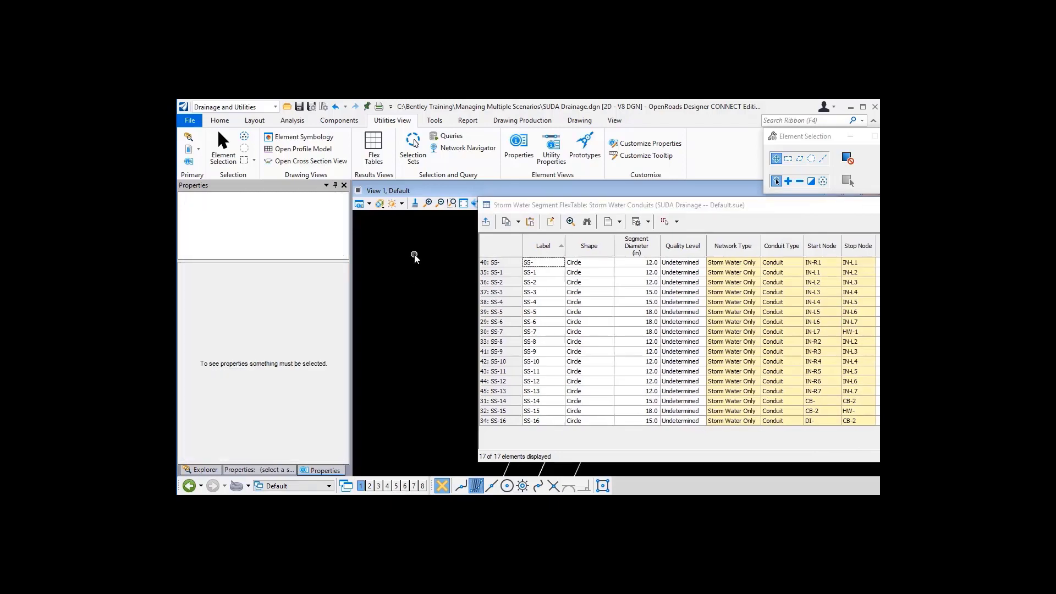
pyautogui.moveTo(631, 207)
pyautogui.mouseDown()
pyautogui.moveTo(400, 201)
pyautogui.moveTo(370, 188)
pyautogui.mouseUp()
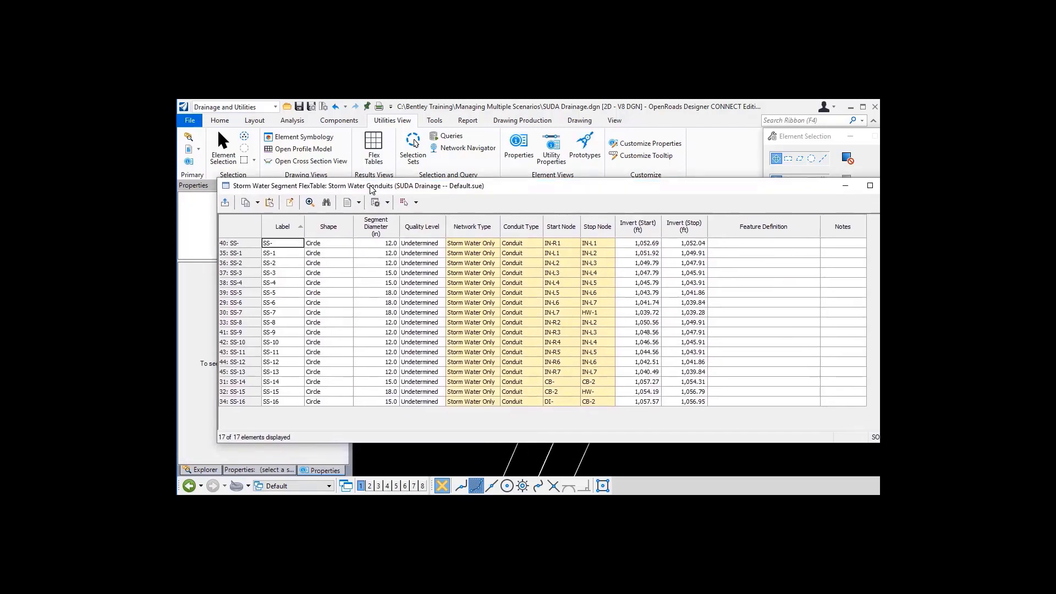
pyautogui.click(416, 203)
pyautogui.click(427, 220)
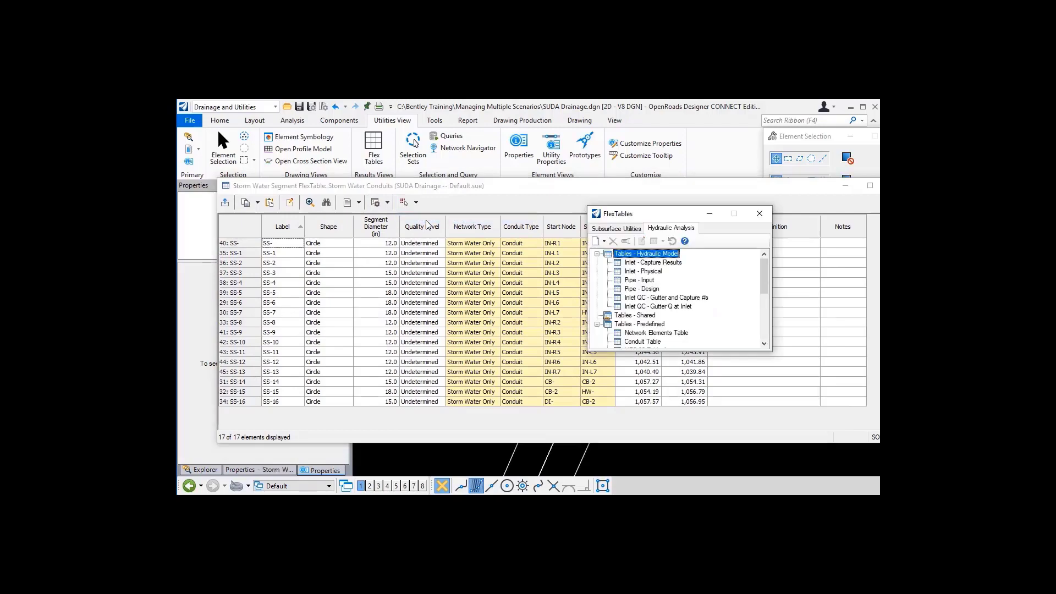
pyautogui.click(895, 186)
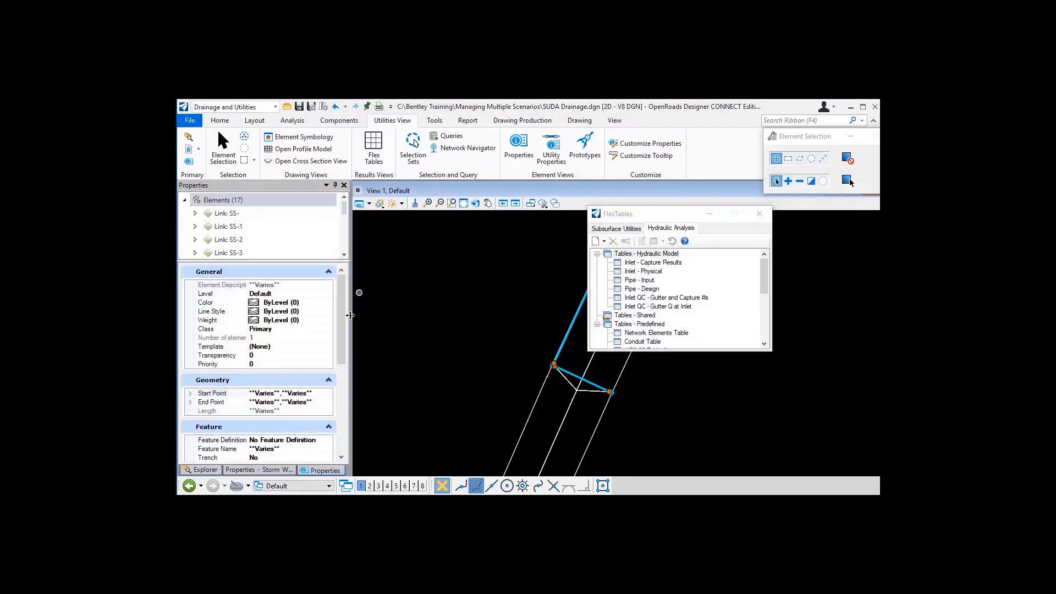
# Step: Assign the circular StormWater feature definition Storm Water (Concrete) to the selected conduits and close the FlexTables list
pyautogui.scroll(-2, 311, 407)
pyautogui.click(326, 408)
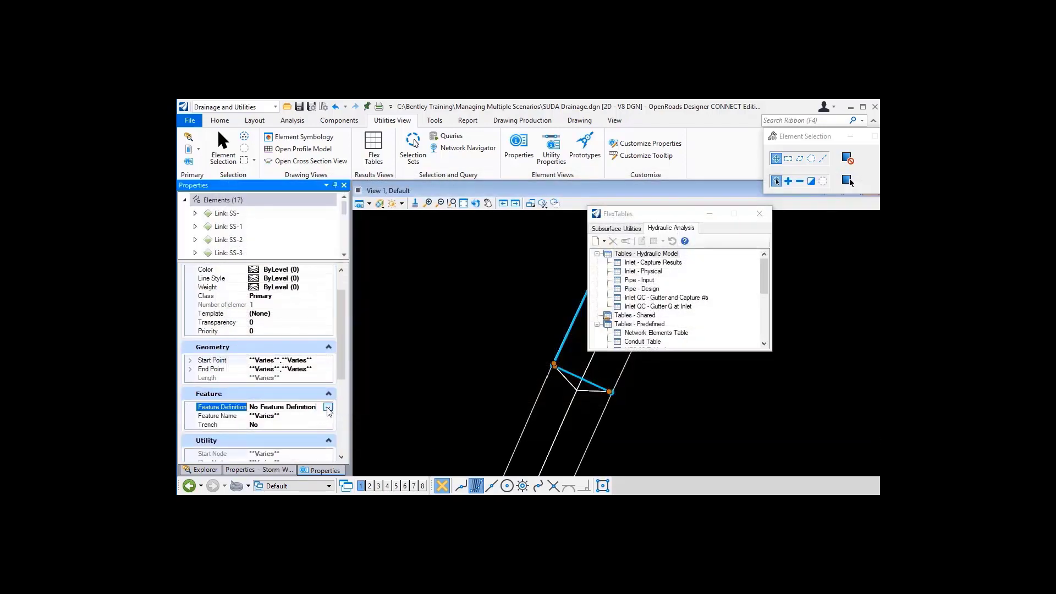
pyautogui.click(327, 407)
pyautogui.click(182, 417)
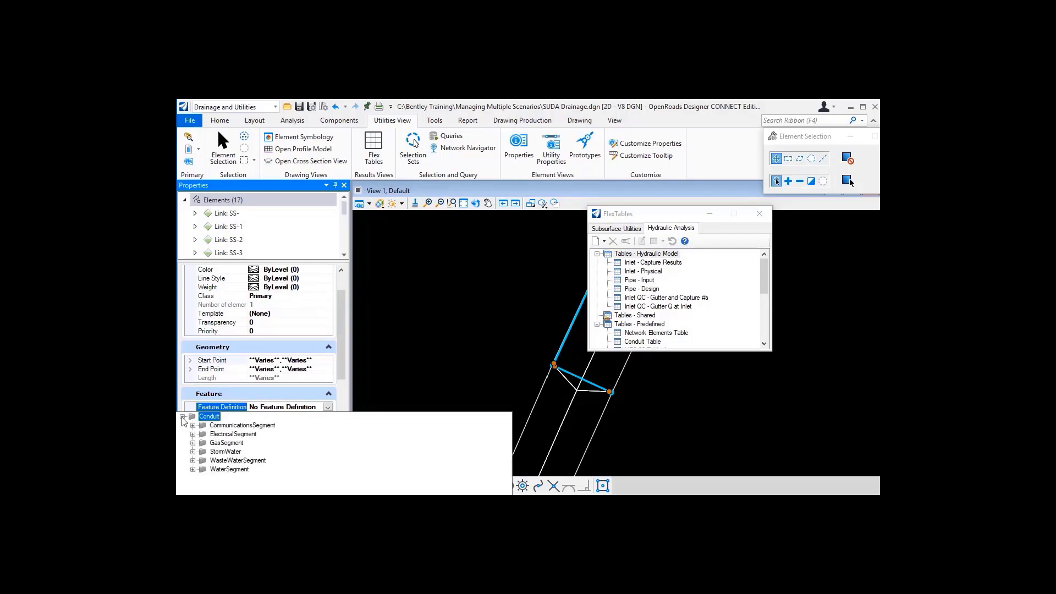
pyautogui.click(193, 451)
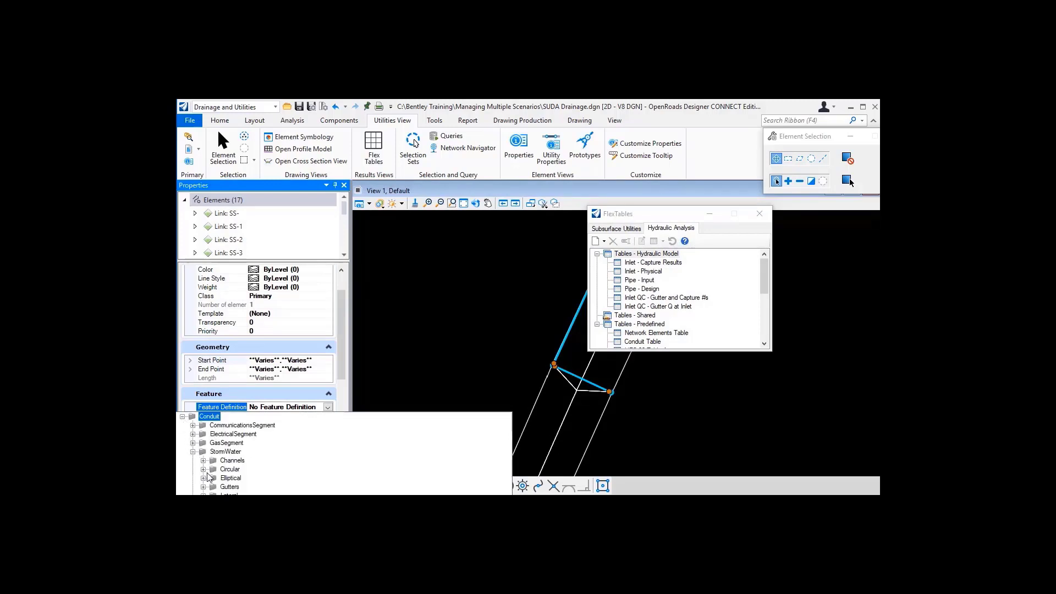
pyautogui.click(203, 469)
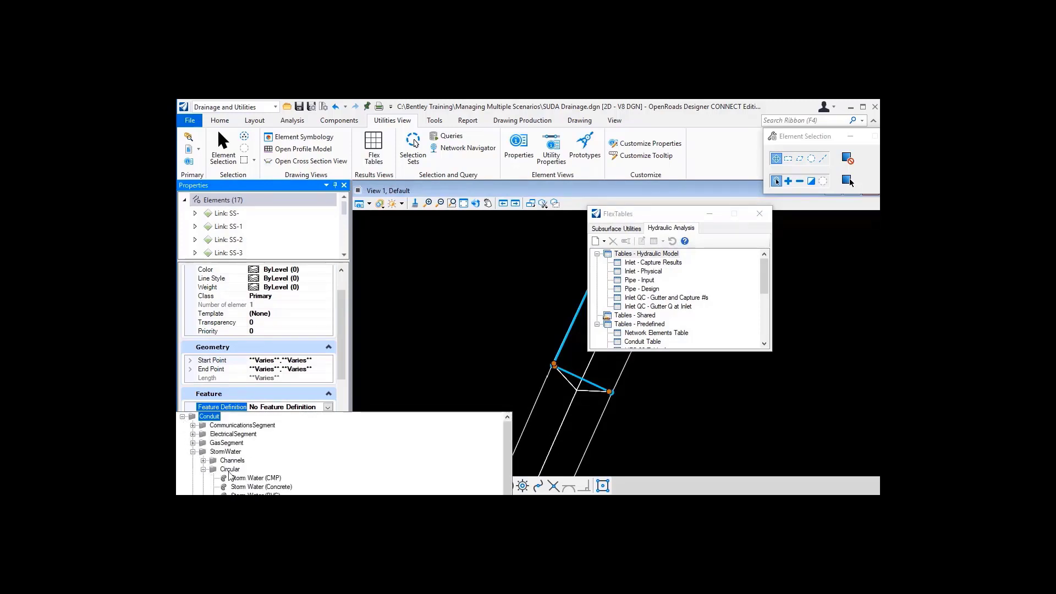
pyautogui.click(287, 488)
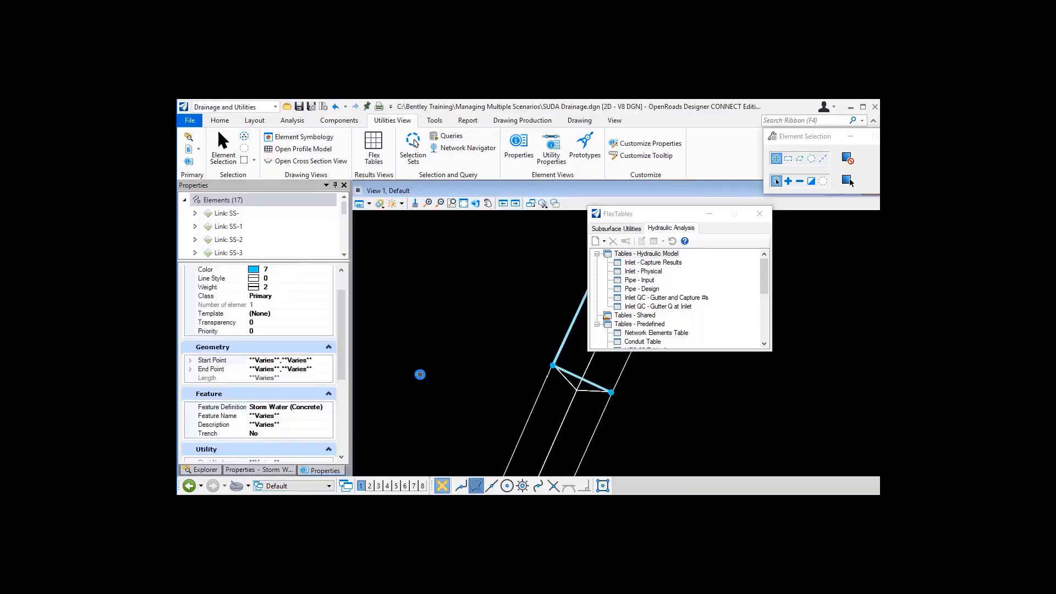
pyautogui.click(759, 214)
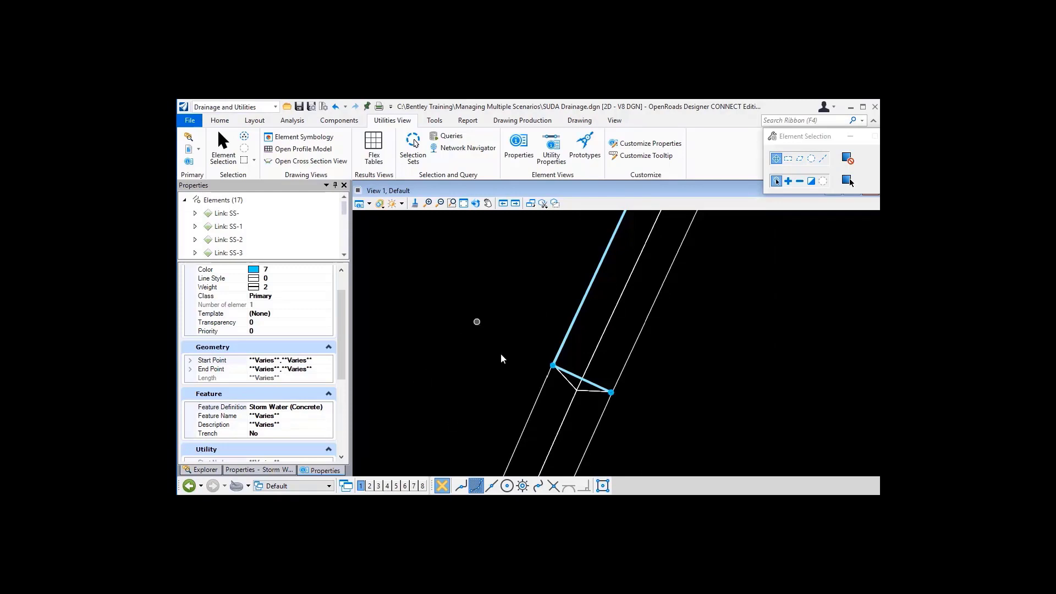
# Step: Check an inlet node up close, review the drawing's attached references, and fit the whole terrain and network in the view
pyautogui.scroll(5, 566, 376)
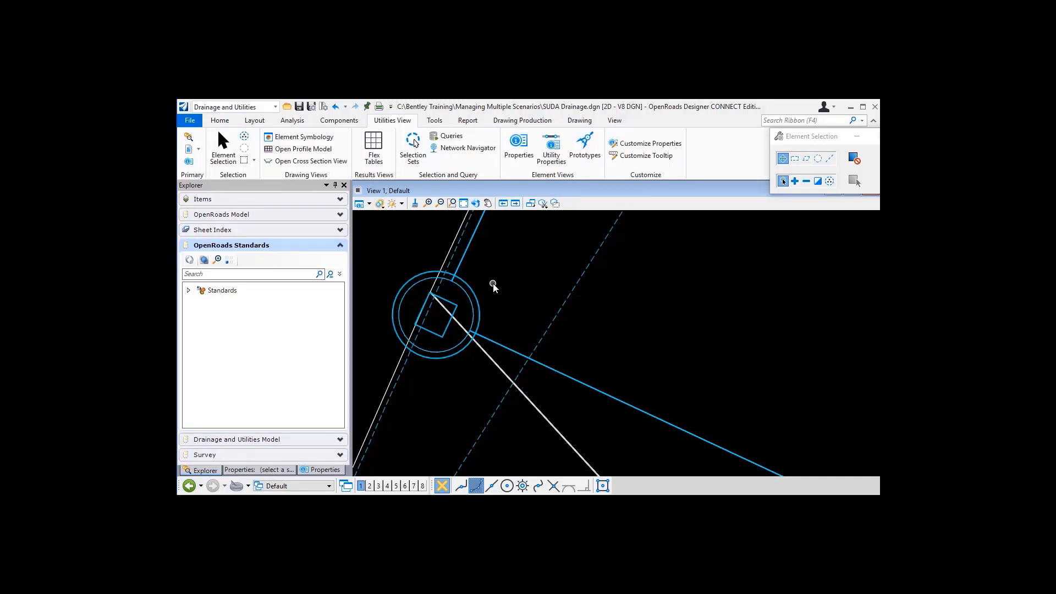
pyautogui.click(189, 149)
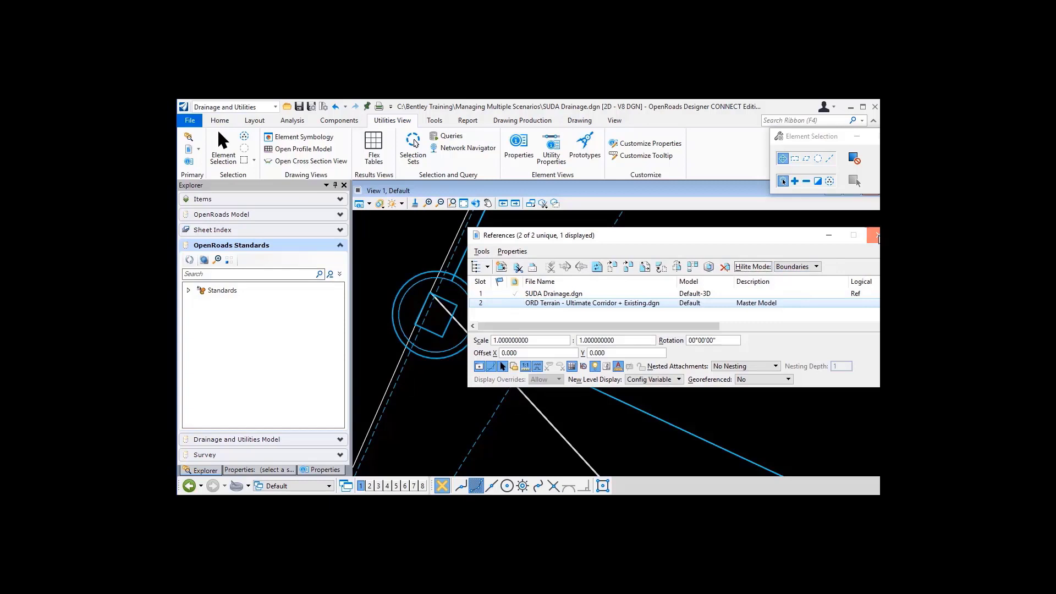
pyautogui.click(877, 235)
pyautogui.click(464, 203)
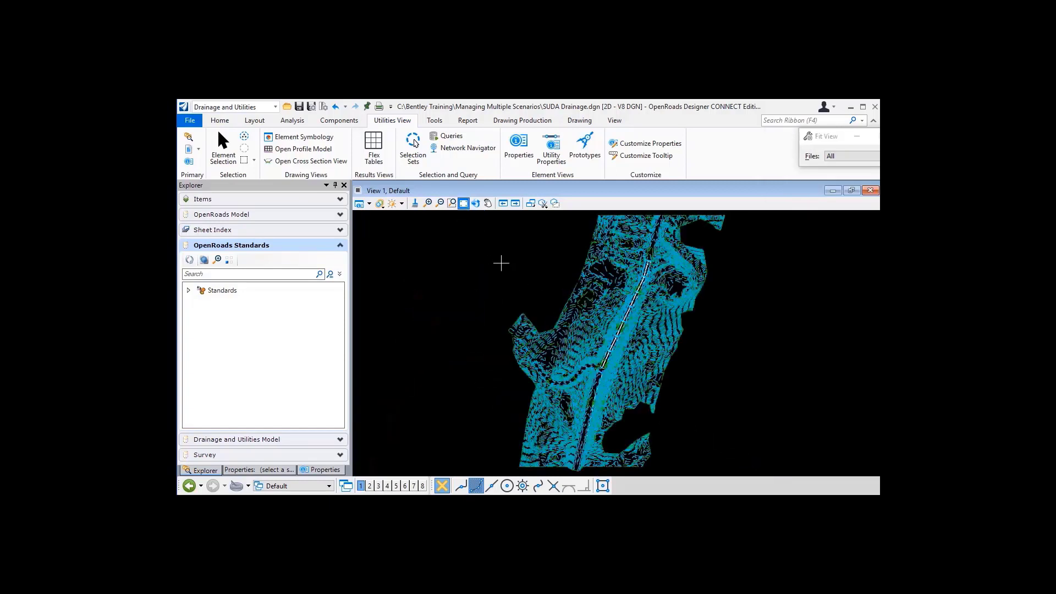
# Step: Select all nodes of the filtered Storm Water Nodes FlexTable in the drawing and close the table
pyautogui.click(374, 147)
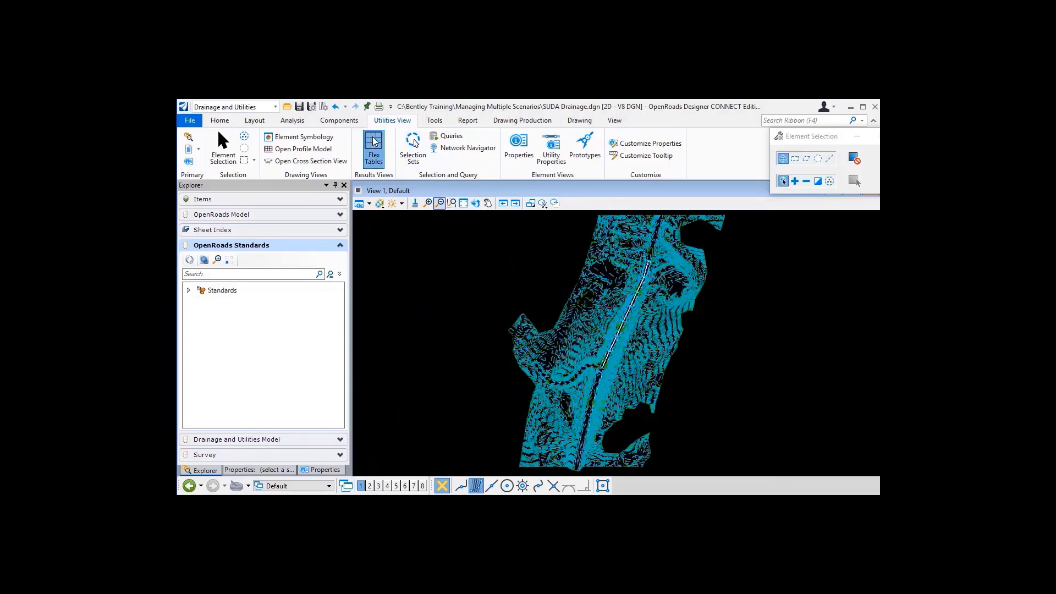
pyautogui.doubleClick(657, 333)
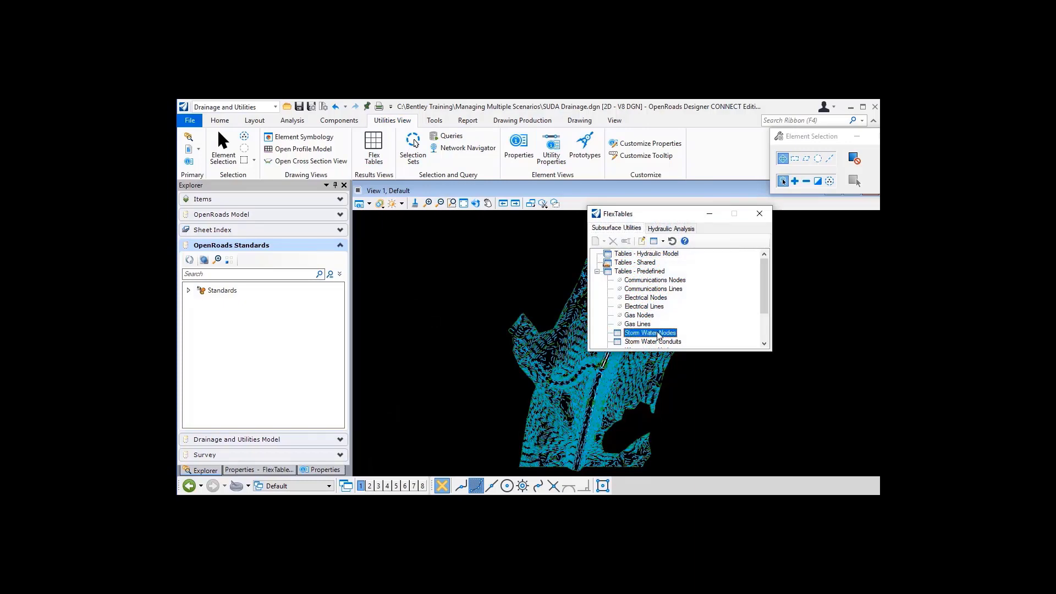
pyautogui.click(387, 257)
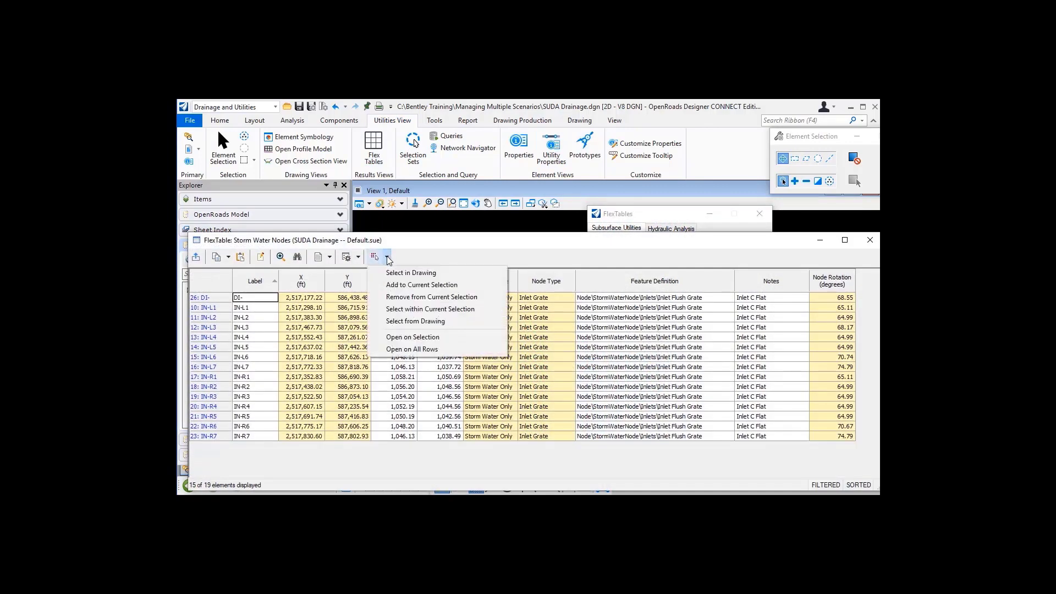
pyautogui.click(398, 272)
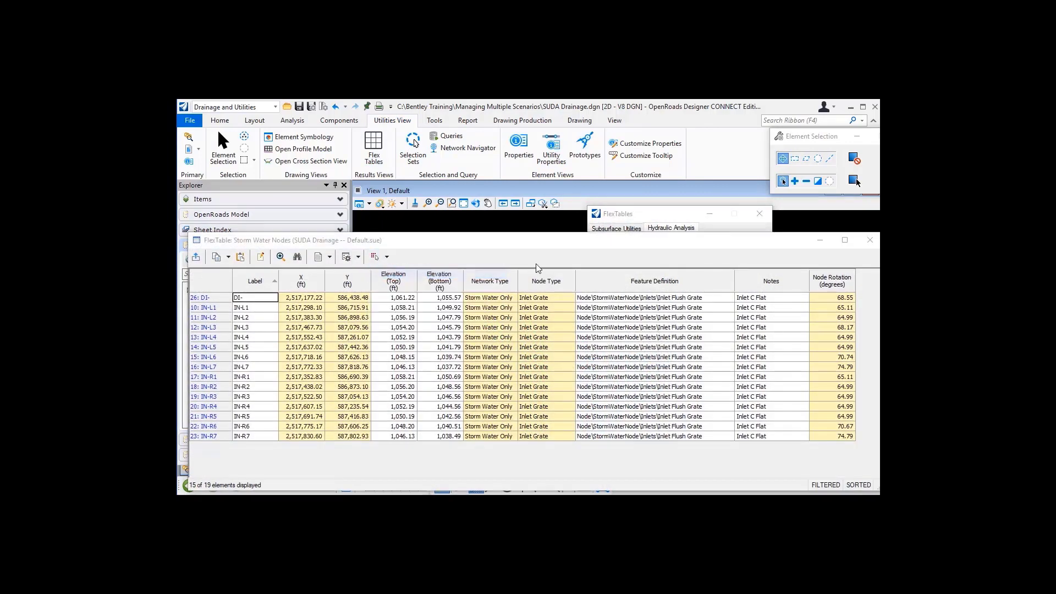
pyautogui.click(870, 241)
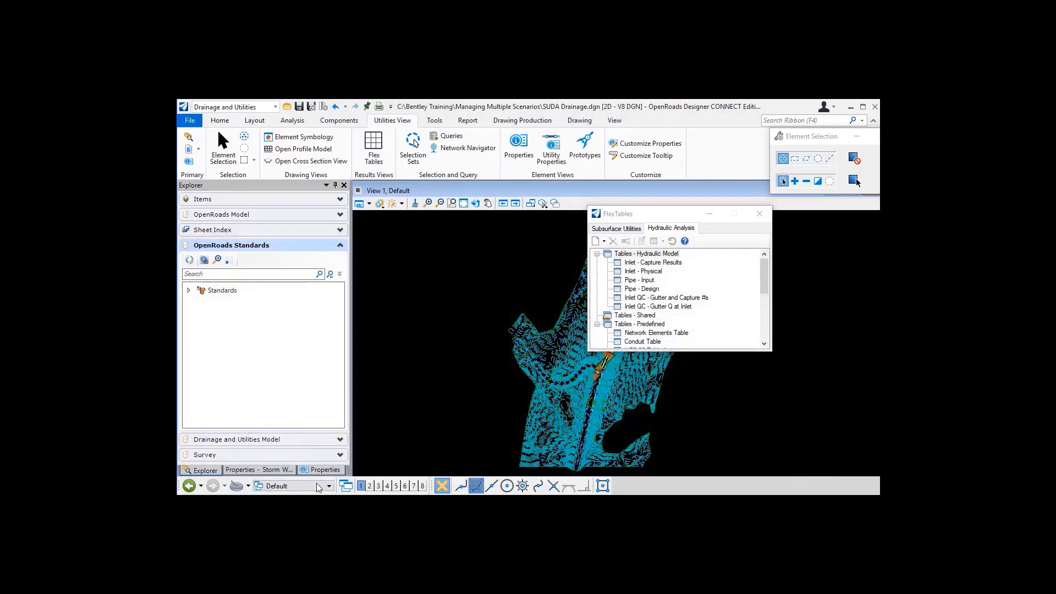
# Step: Set the Elevation Reference of the selected storm water nodes to the Ultimate - Existing merged proposed terrain model
pyautogui.scroll(-4, 280, 363)
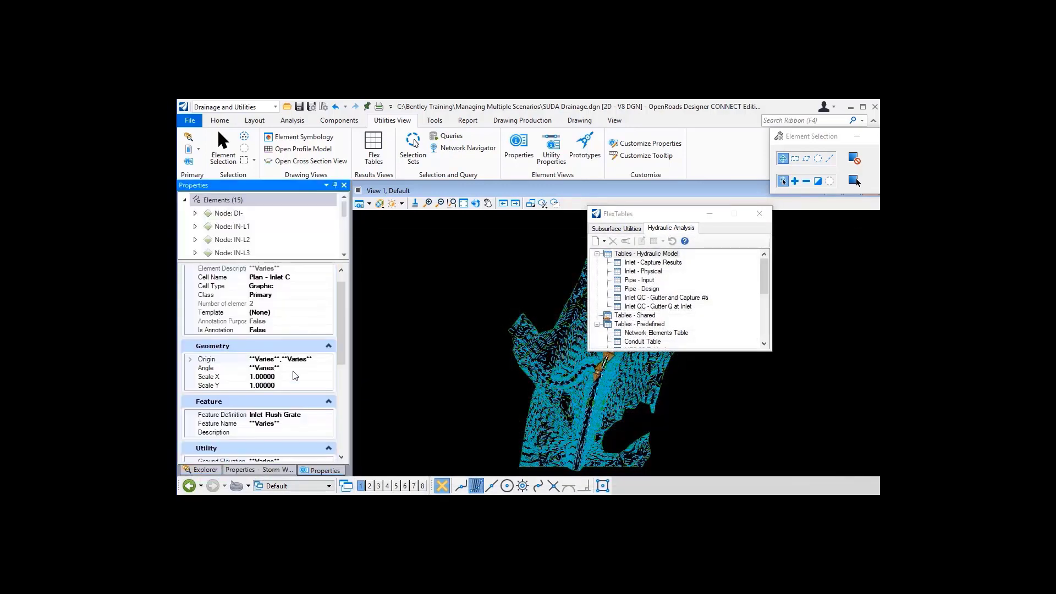
pyautogui.scroll(-3, 280, 360)
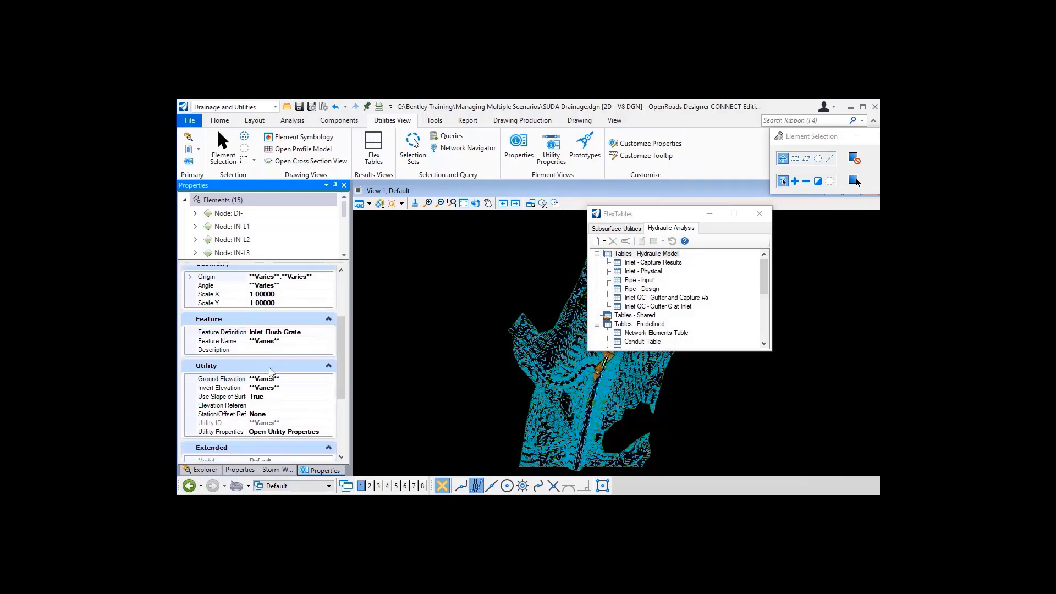
pyautogui.click(301, 407)
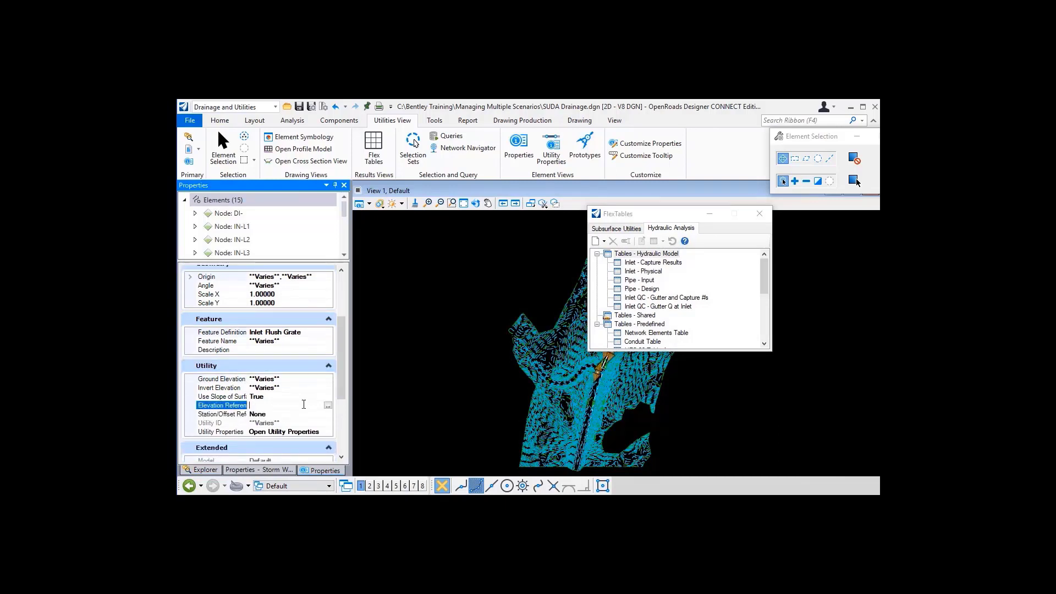
pyautogui.click(328, 406)
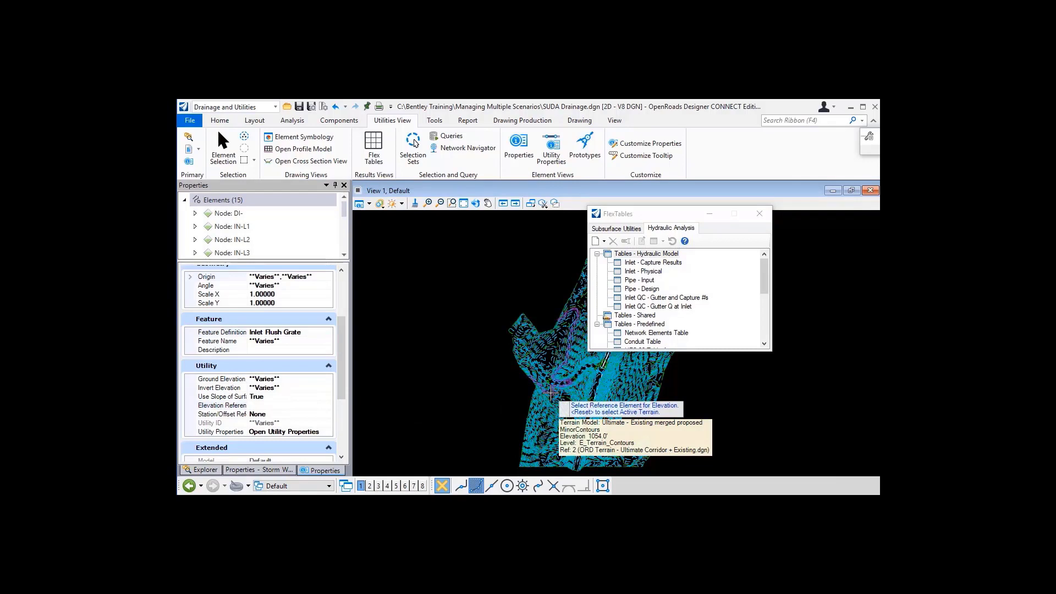
pyautogui.click(550, 392)
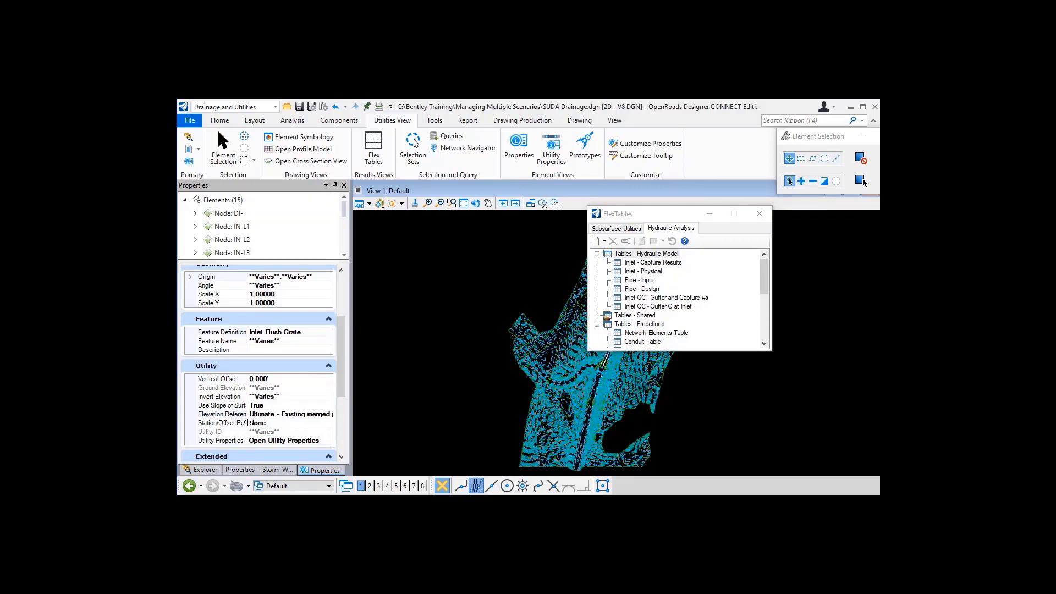
pyautogui.moveTo(247, 423); pyautogui.dragTo(269, 422)
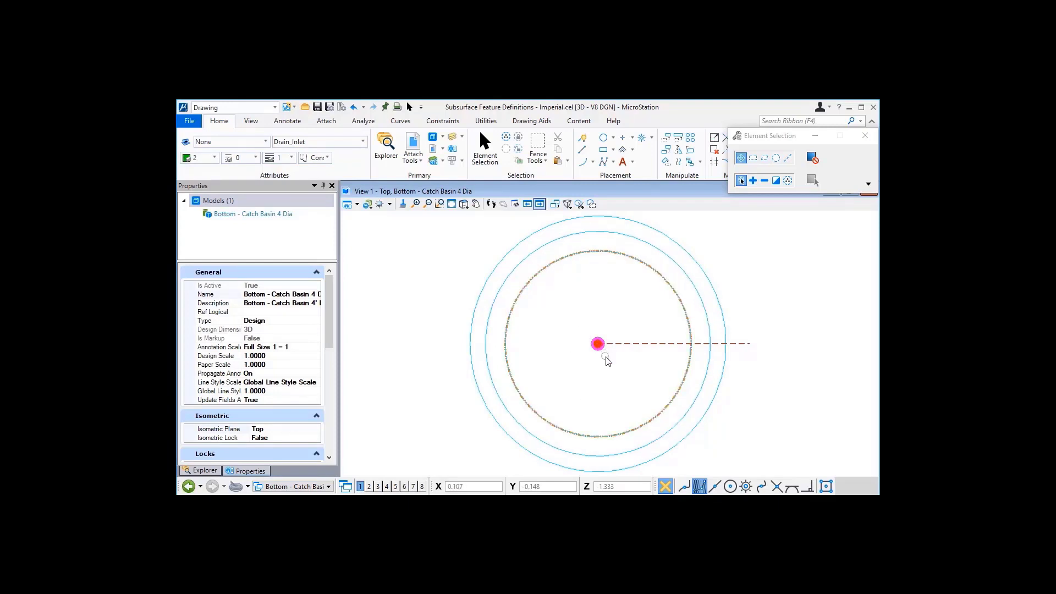
# Step: In MicroStation, inspect the centre construction lines of Bottom - Catch Basin 4 Dia and attach the Plan - Inlet C model with the Recommended method
pyautogui.click(598, 344)
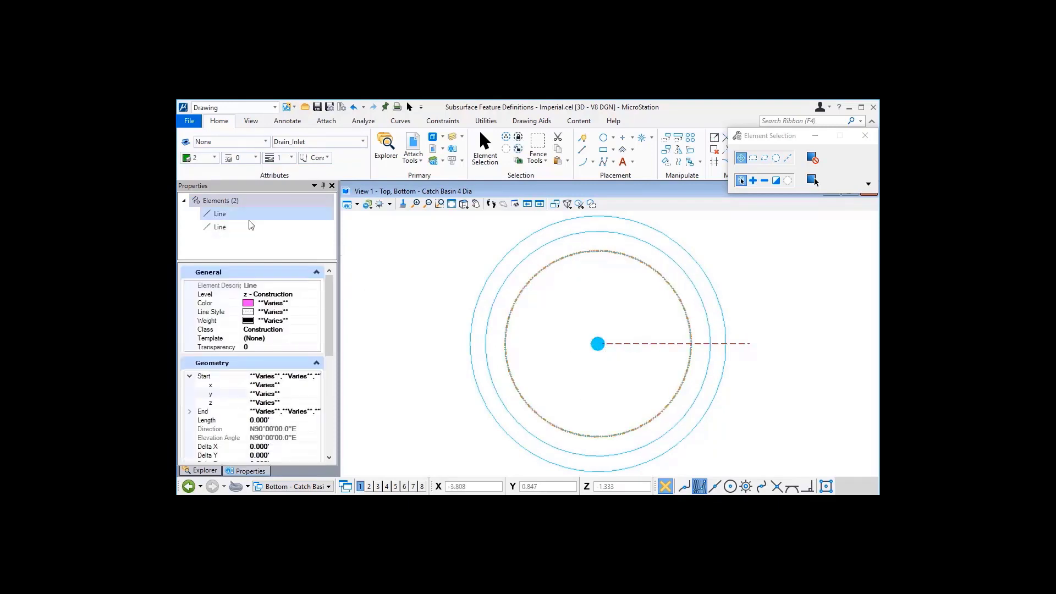
pyautogui.click(221, 228)
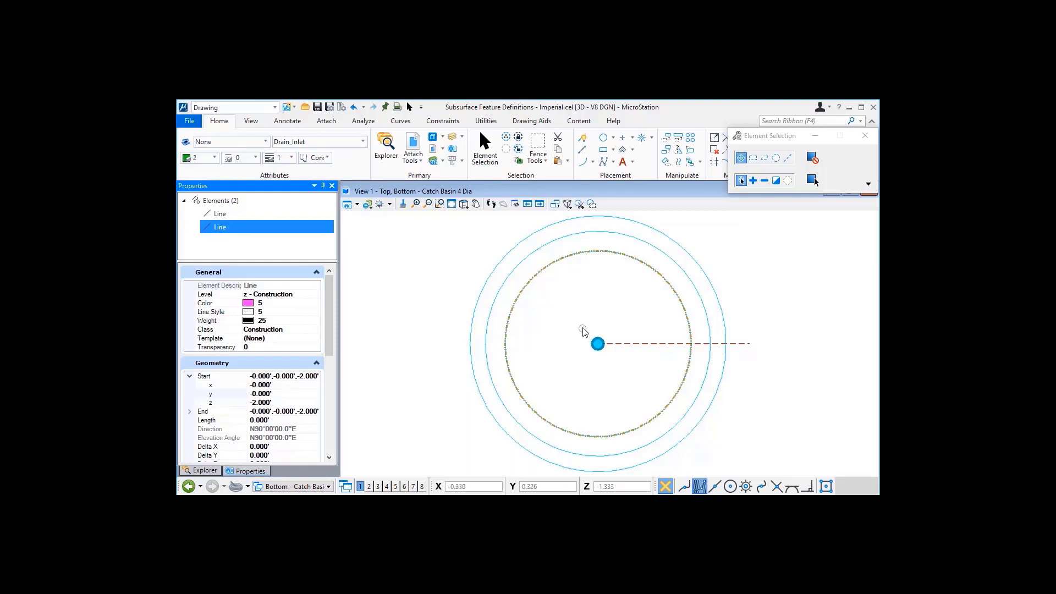
pyautogui.click(433, 138)
pyautogui.scroll(-3, 867, 296)
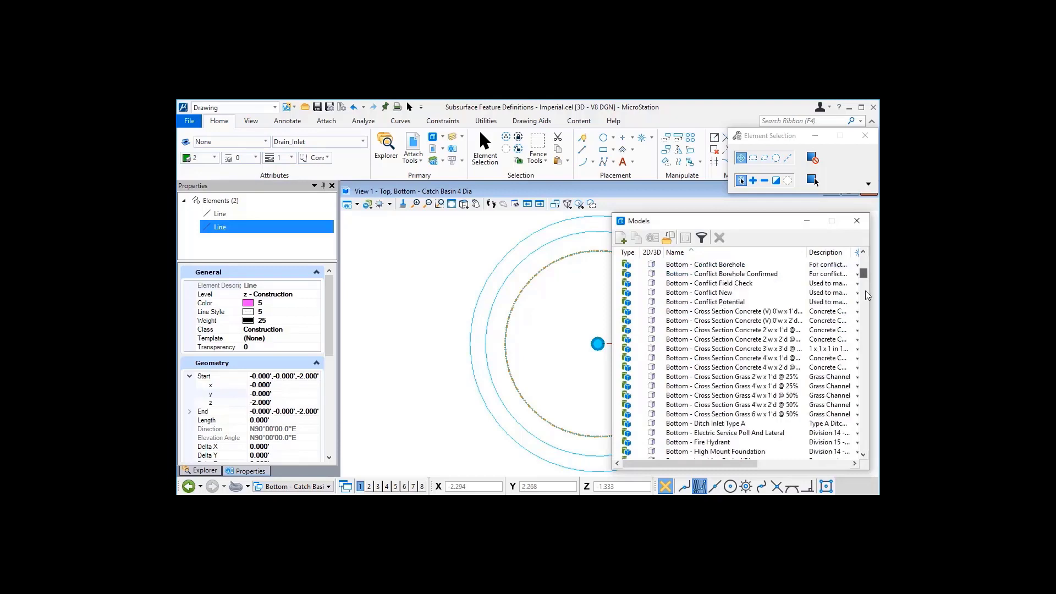
pyautogui.moveTo(863, 273); pyautogui.dragTo(864, 410)
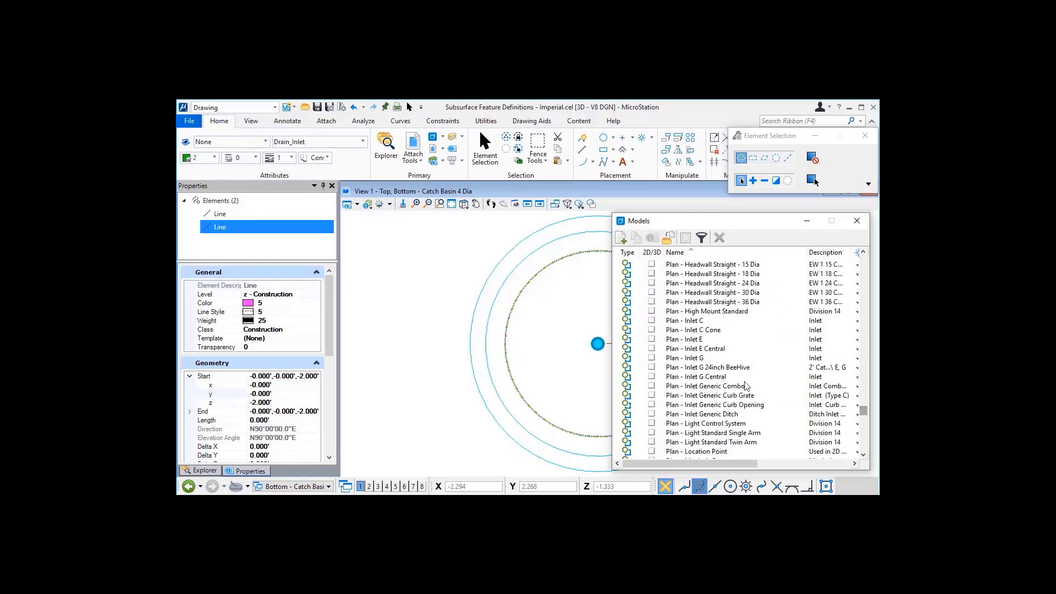
pyautogui.click(689, 321)
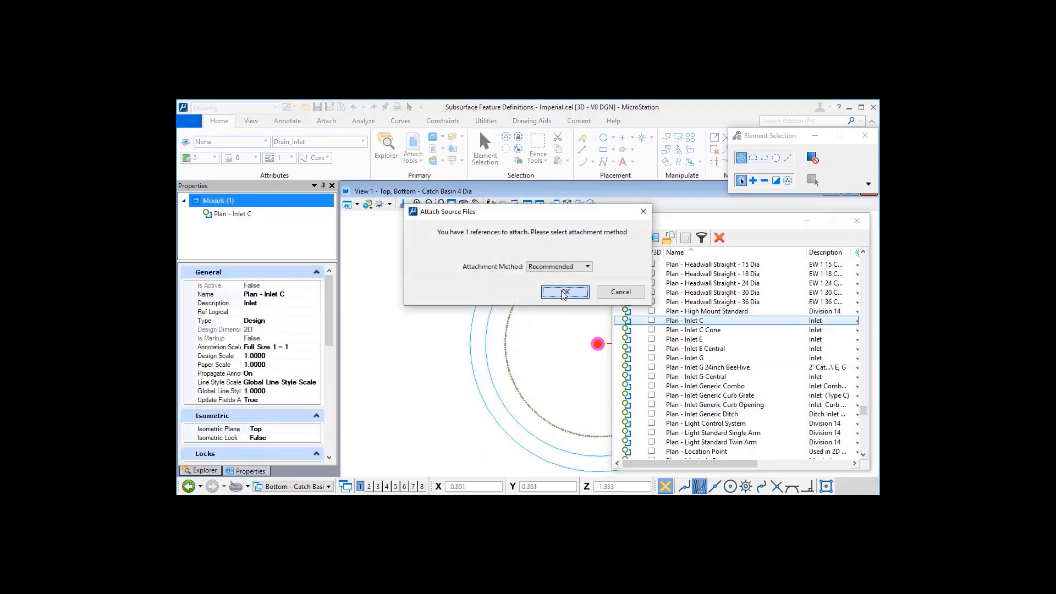
pyautogui.click(562, 293)
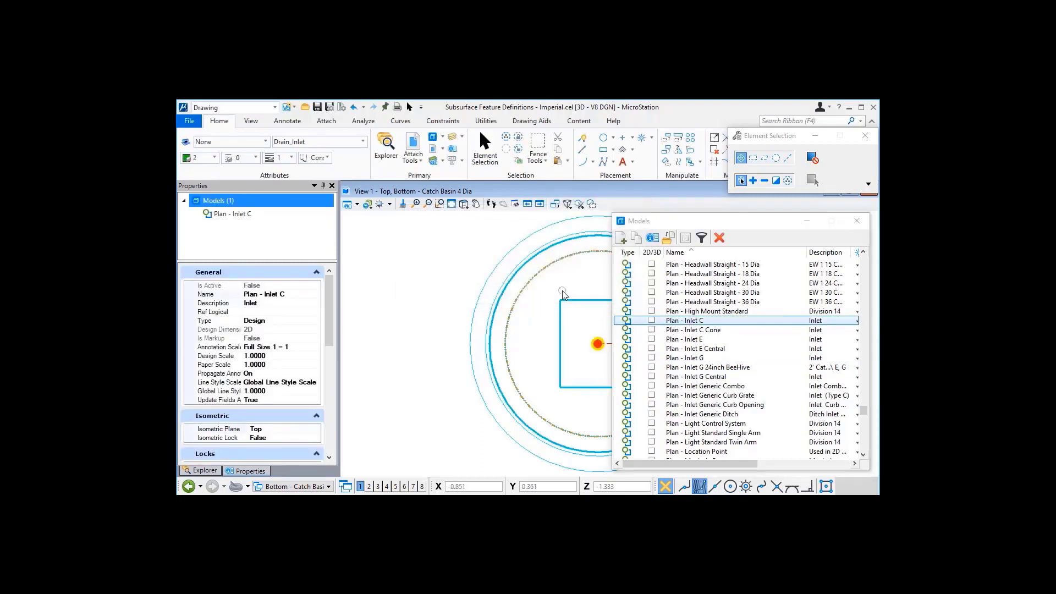
pyautogui.click(856, 220)
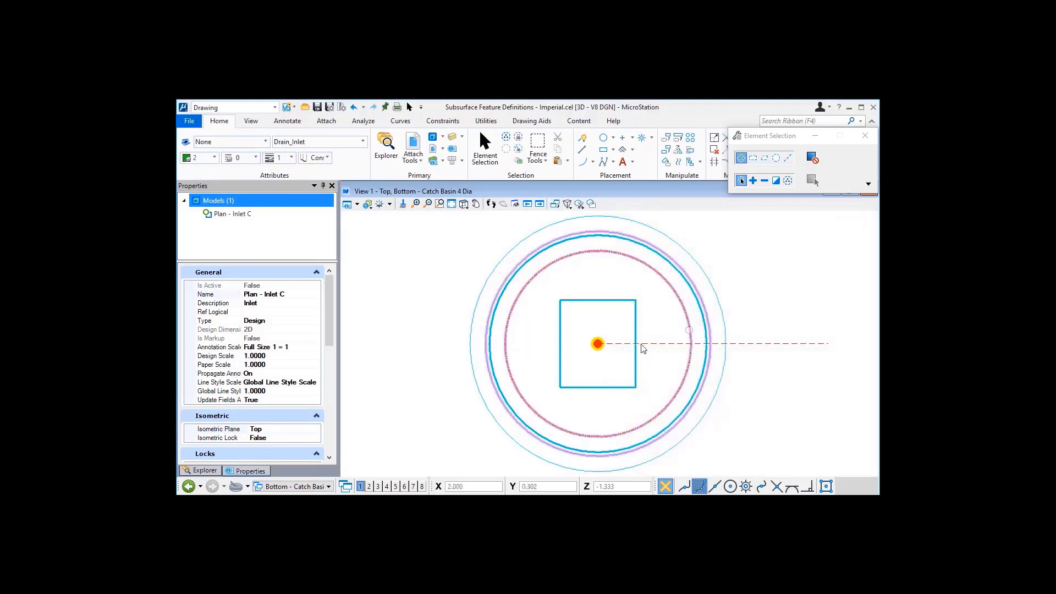
# Step: Inspect the overlapping construction lines at the catch basin's centre and detach the Plan - Inlet C reference
pyautogui.click(598, 344)
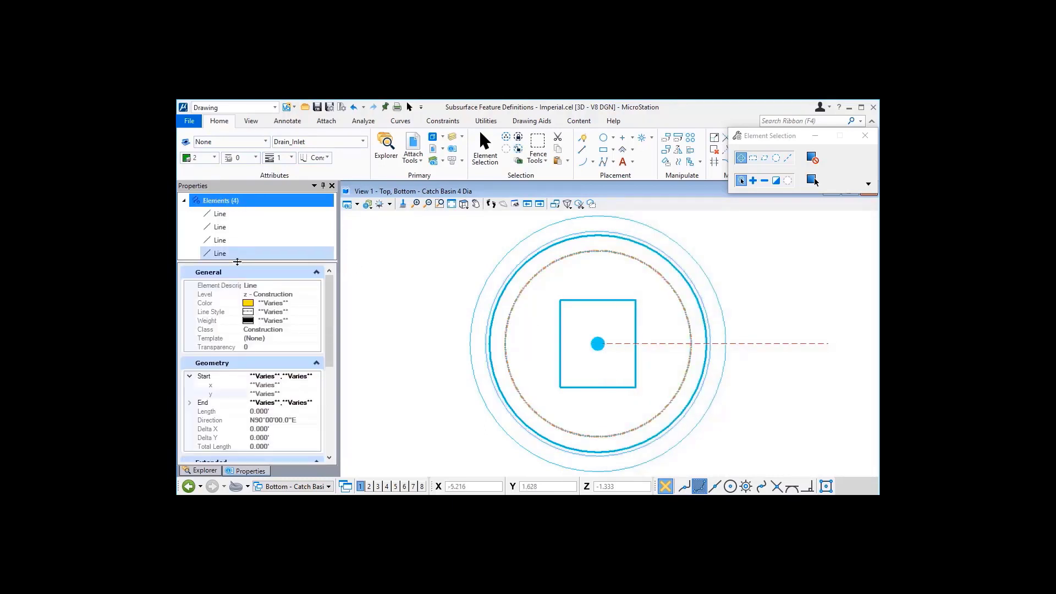
pyautogui.click(223, 227)
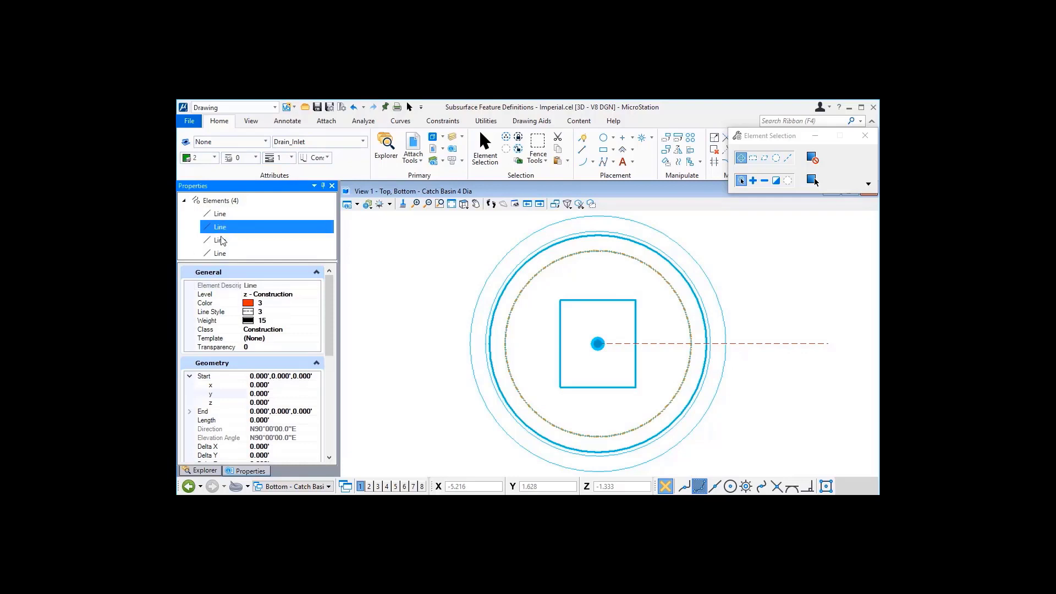
pyautogui.click(223, 241)
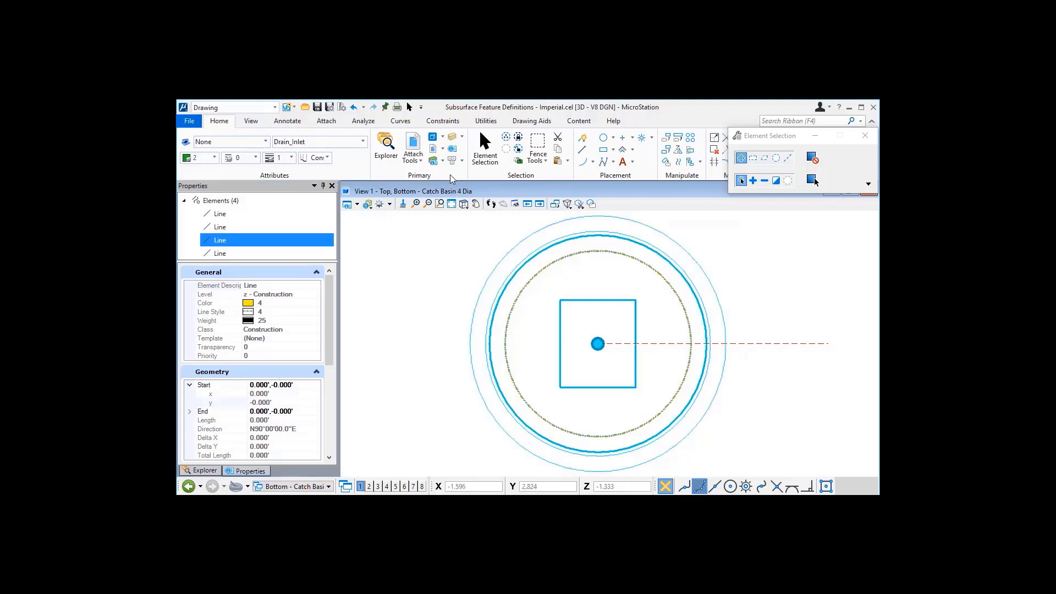
pyautogui.click(413, 146)
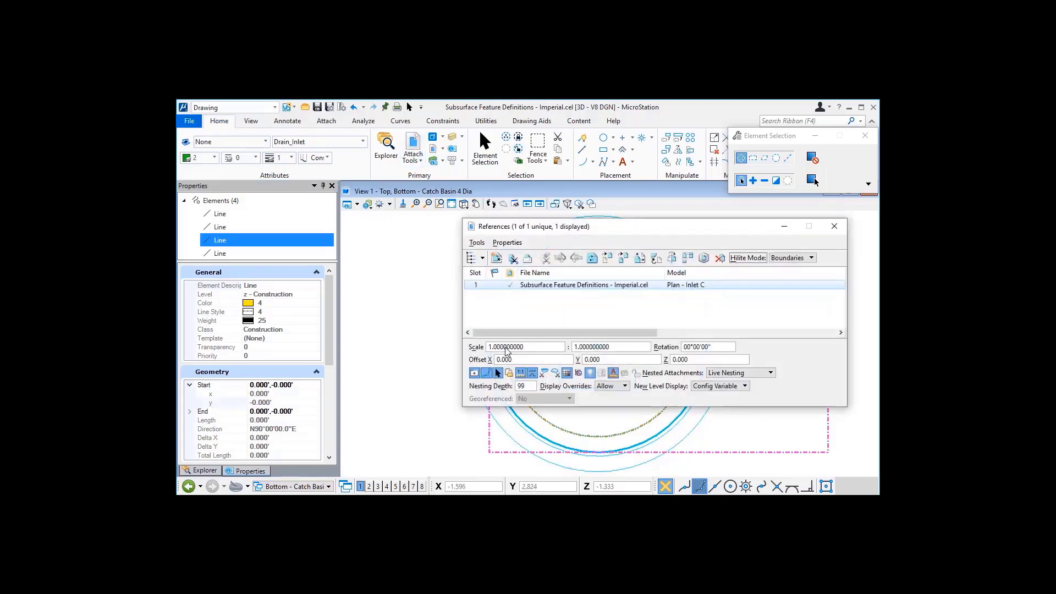
pyautogui.click(719, 259)
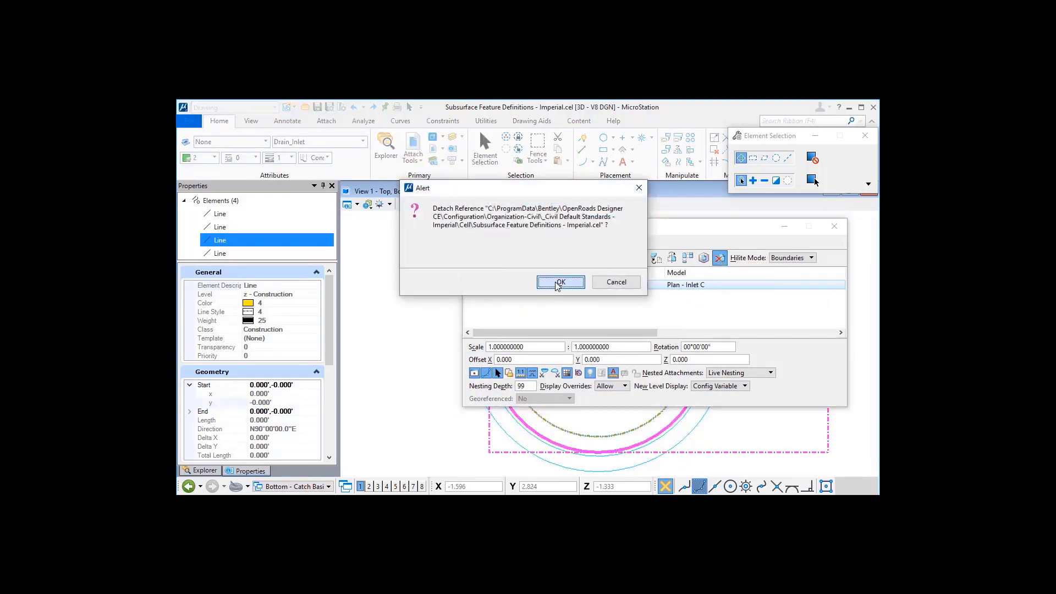
pyautogui.click(559, 282)
pyautogui.click(834, 226)
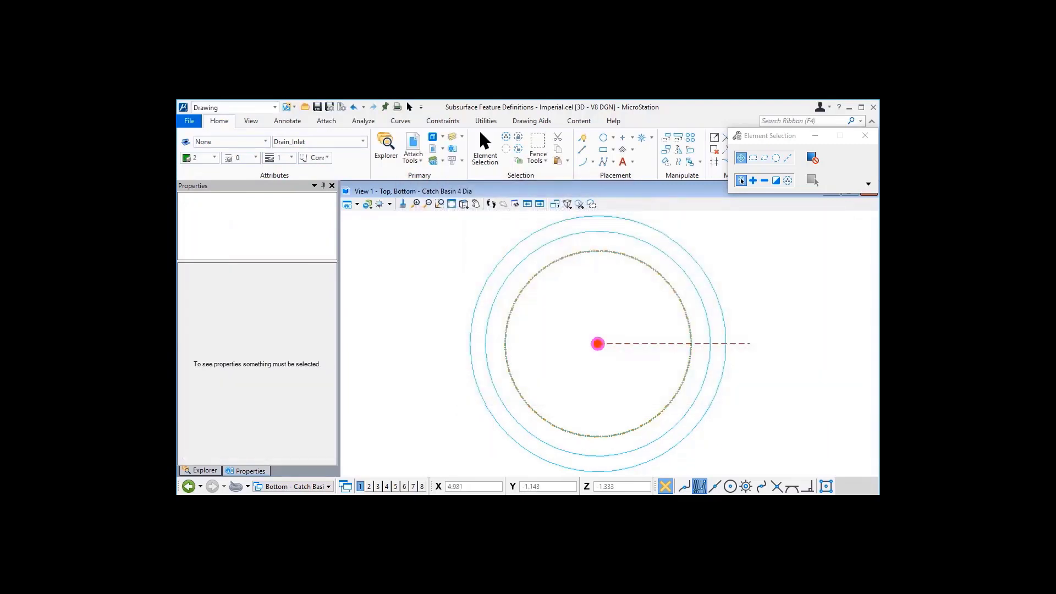